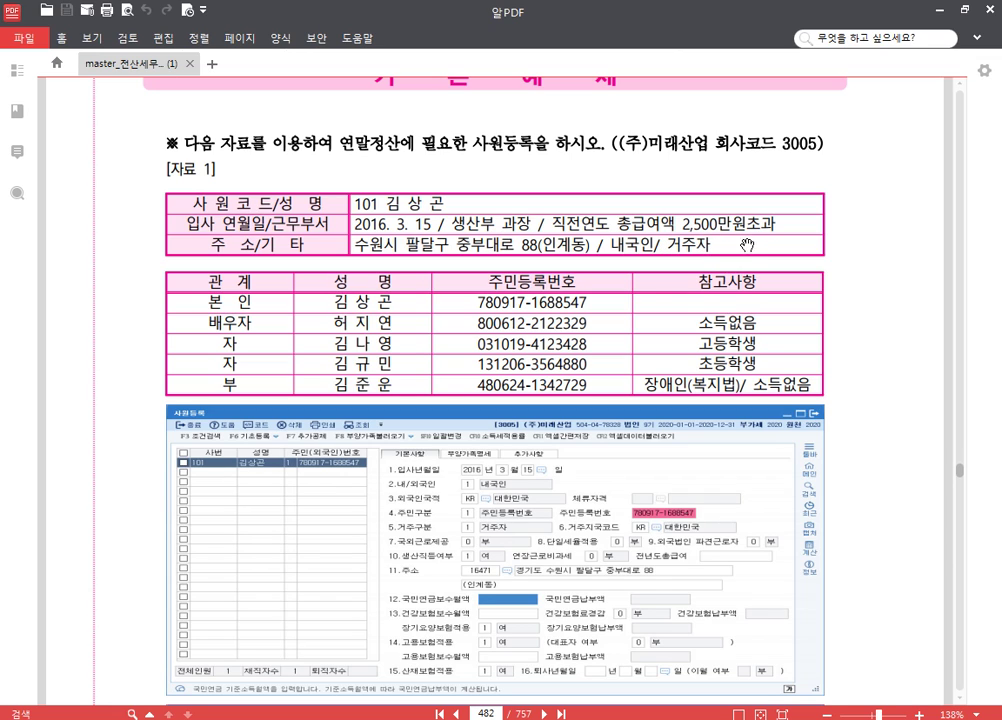
# - Point out the 2,500 prior-year pay figure in the PDF, then return to KcLep's employee registration
pyautogui.moveTo(684, 224); pyautogui.dragTo(725, 230)
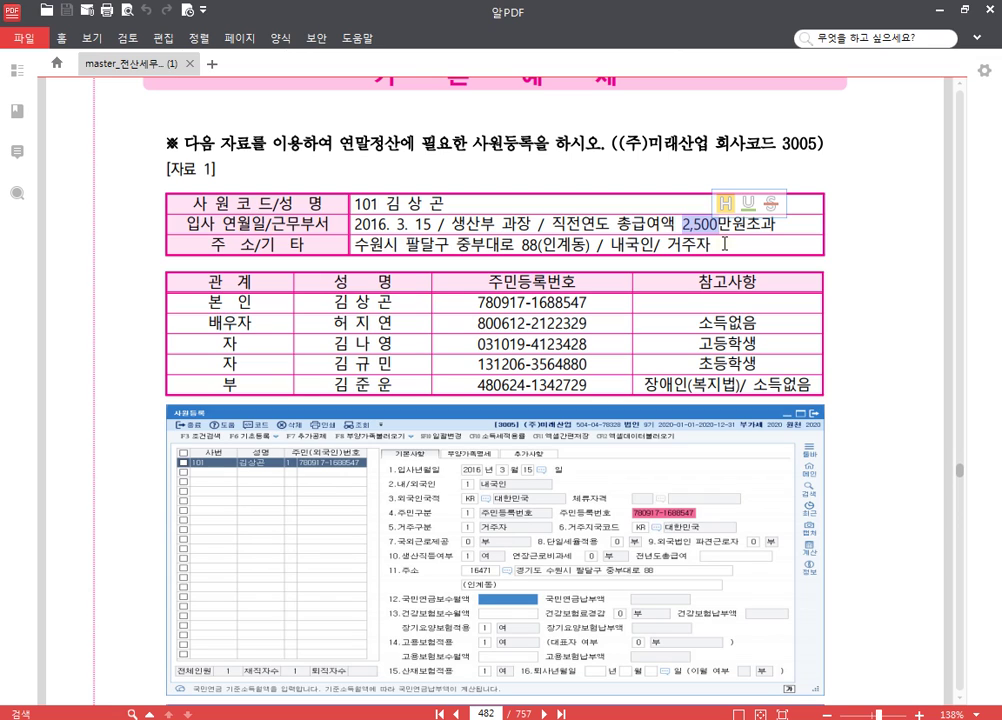
pyautogui.press('Escape')
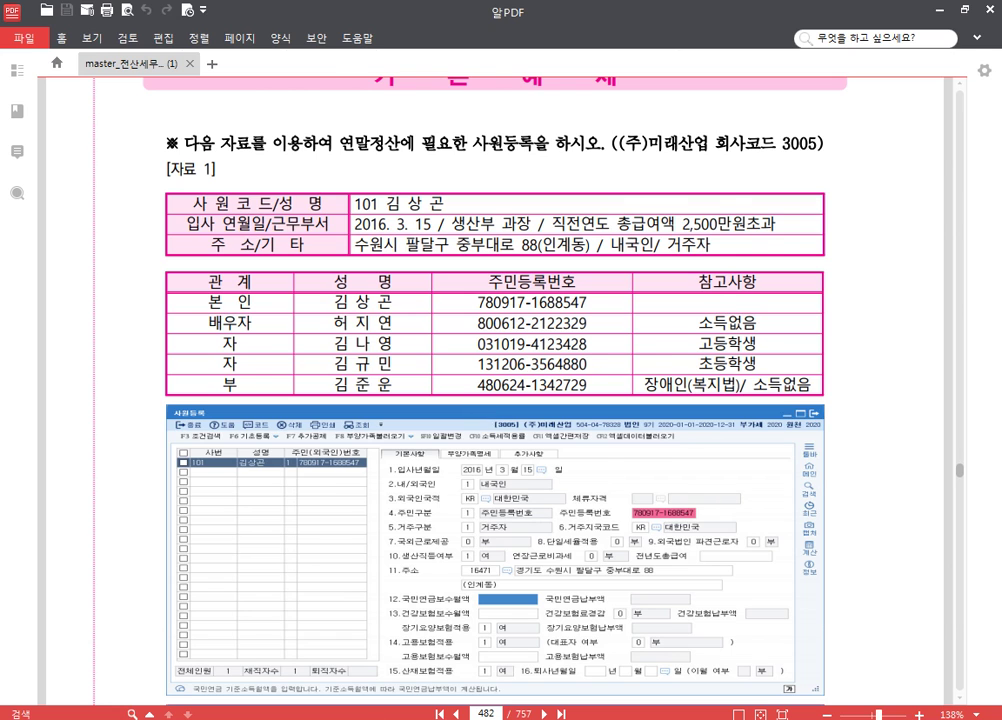
pyautogui.hotkey('alt', 'Tab')
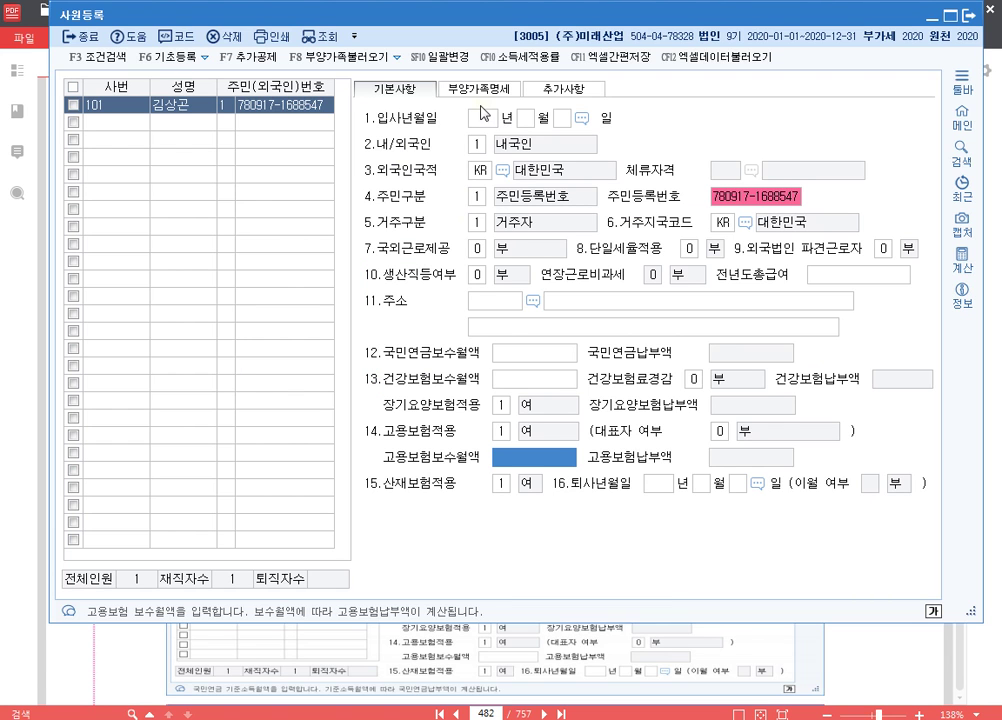
# - Enter employee 101's hire date as 2016-03-15, keeping the domestic resident defaults
pyautogui.click(485, 120)
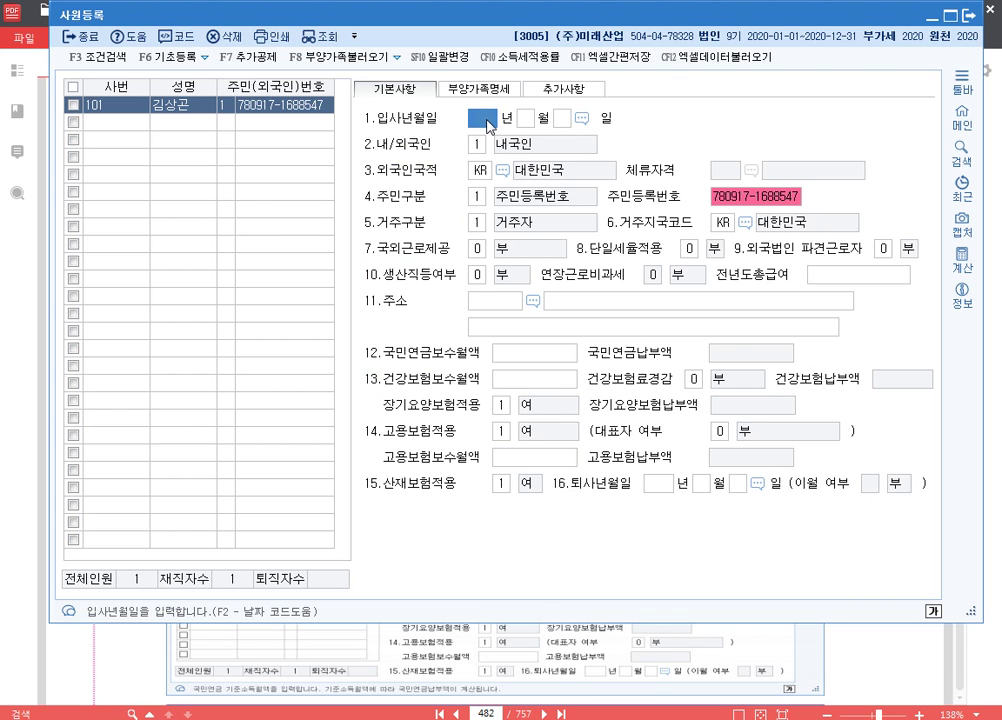
pyautogui.write('20163')
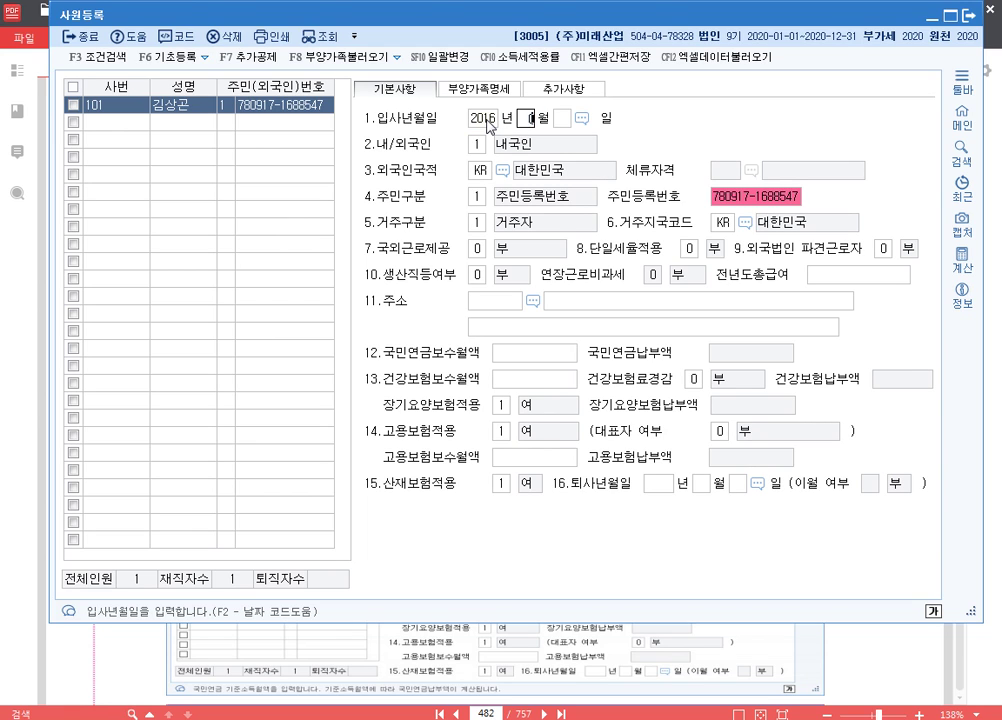
pyautogui.press('Return')
pyautogui.write('15')
pyautogui.press('Return')
pyautogui.press('Return')
pyautogui.press('Return')
pyautogui.press('Return')
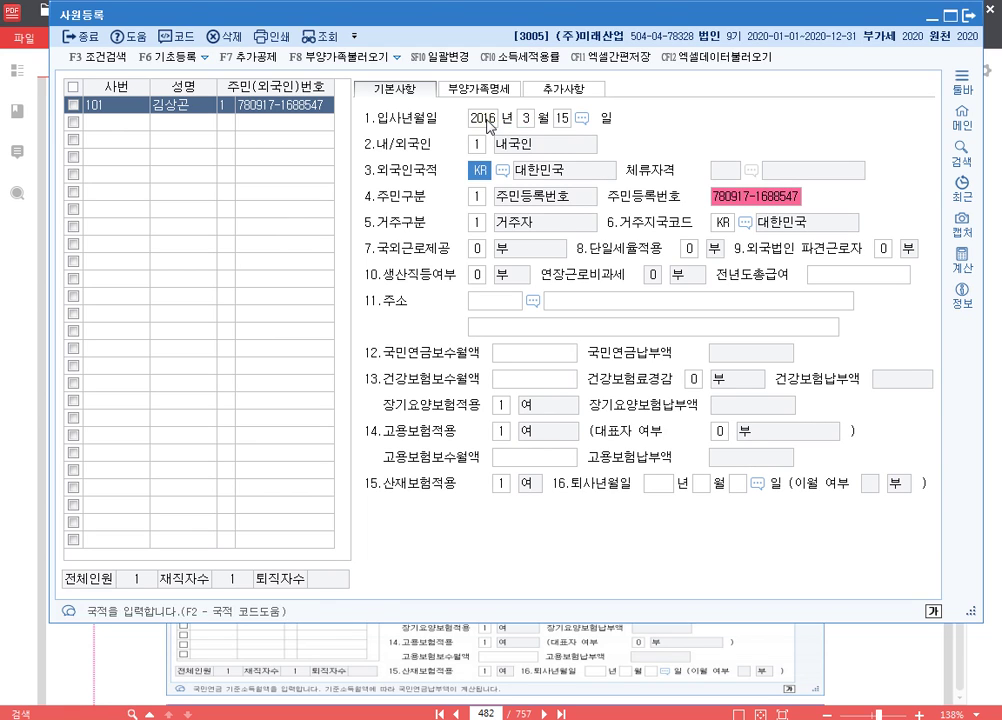
pyautogui.press('Return')
pyautogui.press('Return')
pyautogui.press('Return')
pyautogui.press('Return')
pyautogui.press('Return')
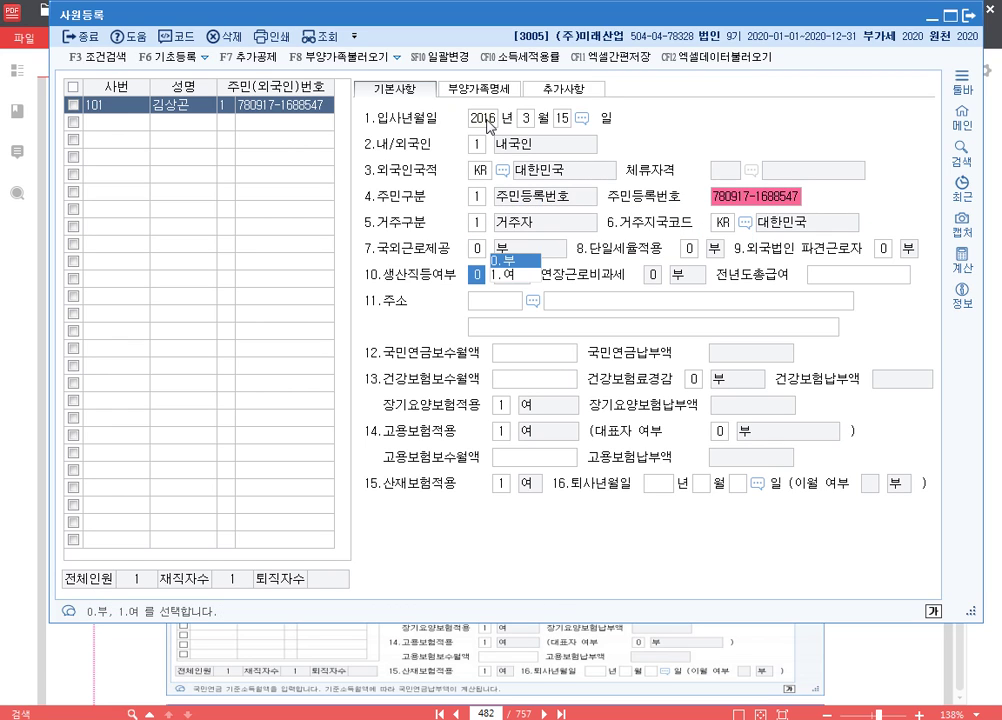
# - Mark employee 101 as a production worker (1 여), leaving overtime non-taxation at 0 부
pyautogui.write('1')
pyautogui.press('Return')
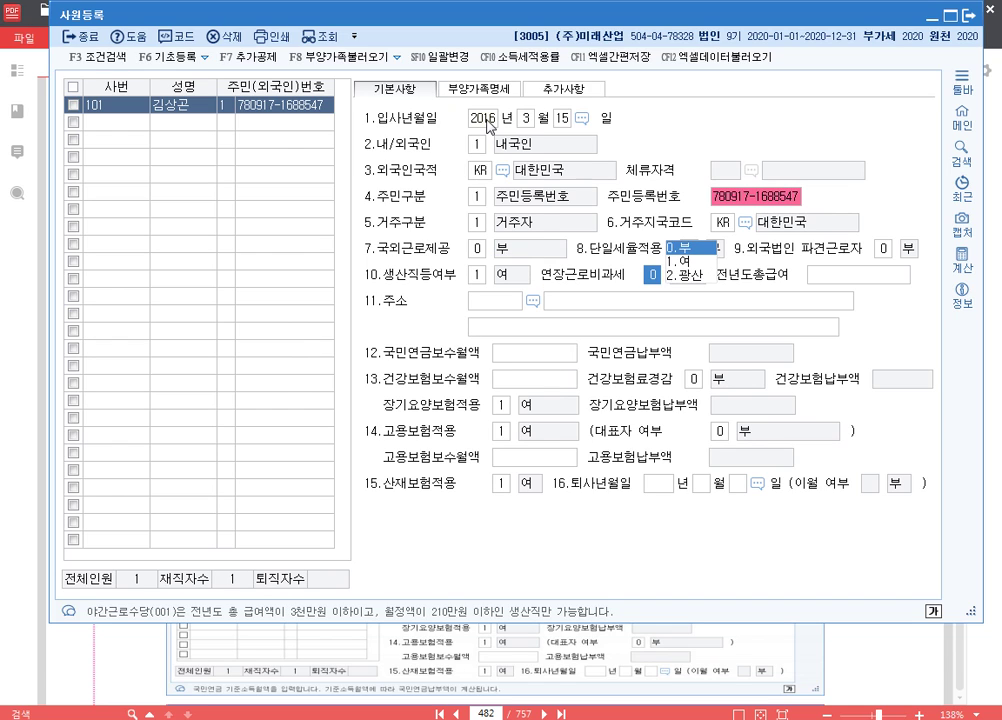
pyautogui.press('Return')
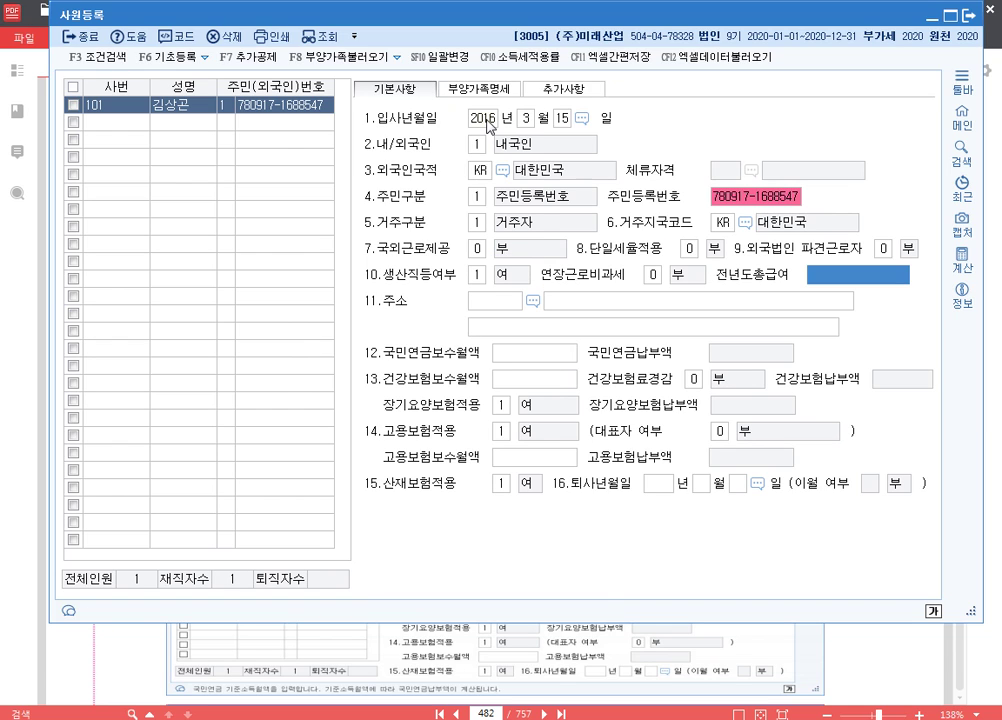
pyautogui.press('Return')
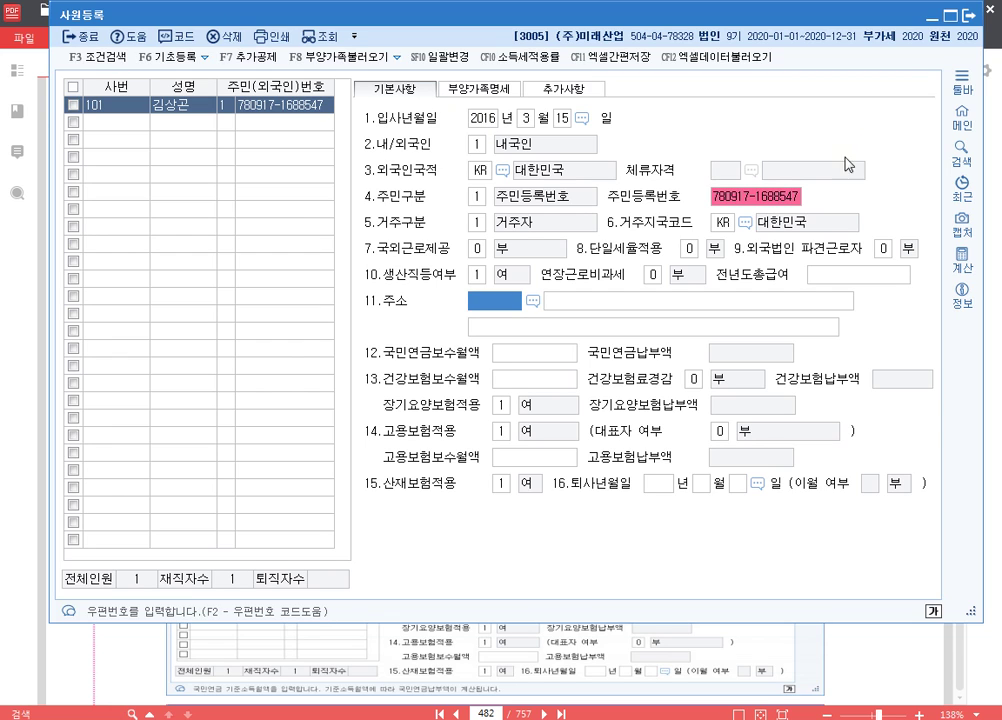
pyautogui.hotkey('ctrl', '2')
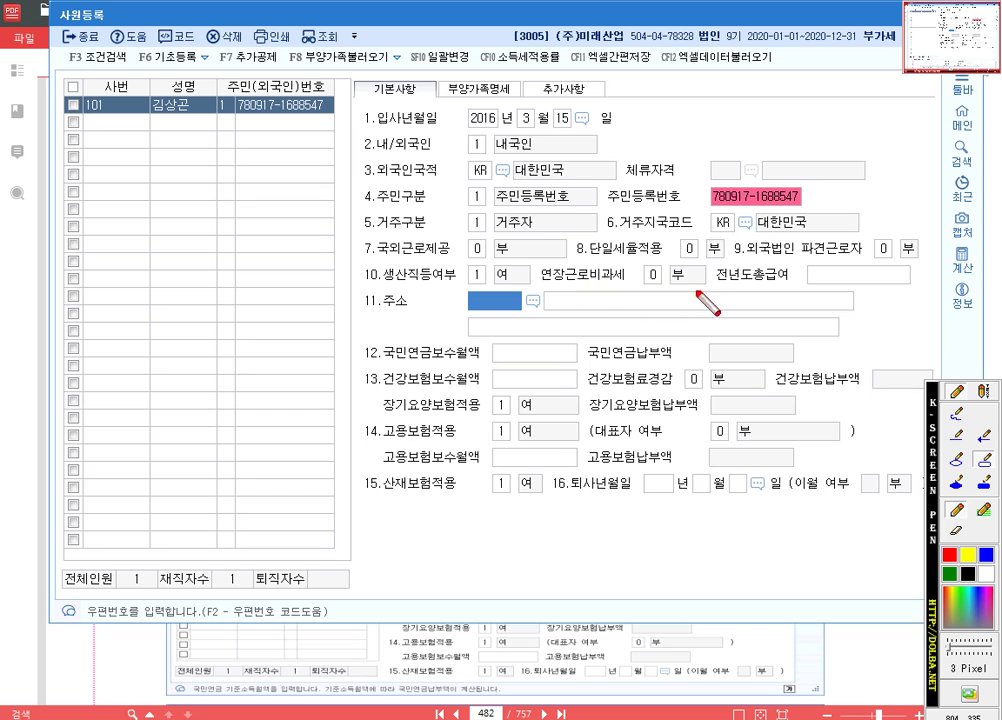
pyautogui.moveTo(361, 257); pyautogui.dragTo(718, 290)
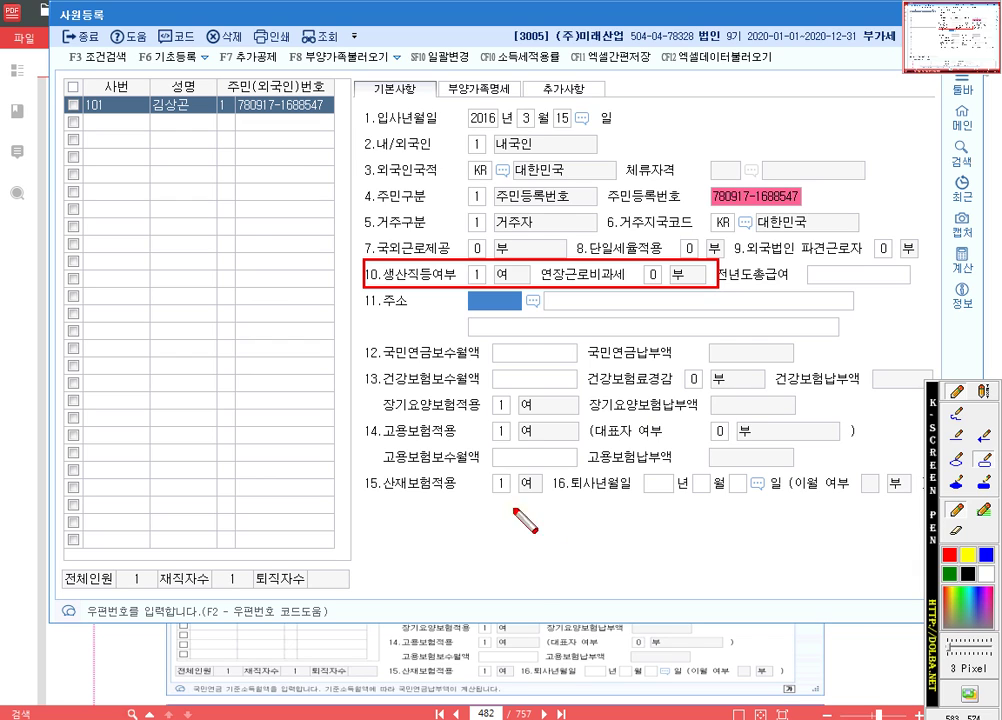
pyautogui.press('Escape')
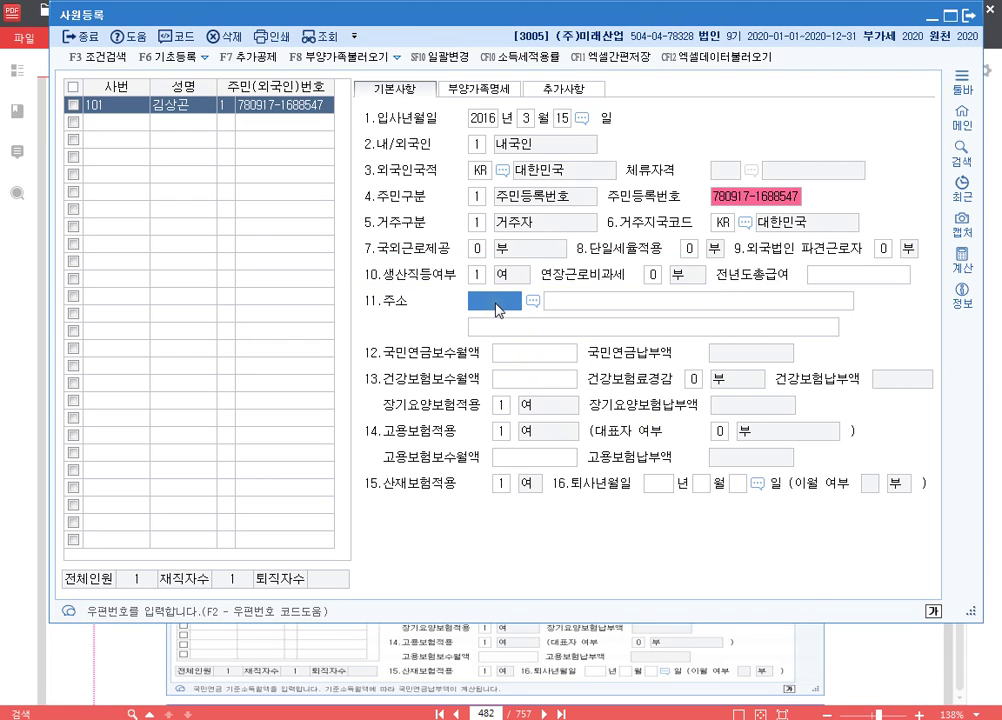
# - Fill in employee 101's address through the postal code search, then view the dependents details
pyautogui.doubleClick(496, 302)
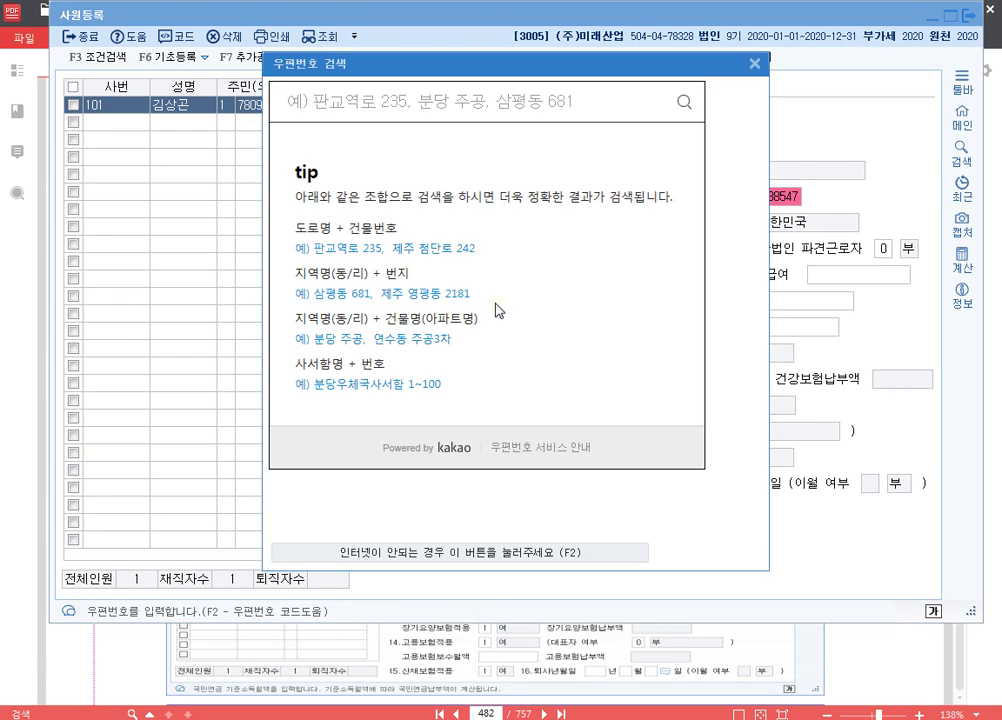
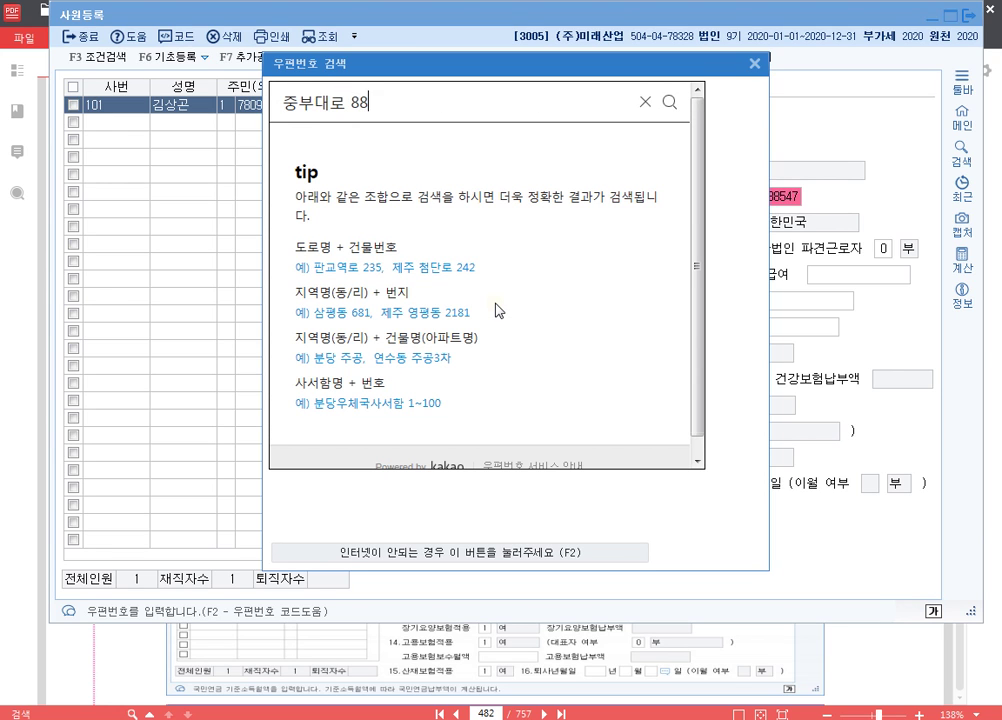
pyautogui.press('Return')
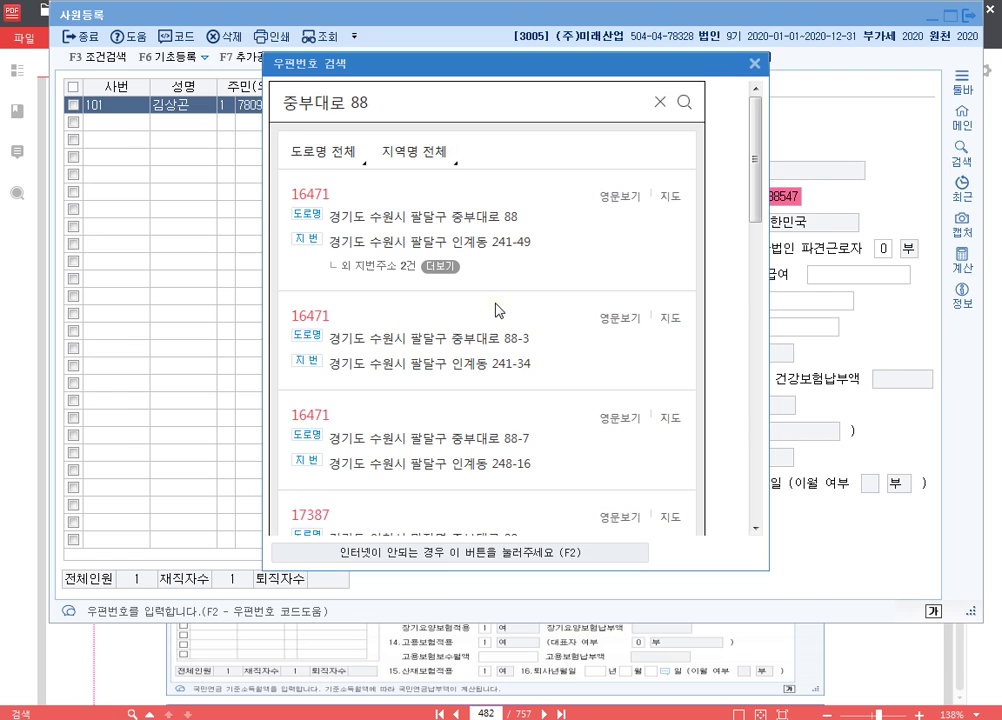
pyautogui.click(497, 216)
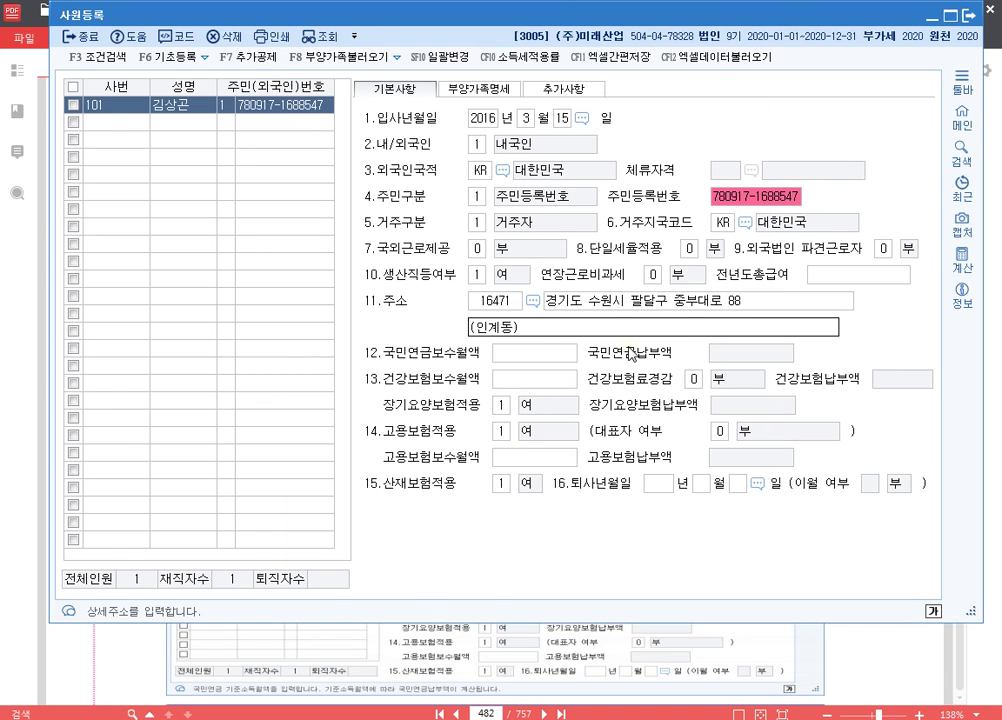
pyautogui.press('Return')
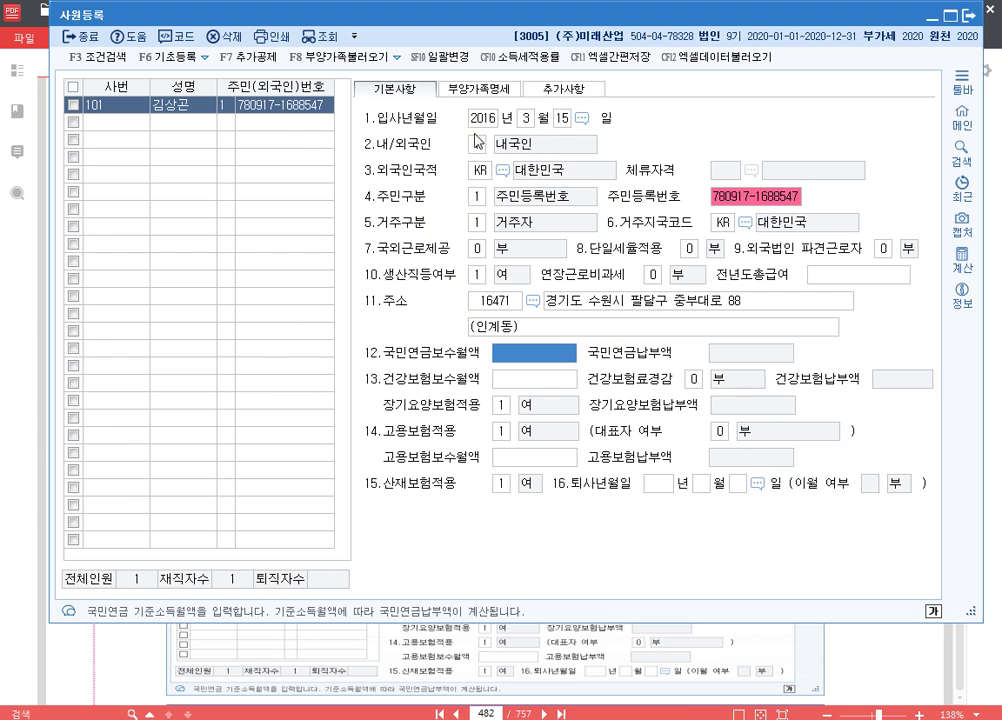
pyautogui.click(489, 92)
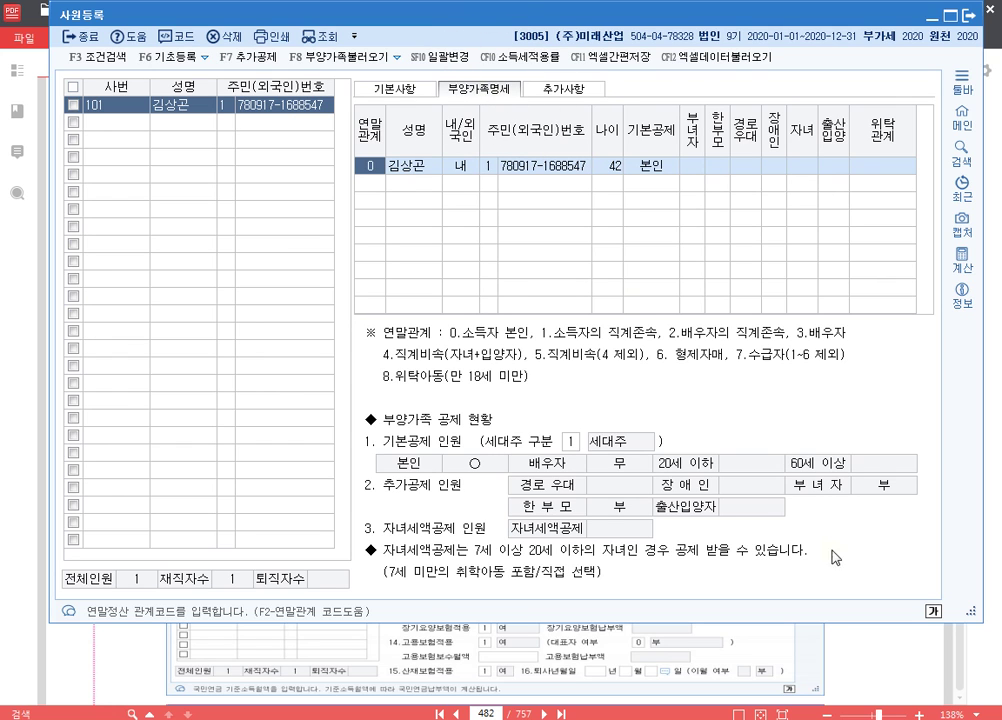
# - Bring the exercise PDF forward and scroll to the family members table
pyautogui.click(882, 655)
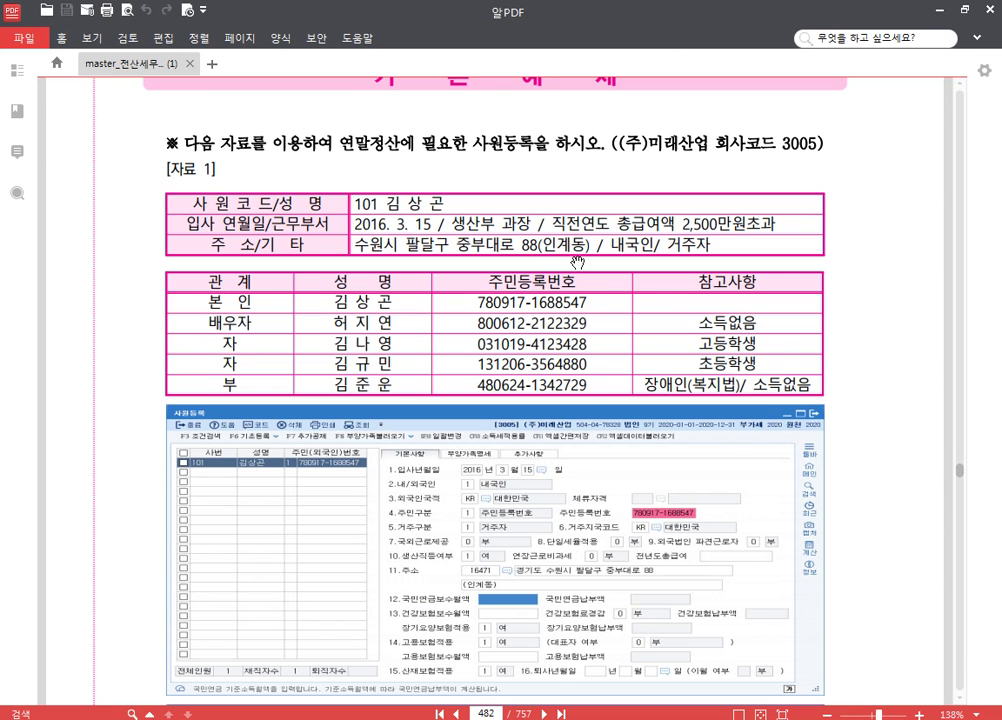
pyautogui.scroll(-1, 515, 274)
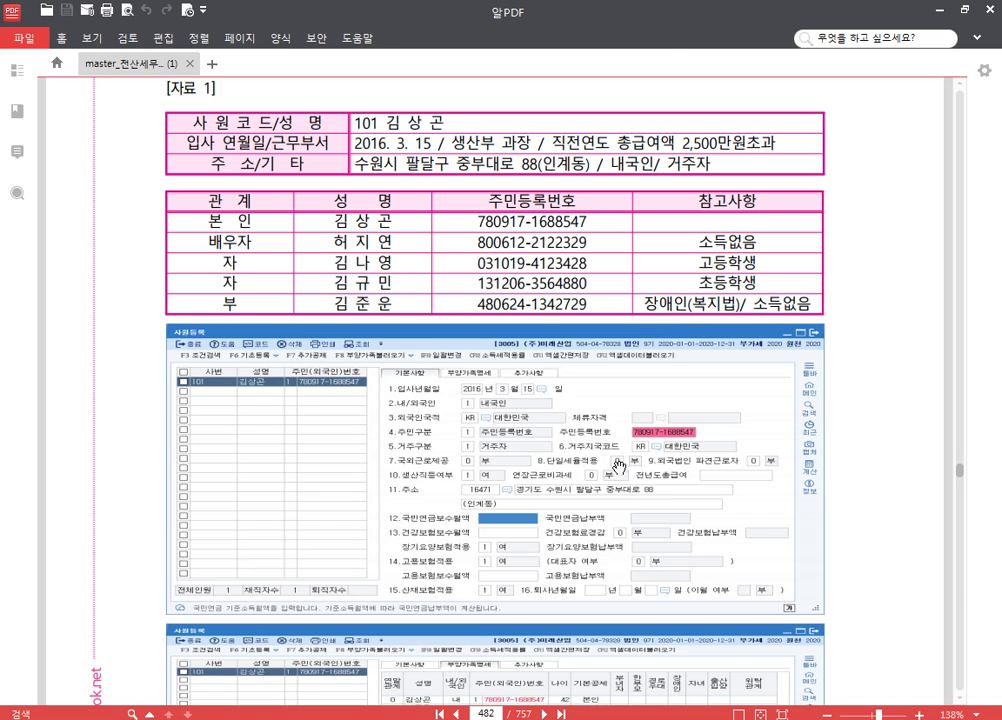
# - Leave the self row's 부녀자, 한부모, 경로우대, 장애인, 자녀 and 출산입양 deductions blank
pyautogui.moveTo(364, 719)
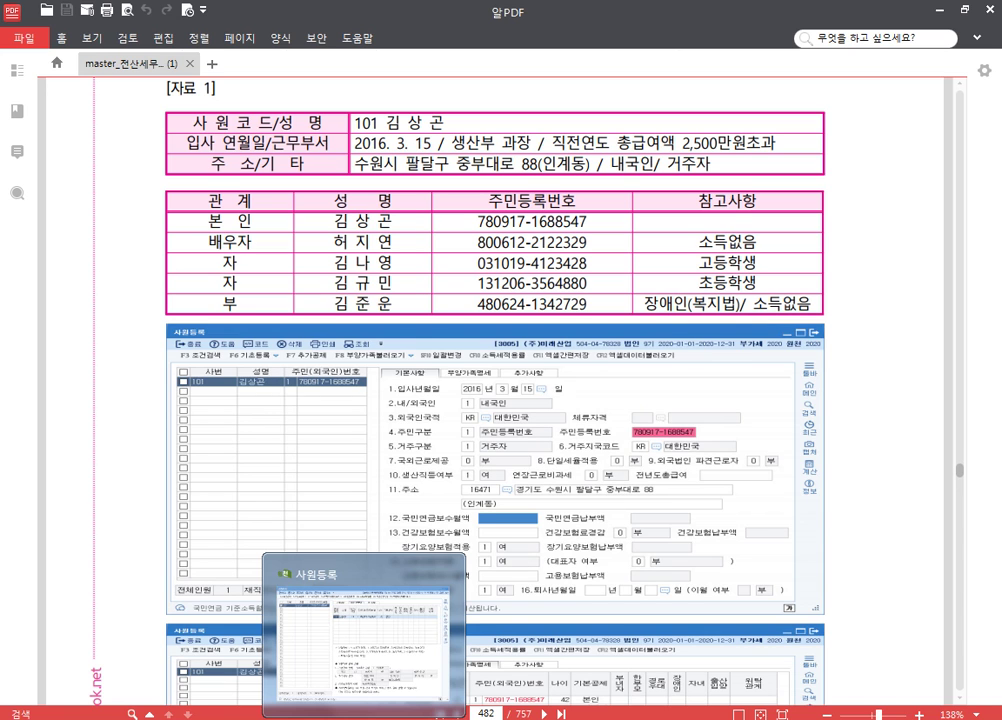
pyautogui.click(364, 645)
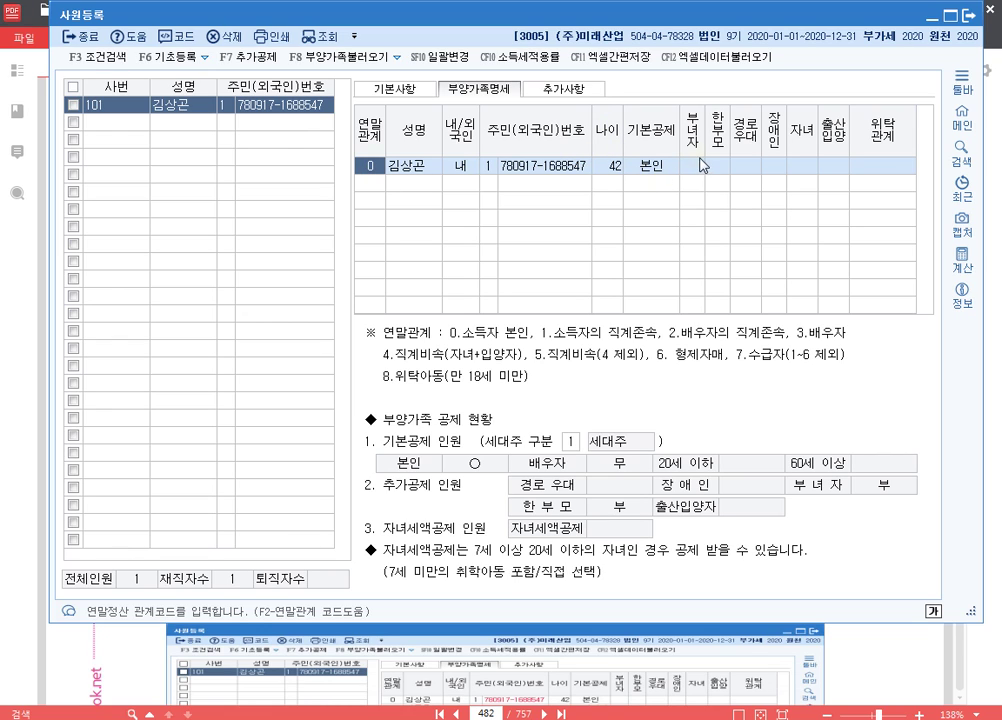
pyautogui.click(691, 168)
pyautogui.click(719, 170)
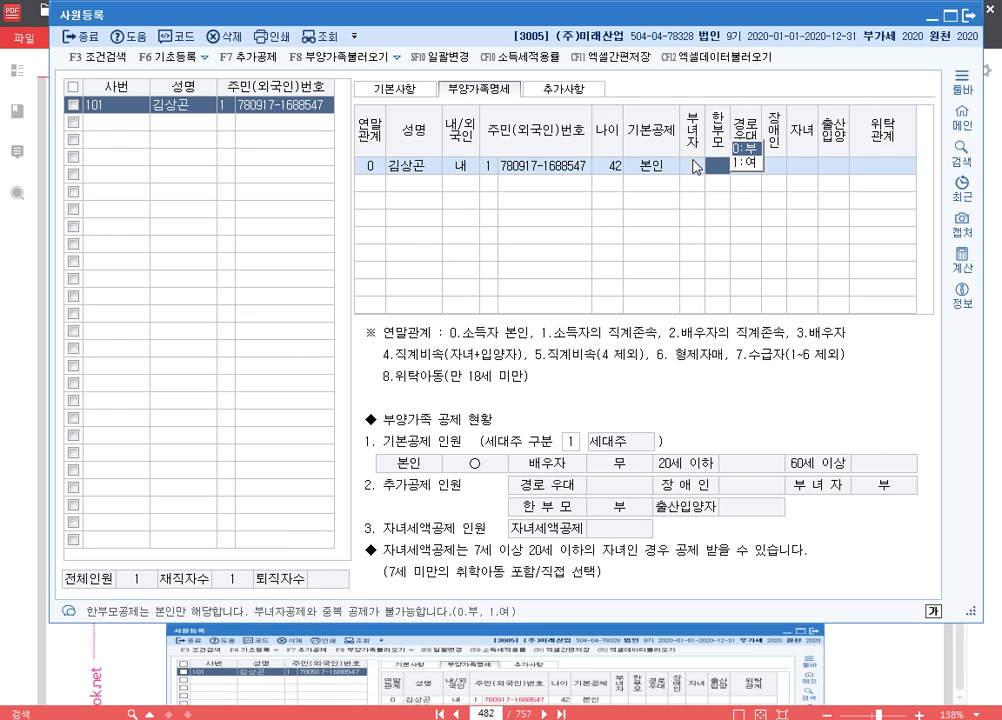
pyautogui.click(695, 168)
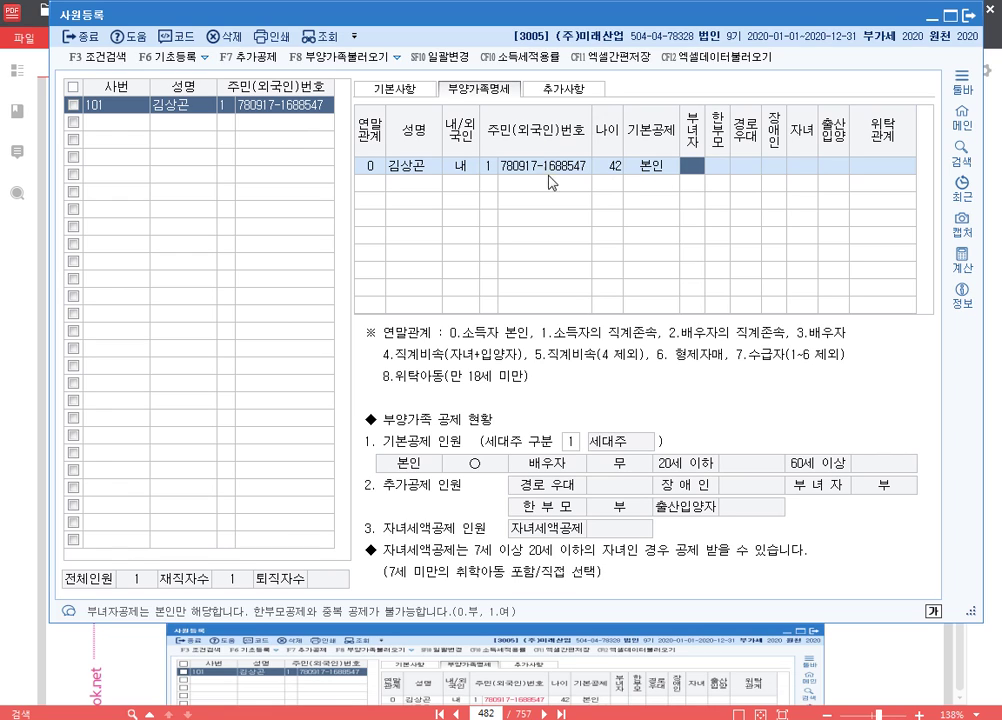
pyautogui.press('Return')
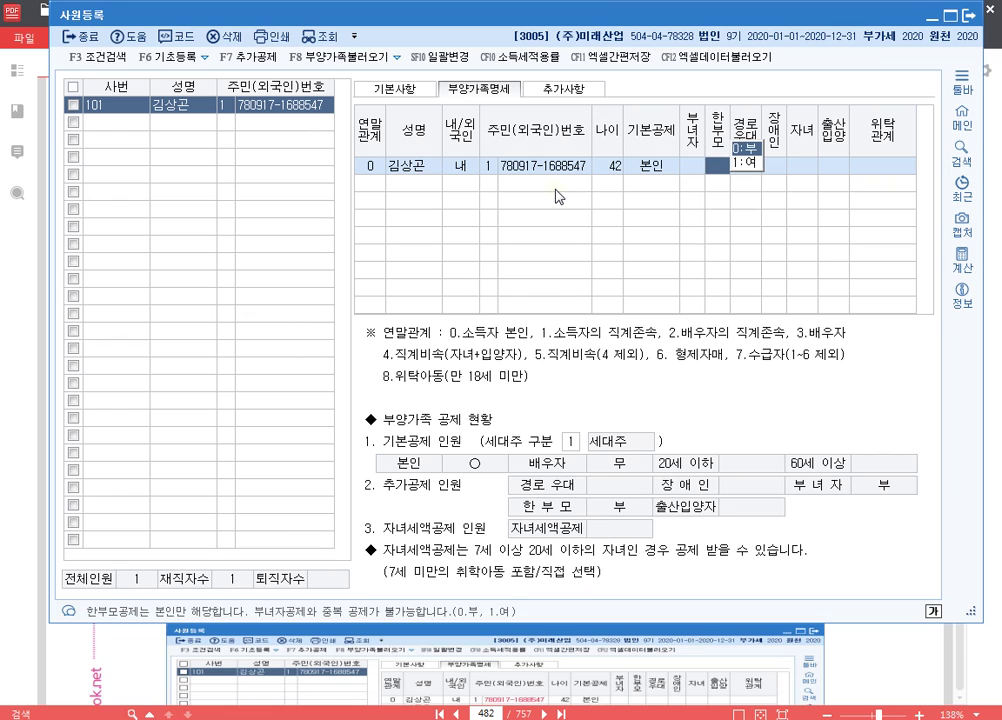
pyautogui.press('Return')
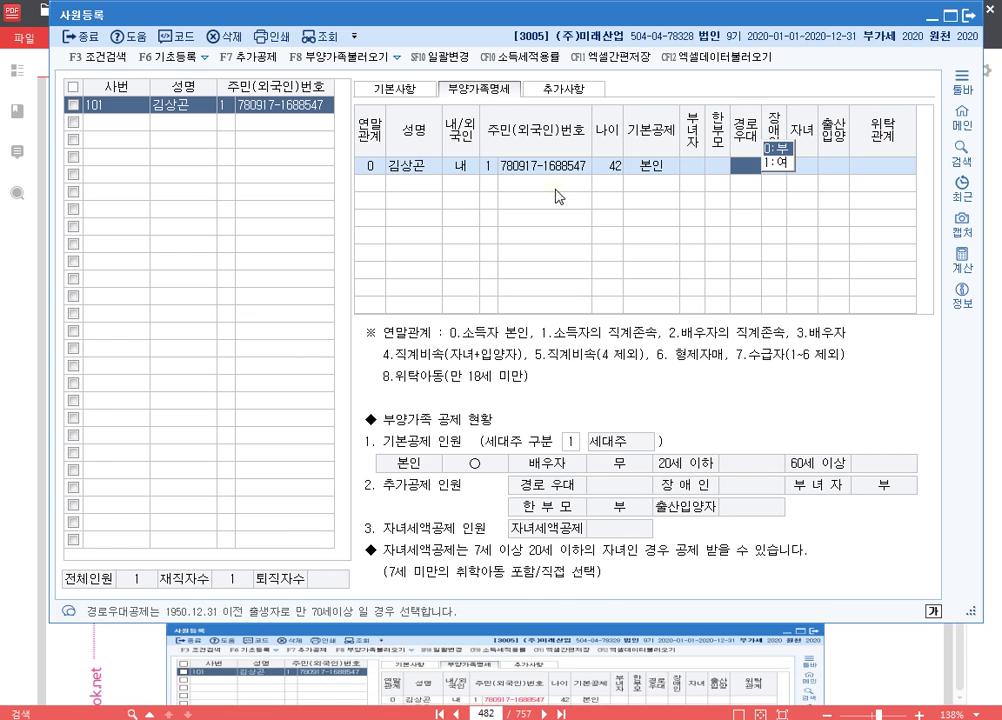
pyautogui.press('Return')
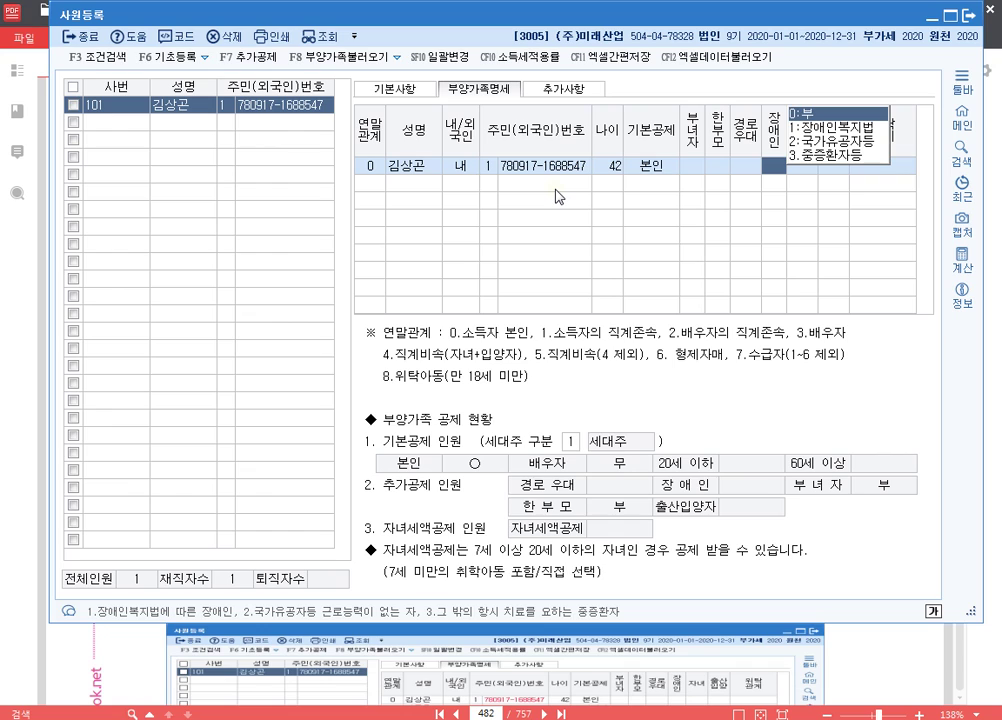
pyautogui.press('Return')
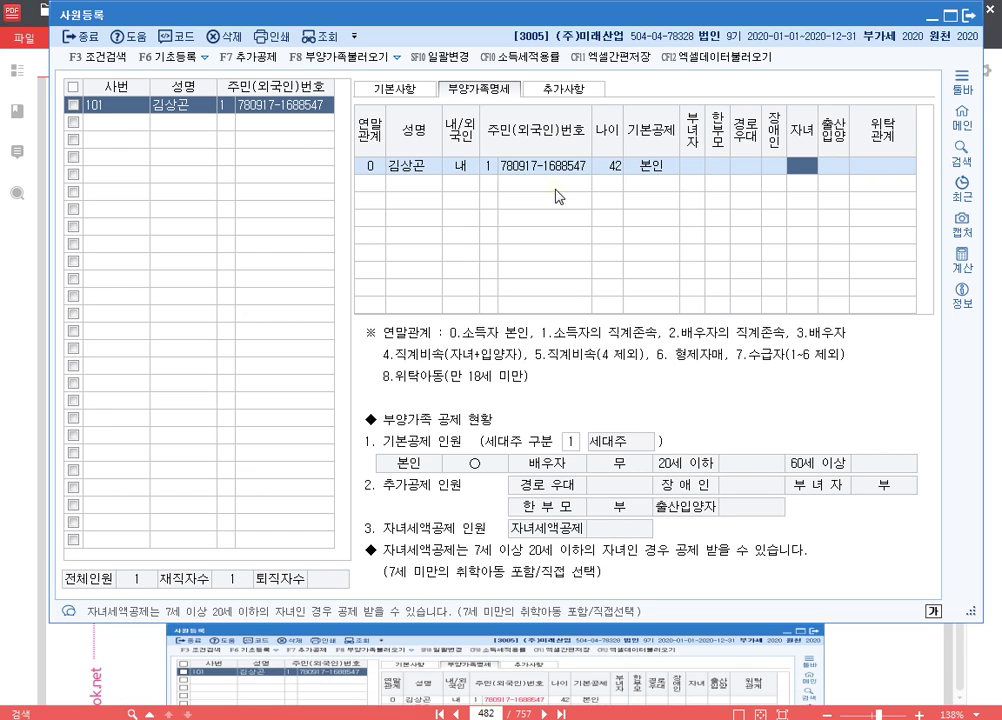
pyautogui.press('Return')
pyautogui.press('Return')
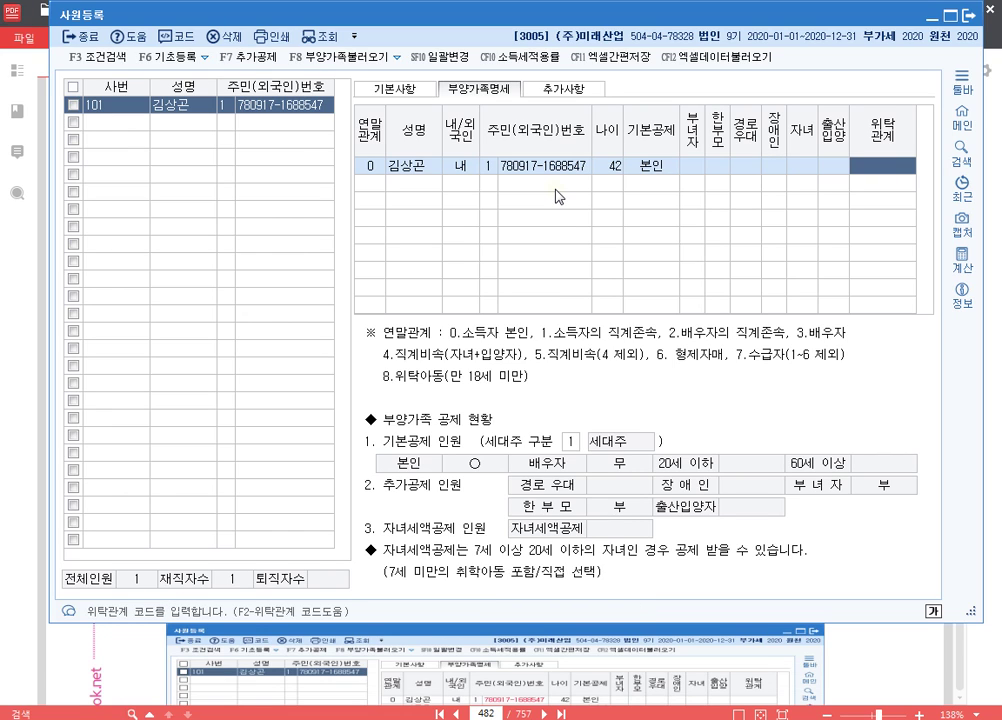
pyautogui.press('Return')
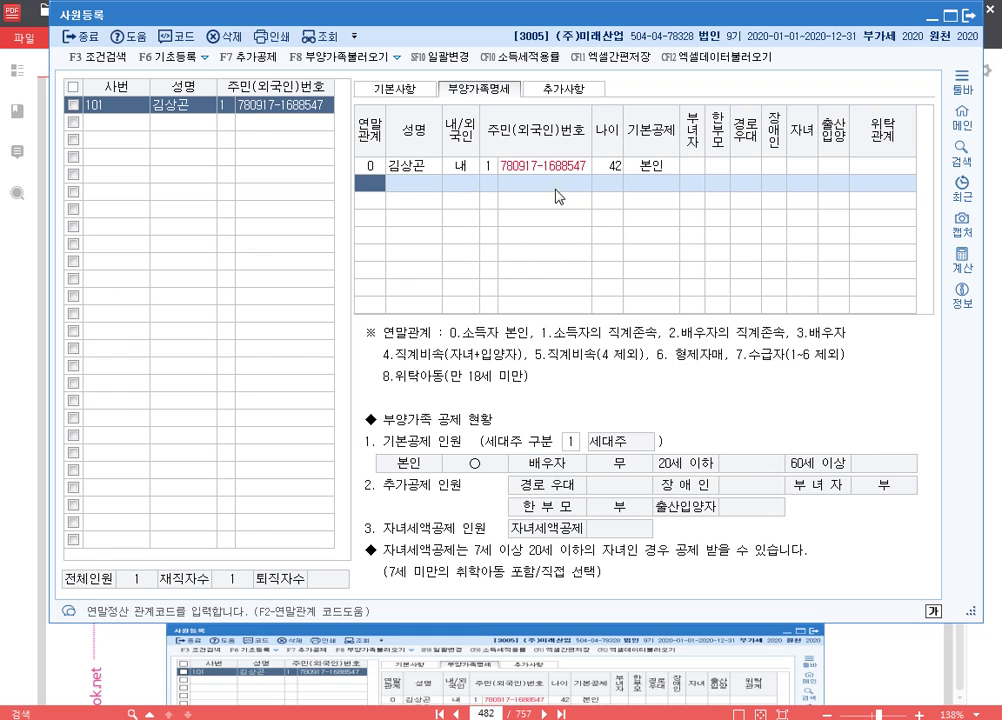
pyautogui.press('F2')
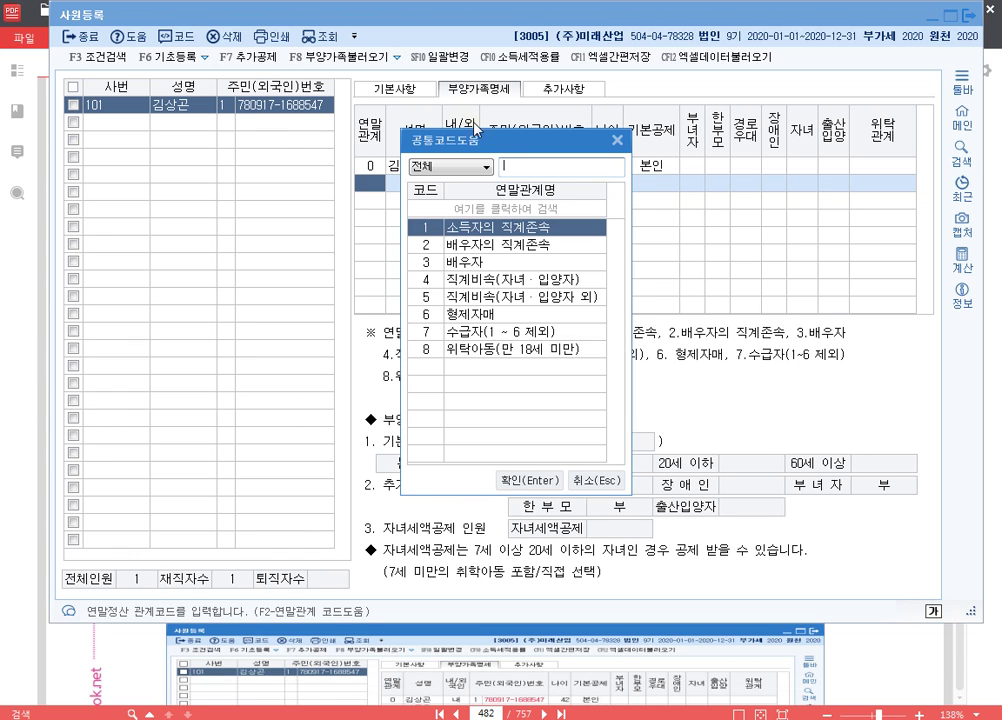
pyautogui.moveTo(420, 139); pyautogui.dragTo(378, 69)
pyautogui.moveTo(358, 174)
pyautogui.mouseDown()
pyautogui.moveTo(393, 200)
pyautogui.moveTo(566, 199)
pyautogui.mouseUp()
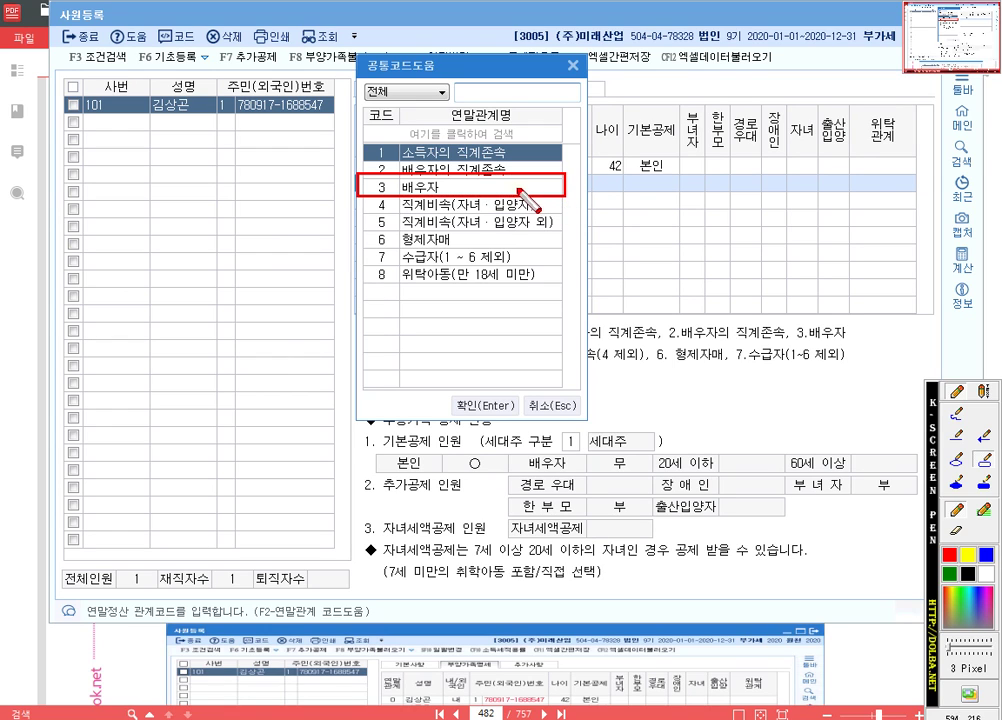
pyautogui.press('Escape')
pyautogui.press('Down')
pyautogui.press('Down')
pyautogui.press('Down')
pyautogui.press('Down')
pyautogui.press('Down')
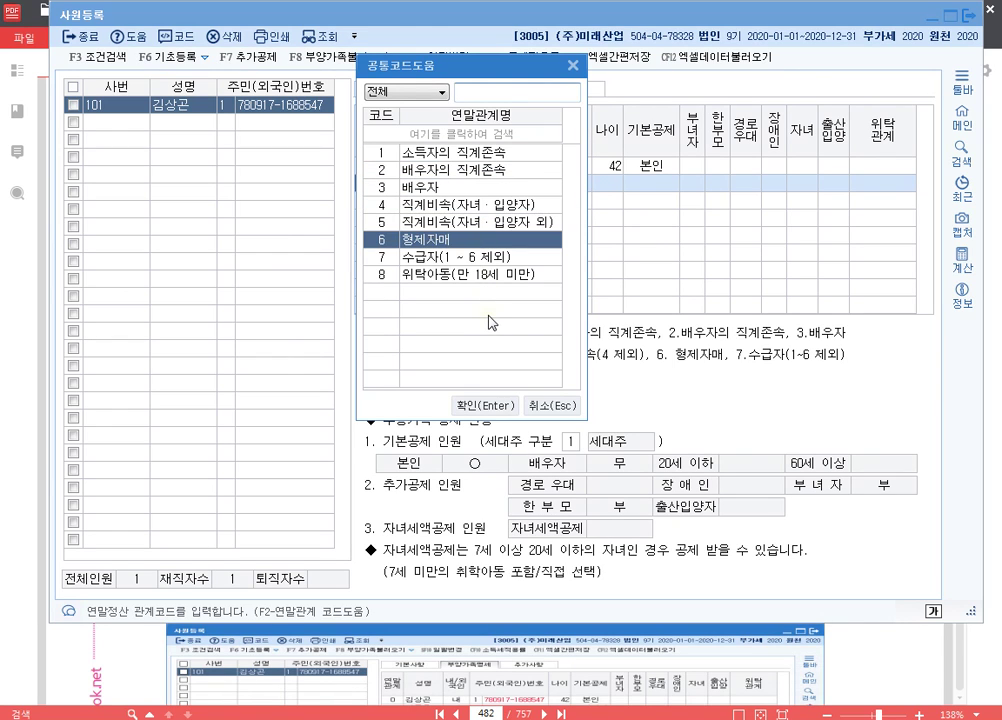
pyautogui.click(393, 148)
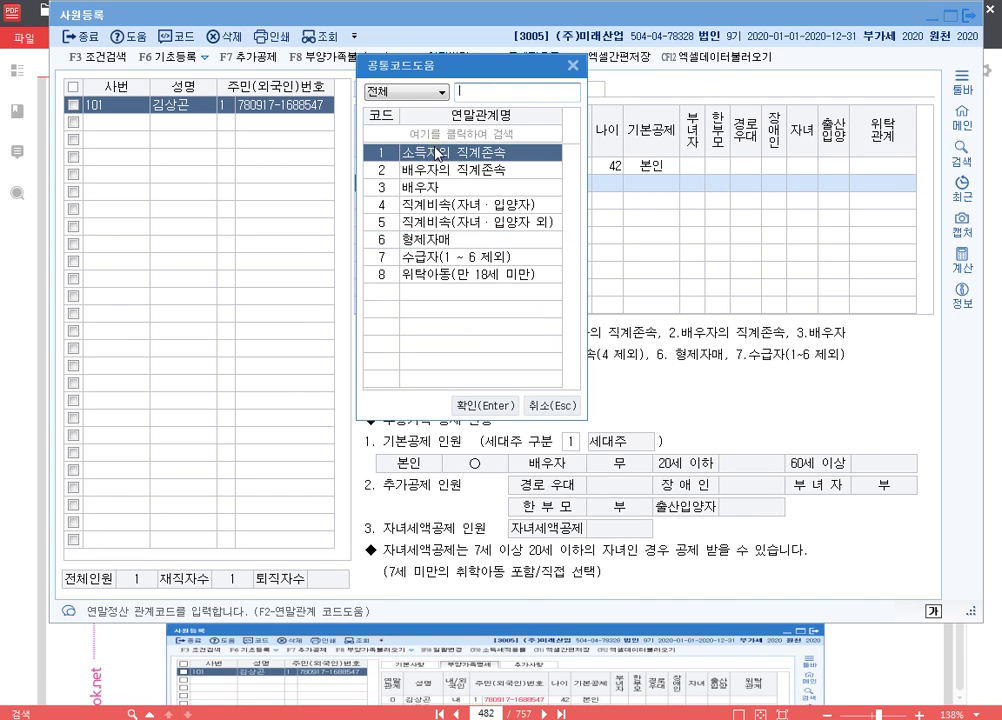
pyautogui.click(391, 187)
pyautogui.doubleClick(430, 190)
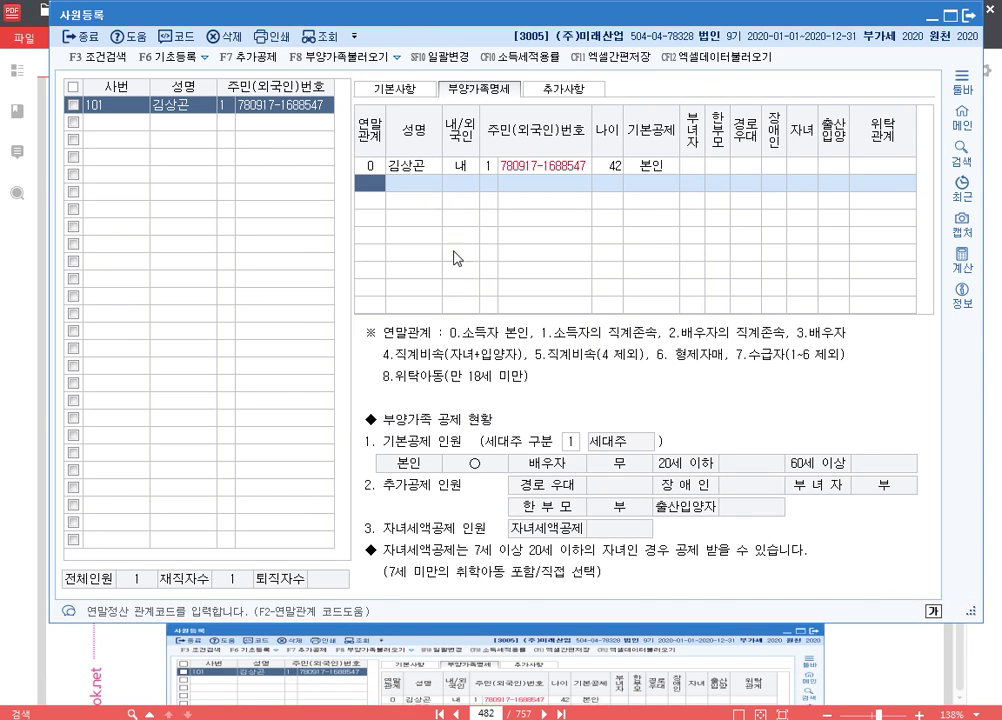
pyautogui.press('F12')
pyautogui.moveTo(358, 321)
pyautogui.mouseDown()
pyautogui.moveTo(635, 377)
pyautogui.moveTo(856, 395)
pyautogui.mouseUp()
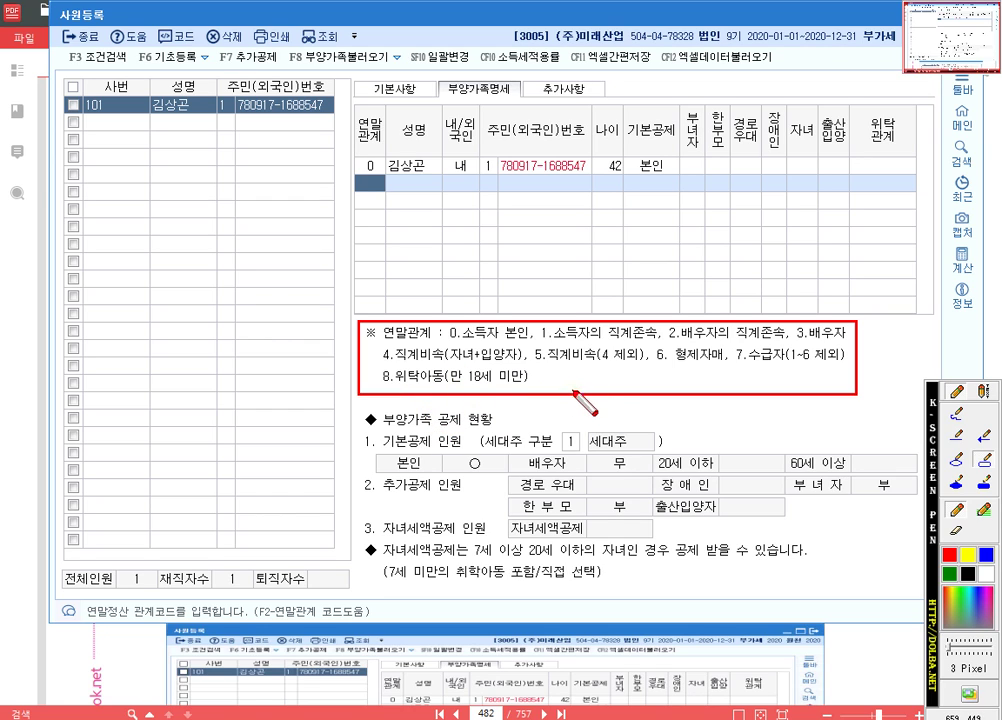
# - Add the spouse row with relation 3, her name and resident number, age 40, 배우자 deduction
pyautogui.press('Escape')
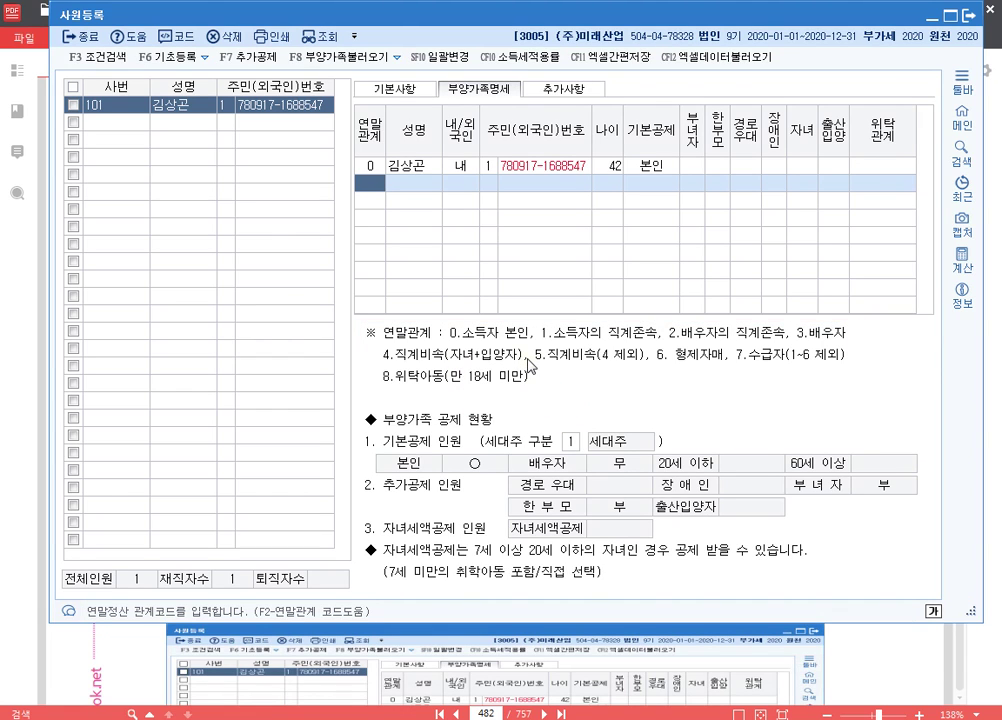
pyautogui.write('3')
pyautogui.press('Return')
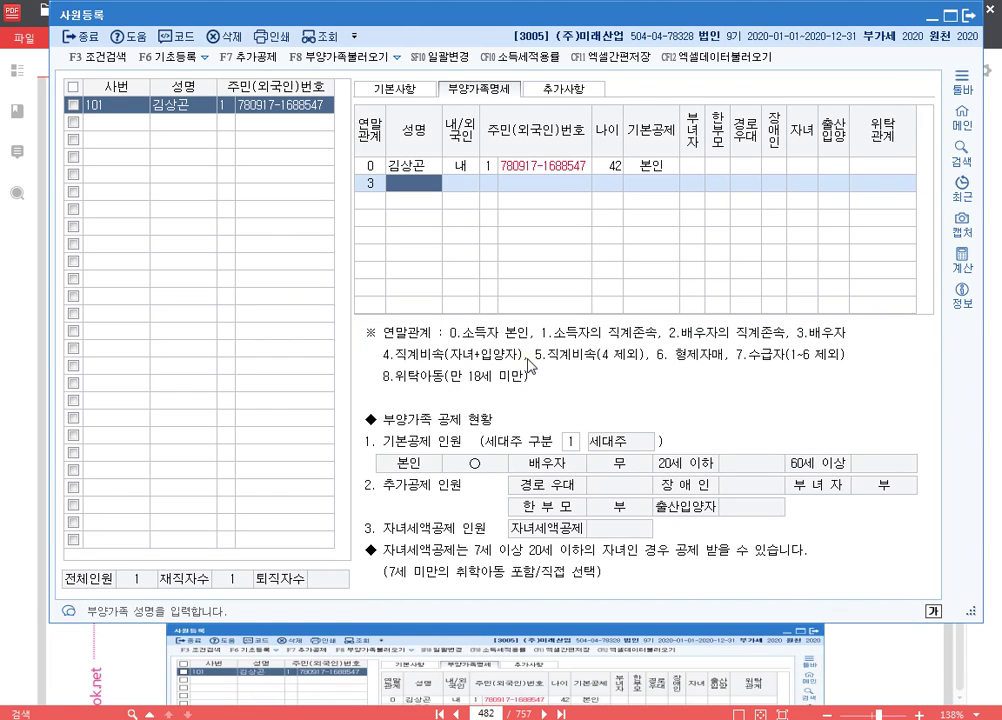
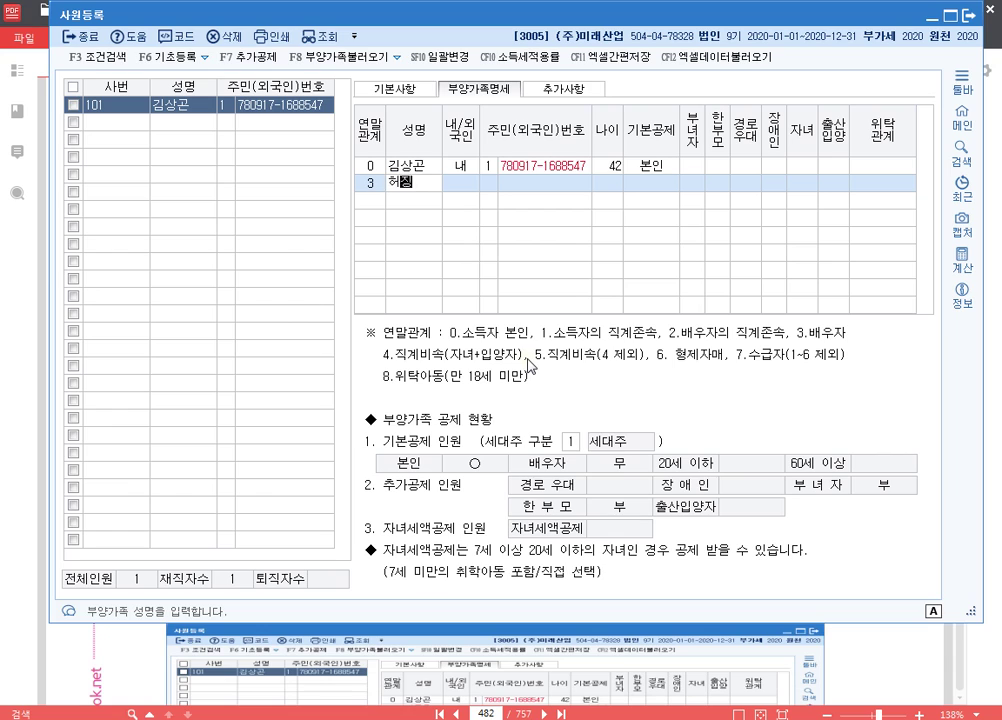
pyautogui.press('Return')
pyautogui.press('Return')
pyautogui.press('Return')
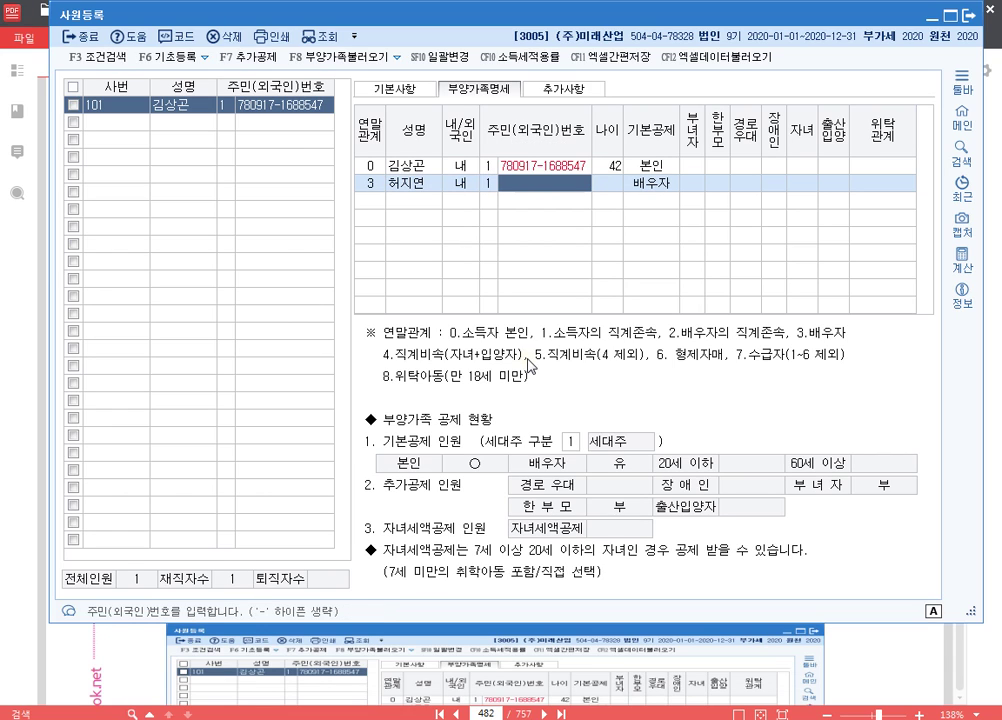
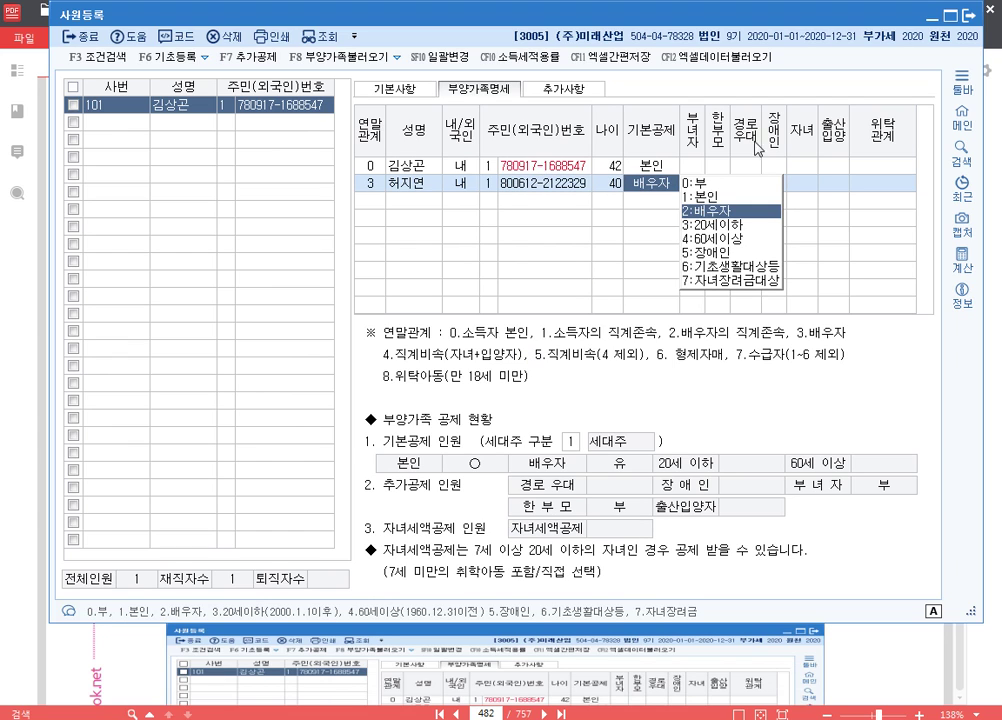
pyautogui.hotkey('ctrl', 'F1')
pyautogui.moveTo(679, 190)
pyautogui.mouseDown()
pyautogui.moveTo(700, 246)
pyautogui.moveTo(786, 291)
pyautogui.mouseUp()
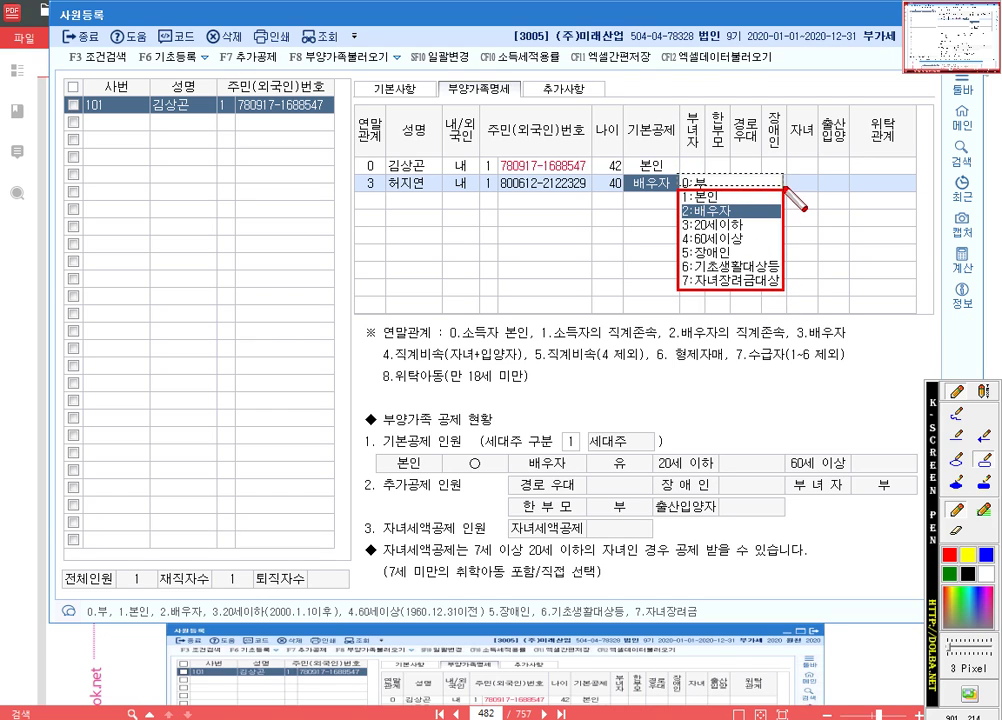
pyautogui.moveTo(678, 172); pyautogui.dragTo(786, 187)
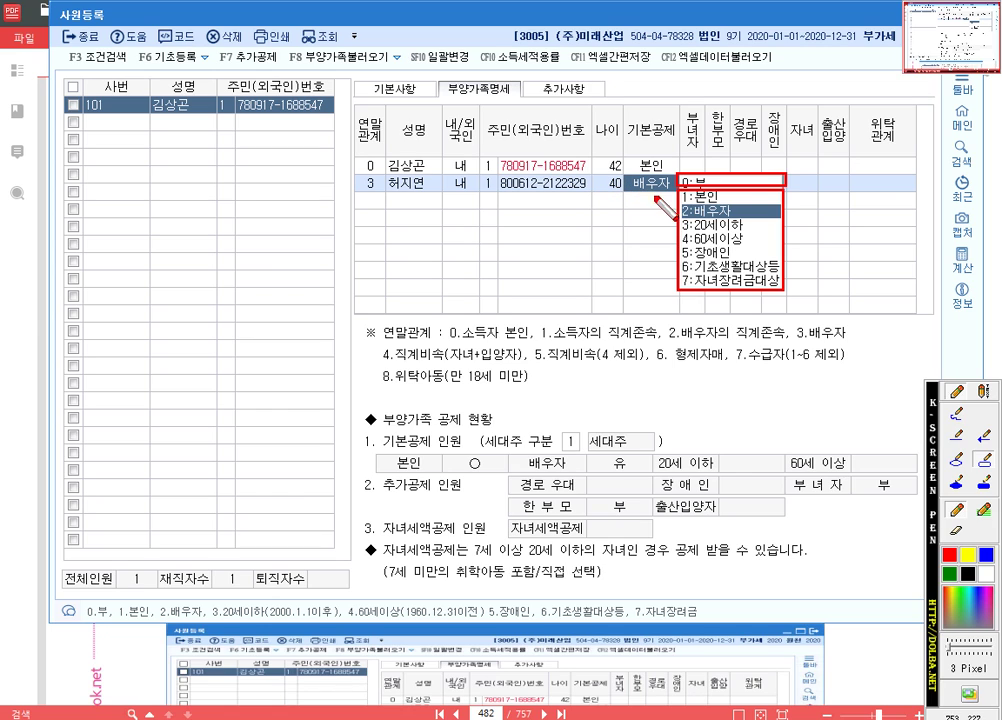
pyautogui.press('Escape')
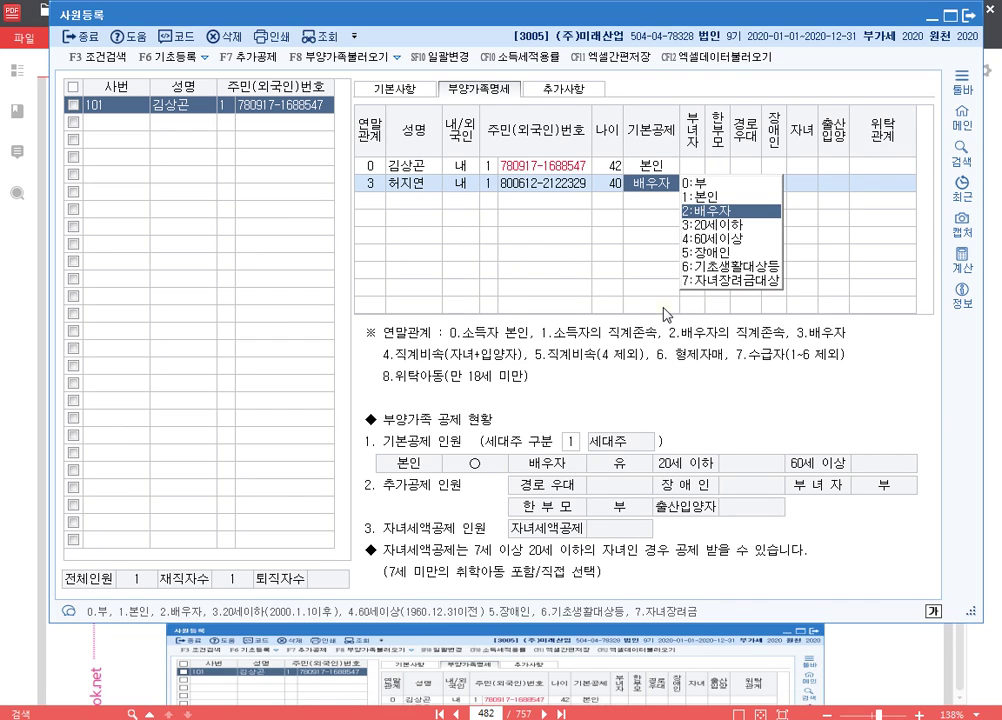
pyautogui.press('Return')
pyautogui.press('Return')
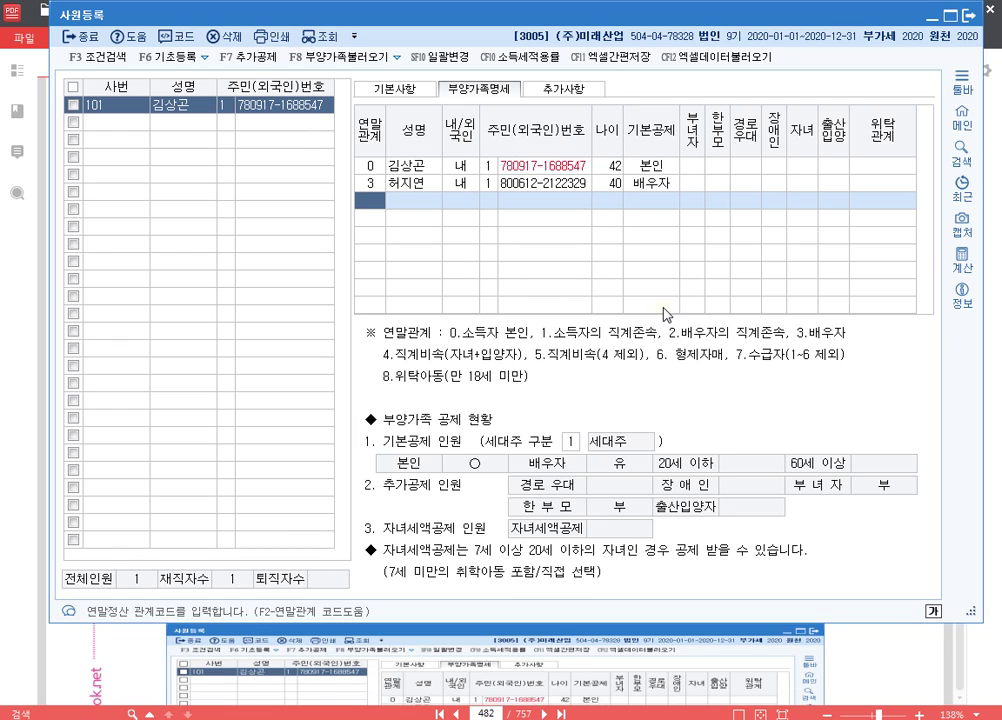
# - Add the first child with relation 4, name and resident number, age 17, 20세이하 deduction
pyautogui.write('4')
pyautogui.press('Return')
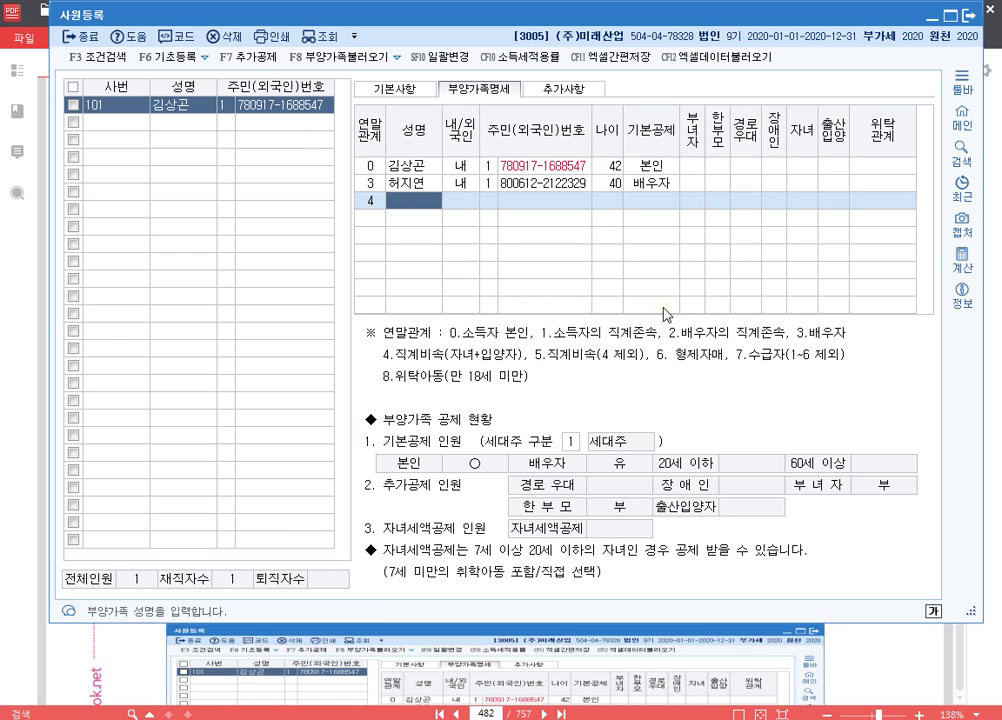
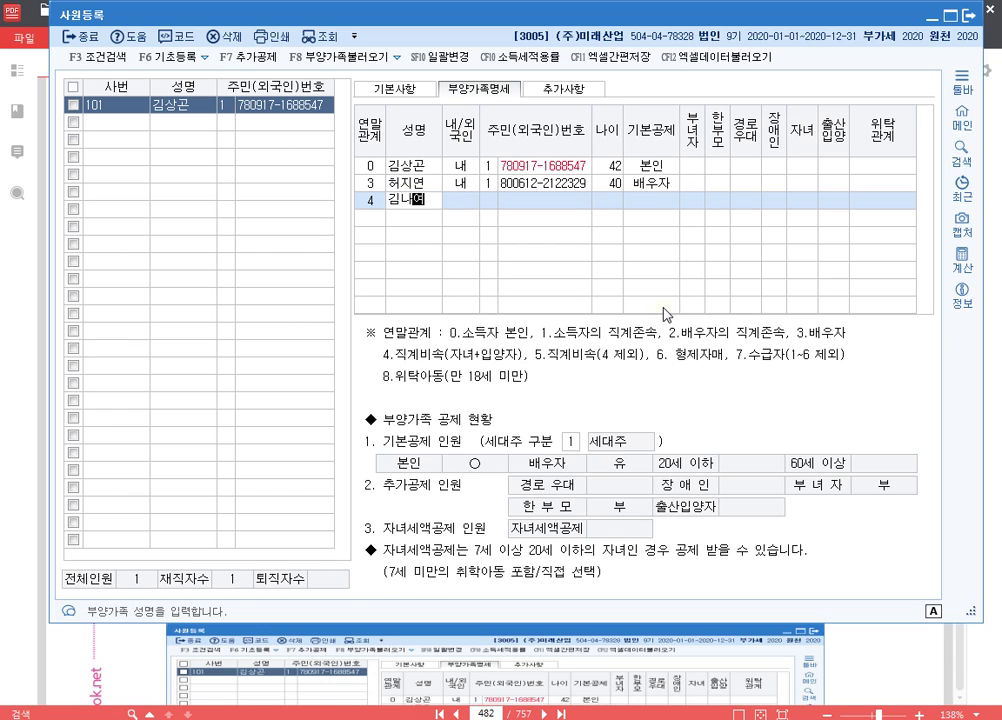
pyautogui.press('Return')
pyautogui.press('Return')
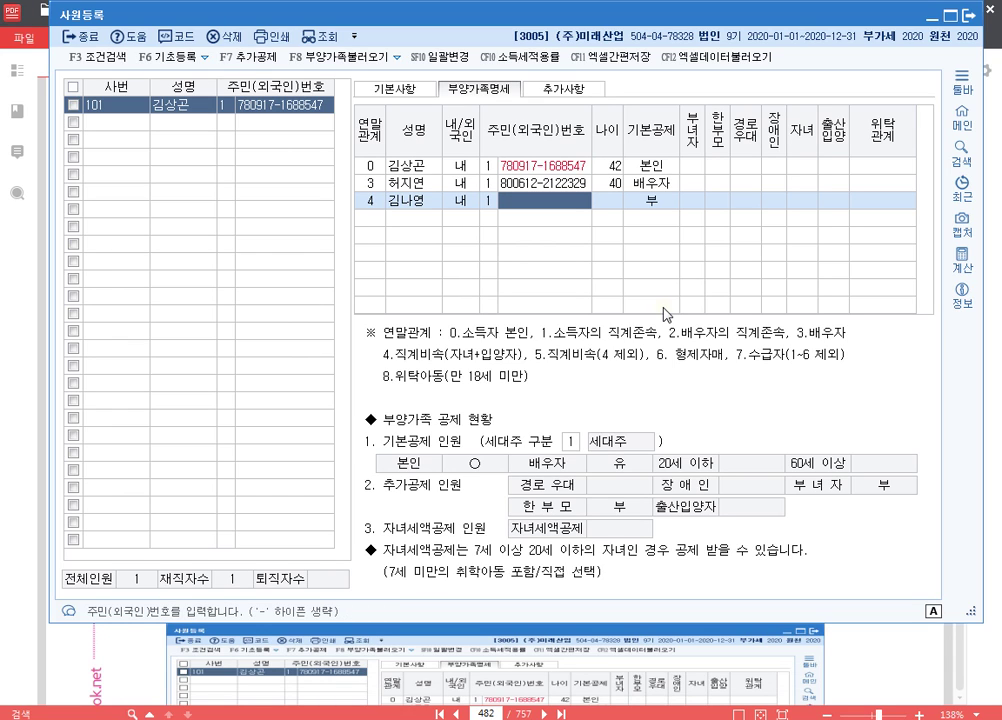
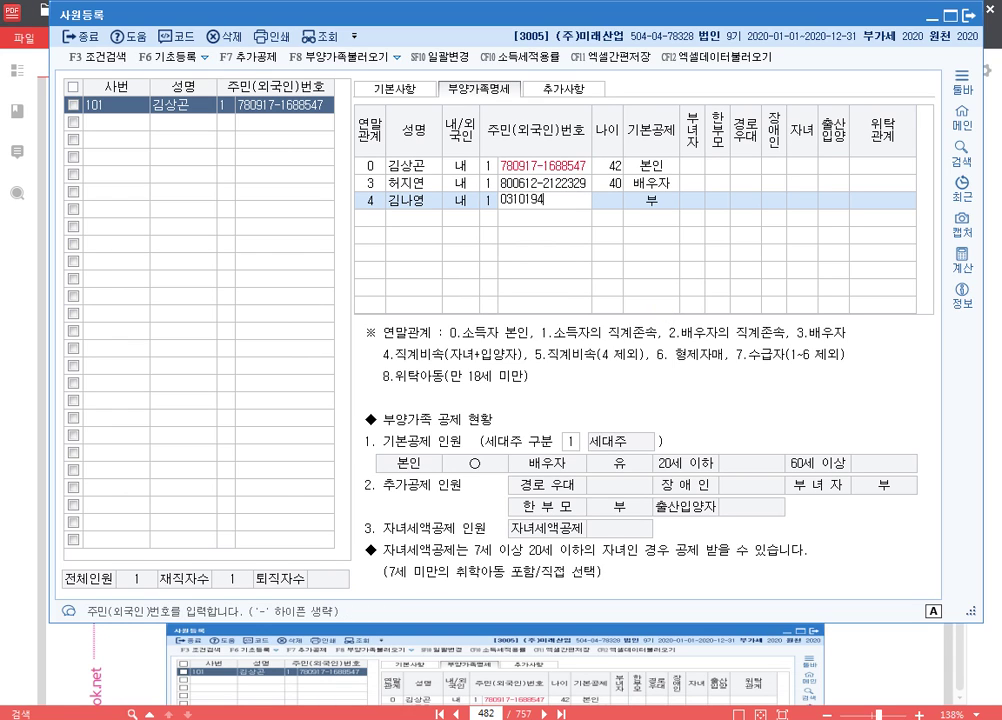
pyautogui.press('Return')
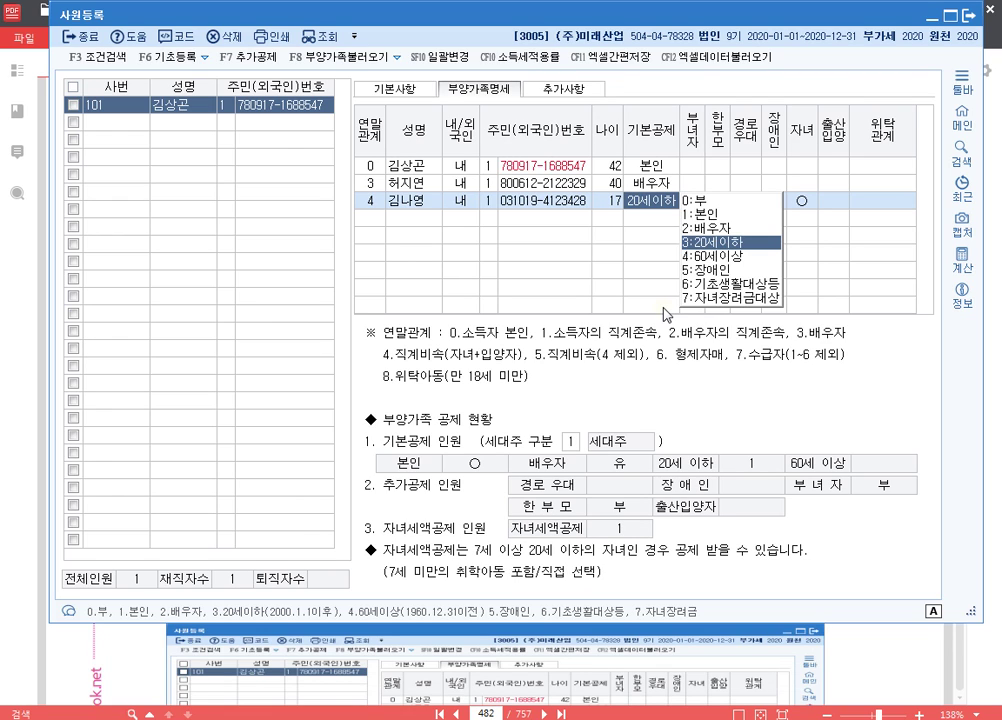
pyautogui.press('Return')
pyautogui.press('Return')
pyautogui.press('Return')
pyautogui.press('Return')
pyautogui.press('Return')
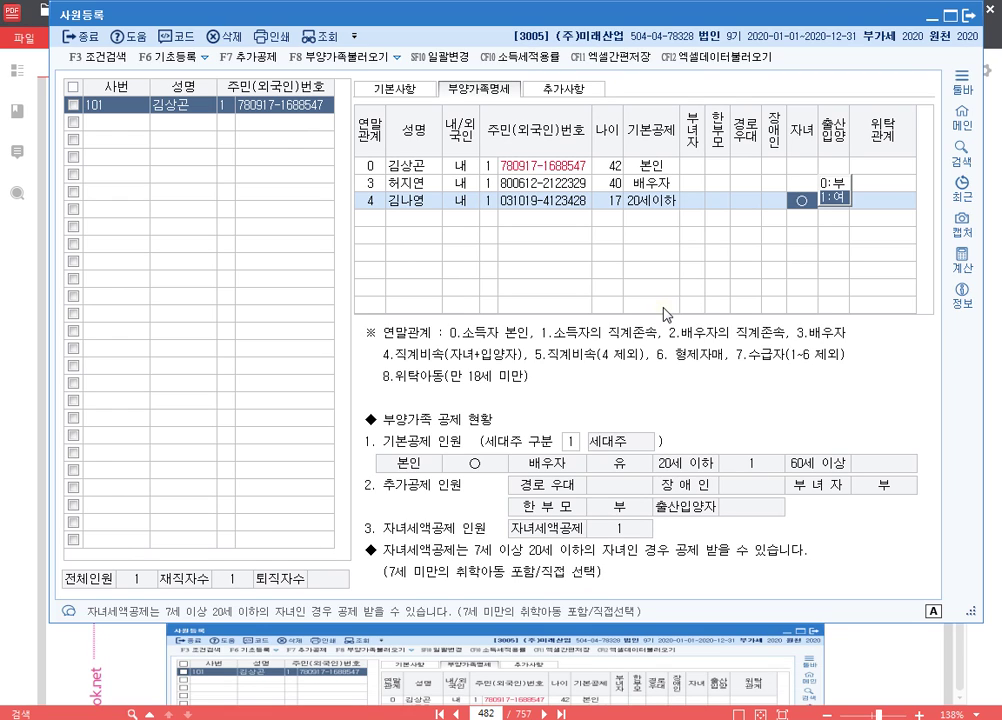
pyautogui.press('Return')
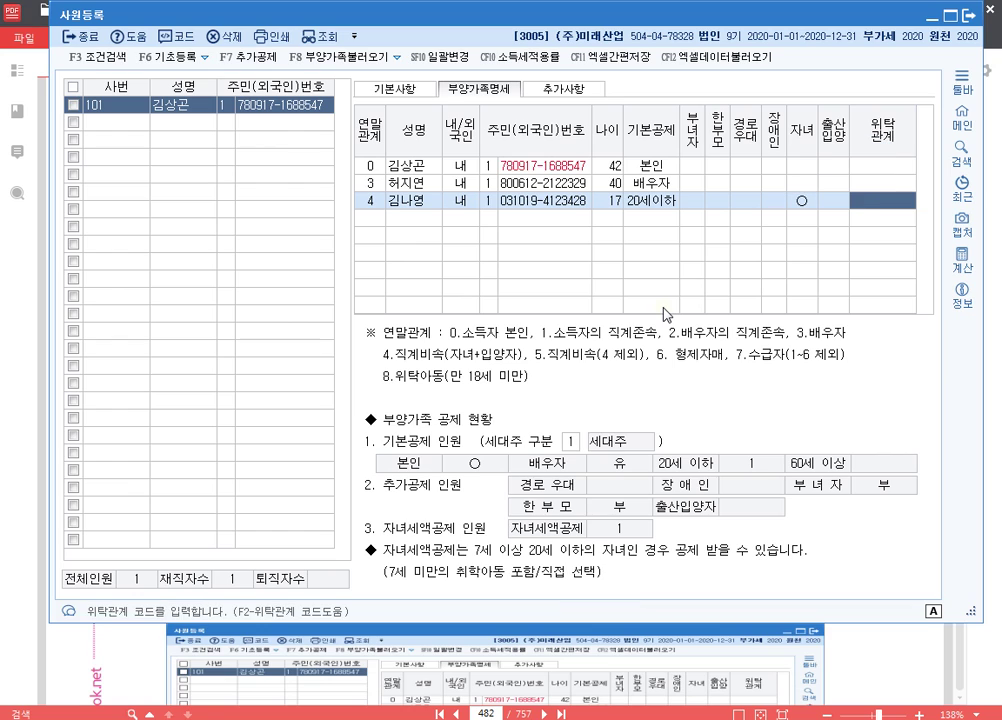
pyautogui.press('Return')
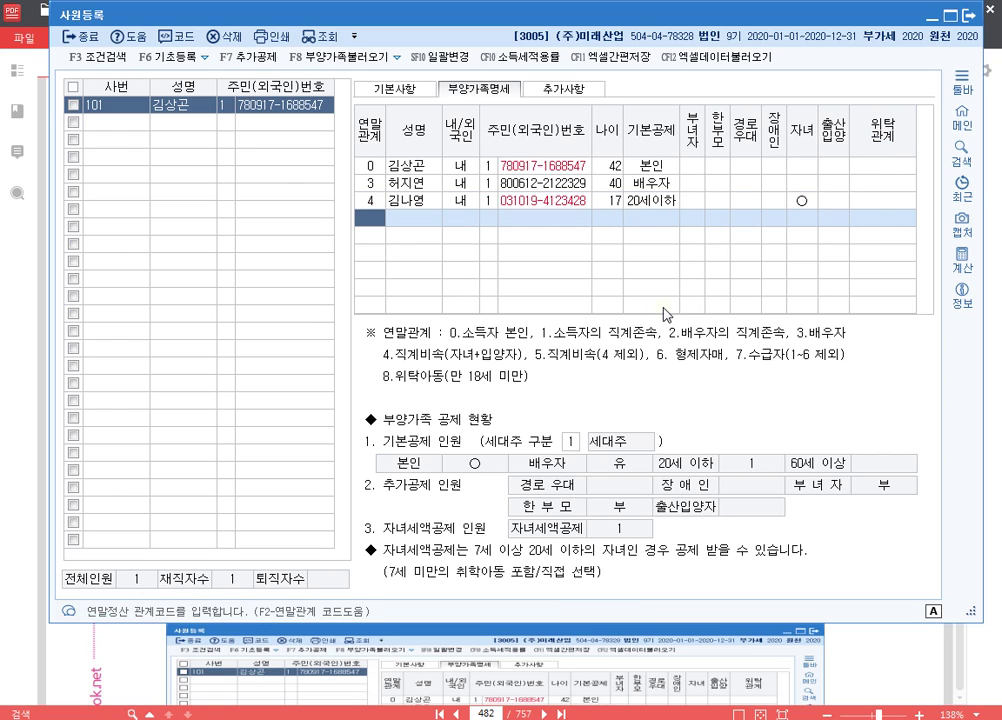
# - Add the second child with relation 4, name and resident number, age 7, 20세이하 deduction
pyautogui.write('4')
pyautogui.press('Return')
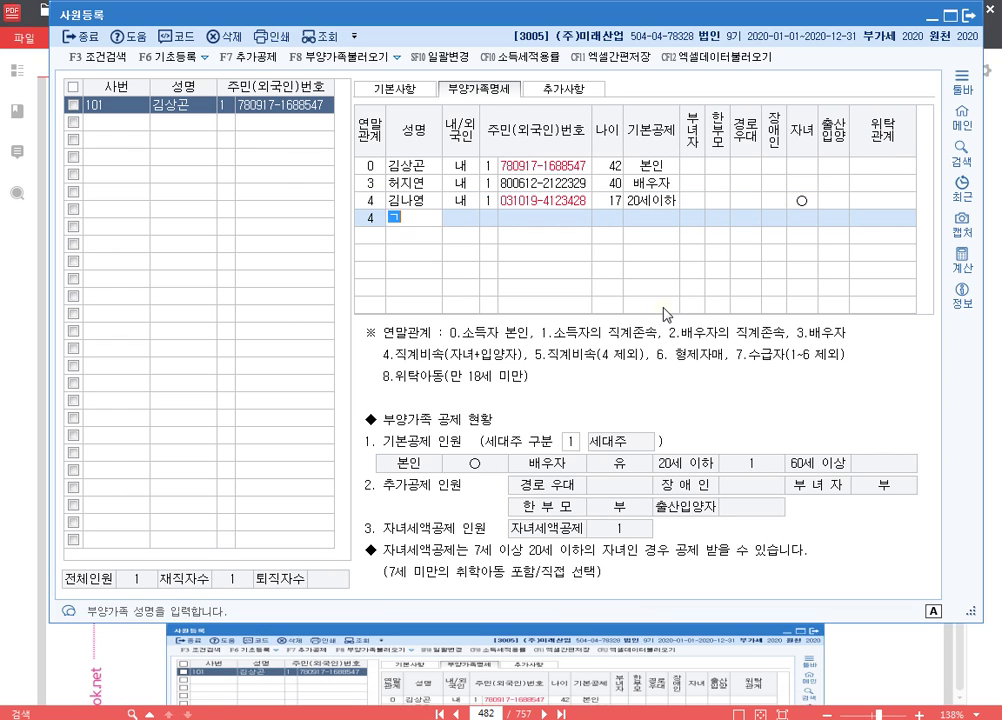
pyautogui.press('Return')
pyautogui.press('Return')
pyautogui.press('Return')
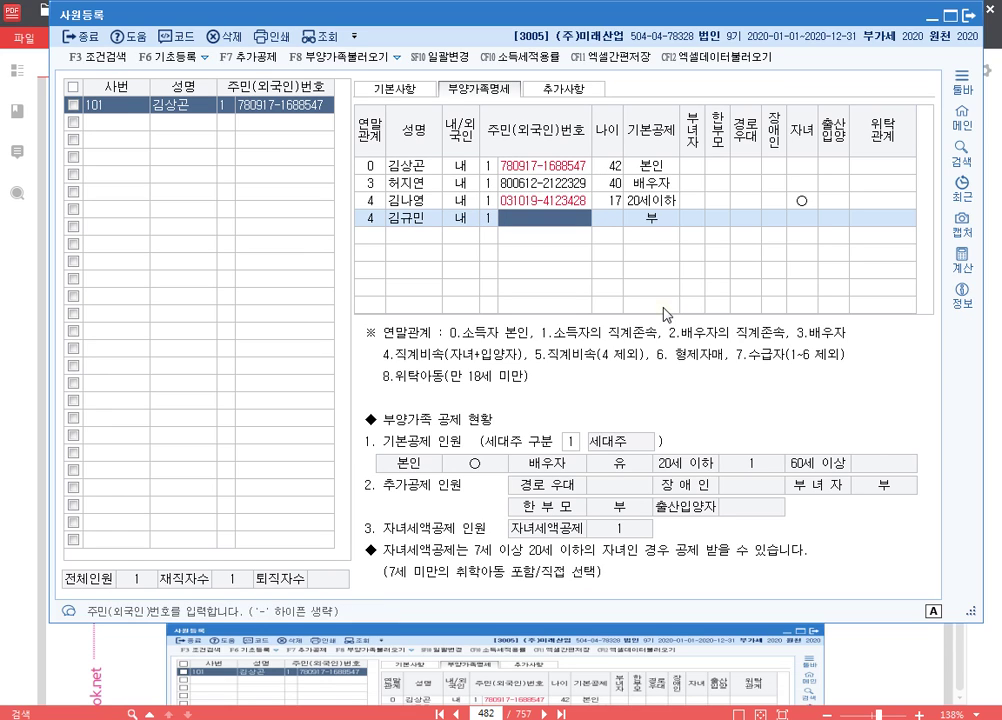
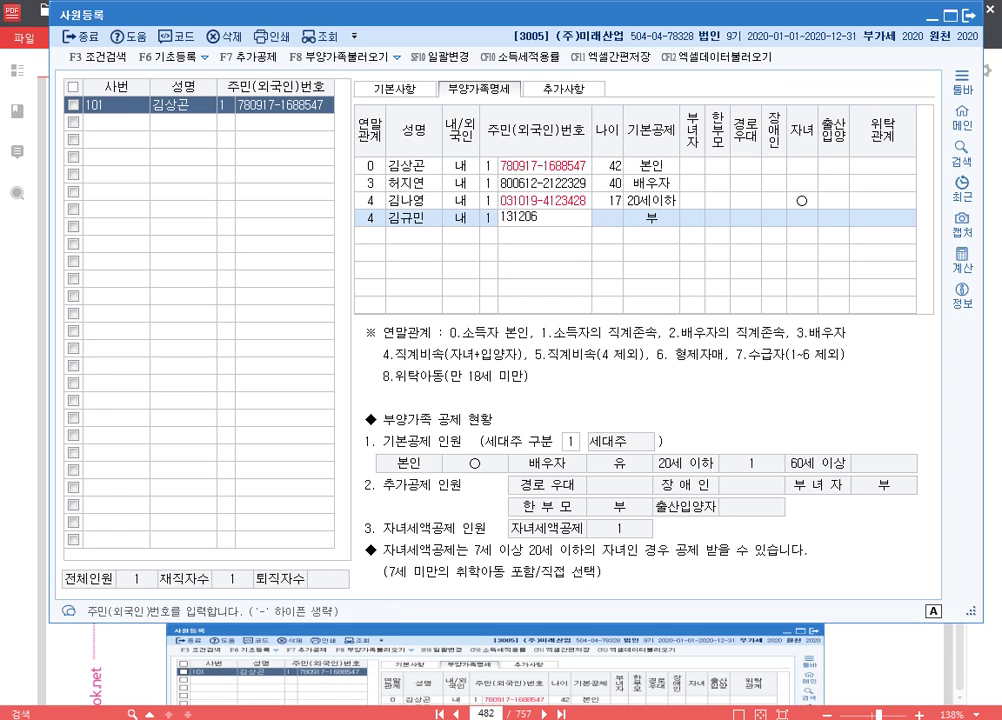
pyautogui.press('Return')
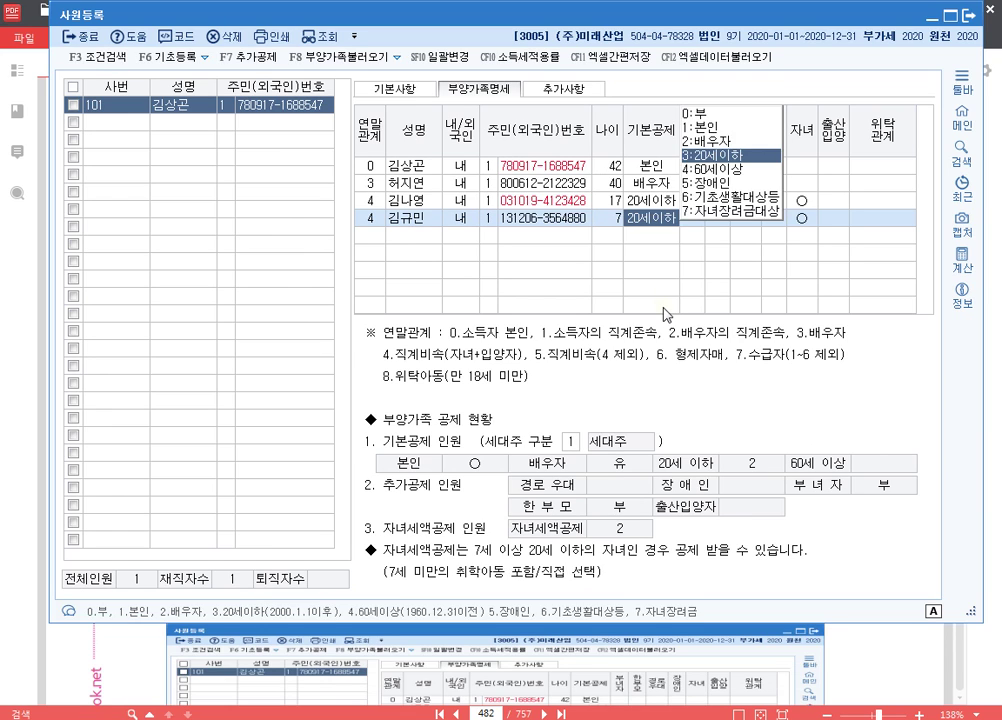
pyautogui.press('Return')
pyautogui.press('Return')
pyautogui.press('Return')
pyautogui.press('Return')
pyautogui.press('Return')
pyautogui.press('Return')
pyautogui.press('Return')
pyautogui.press('Return')
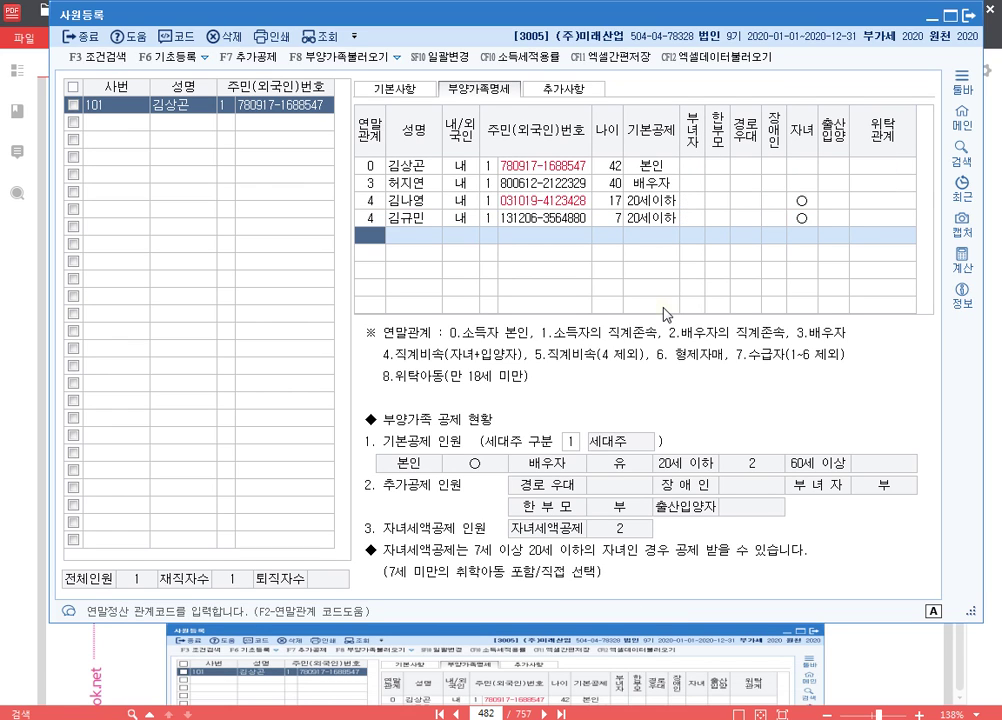
# - Add the father's row with relation code 1, his name and resident number (age 72)
pyautogui.write('1')
pyautogui.press('Return')
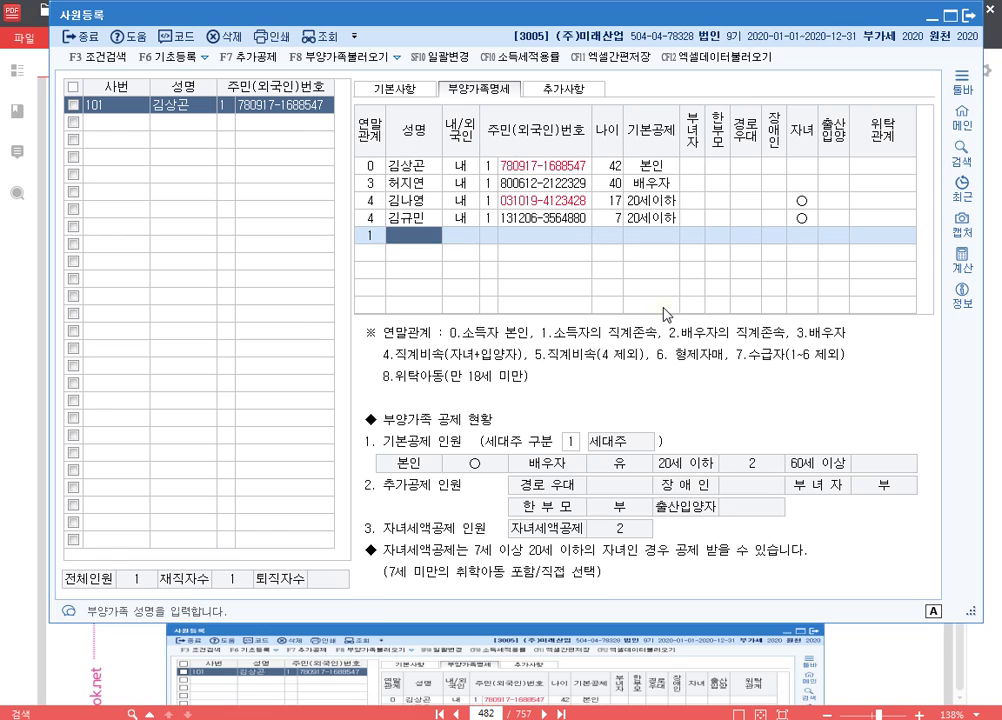
pyautogui.press('Left')
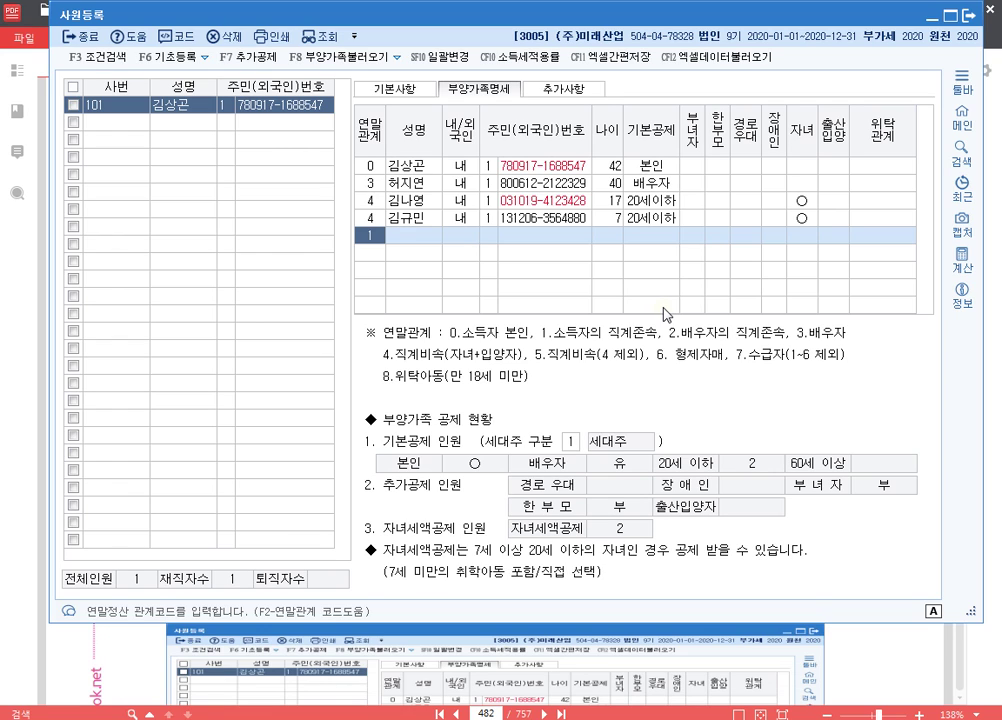
pyautogui.press('Return')
pyautogui.press('Return')
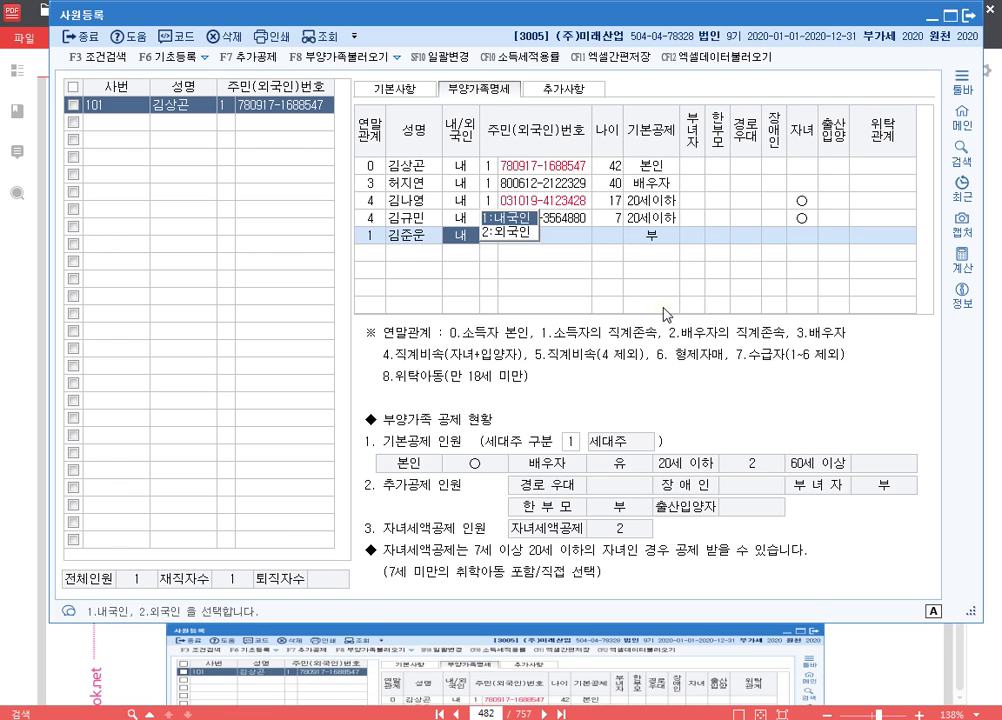
pyautogui.press('Return')
pyautogui.press('Return')
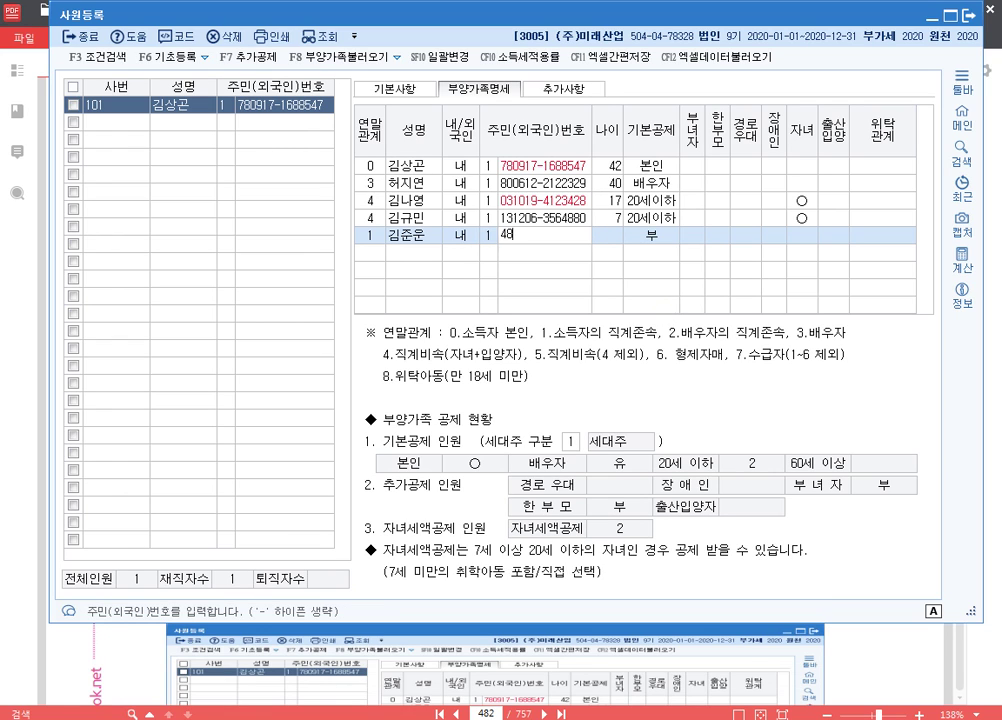
pyautogui.press('Return')
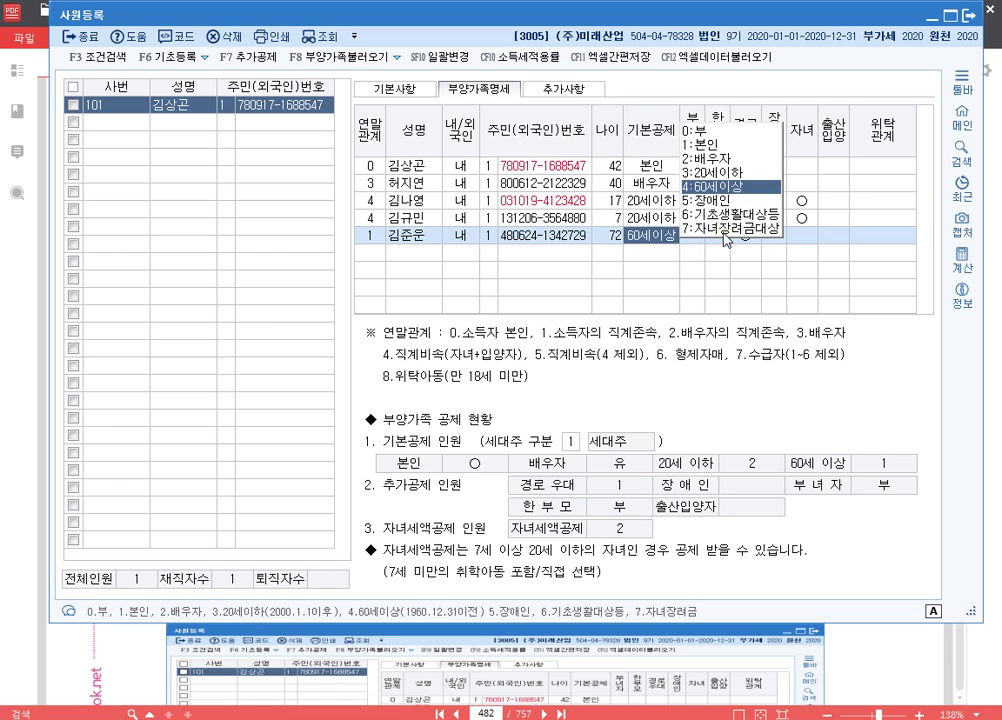
# - Mark the father disabled under 장애인복지법 and change his basic deduction to 5 장애인
pyautogui.press('Return')
pyautogui.press('Return')
pyautogui.press('Return')
pyautogui.press('Return')
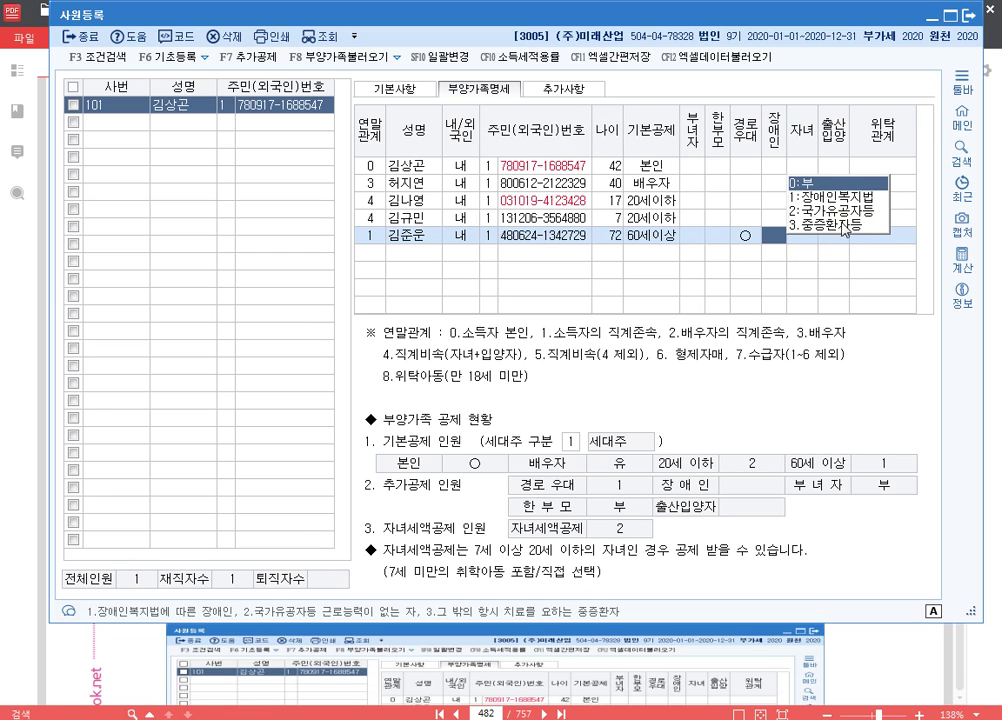
pyautogui.doubleClick(854, 196)
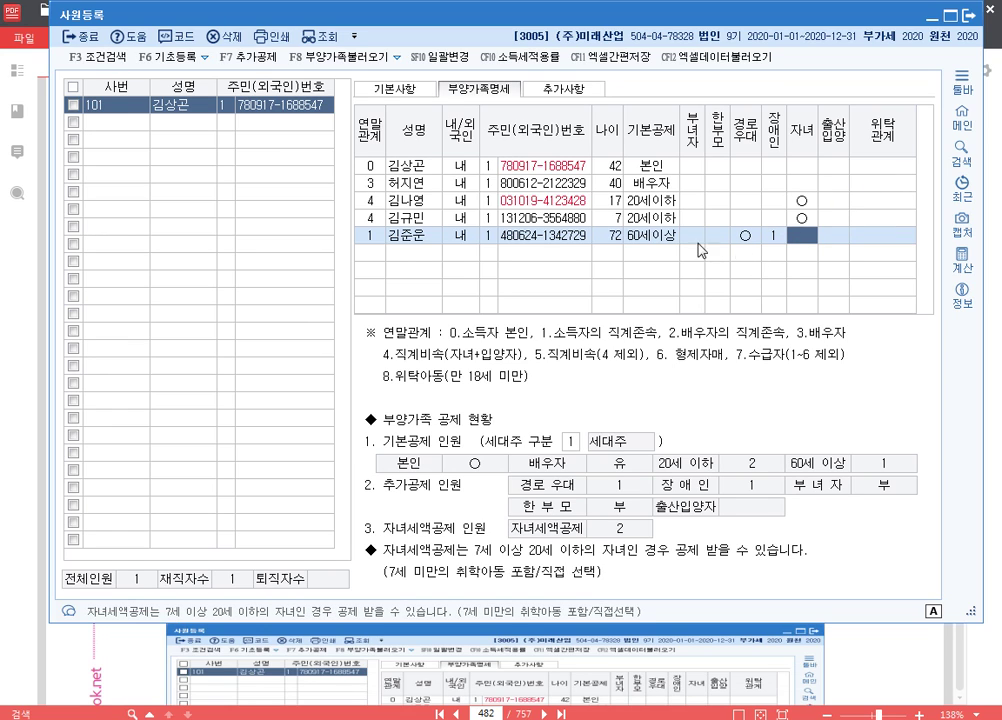
pyautogui.click(658, 240)
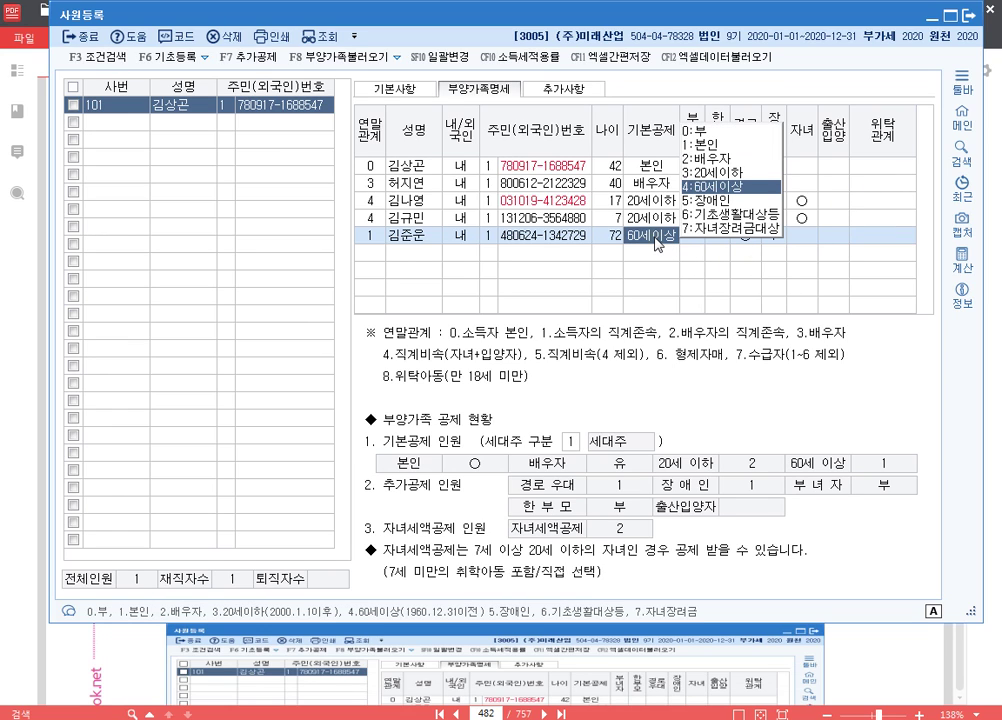
pyautogui.press('5')
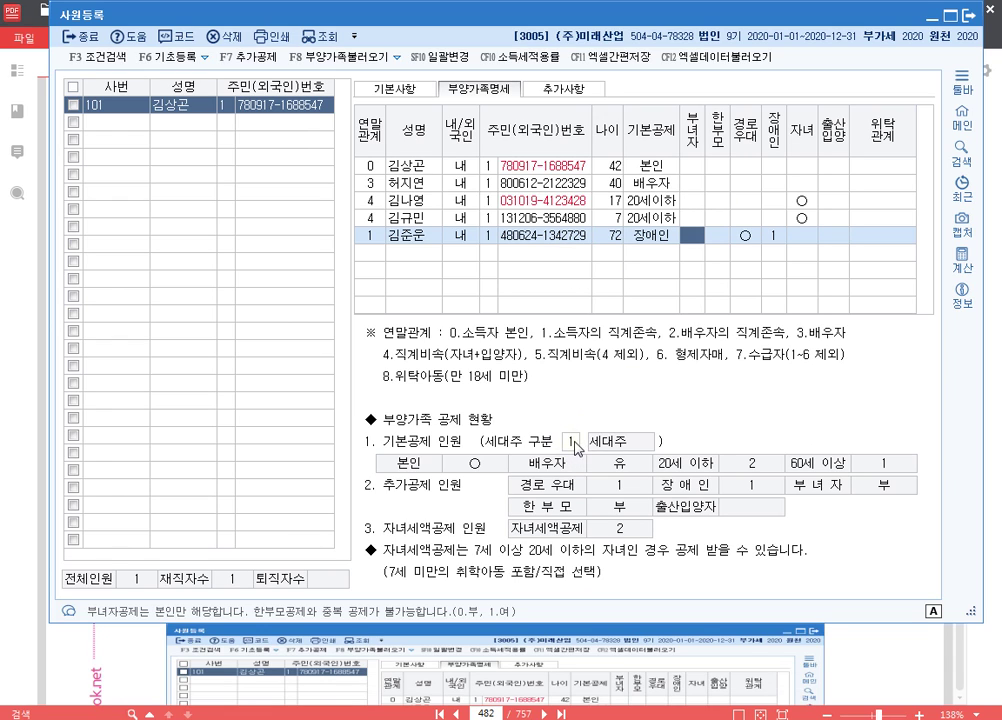
# - Keep the employee's household status as 1 세대주 and return to the 기본사항 page
pyautogui.click(460, 166)
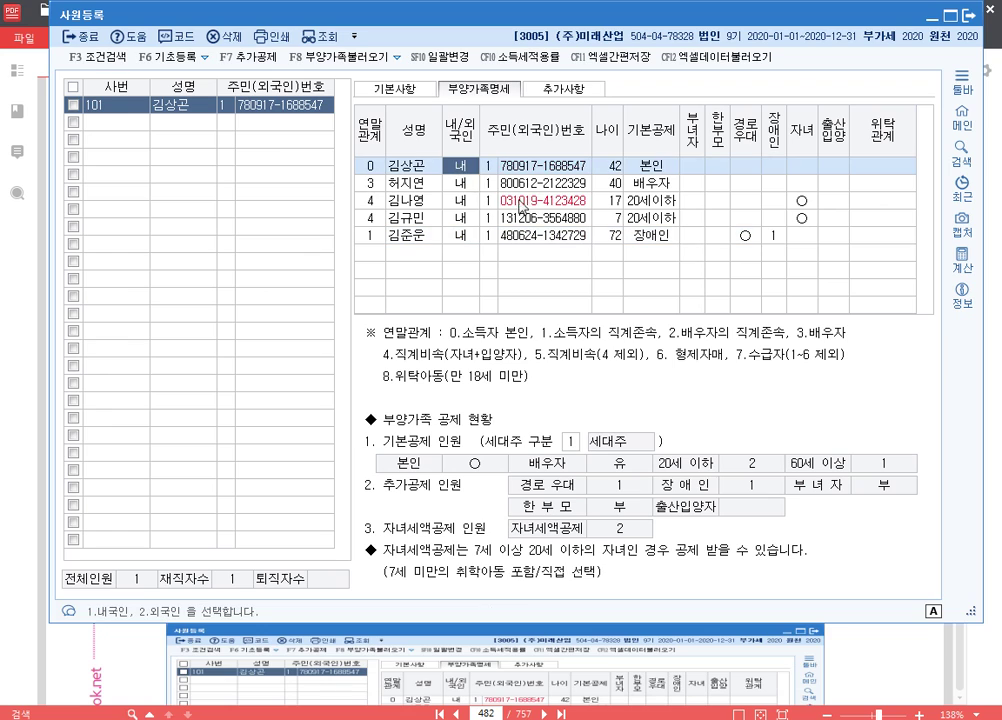
pyautogui.click(568, 442)
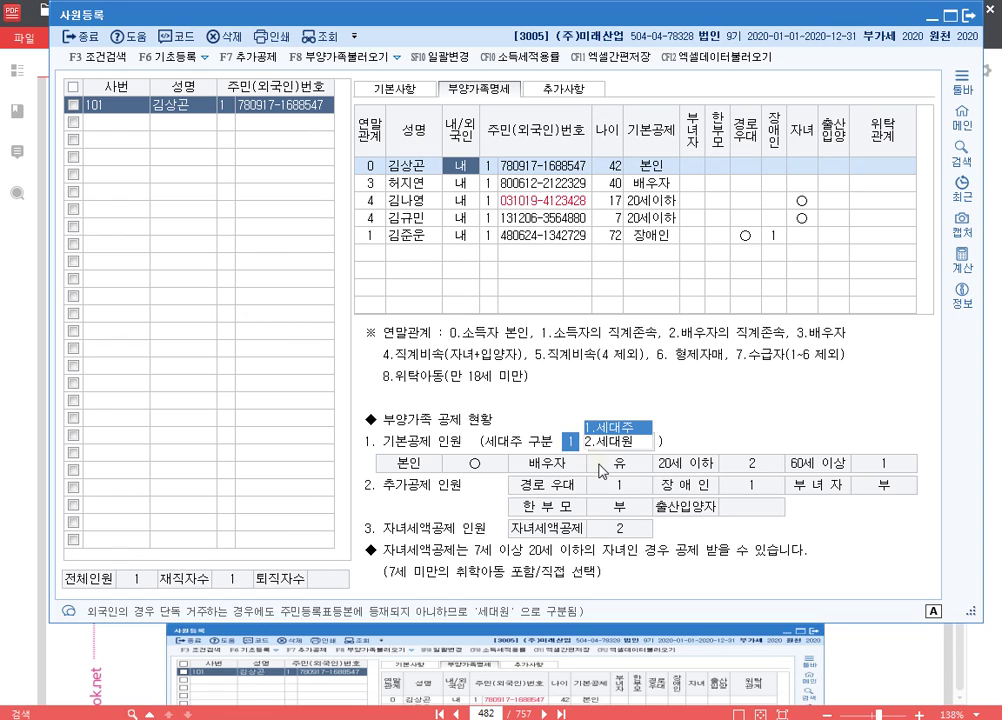
pyautogui.click(390, 88)
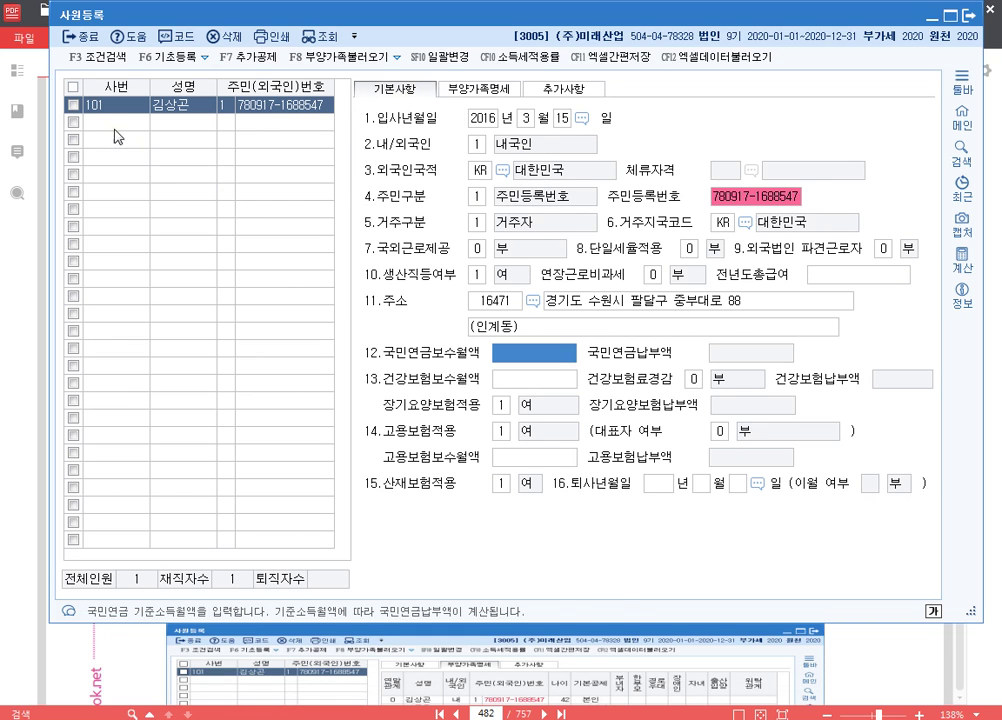
# - Start a new employee row and review the next employee's [자료 2] details on PDF page 483
pyautogui.click(114, 129)
pyautogui.hotkey('alt', 'Tab')
pyautogui.scroll(-3, 662, 257)
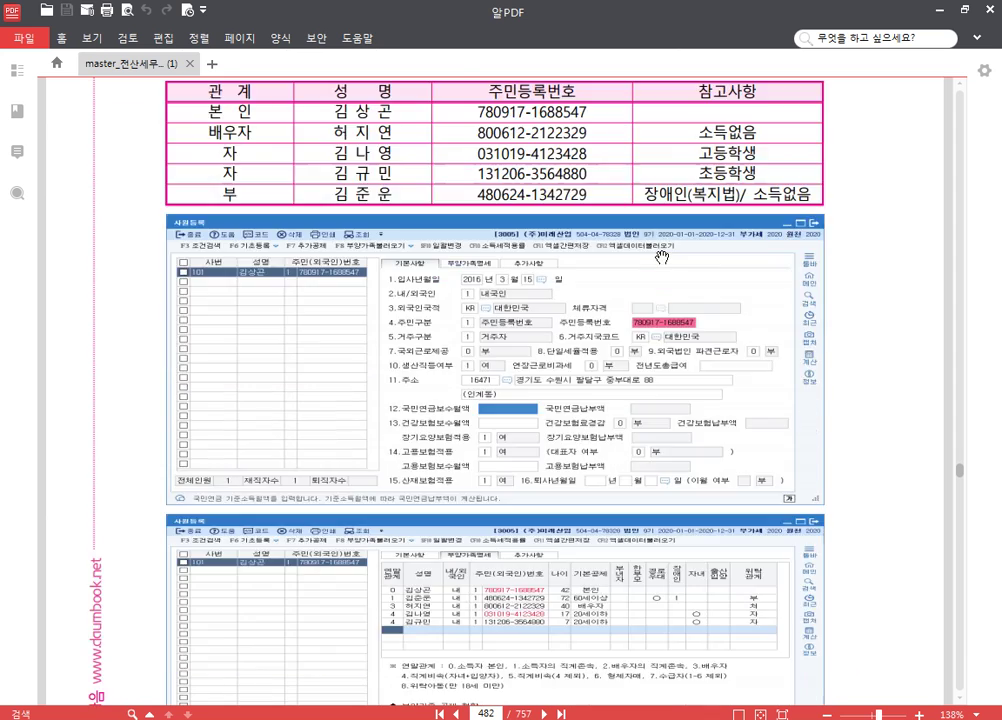
pyautogui.scroll(-10, 662, 257)
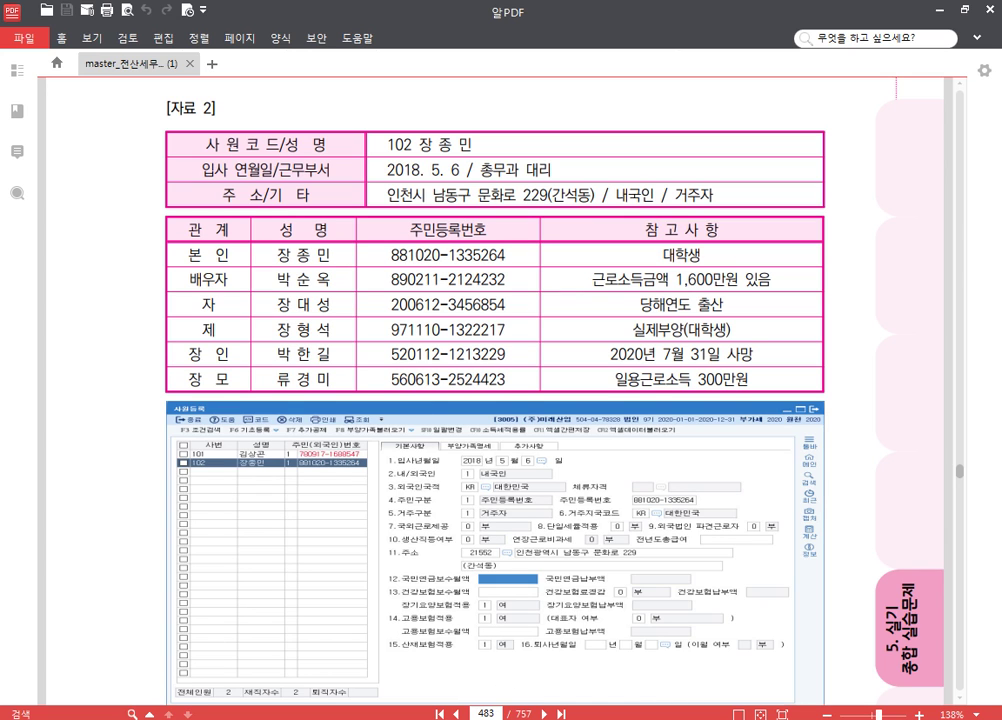
pyautogui.moveTo(363, 719)
pyautogui.click(381, 676)
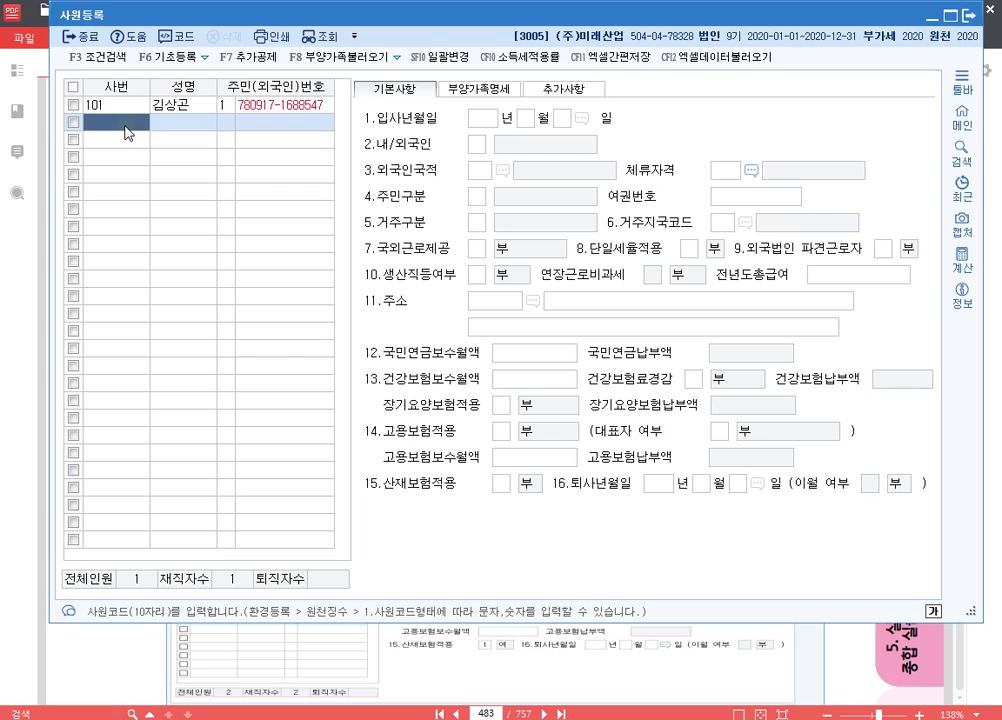
# - Register employee 102 with name, resident number and hire date 2018-05-06, keeping the default settings
pyautogui.write('102')
pyautogui.press('Return')
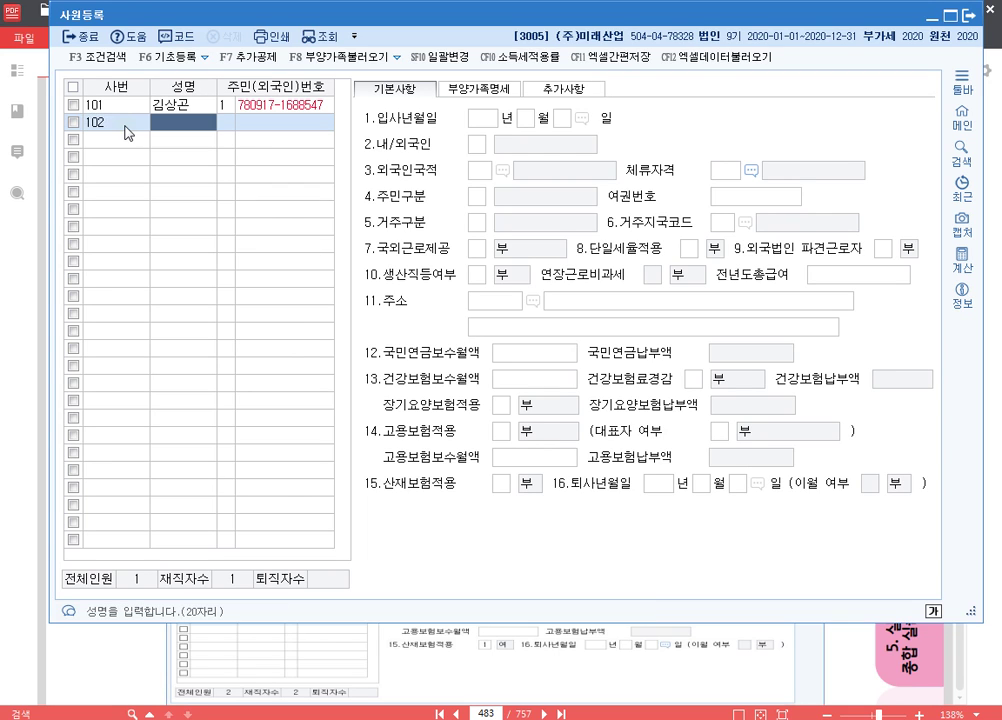
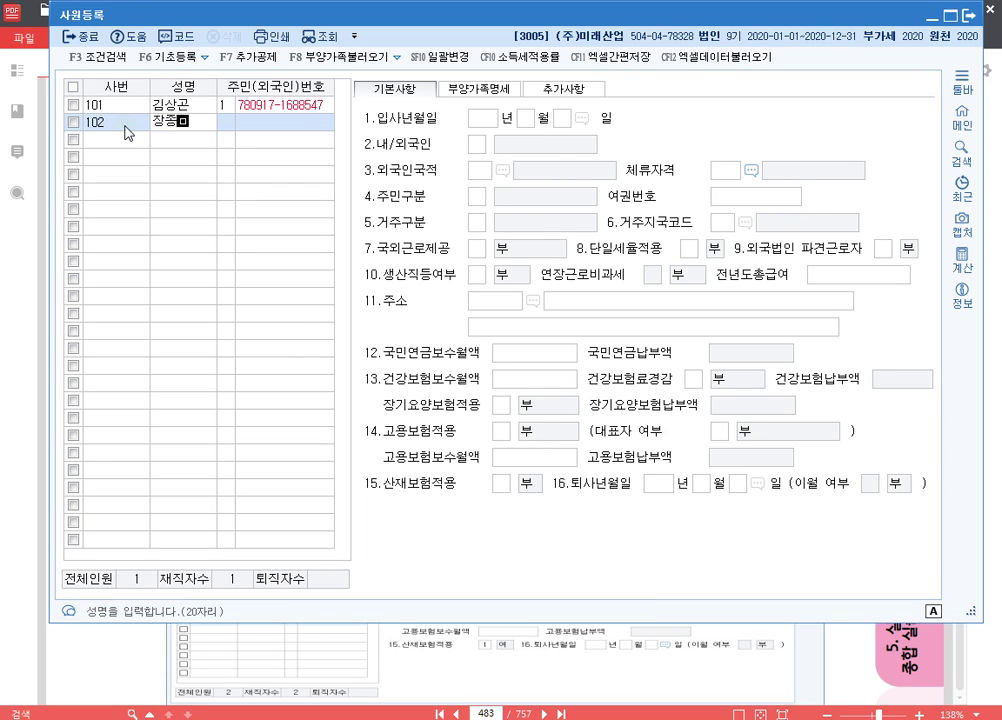
pyautogui.press('Return')
pyautogui.press('Return')
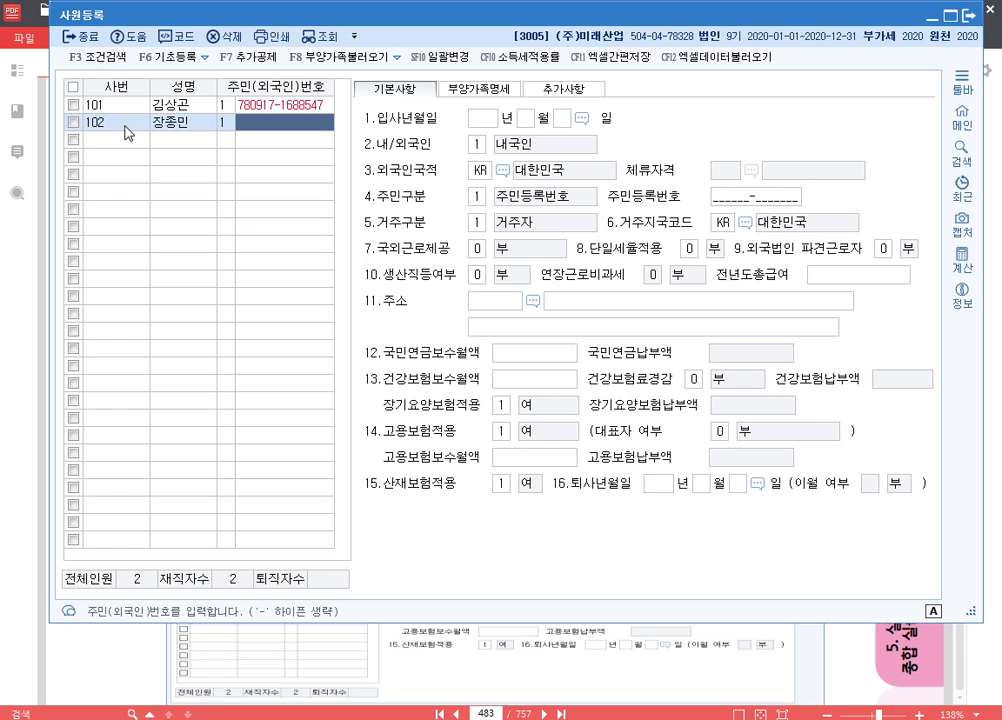
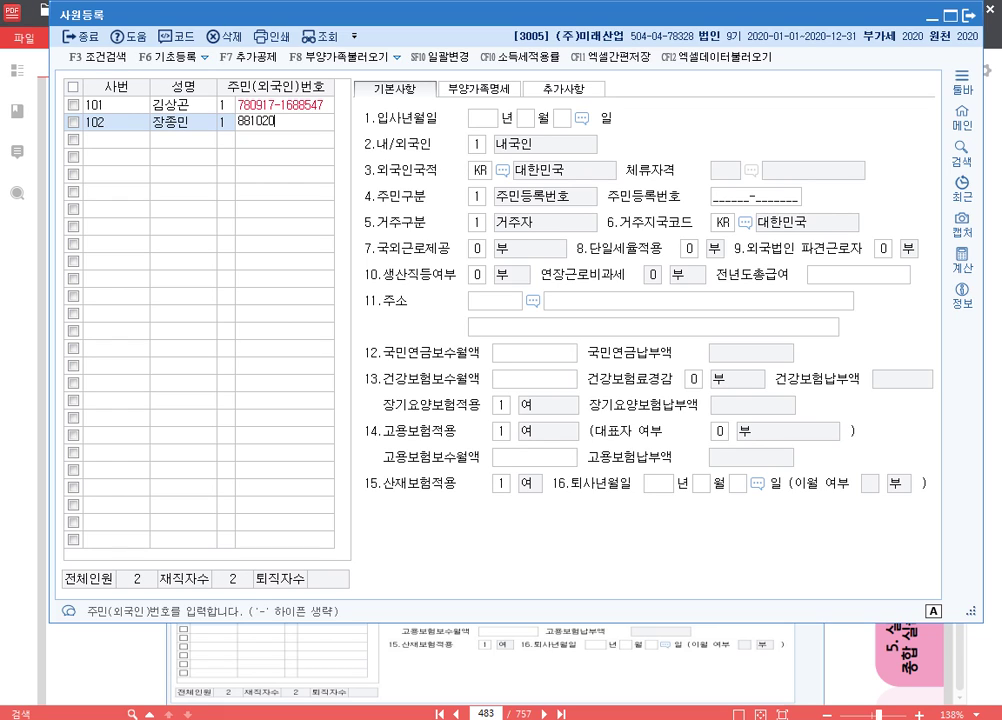
pyautogui.press('Return')
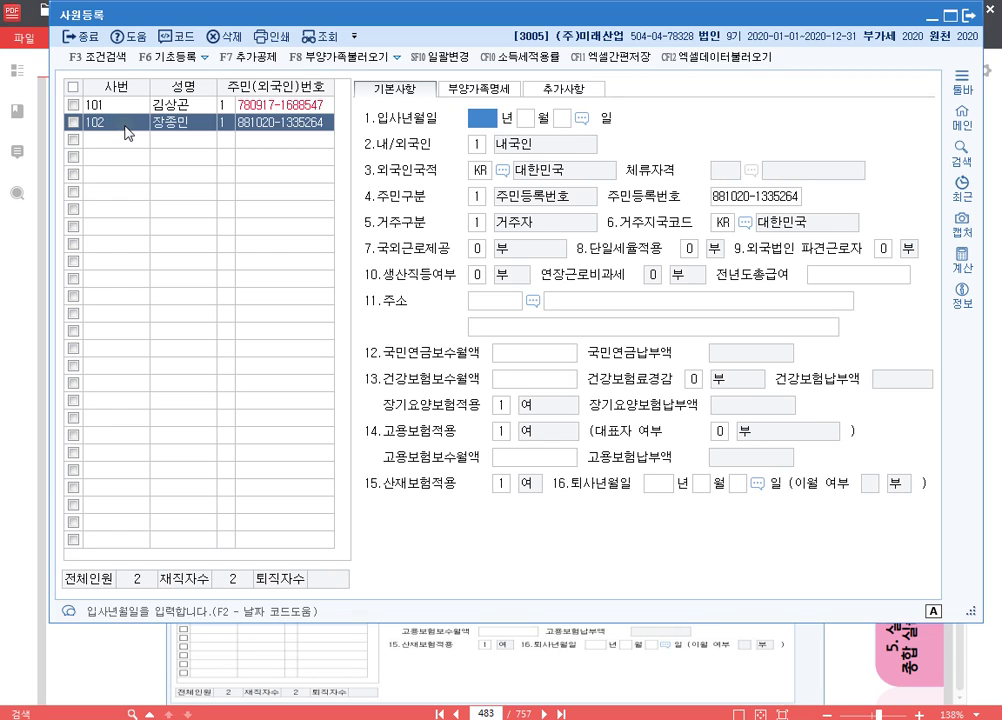
pyautogui.write('2018 년 5')
pyautogui.press('Return')
pyautogui.write('6')
pyautogui.press('Return')
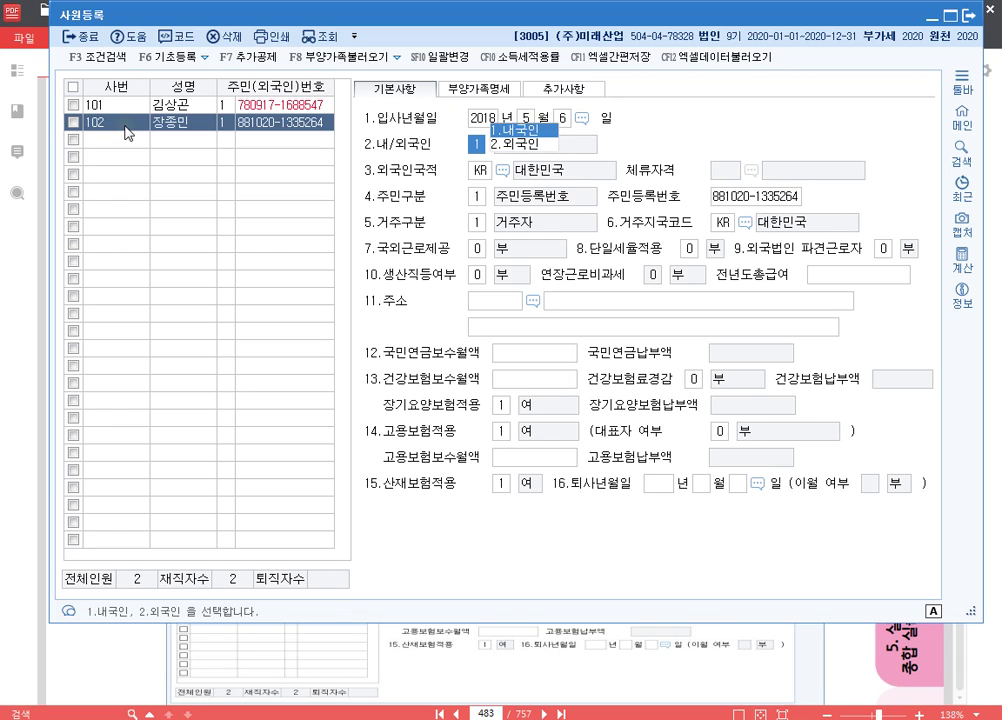
pyautogui.press('Return')
pyautogui.press('Return')
pyautogui.press('Return')
pyautogui.press('Return')
pyautogui.press('Return')
pyautogui.press('Return')
pyautogui.press('Return')
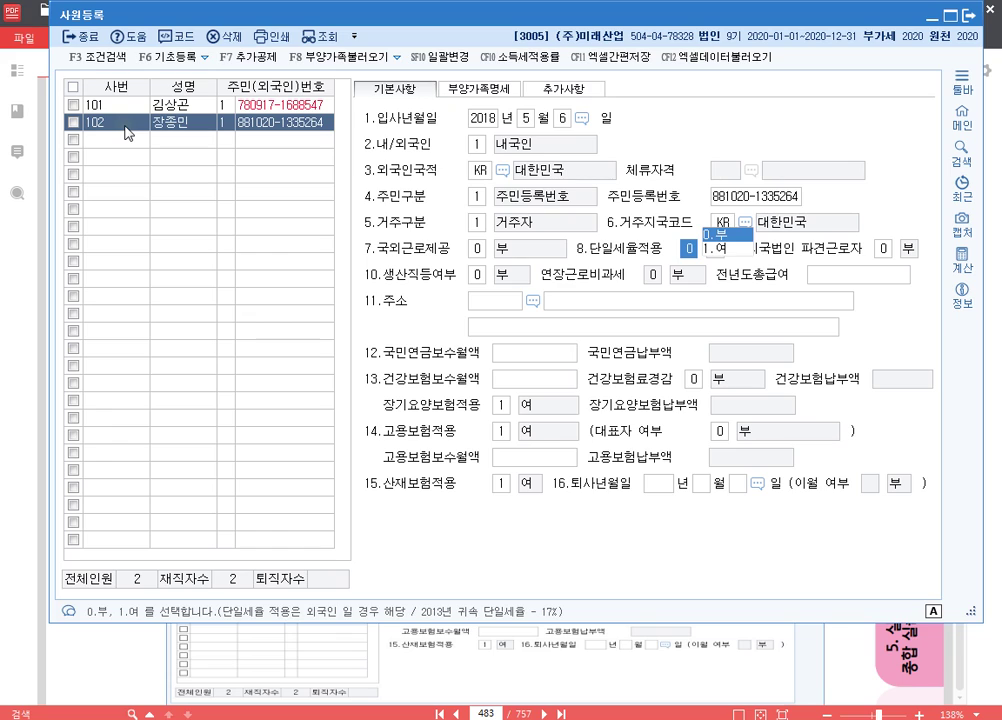
pyautogui.press('Return')
pyautogui.press('Return')
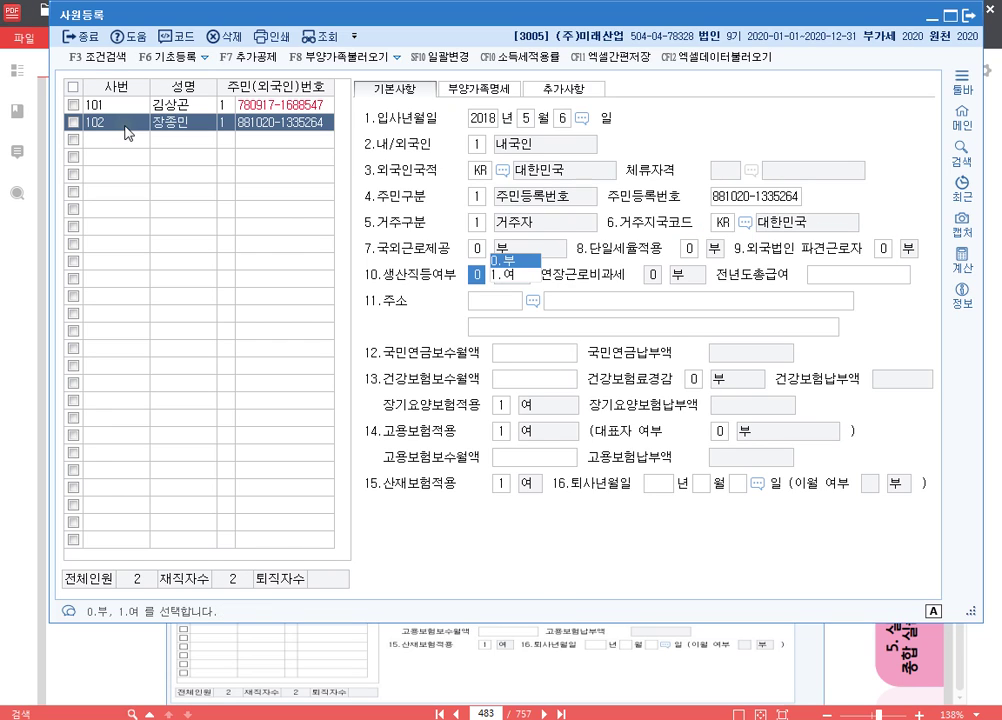
pyautogui.press('Return')
pyautogui.press('Return')
pyautogui.press('Return')
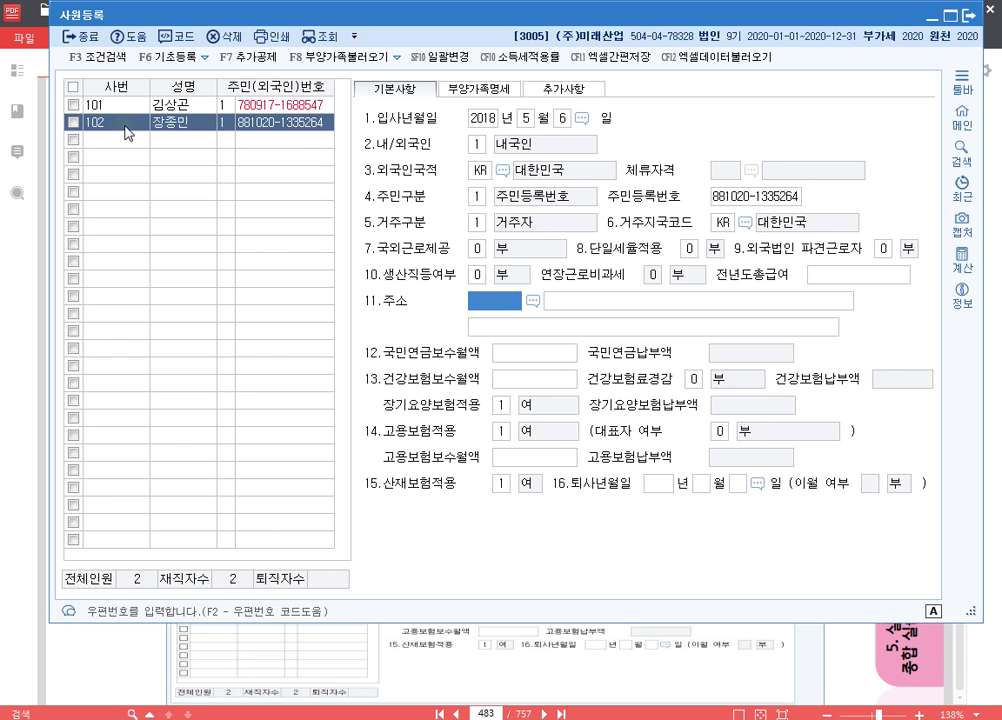
# - Fill in employee 102's address through the postal-code search, save the record, and reselect employee 102
pyautogui.press('F2')
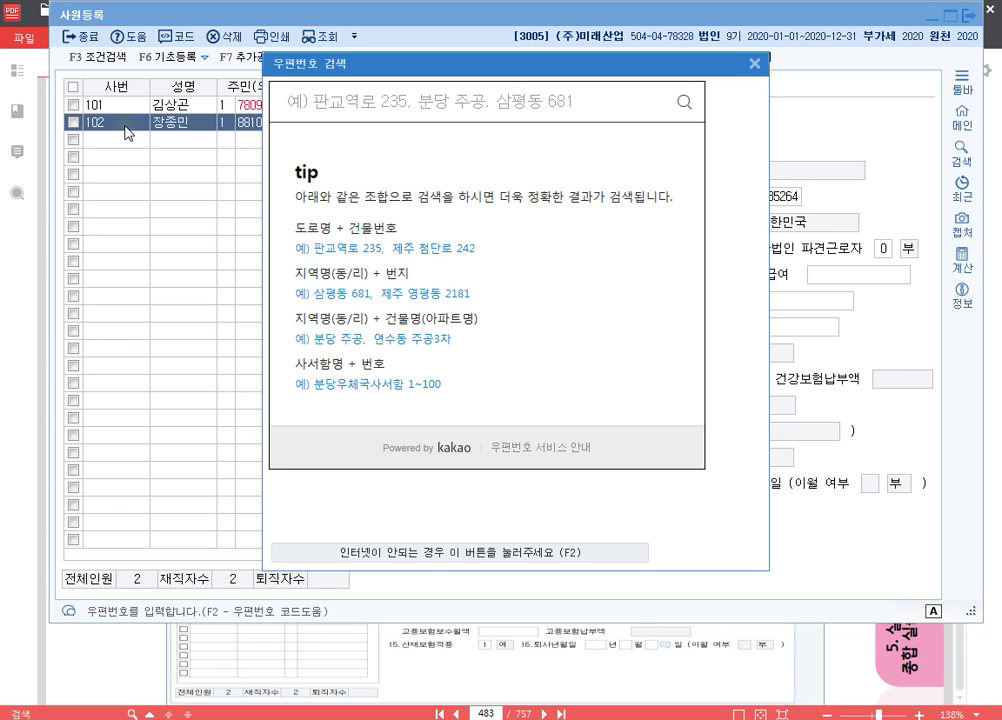
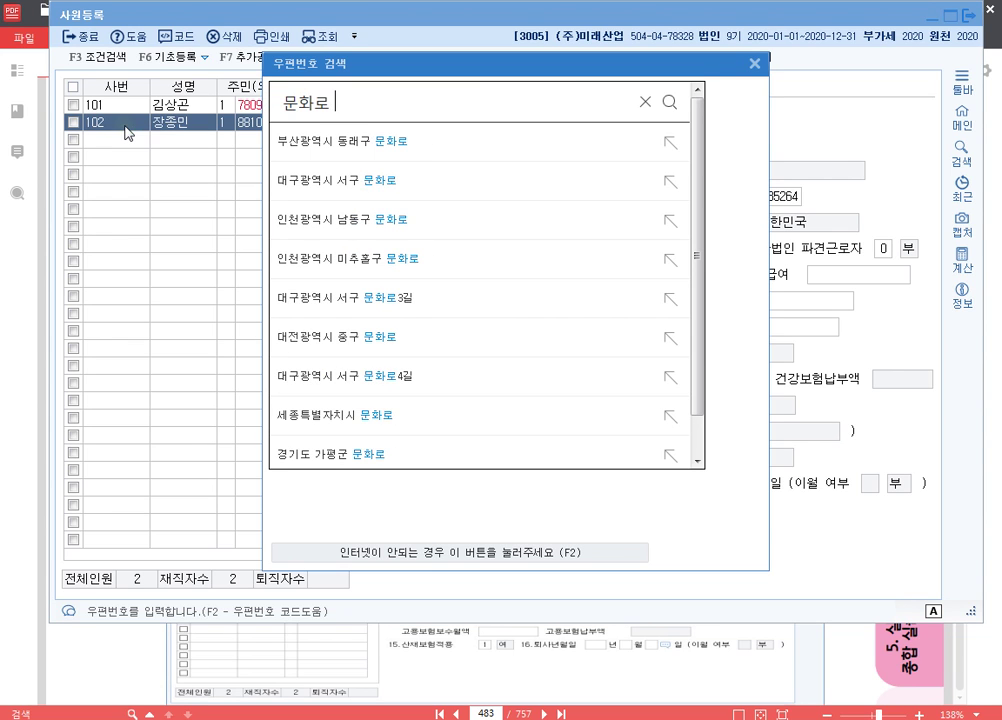
pyautogui.press('Return')
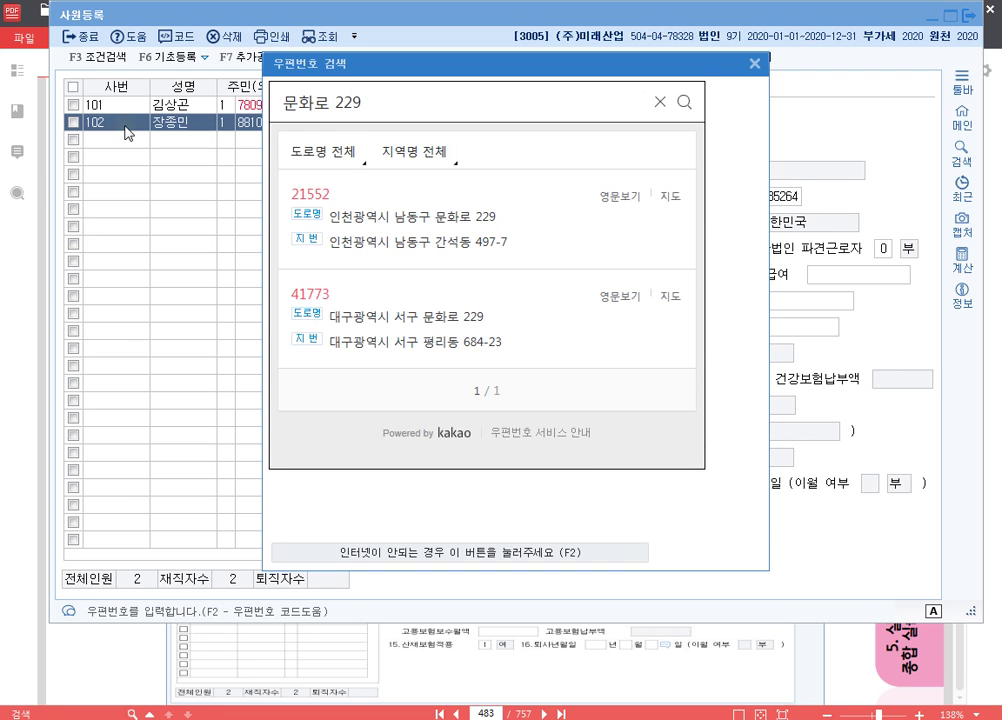
pyautogui.click(462, 218)
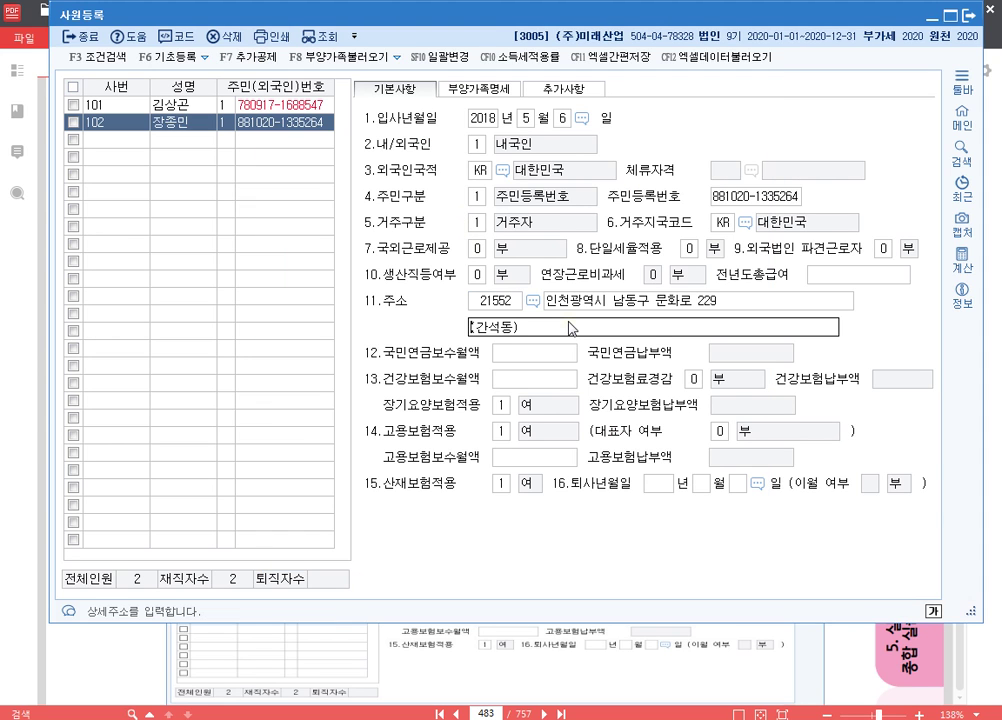
pyautogui.press('Return')
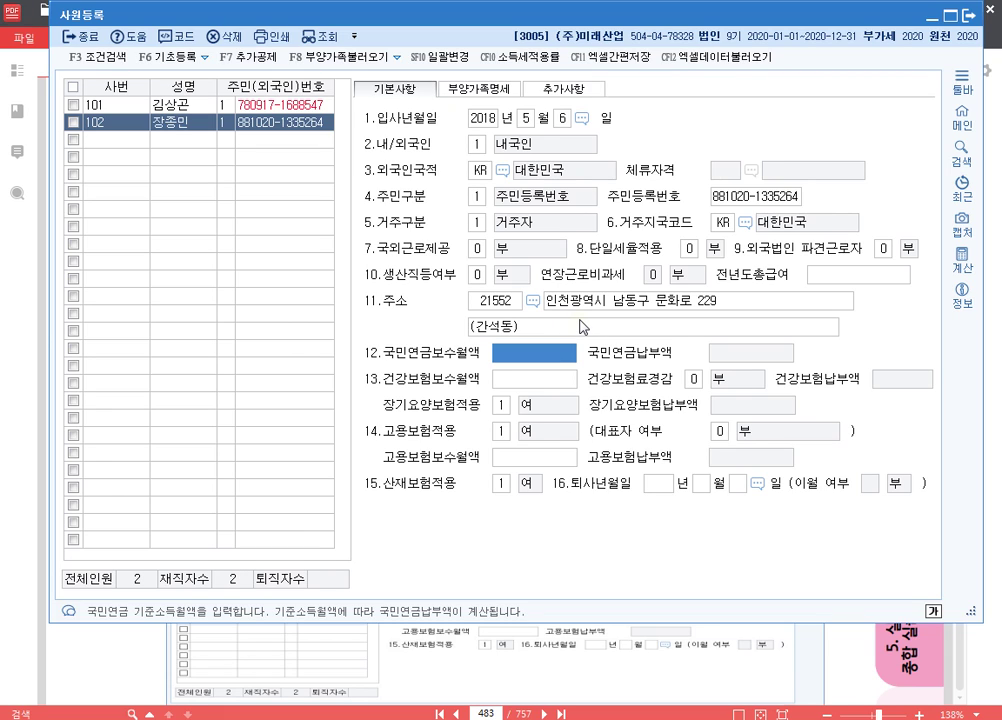
pyautogui.press('Return')
pyautogui.press('Return')
pyautogui.press('Return')
pyautogui.press('Return')
pyautogui.press('Return')
pyautogui.press('Return')
pyautogui.press('Return')
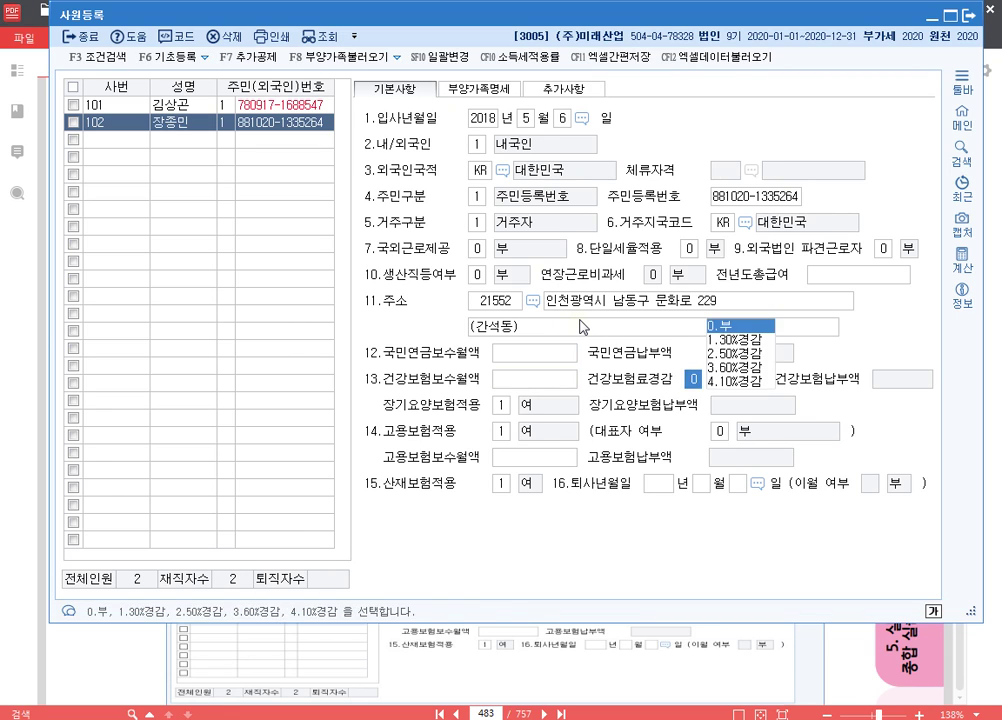
pyautogui.press('Return')
pyautogui.press('Return')
pyautogui.press('Return')
pyautogui.press('Return')
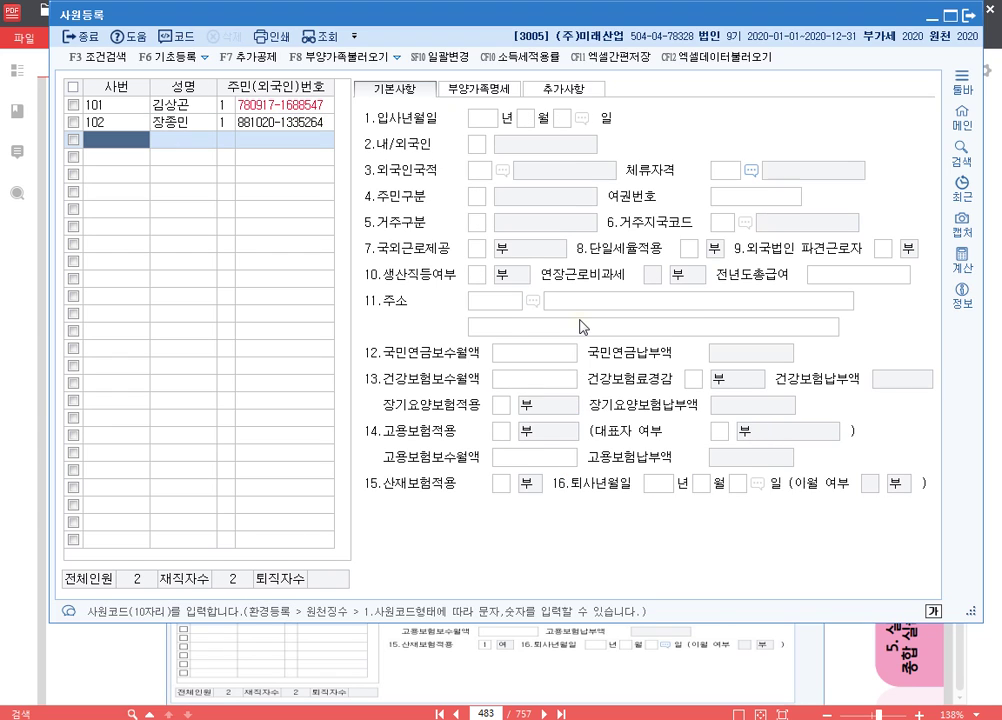
pyautogui.press('Up')
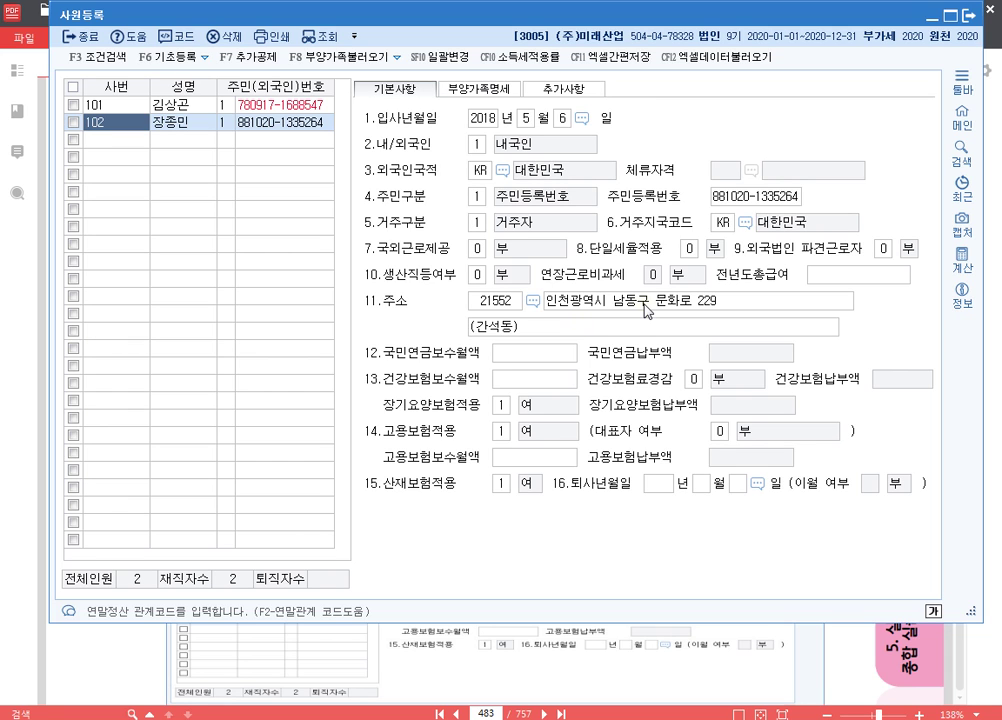
pyautogui.click(828, 663)
# - Highlight the spouse's 근로소득금액 1,600만원 있음 note in yellow
pyautogui.scroll(-3, 543, 259)
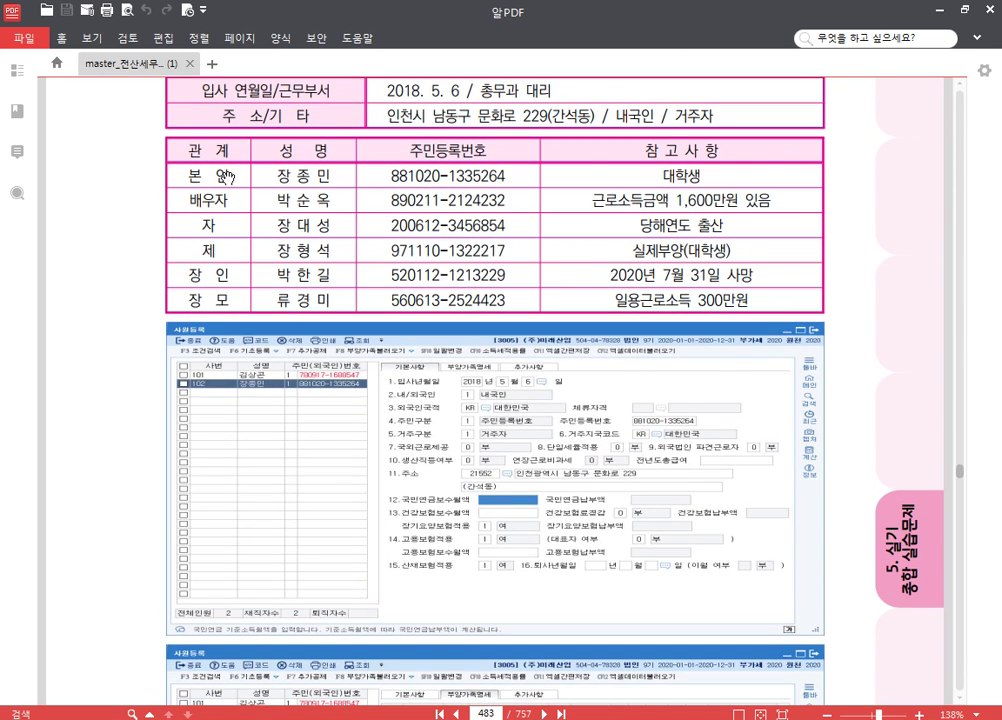
pyautogui.click(62, 38)
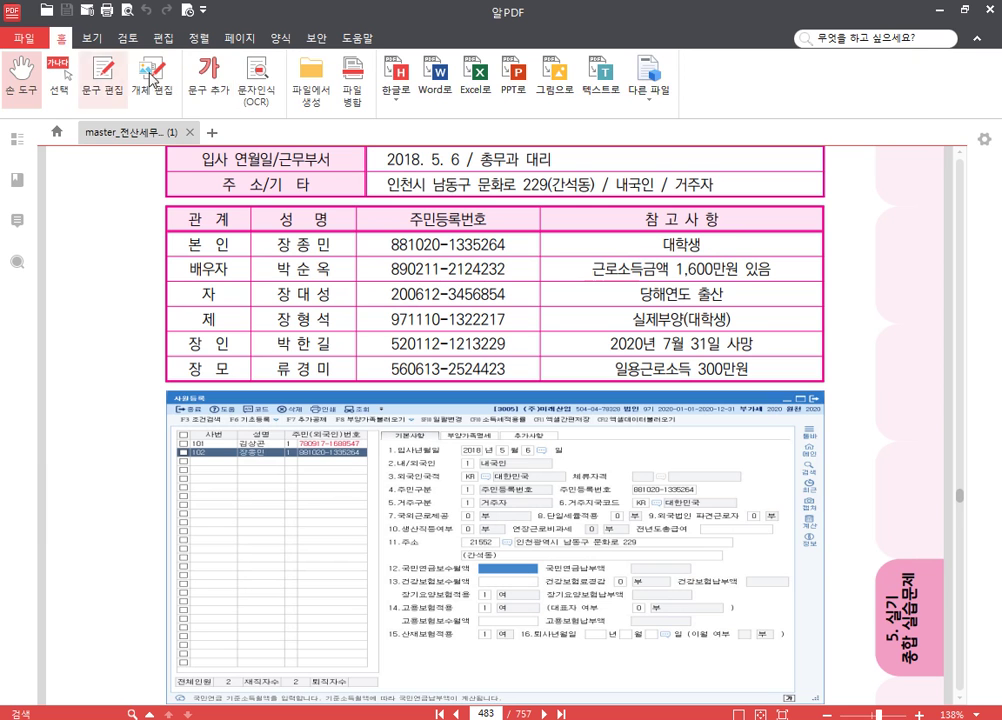
pyautogui.click(60, 78)
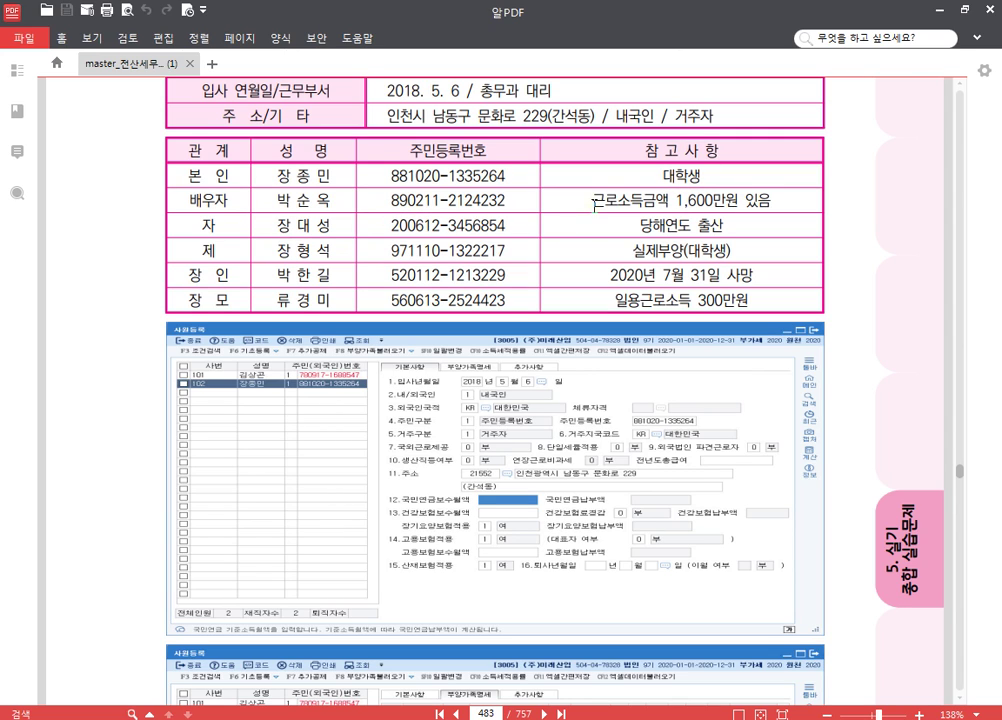
pyautogui.moveTo(594, 199); pyautogui.dragTo(776, 203)
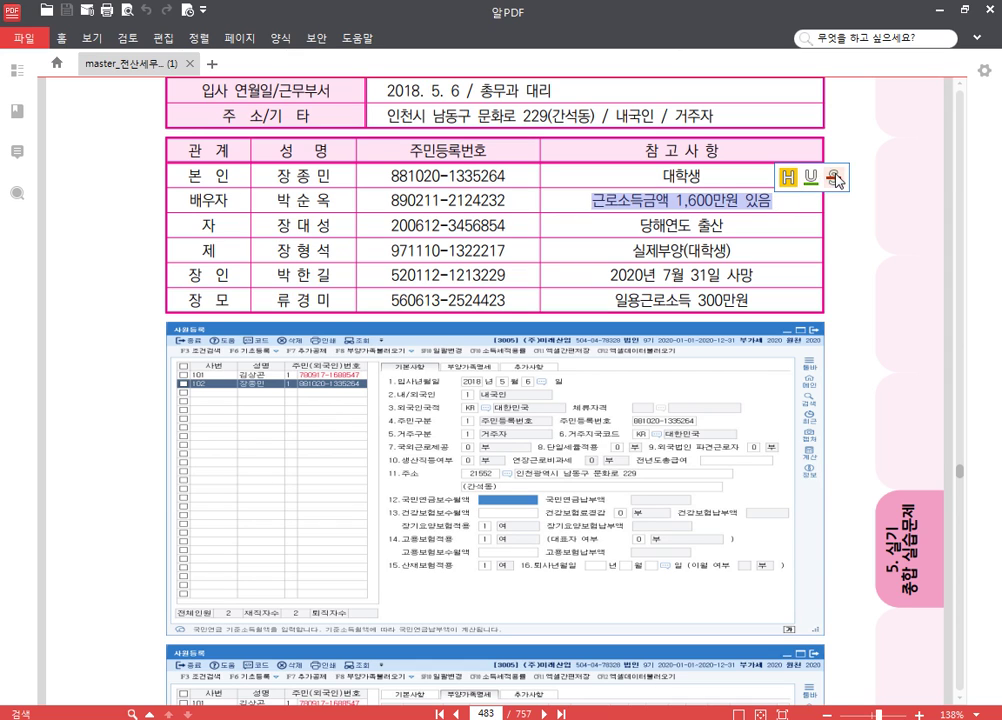
pyautogui.click(789, 178)
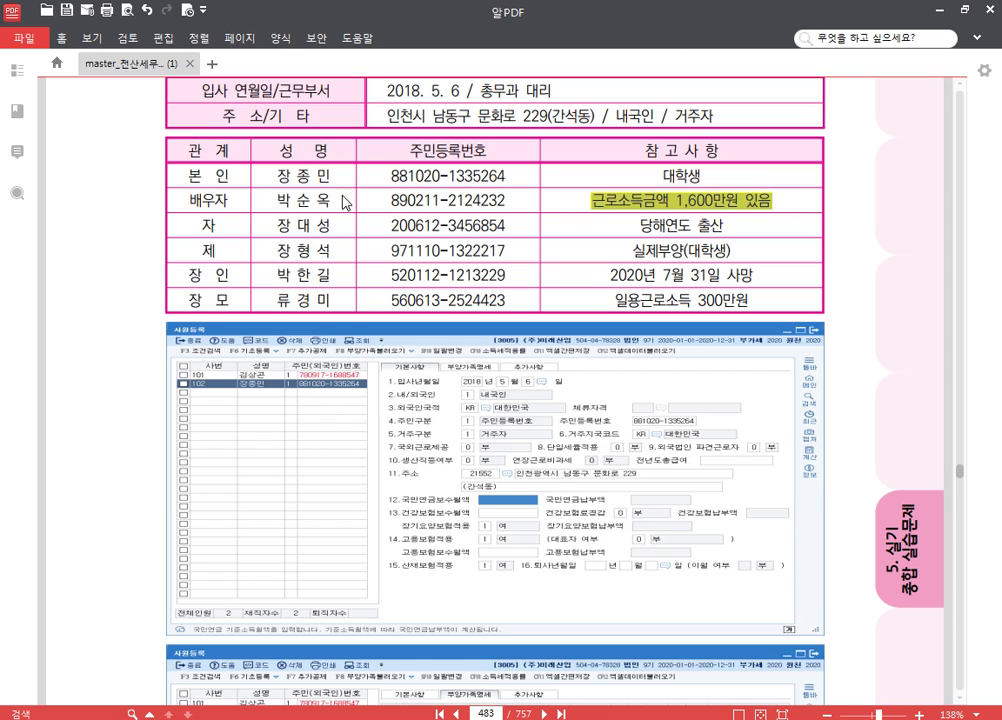
# - Strike through the relation label 배우자, then select 출산 in the child's note
pyautogui.moveTo(182, 200); pyautogui.dragTo(284, 200)
pyautogui.click(278, 175)
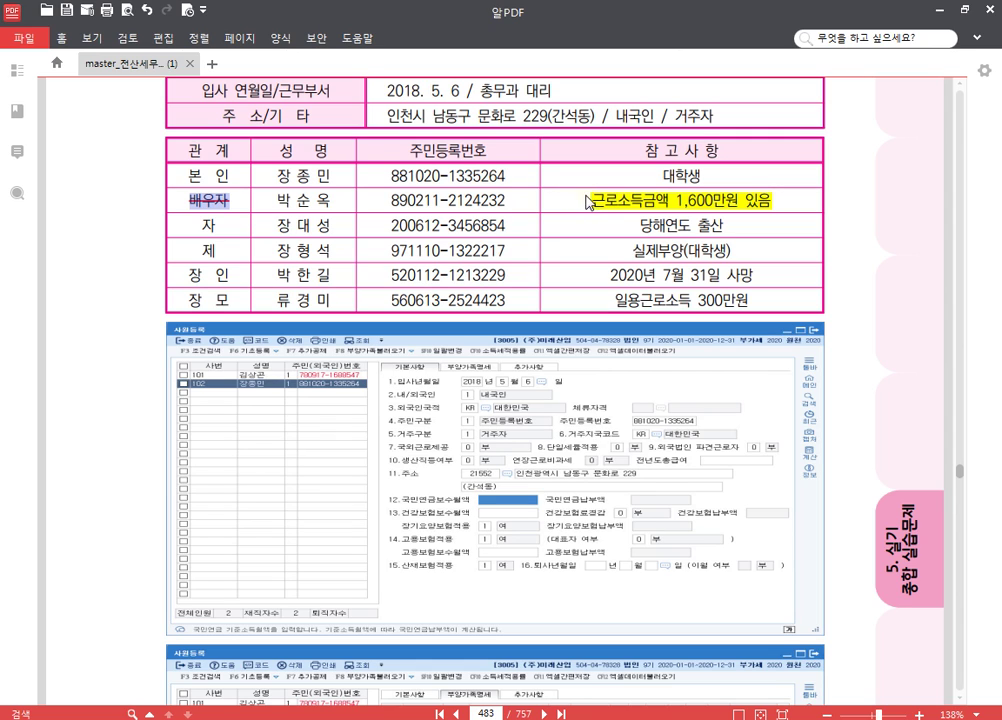
pyautogui.click(258, 233)
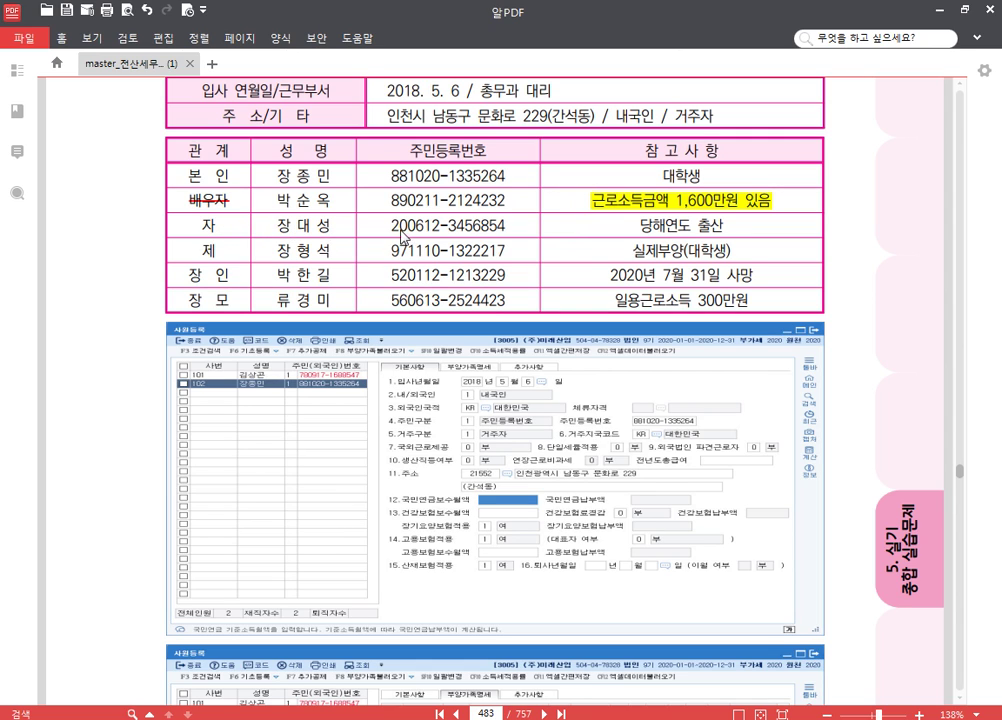
pyautogui.doubleClick(713, 229)
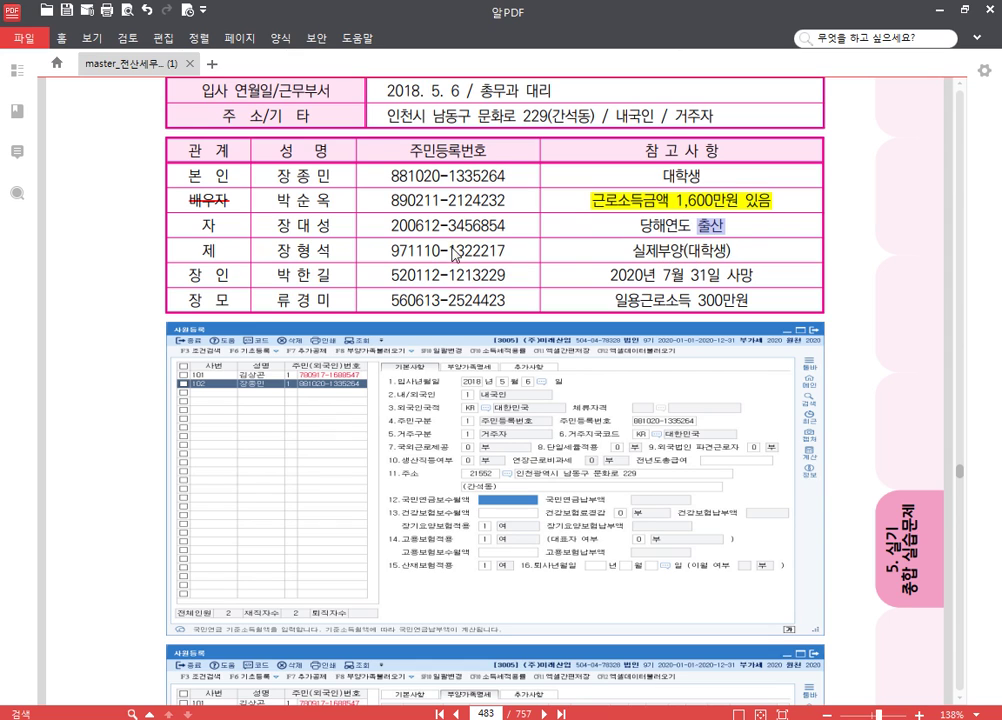
# - Highlight the 97 in the brother's ID number and strike through the relation label 제
pyautogui.moveTo(390, 254); pyautogui.dragTo(414, 253)
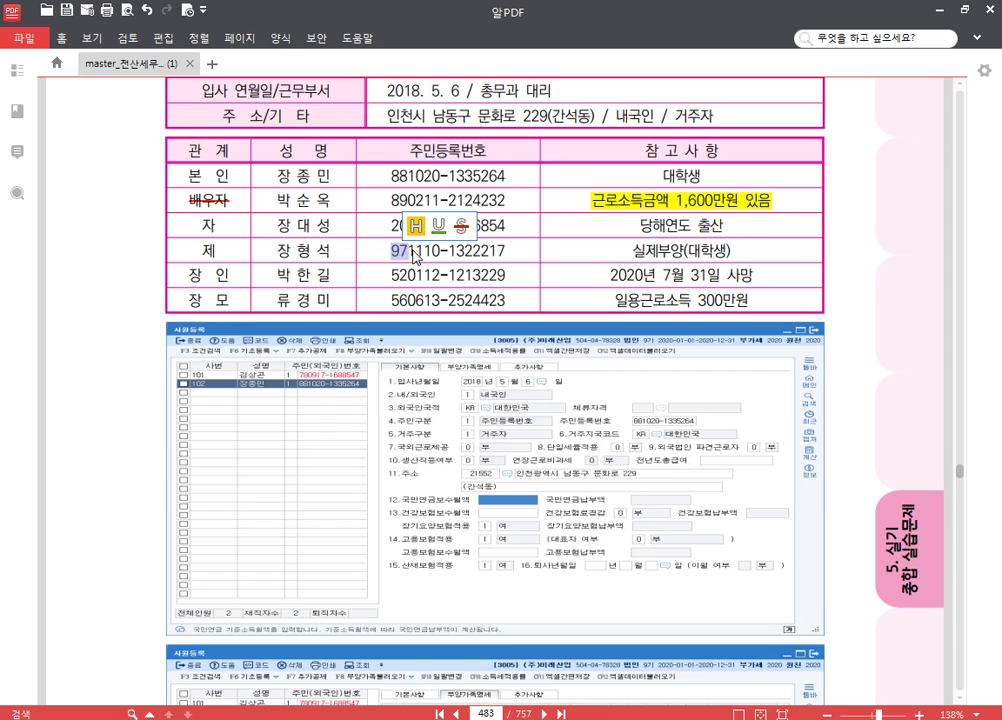
pyautogui.click(414, 226)
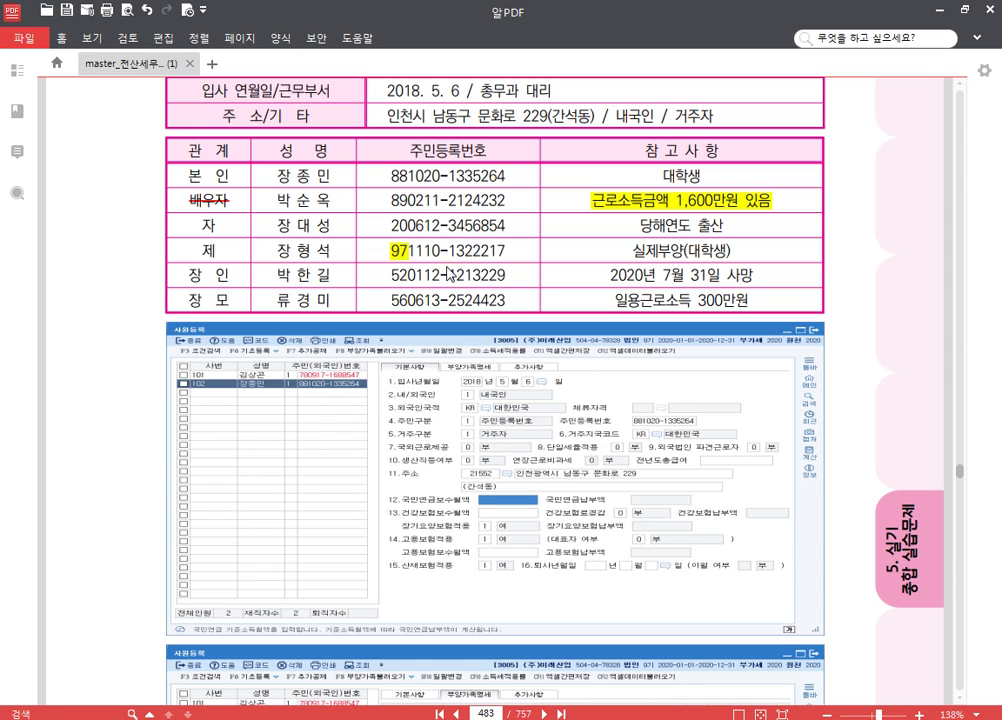
pyautogui.moveTo(198, 252); pyautogui.dragTo(215, 252)
pyautogui.click(270, 226)
pyautogui.click(447, 258)
# - Highlight the 2020년 7월 31일 사망 and 일용근로소득 300만원 notes in yellow
pyautogui.moveTo(611, 279); pyautogui.dragTo(756, 285)
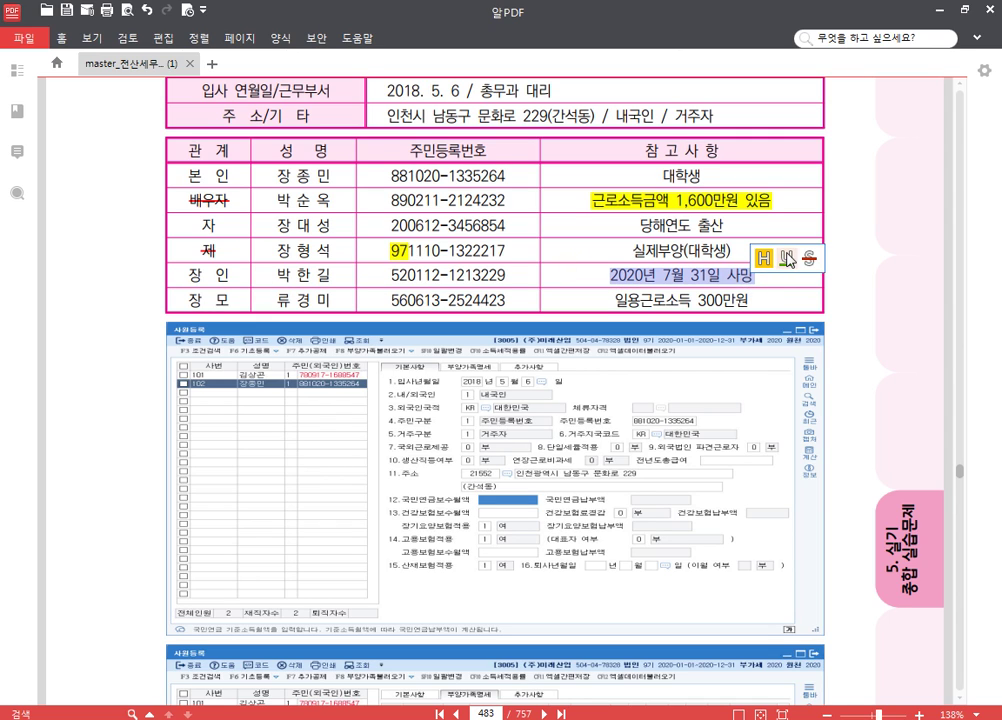
pyautogui.click(745, 265)
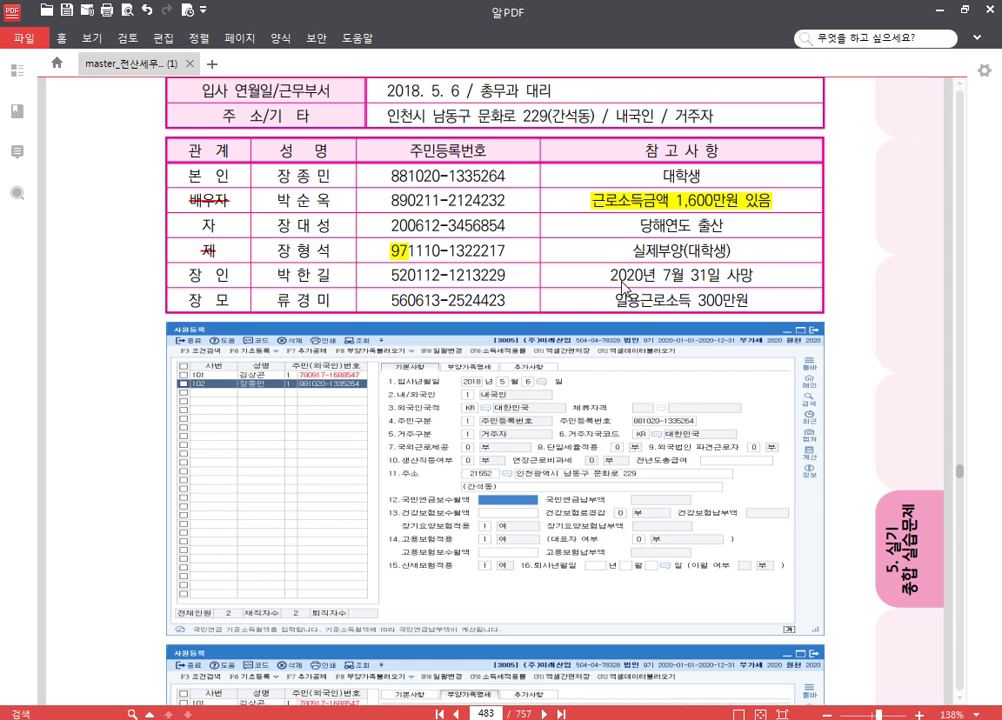
pyautogui.moveTo(609, 275); pyautogui.dragTo(748, 290)
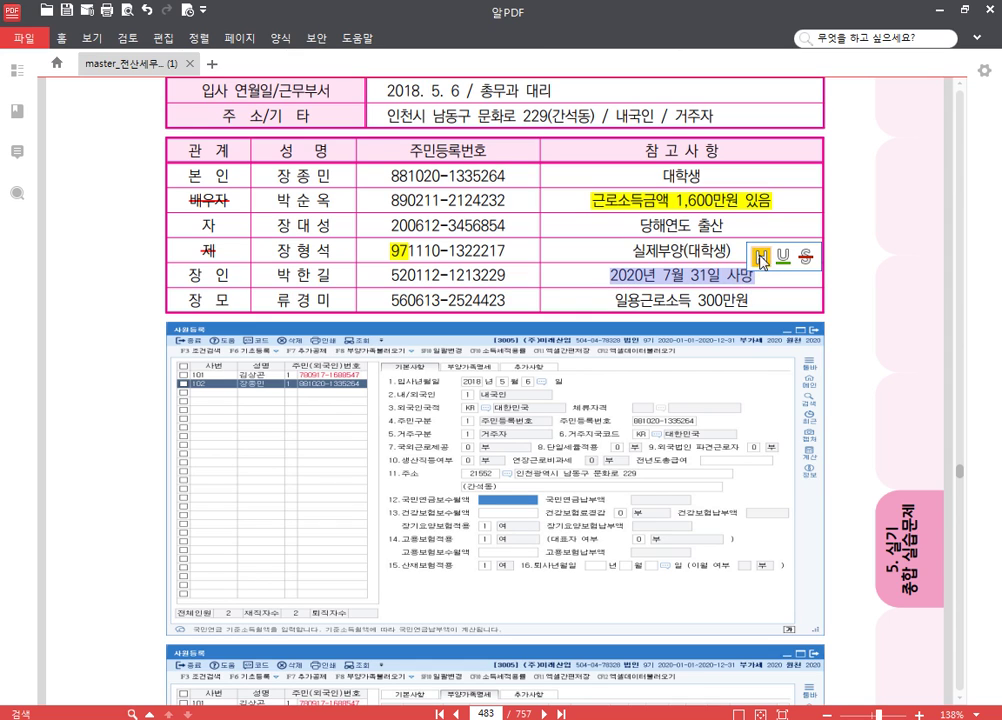
pyautogui.click(760, 256)
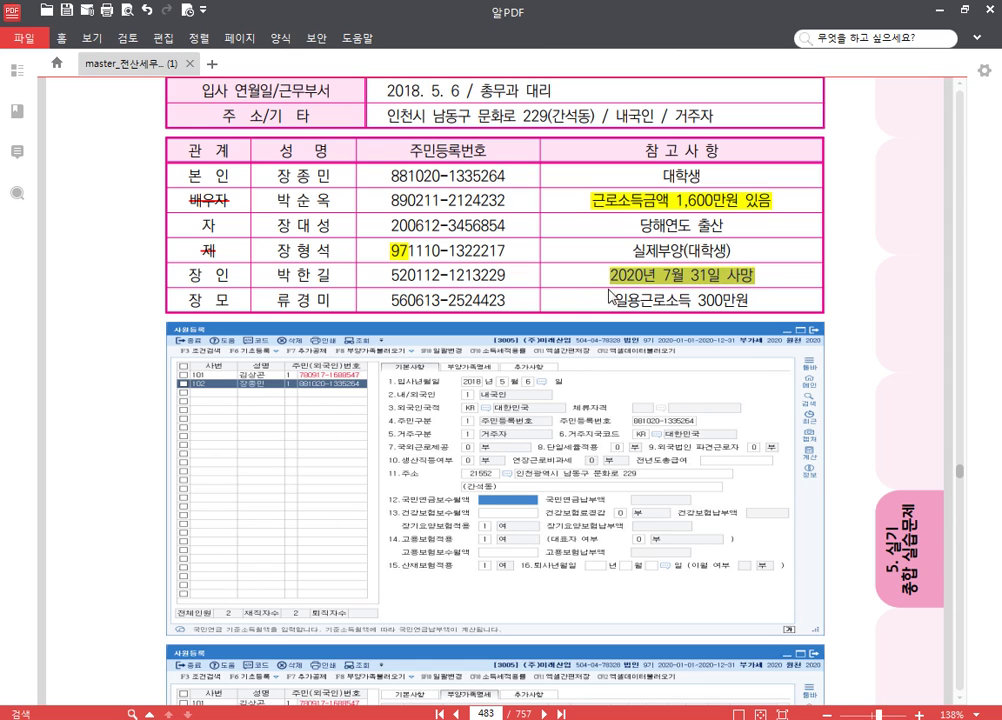
pyautogui.click(477, 283)
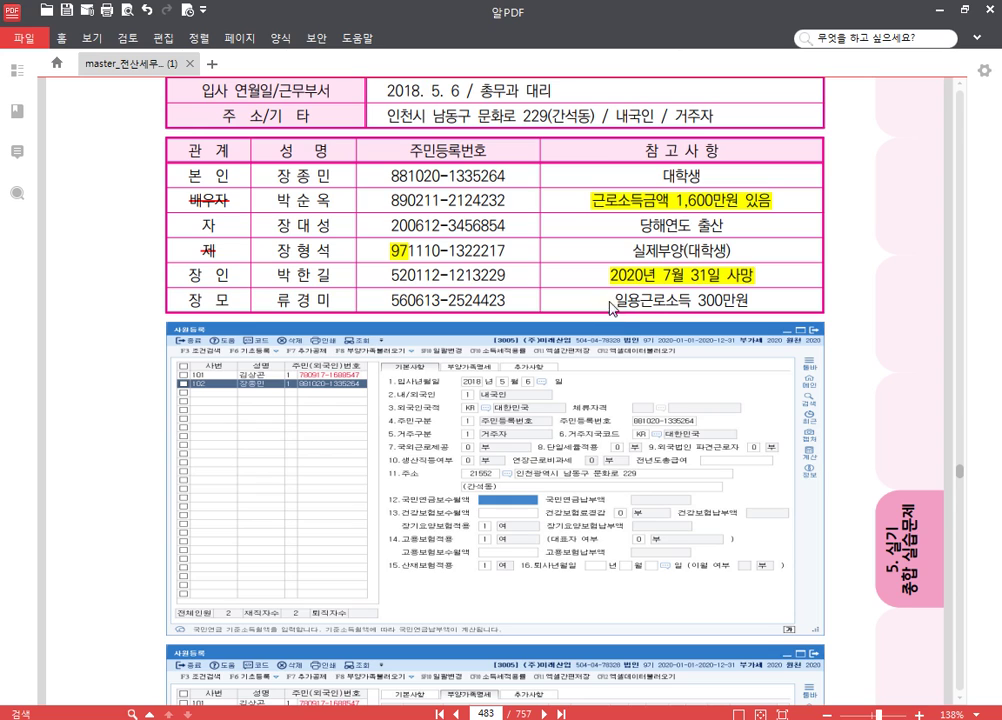
pyautogui.moveTo(620, 302); pyautogui.dragTo(756, 312)
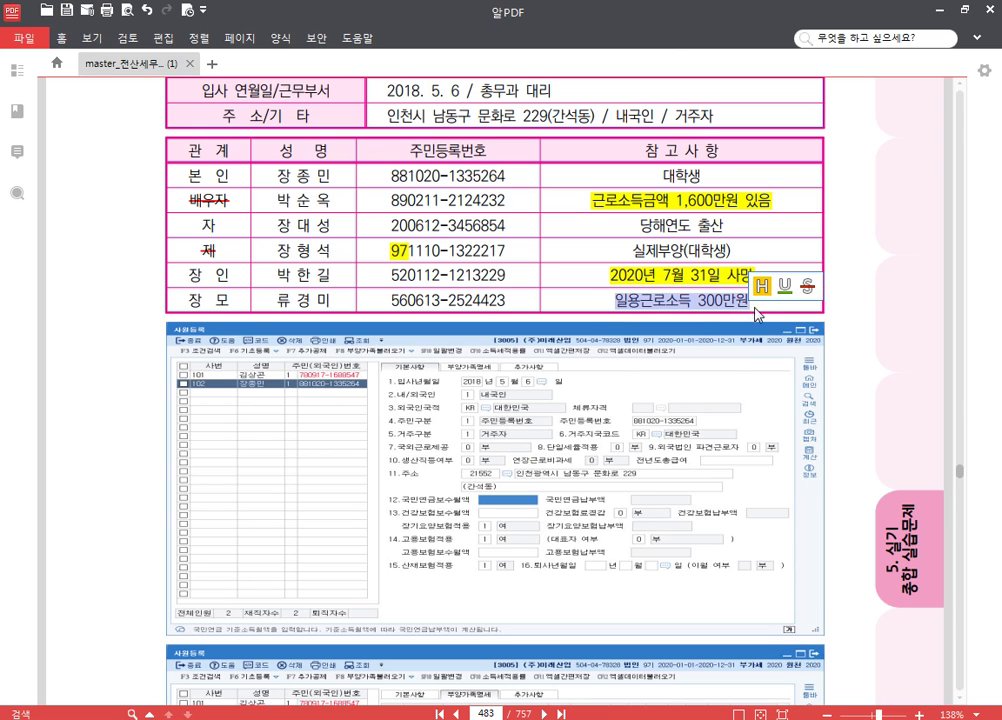
pyautogui.click(763, 290)
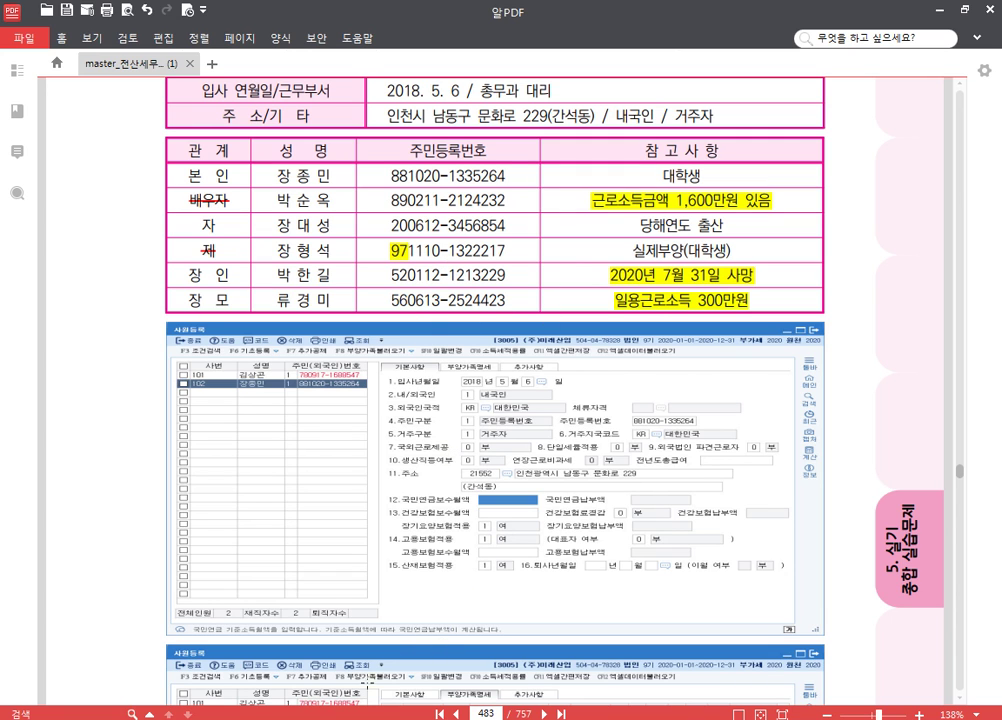
pyautogui.hotkey('alt', 'Tab')
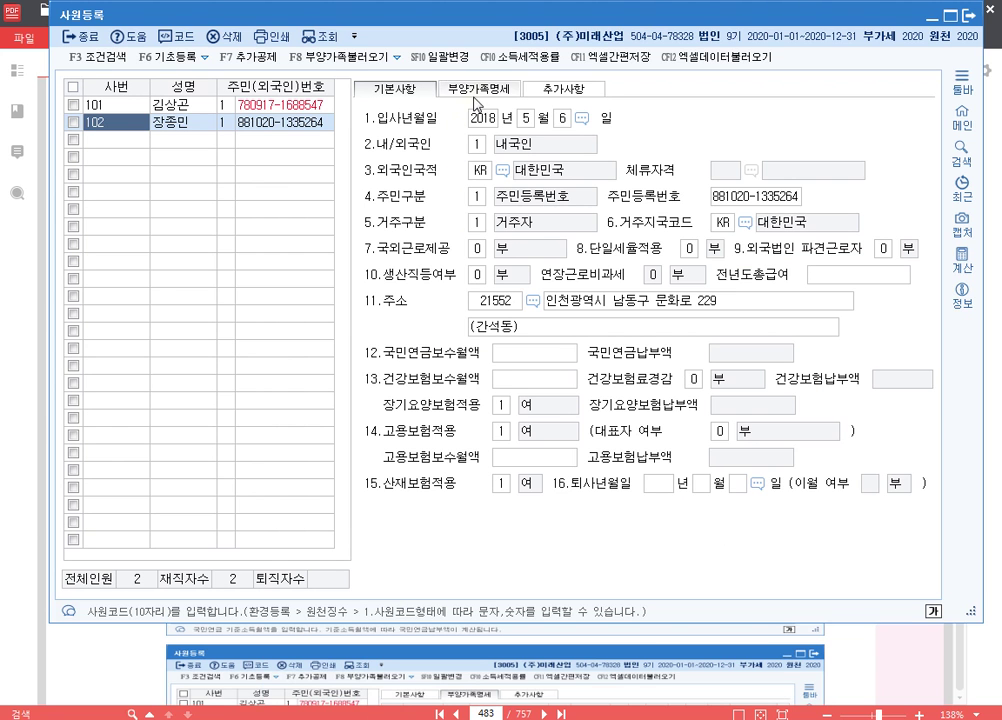
# - Add a spouse dependant row for employee 102: relation 3, her name and resident number
pyautogui.click(478, 90)
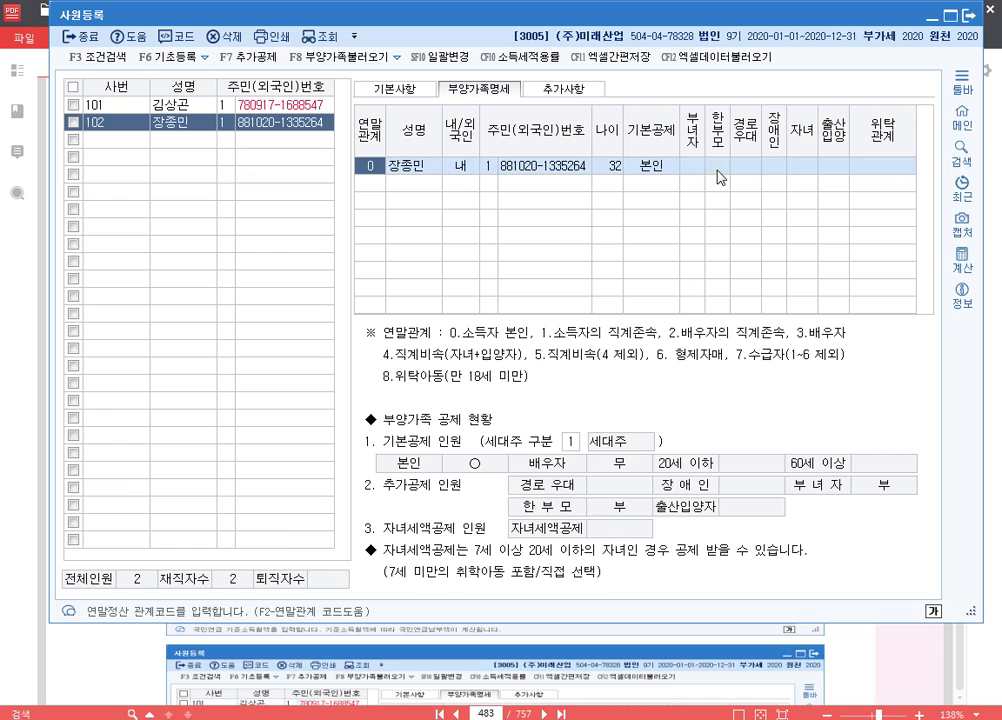
pyautogui.click(372, 185)
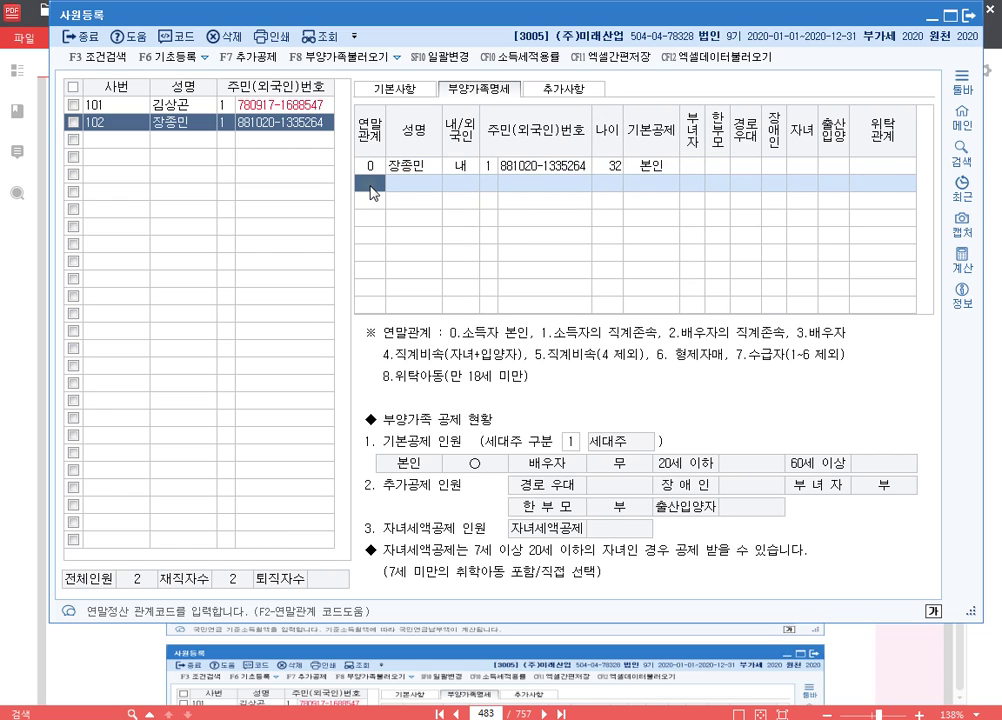
pyautogui.write('3')
pyautogui.press('Return')
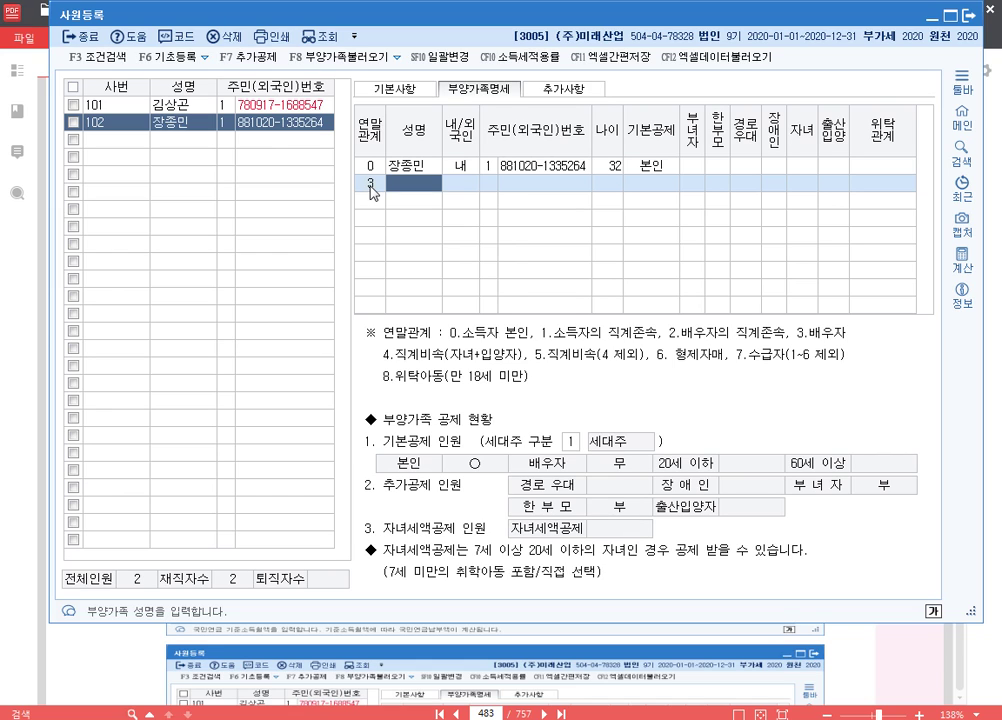
pyautogui.press('Return')
pyautogui.press('Return')
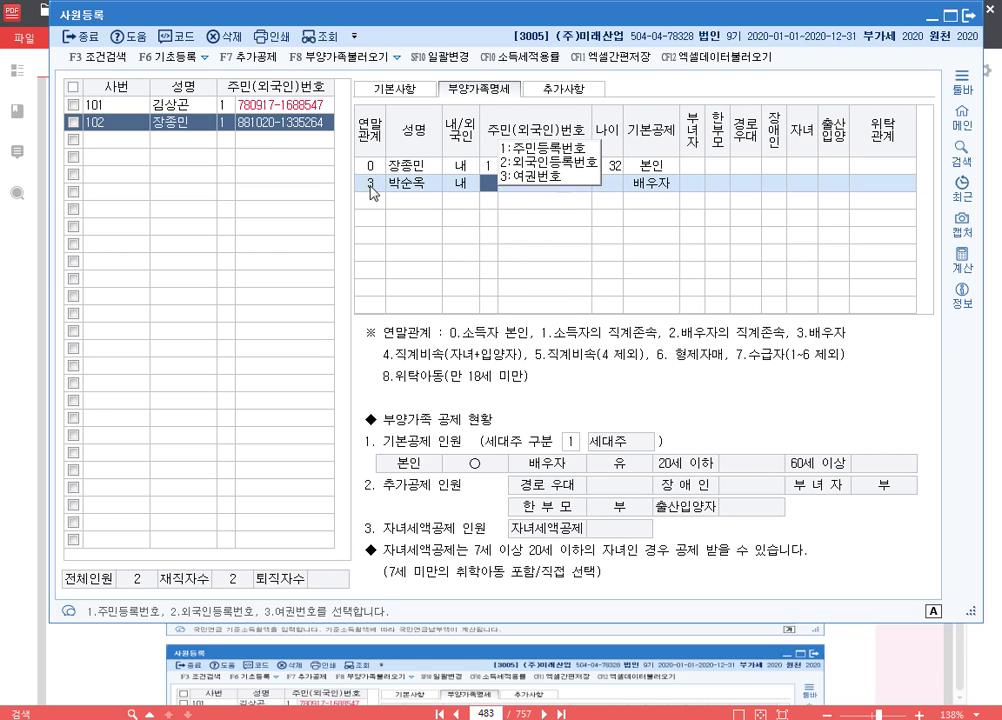
pyautogui.press('Return')
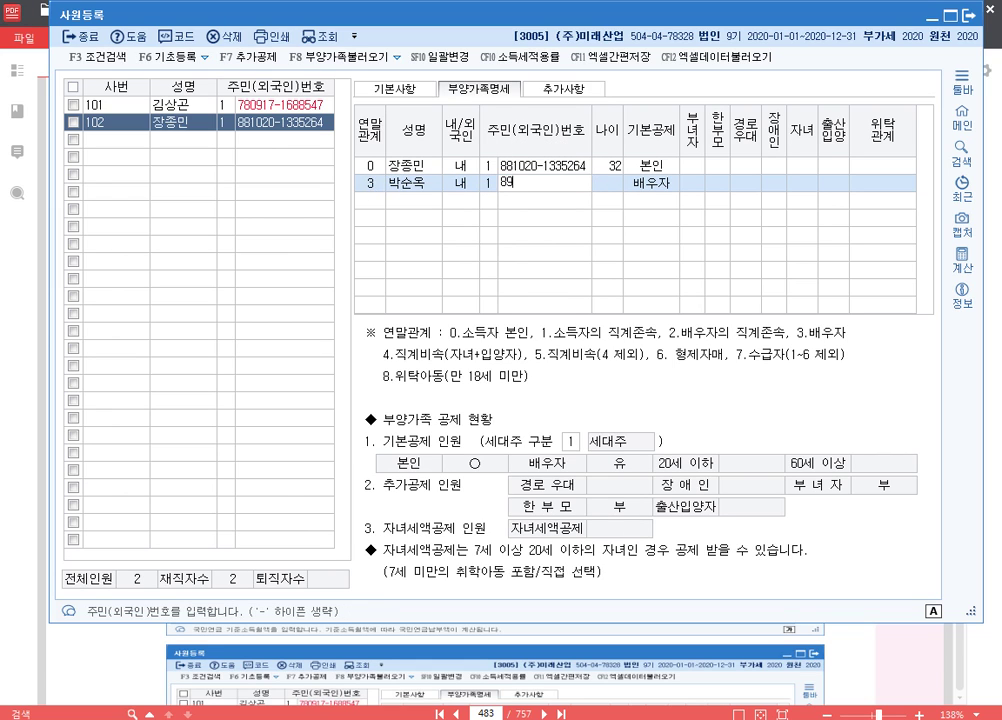
pyautogui.press('Return')
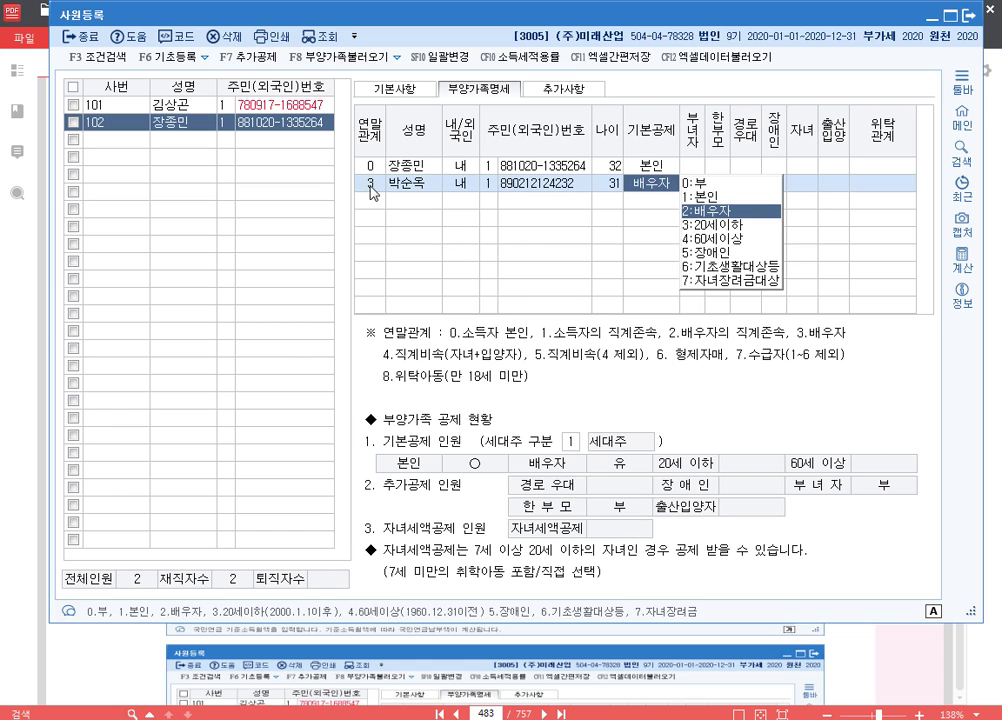
# - Correct the spouse's resident number and set her basic deduction to 0 (부)
pyautogui.press('Escape')
pyautogui.press('BackSpace')
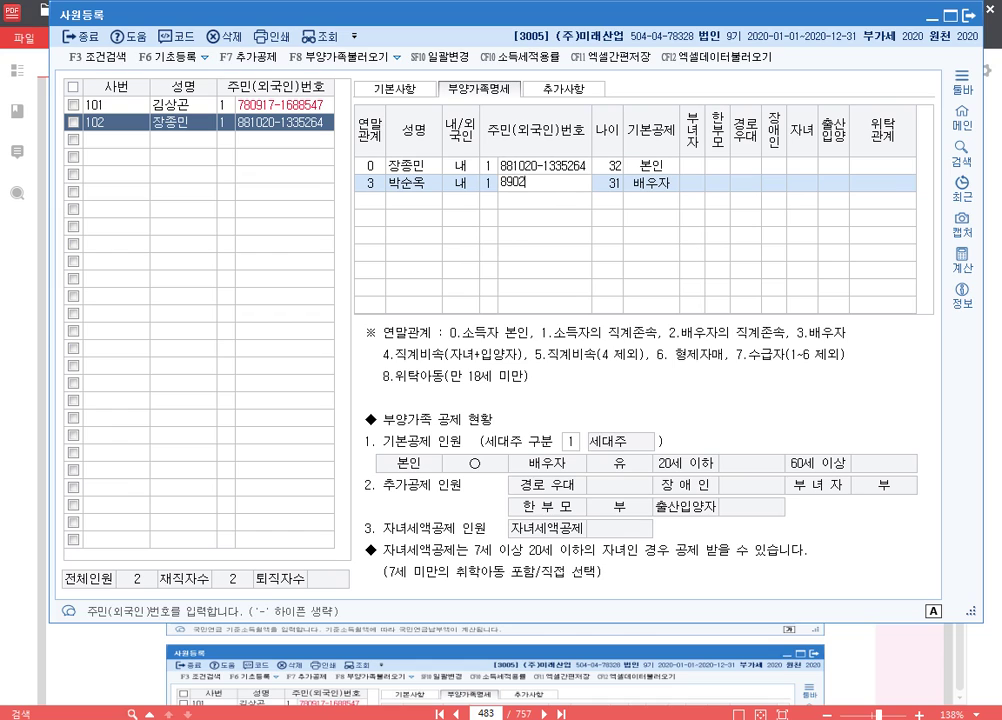
pyautogui.press('Return')
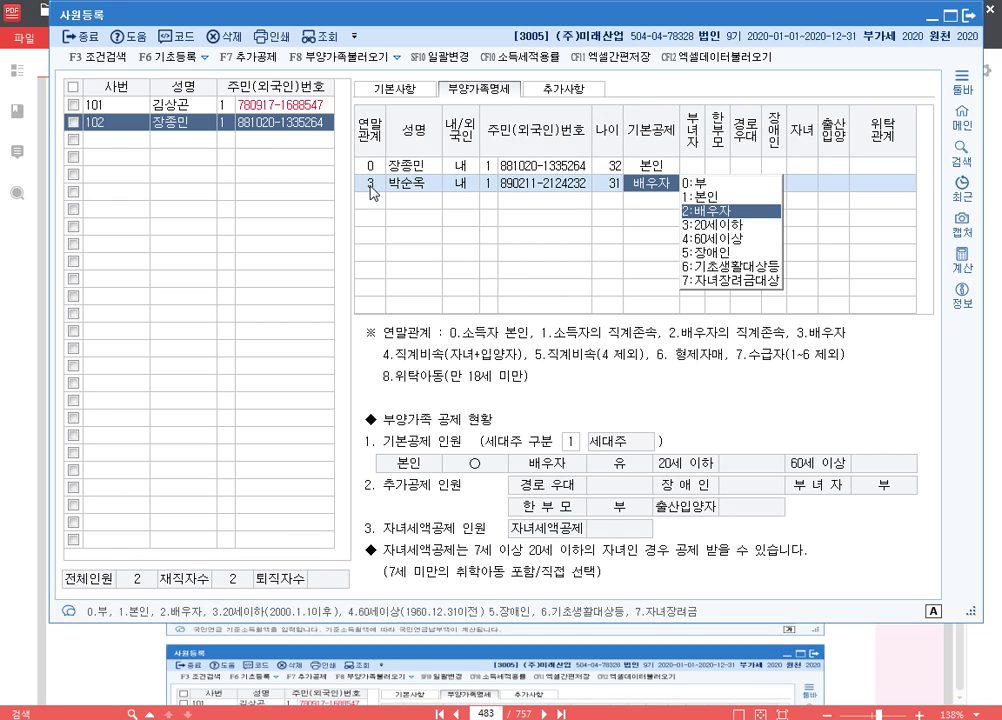
pyautogui.write('0')
pyautogui.press('Return')
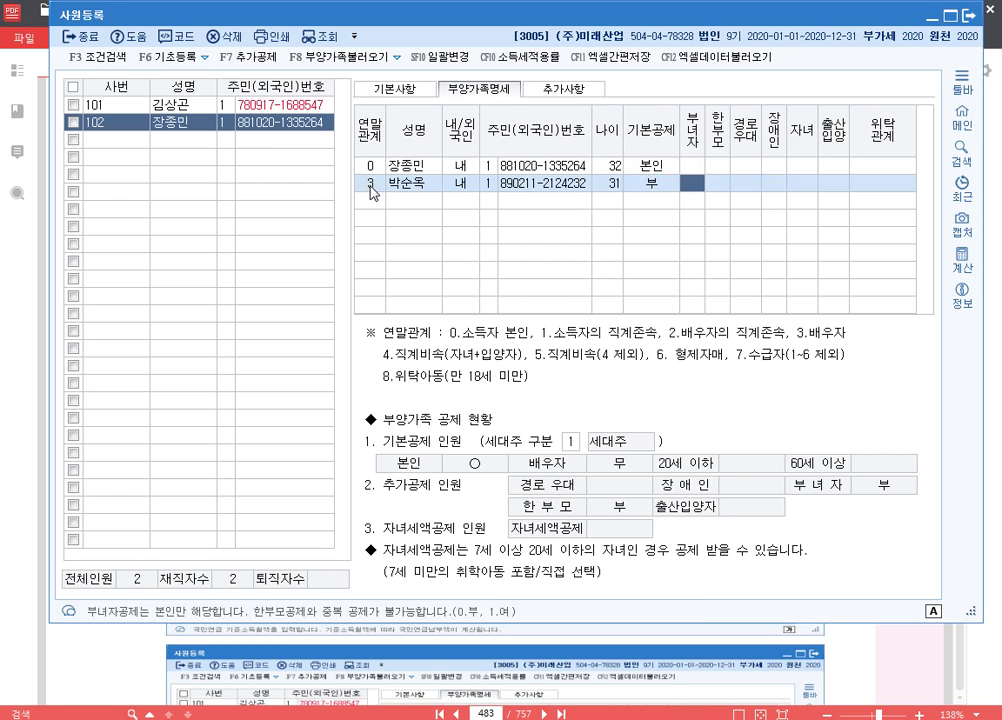
pyautogui.press('Return')
pyautogui.press('Return')
pyautogui.press('Return')
pyautogui.press('Return')
pyautogui.press('Return')
pyautogui.press('Return')
pyautogui.press('Return')
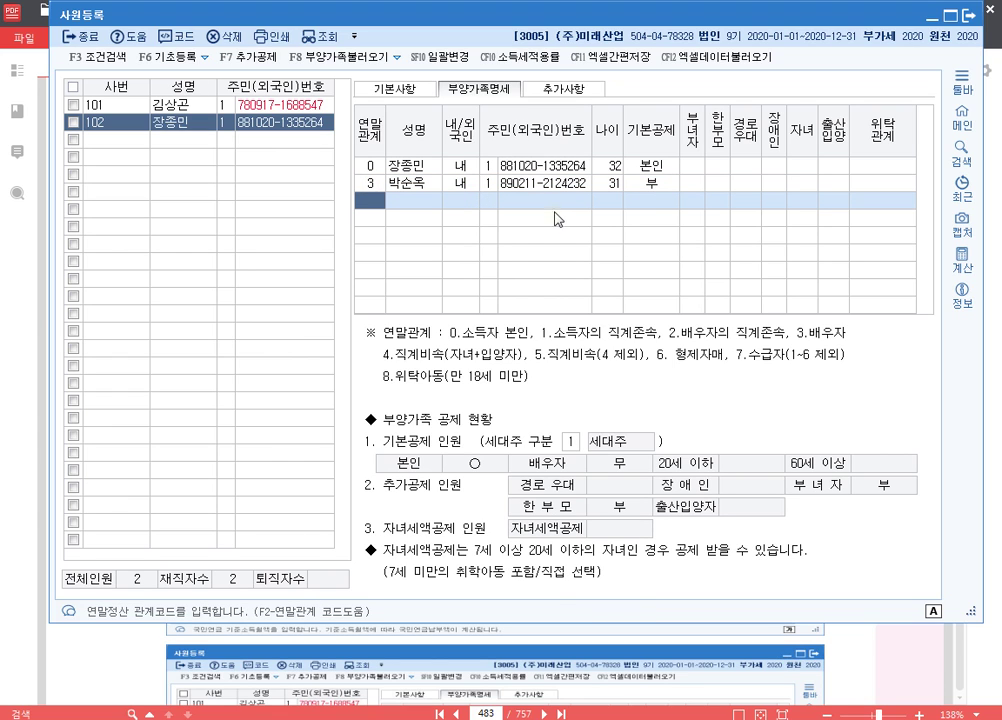
pyautogui.press('F9')
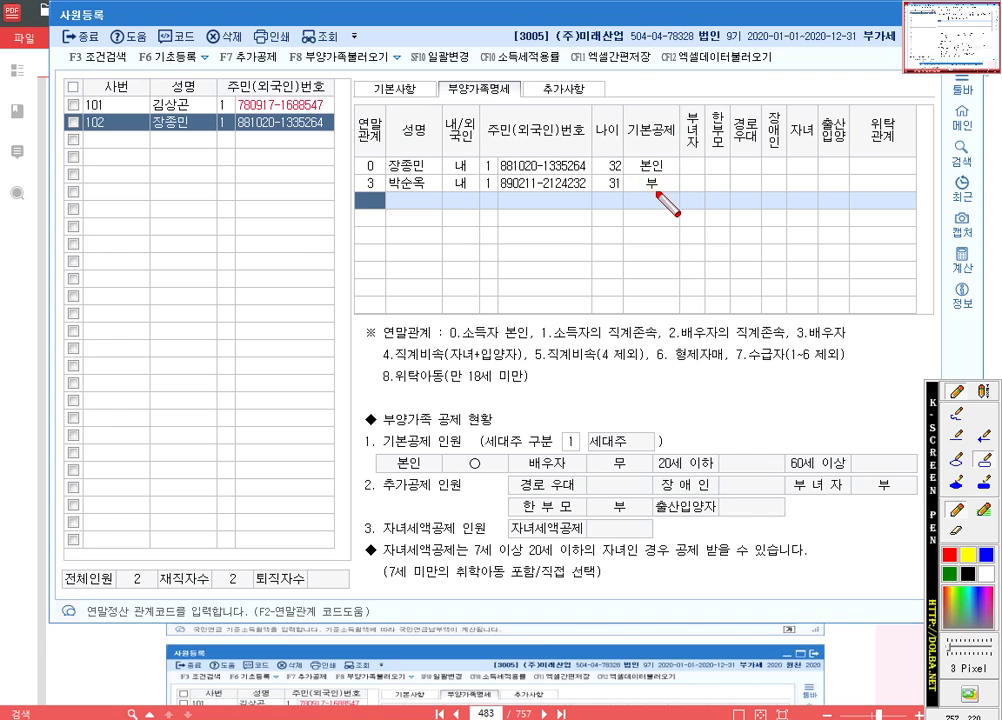
pyautogui.moveTo(631, 175); pyautogui.dragTo(668, 191)
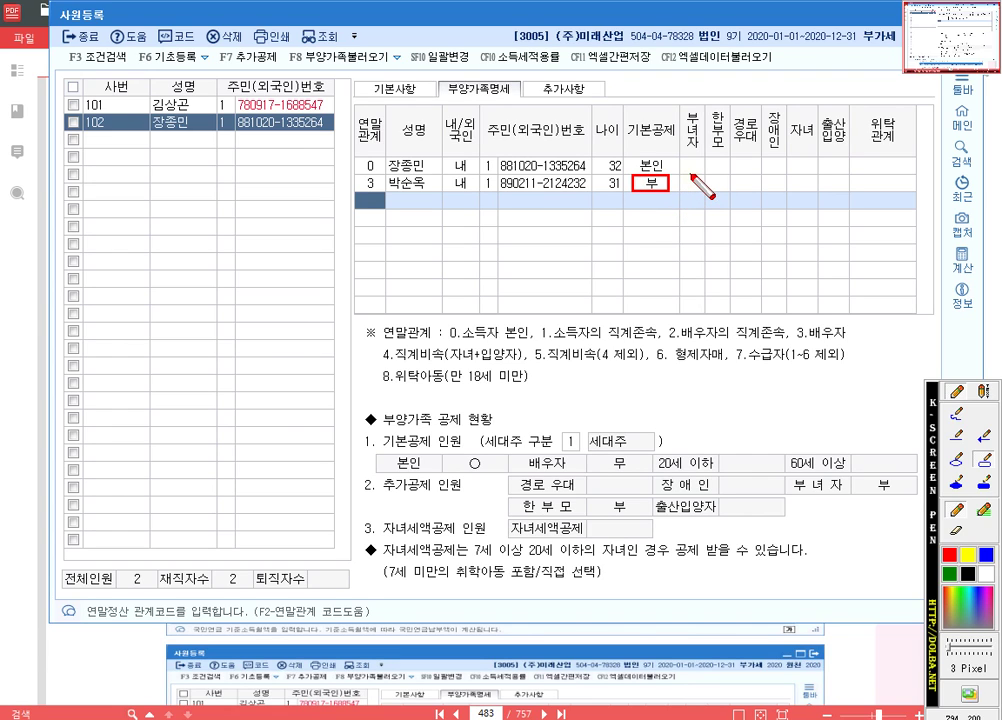
pyautogui.moveTo(916, 191); pyautogui.dragTo(679, 172)
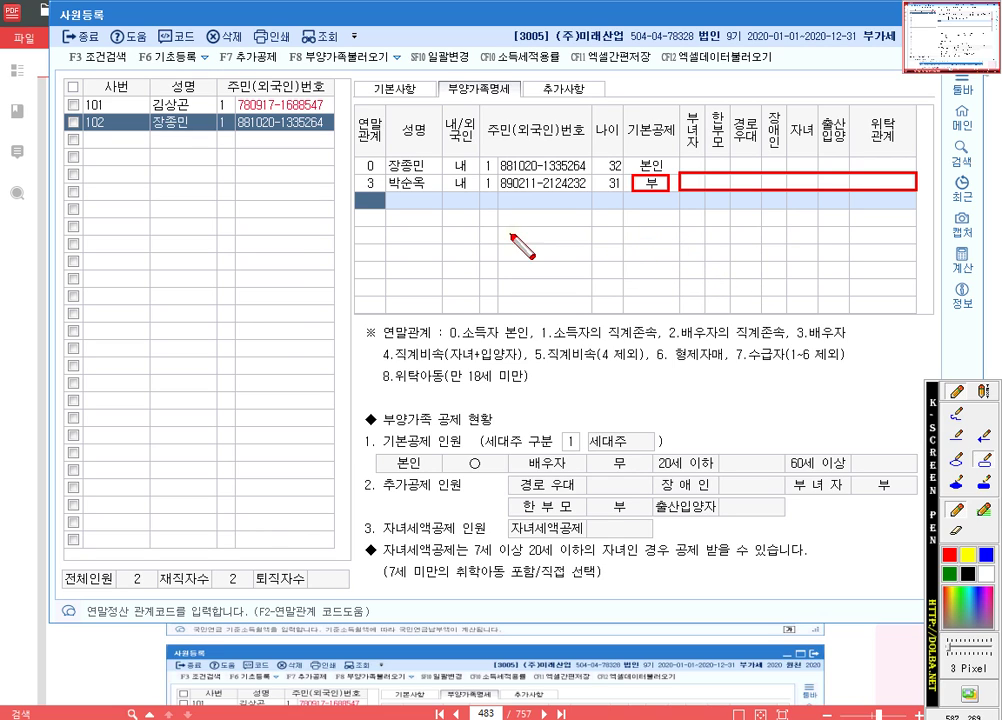
pyautogui.press('Escape')
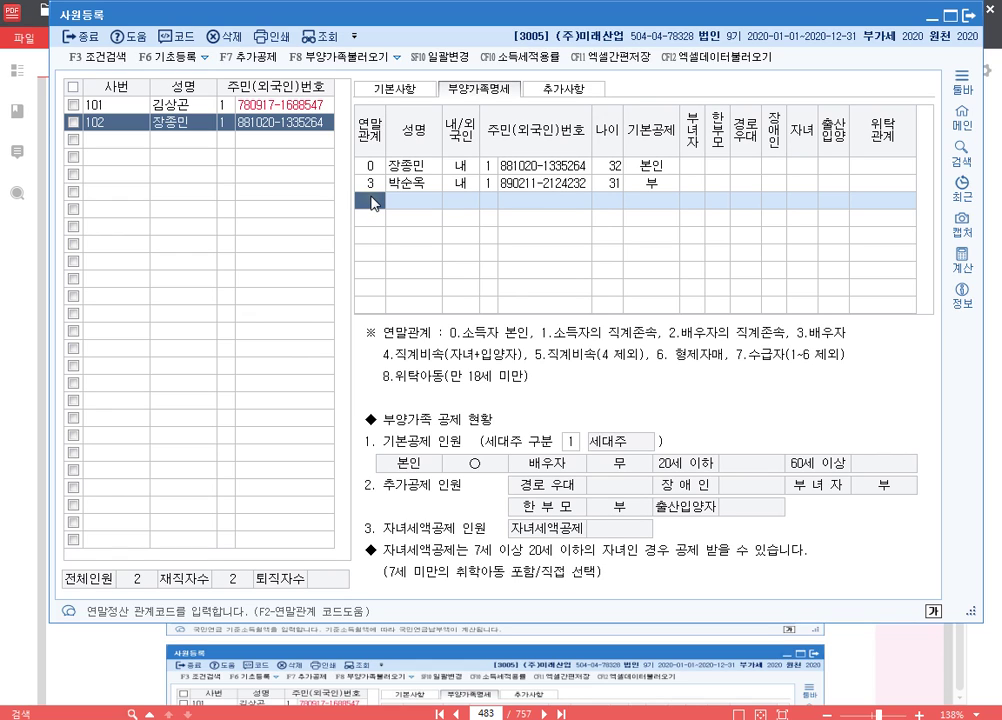
# - Enter the child's name and resident number, keep 20세이하, and set 출산입양 to 1 (첫째)
pyautogui.press('Return')
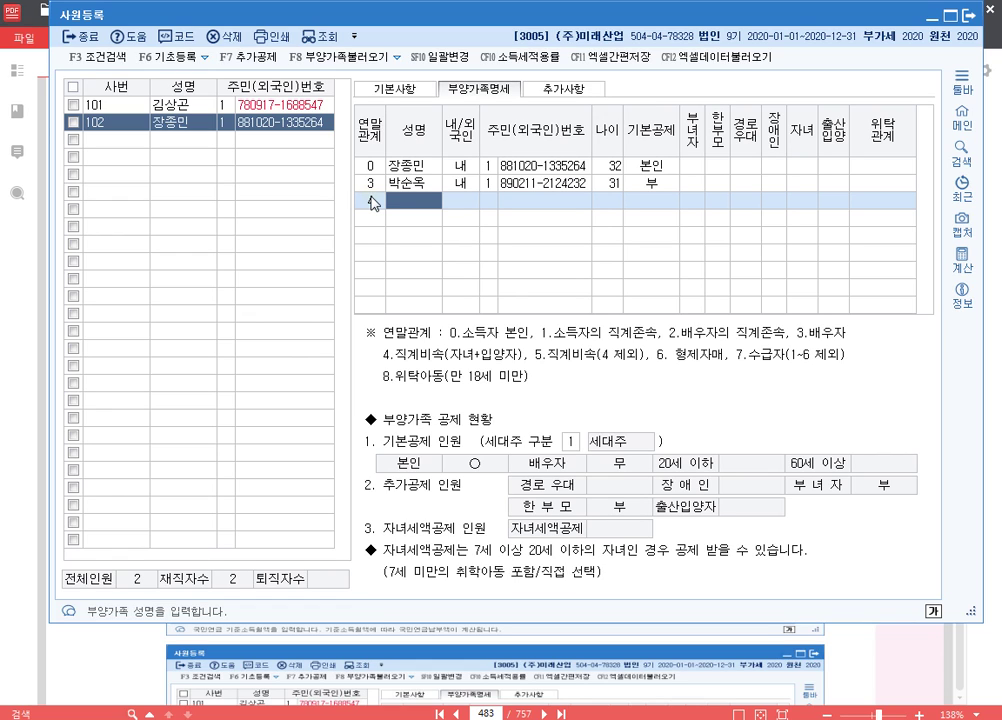
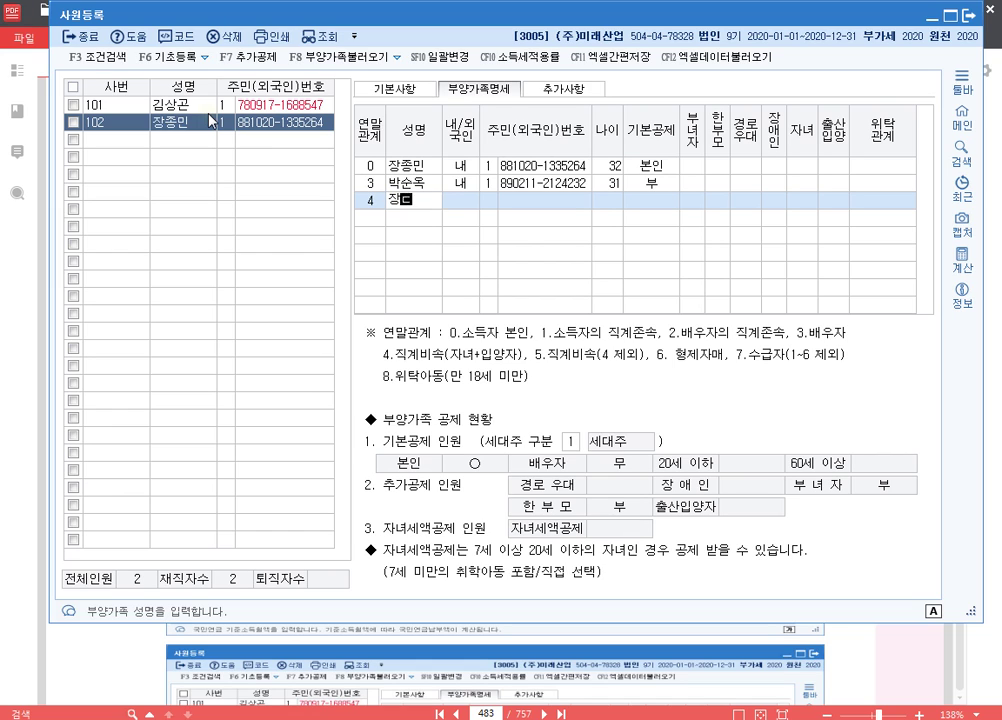
pyautogui.press('Return')
pyautogui.press('Return')
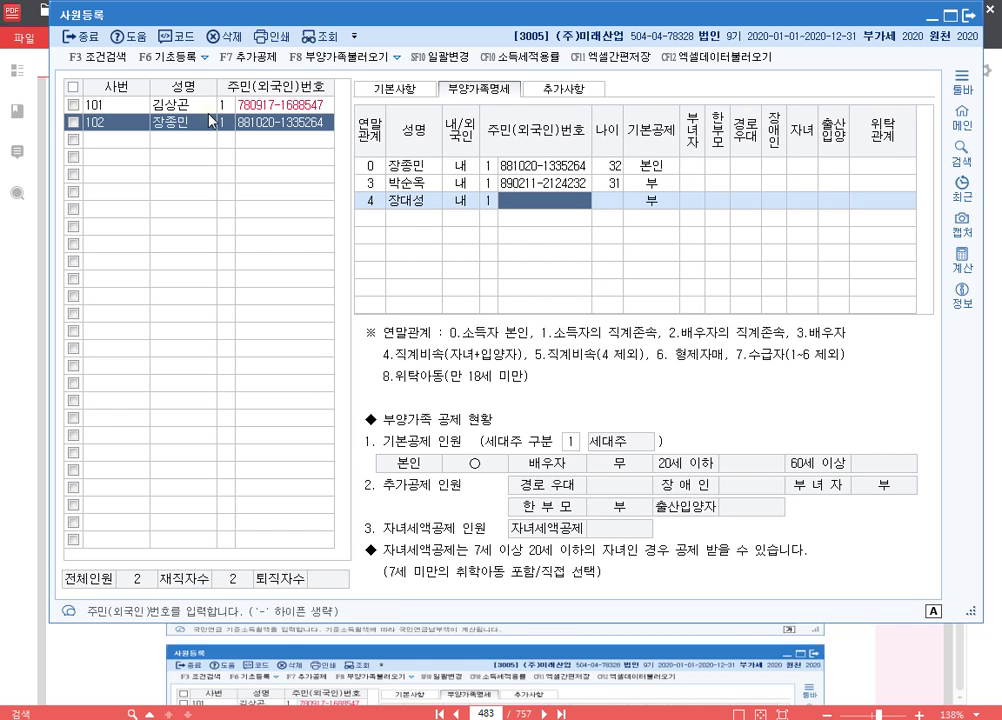
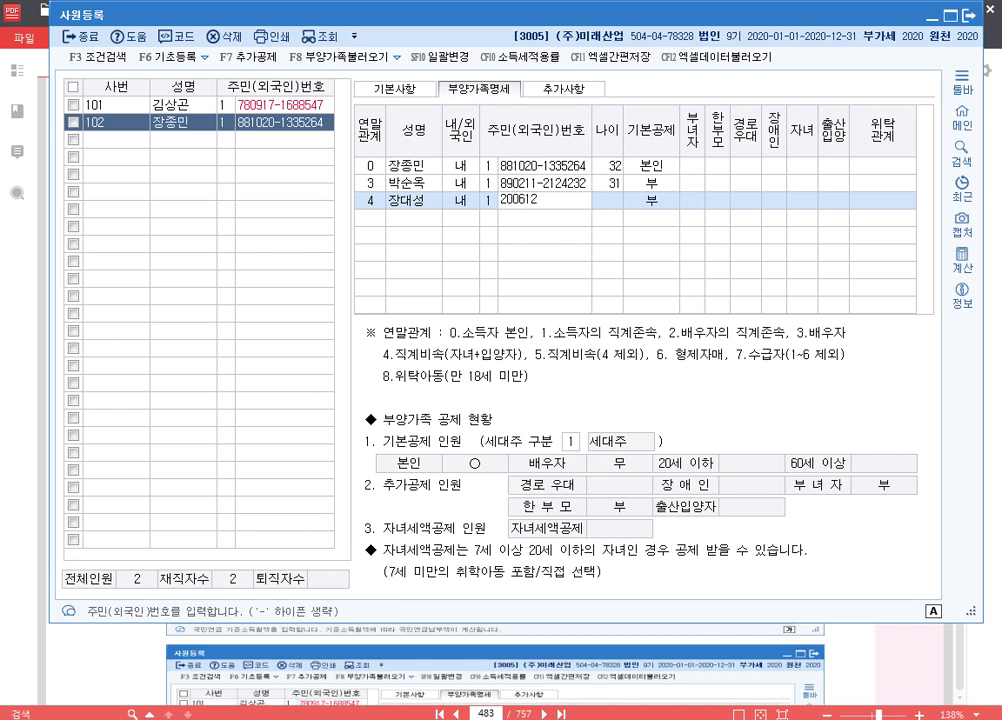
pyautogui.press('Return')
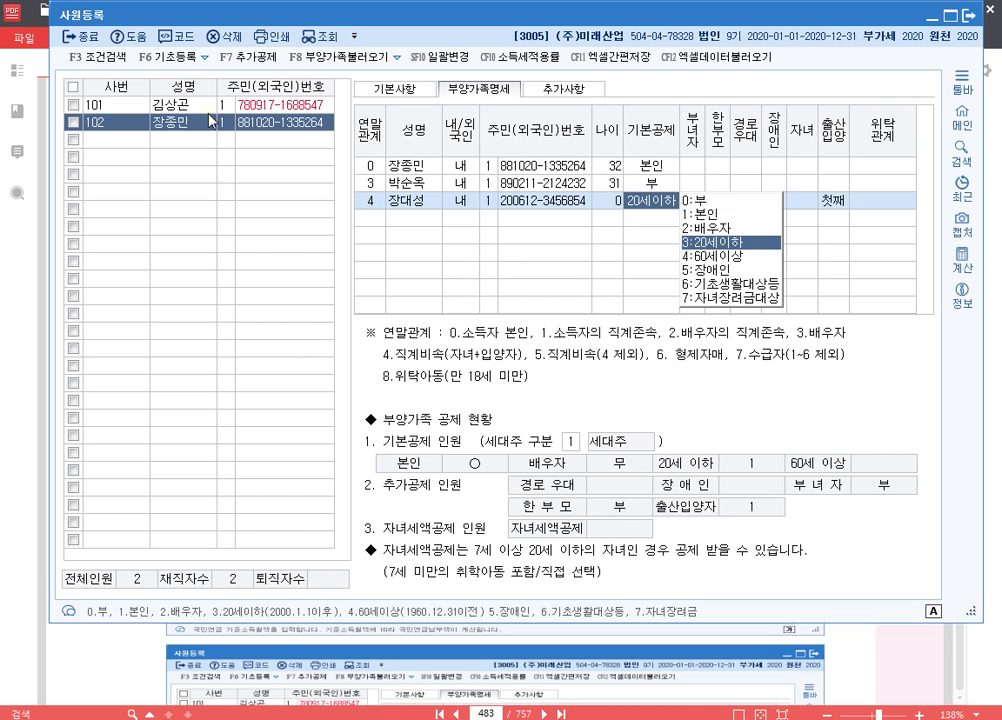
pyautogui.press('Return')
pyautogui.press('Return')
pyautogui.press('Return')
pyautogui.press('Return')
pyautogui.press('Return')
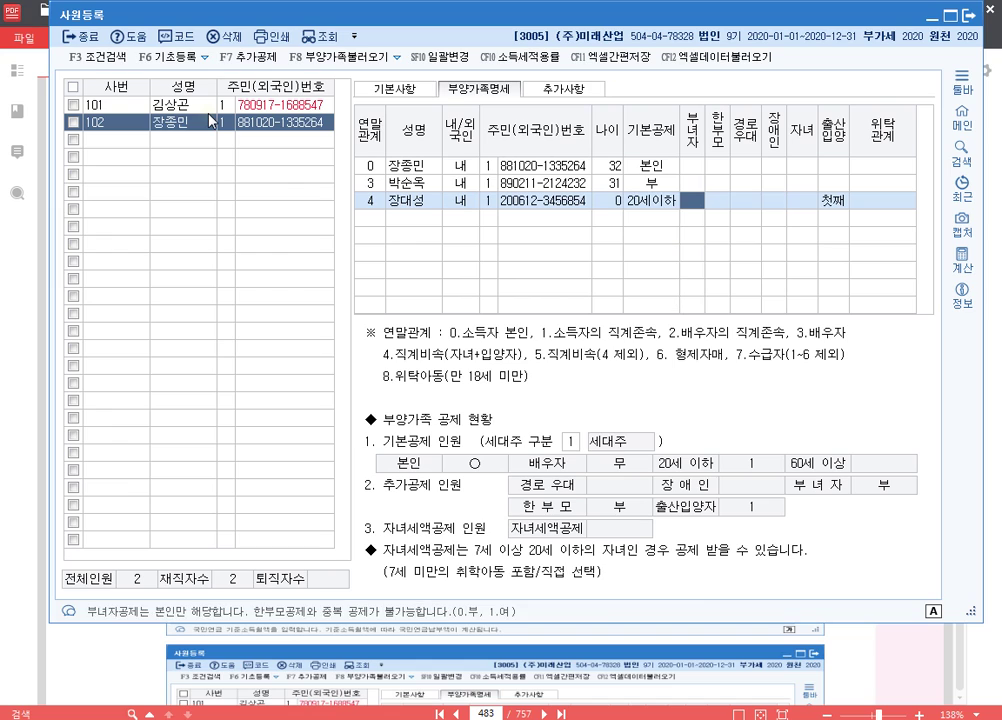
pyautogui.press('Return')
pyautogui.write('1')
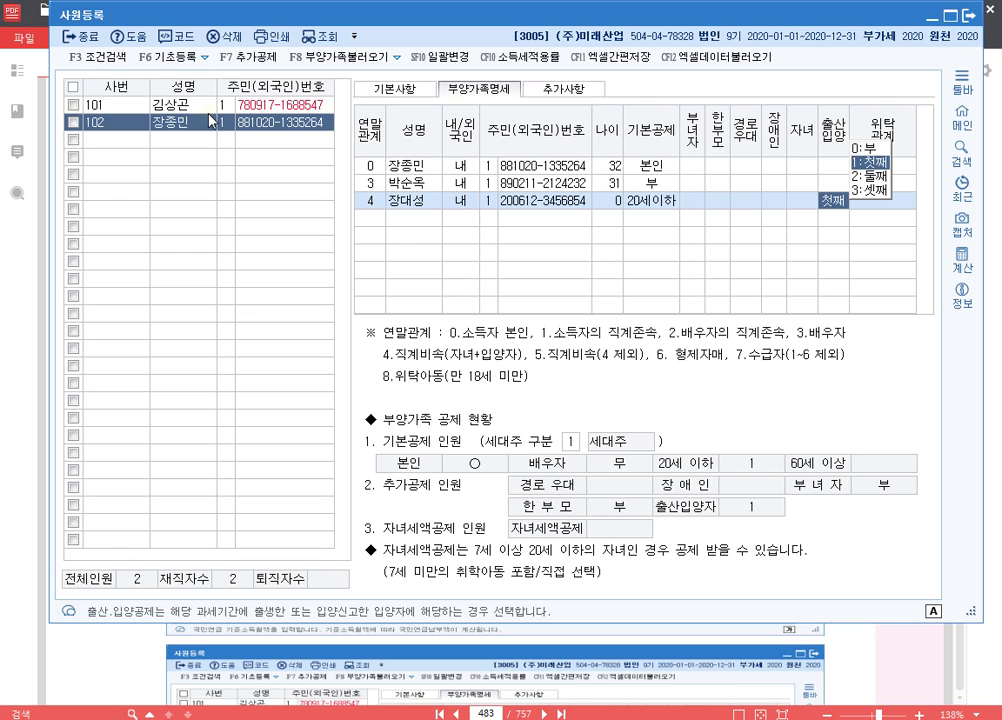
pyautogui.press('Return')
pyautogui.press('Return')
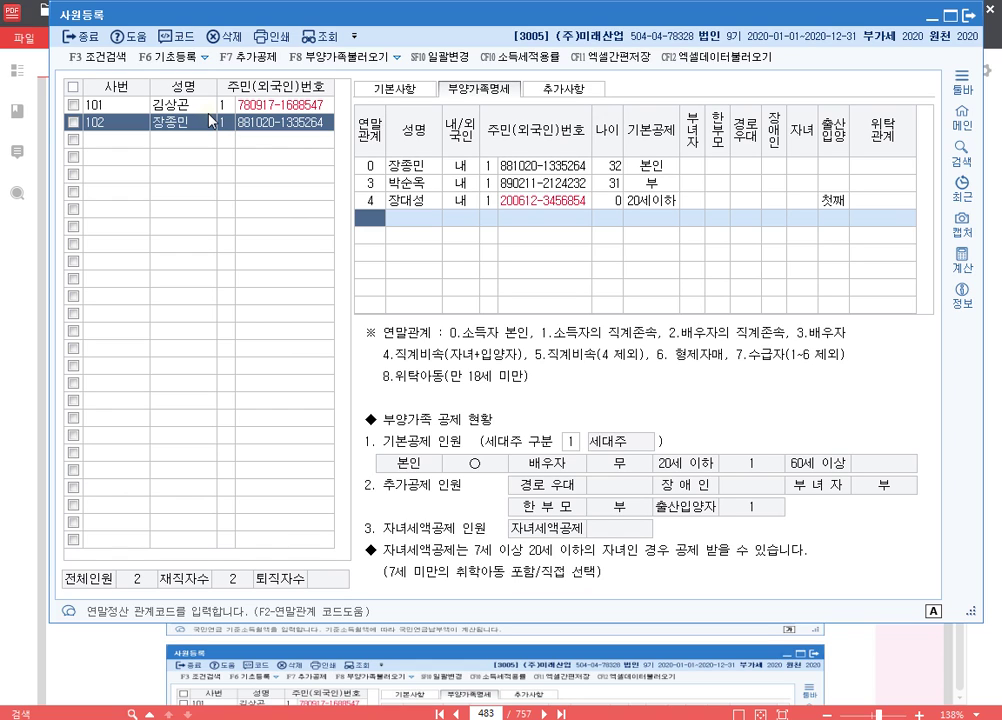
# - Add the brother as relation 6, 내국인, with his name, resident number and basic deduction 부
pyautogui.write('6')
pyautogui.press('Return')
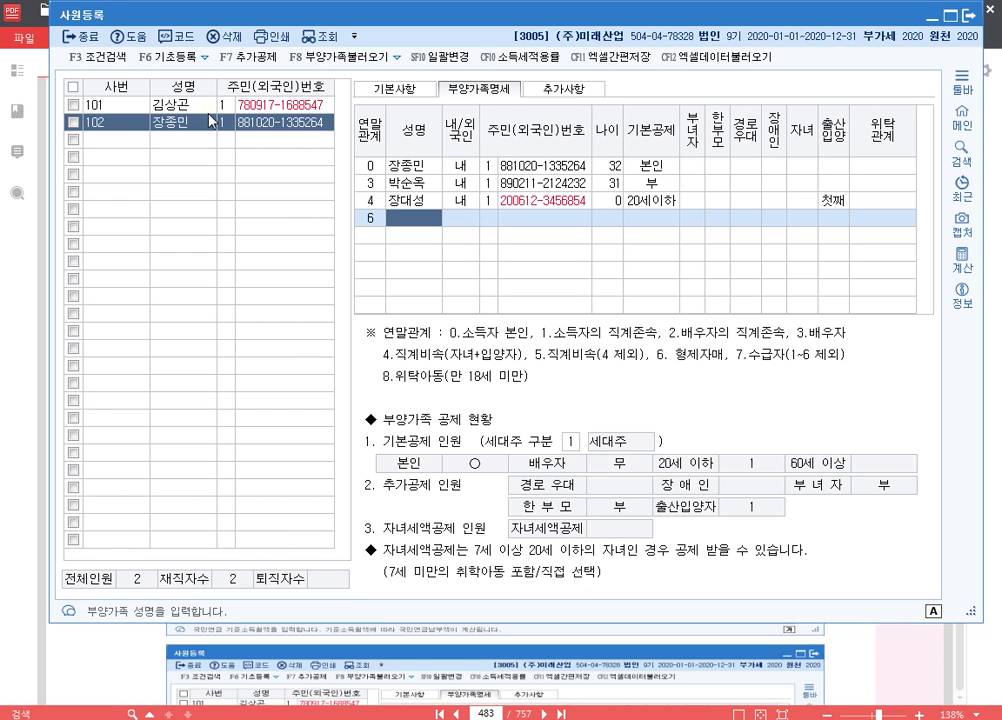
pyautogui.press('Return')
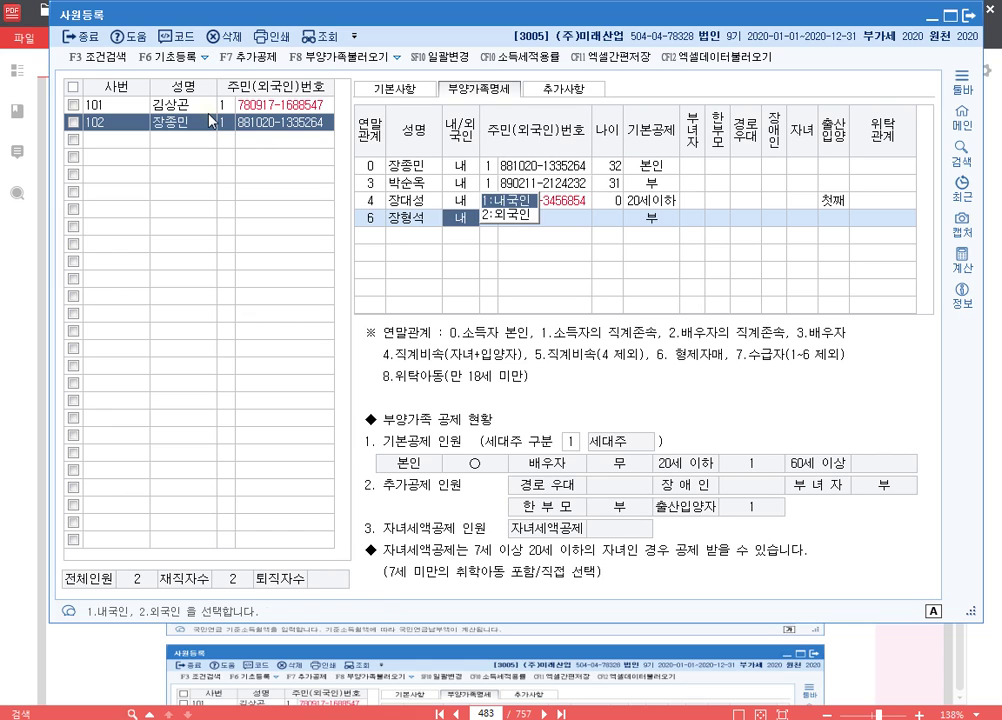
pyautogui.press('Return')
pyautogui.press('Return')
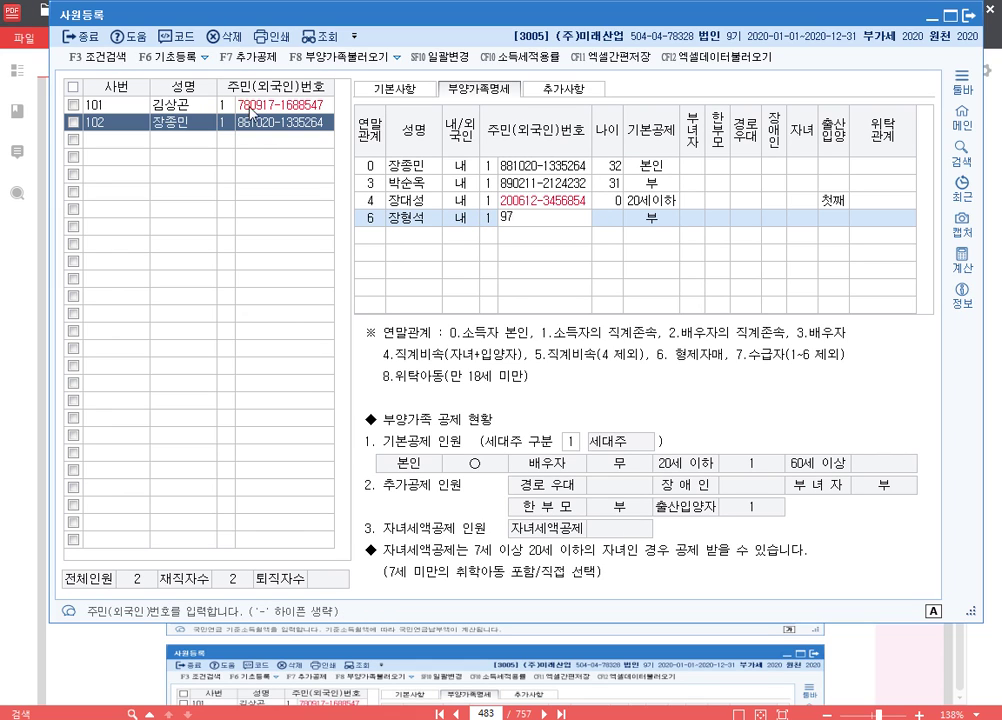
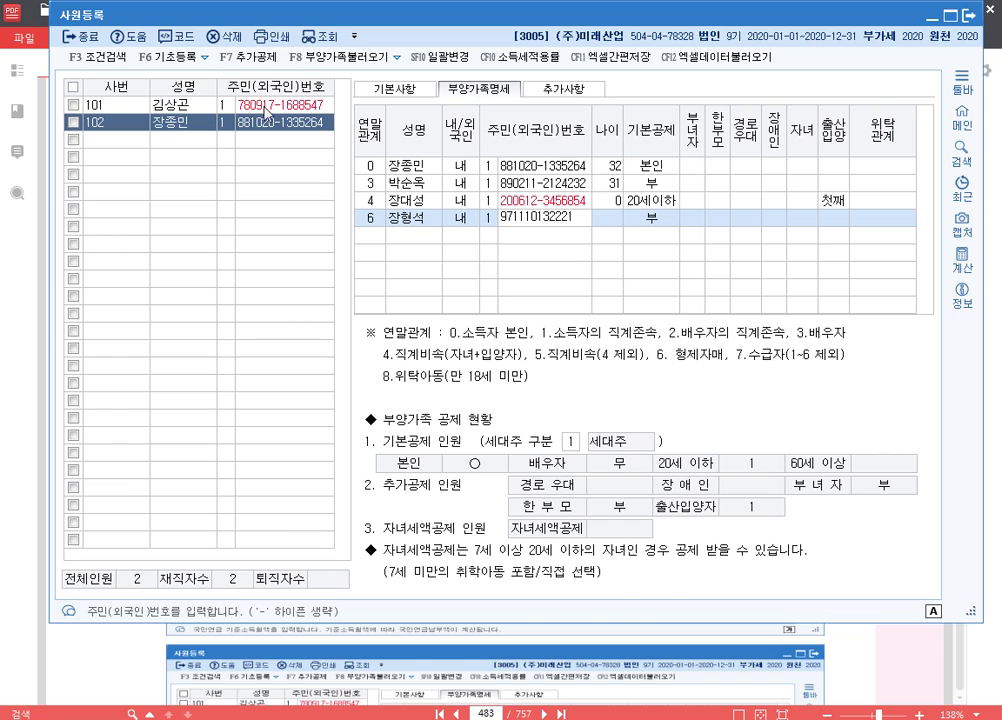
pyautogui.press('Return')
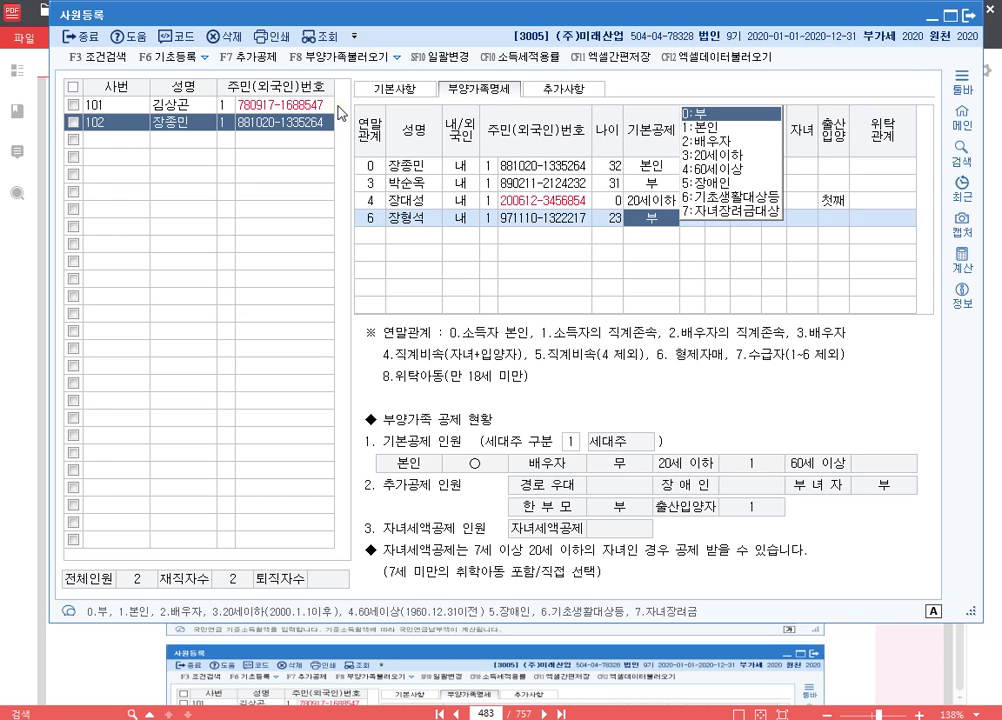
pyautogui.press('Return')
pyautogui.press('Return')
pyautogui.press('Return')
pyautogui.press('Return')
pyautogui.press('Return')
pyautogui.press('Return')
pyautogui.press('Return')
pyautogui.press('Return')
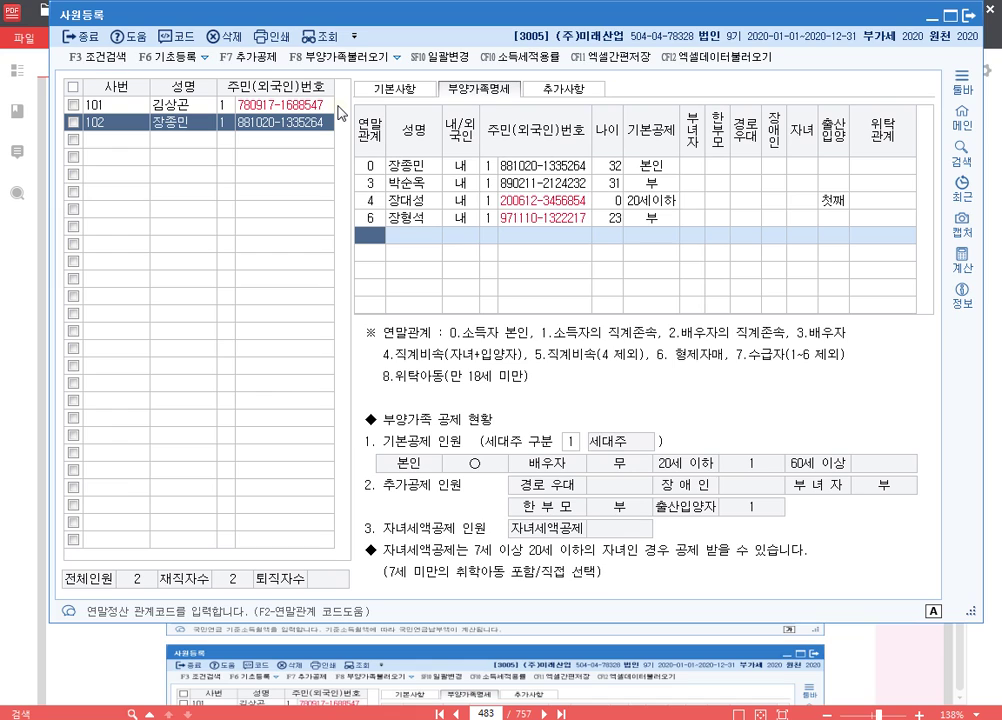
pyautogui.click(656, 221)
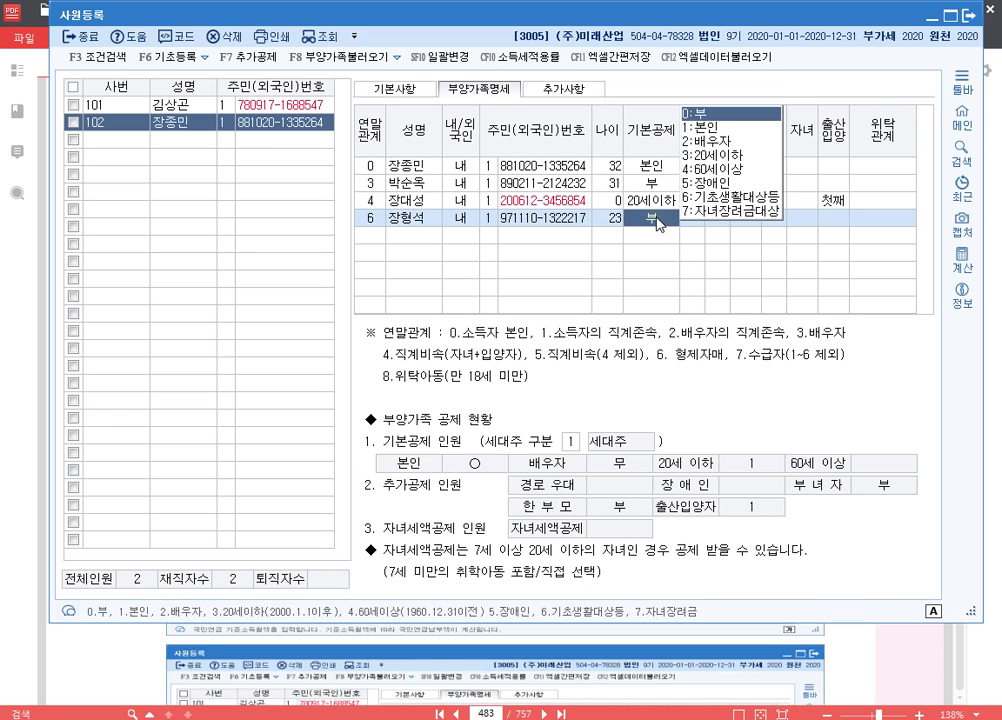
pyautogui.click(378, 236)
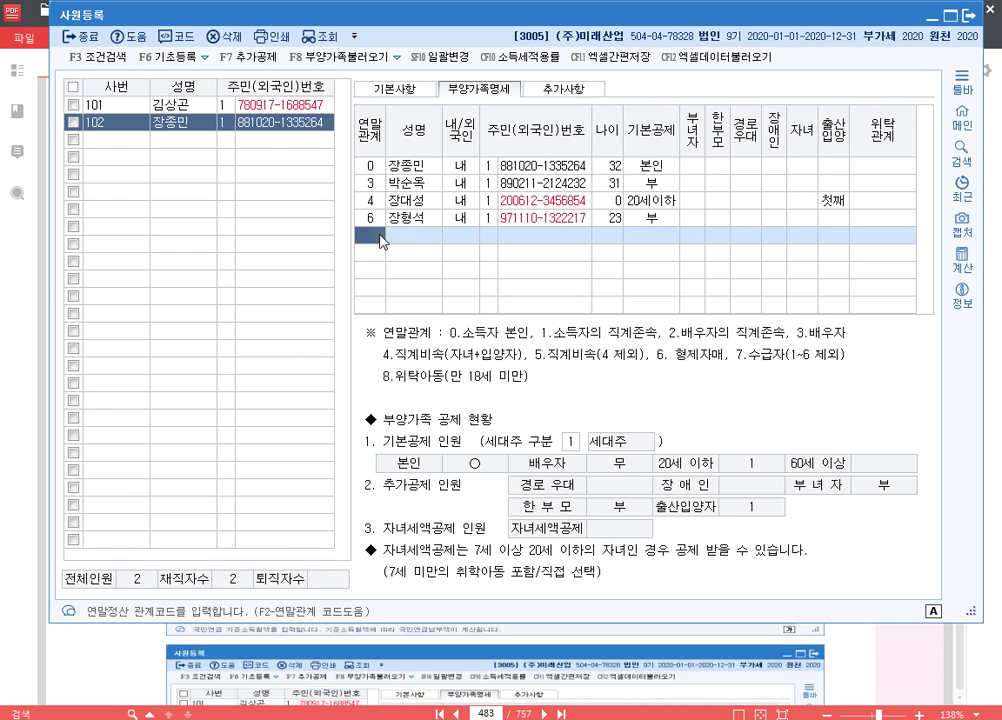
# - Add a relation-2 parent dependant with name and resident number, marked 60세이상
pyautogui.write('2')
pyautogui.press('Return')
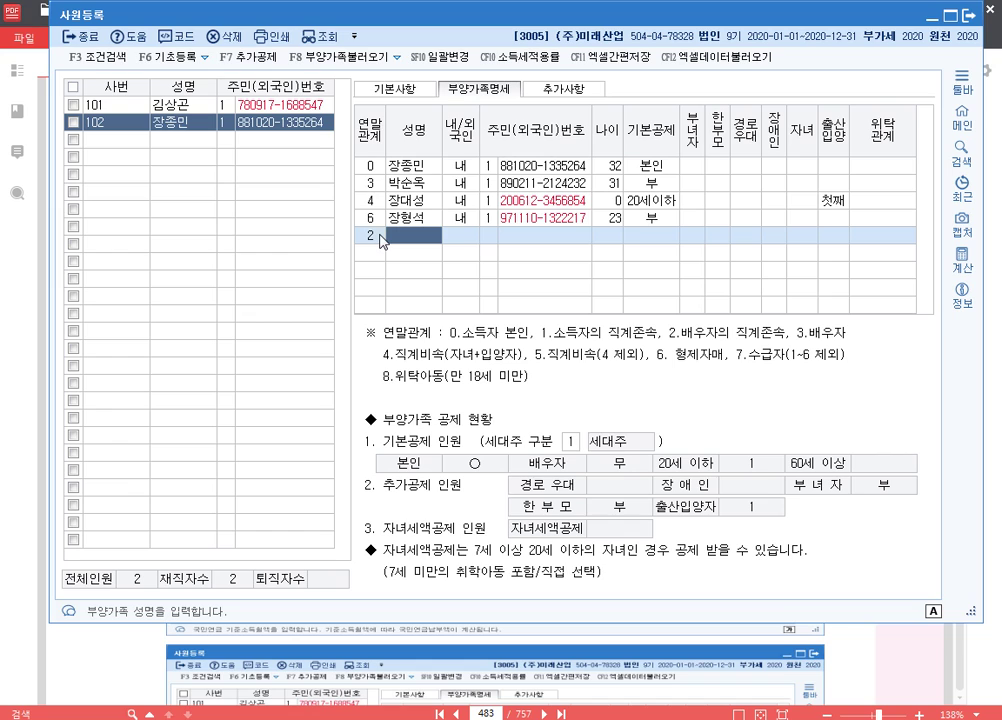
pyautogui.press('Return')
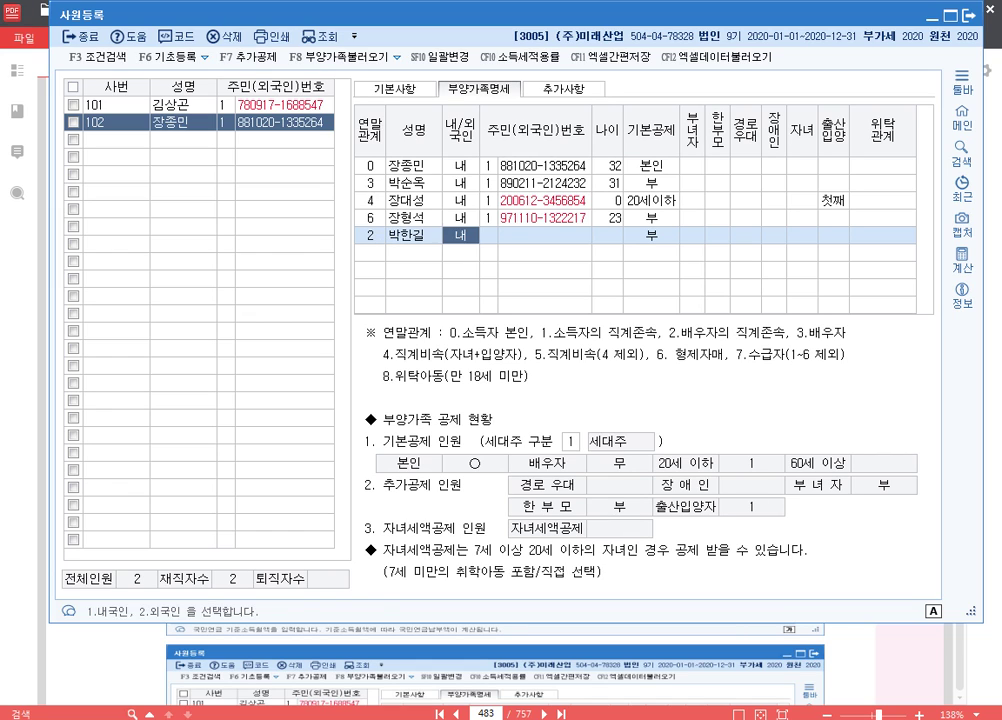
pyautogui.press('Return')
pyautogui.press('Return')
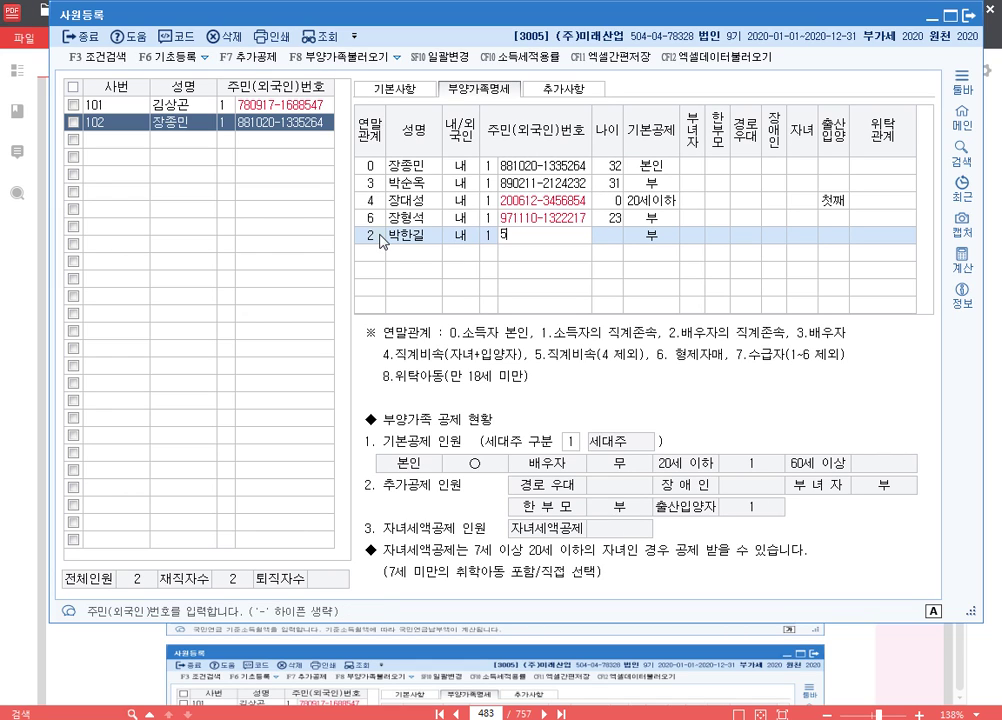
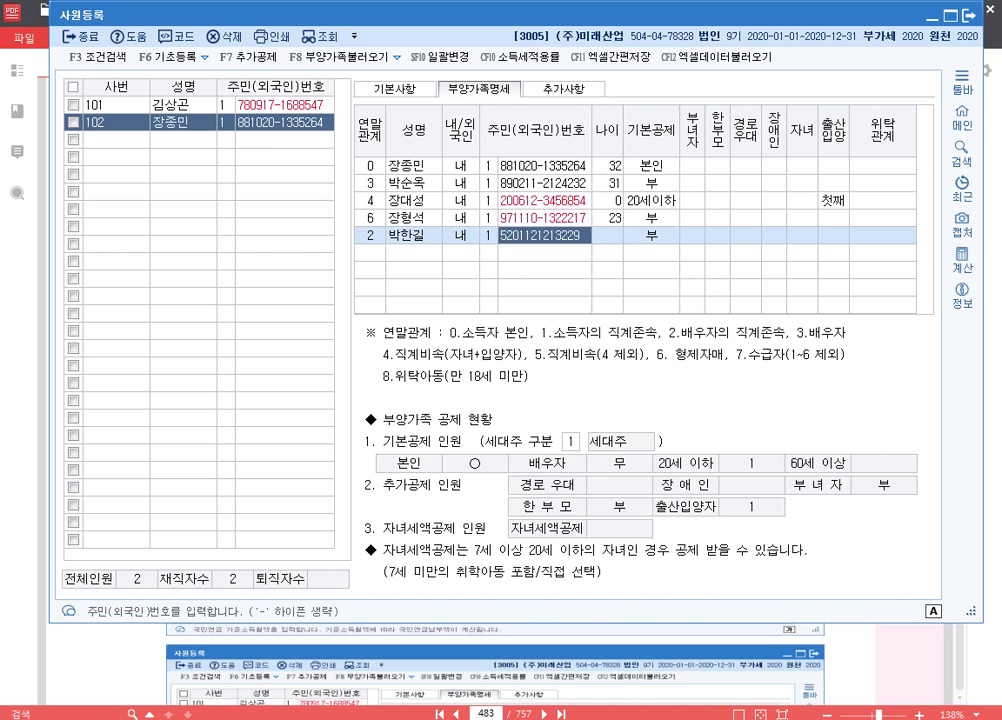
pyautogui.press('Return')
pyautogui.press('Return')
pyautogui.press('Return')
pyautogui.press('Return')
pyautogui.press('Return')
pyautogui.press('Return')
pyautogui.press('Return')
pyautogui.press('Return')
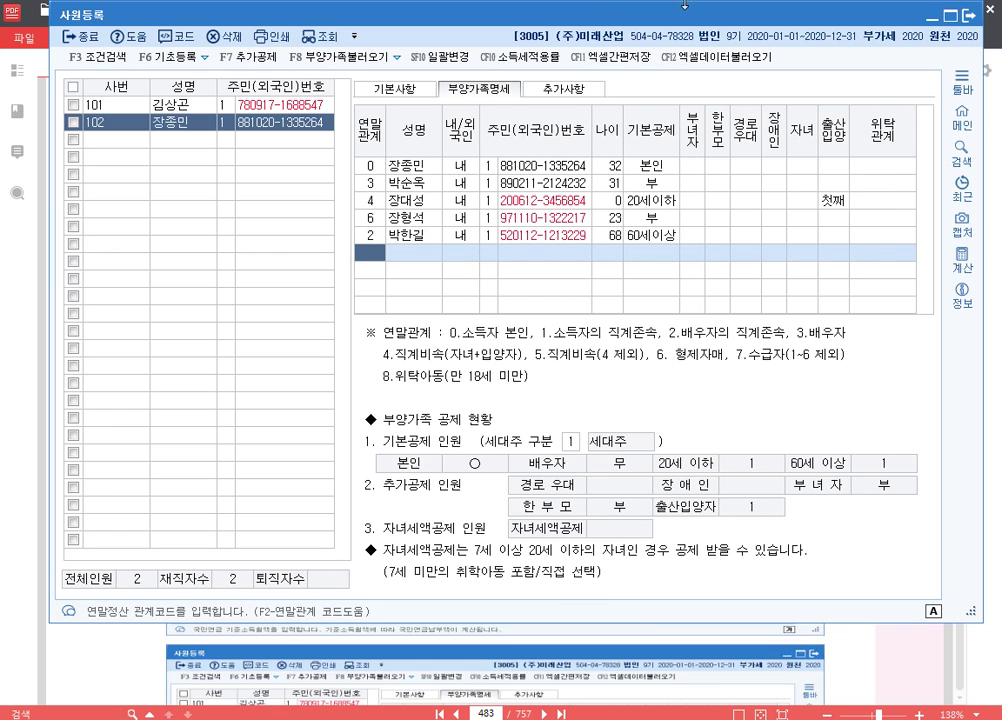
# - Add a second relation-2 dependant, 내국인, with name, resident number and 60세이상 deduction
pyautogui.write('2')
pyautogui.press('Return')
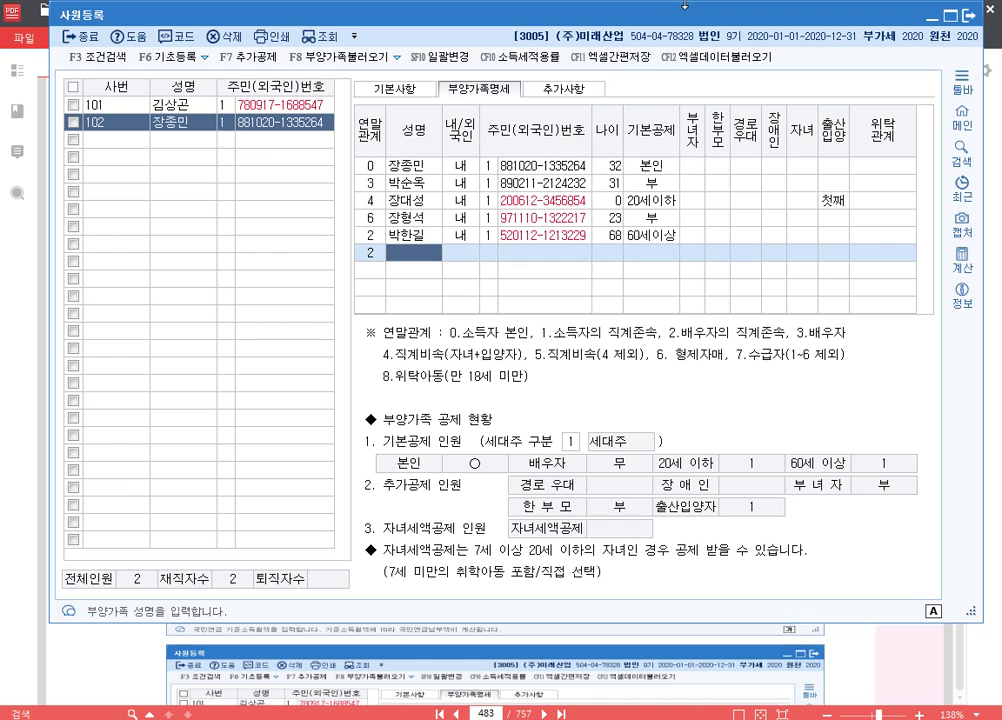
pyautogui.press('Return')
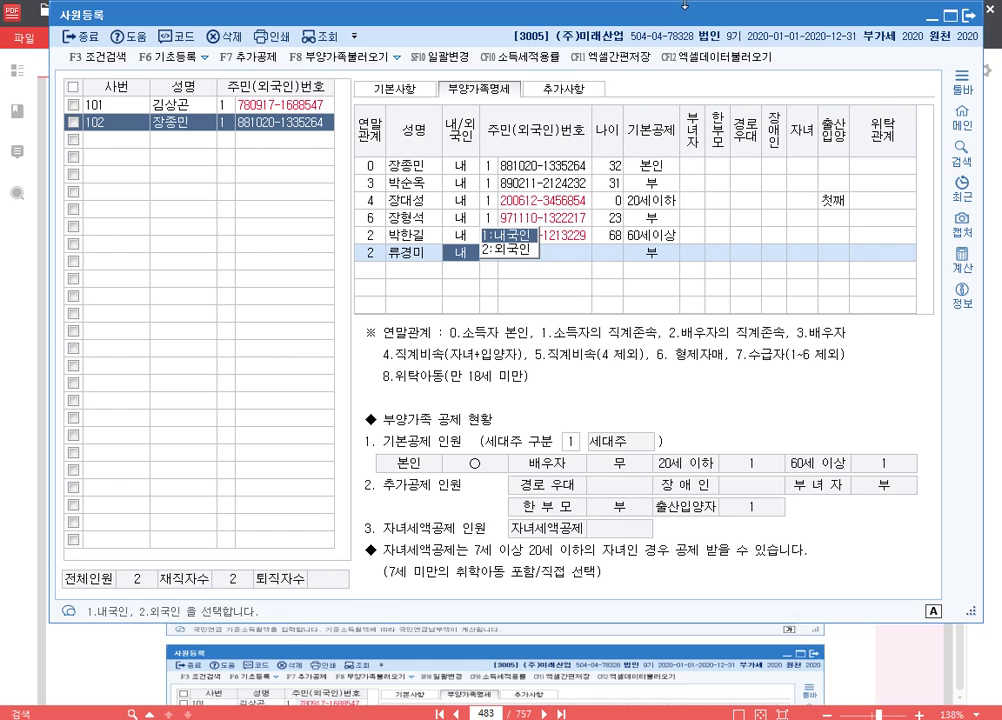
pyautogui.press('Return')
pyautogui.press('Return')
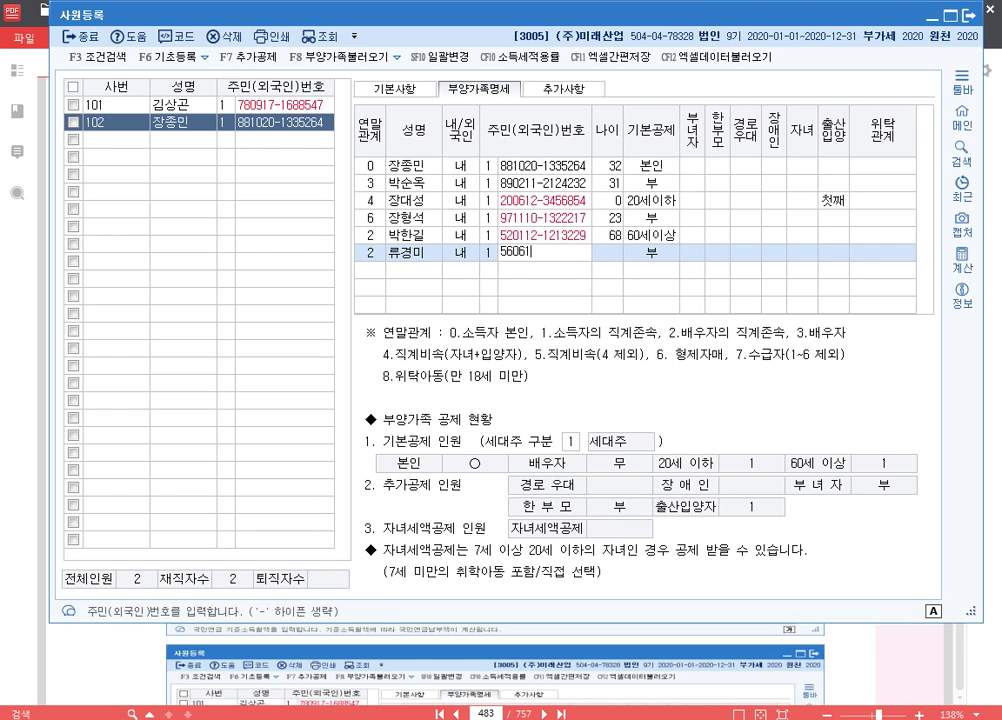
pyautogui.press('Return')
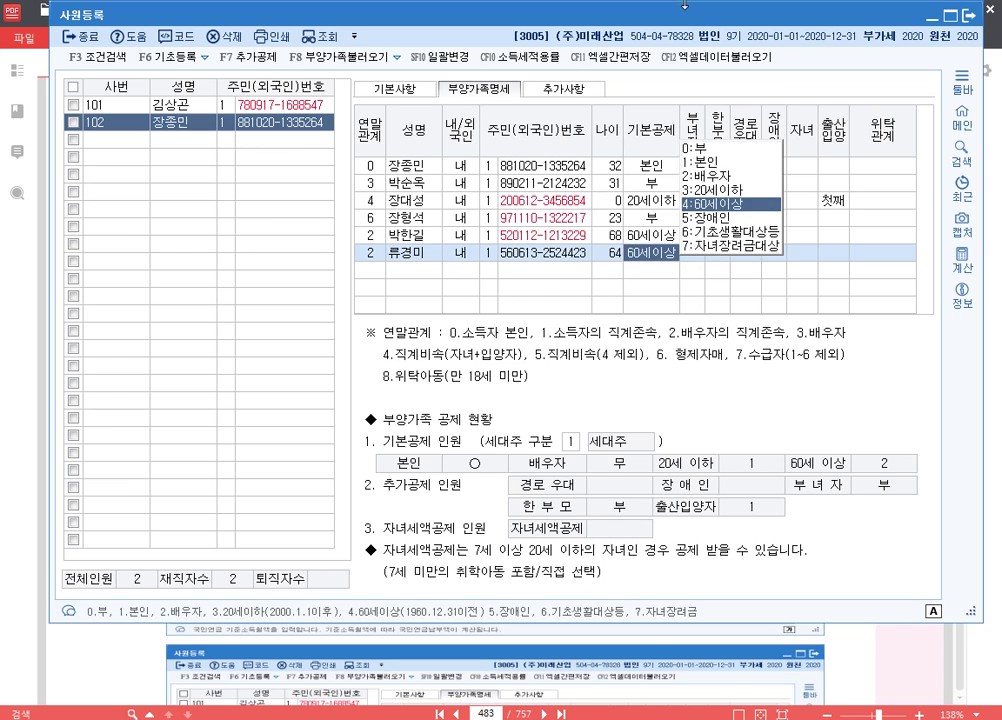
pyautogui.press('Return')
pyautogui.press('Return')
pyautogui.press('Return')
pyautogui.press('Return')
pyautogui.press('Return')
pyautogui.press('Return')
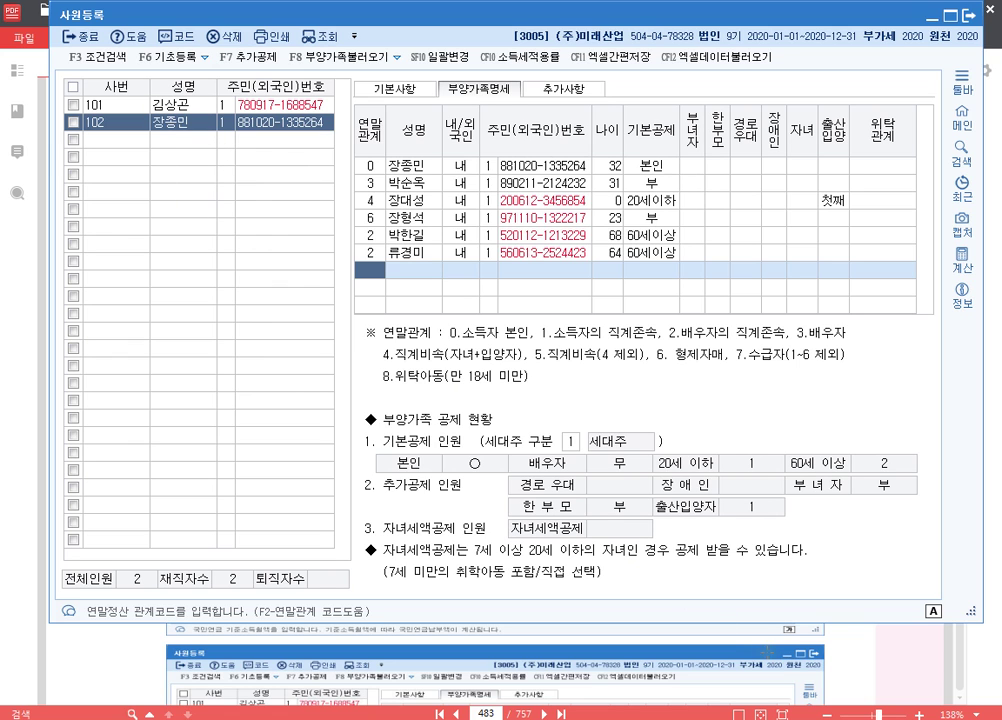
# - Highlight the employee's disability note and the spouse's divorce note in the [자료 3] table
pyautogui.click(420, 89)
pyautogui.click(806, 627)
pyautogui.scroll(-8, 563, 295)
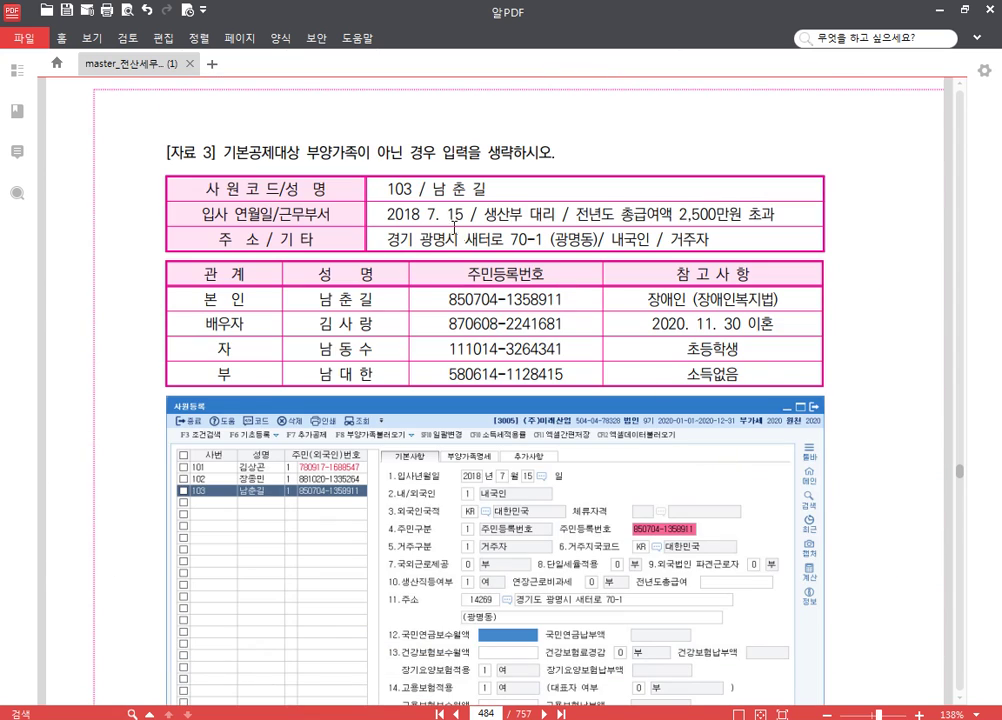
pyautogui.scroll(-3, 533, 258)
pyautogui.scroll(3, 533, 258)
pyautogui.moveTo(682, 211); pyautogui.dragTo(735, 214)
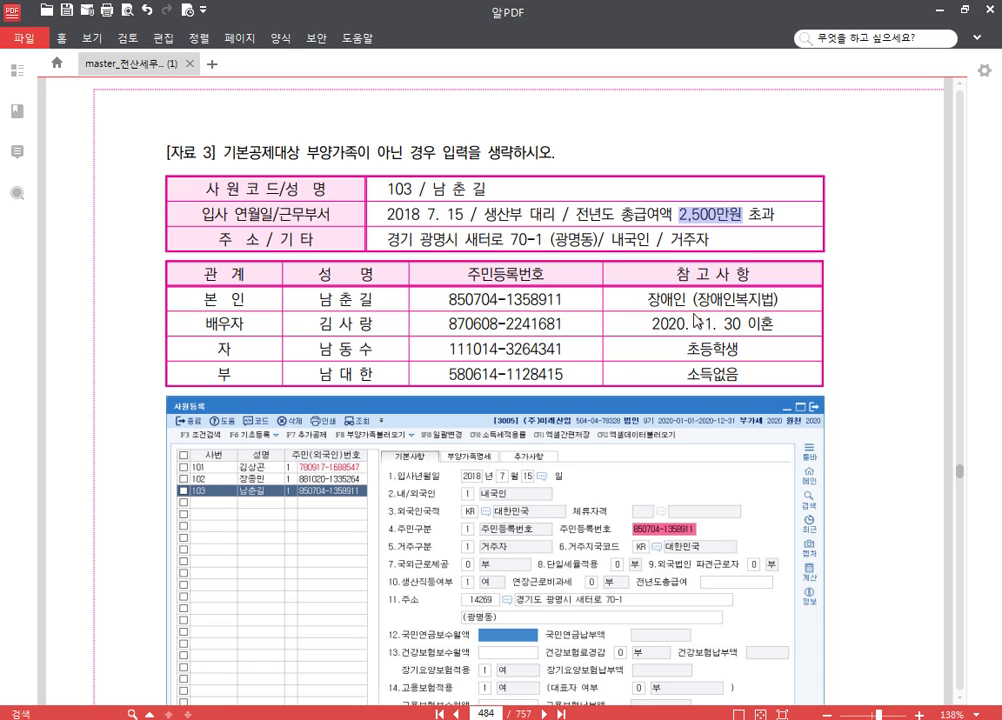
pyautogui.moveTo(647, 299); pyautogui.dragTo(740, 293)
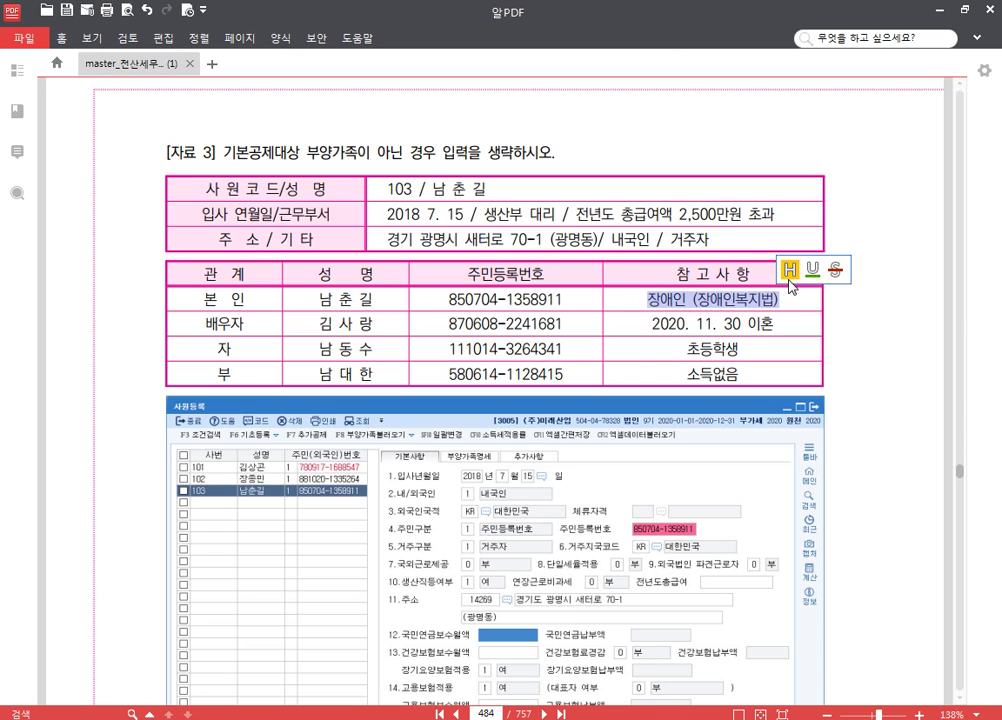
pyautogui.click(788, 270)
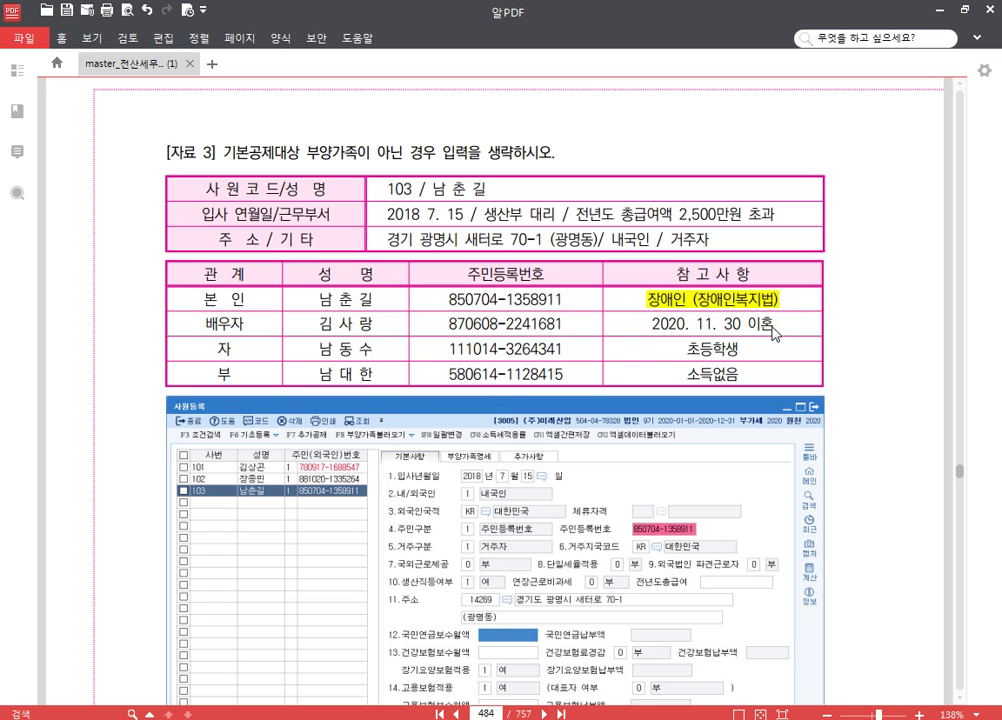
pyautogui.moveTo(771, 333); pyautogui.dragTo(652, 333)
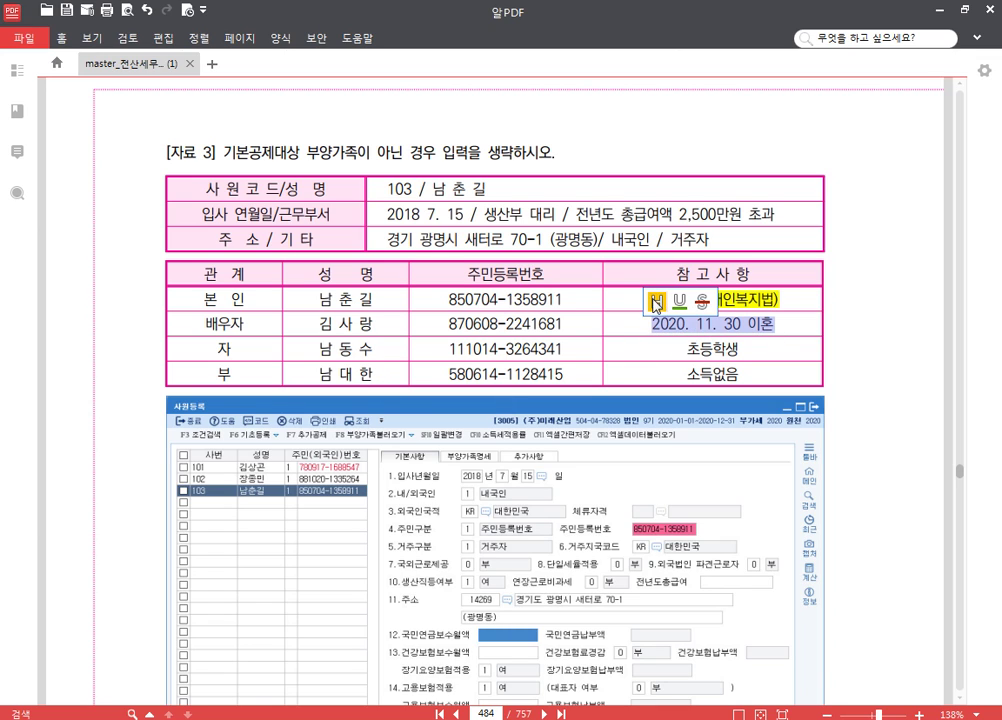
pyautogui.click(656, 300)
# - Strike through the spouse row's relation and name, and highlight the child row
pyautogui.moveTo(134, 322); pyautogui.dragTo(386, 323)
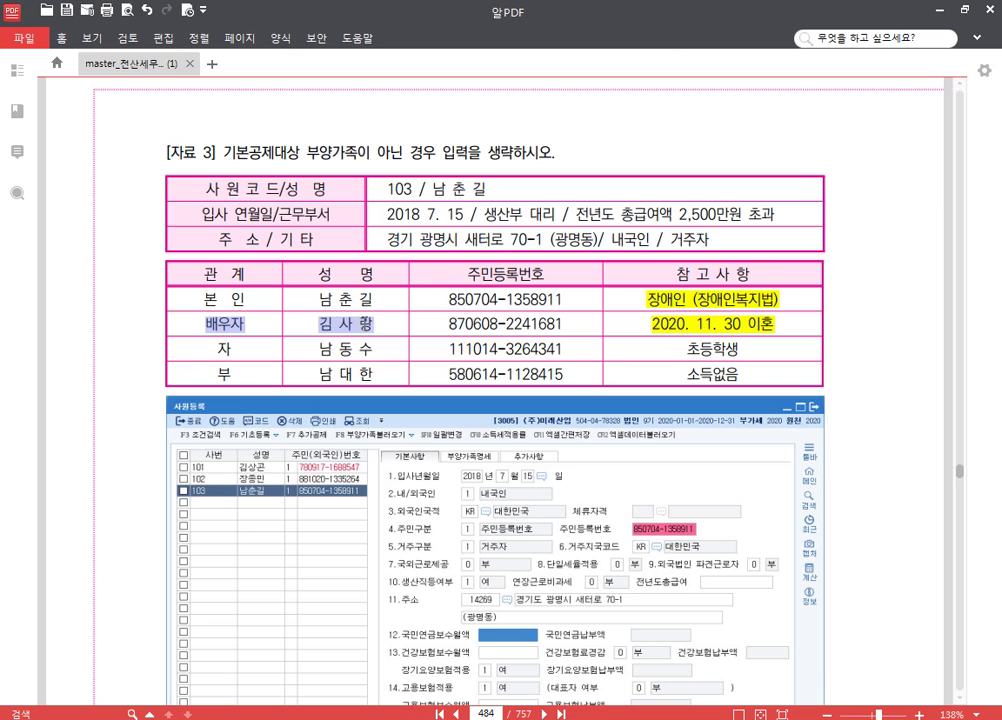
pyautogui.click(423, 298)
pyautogui.click(513, 327)
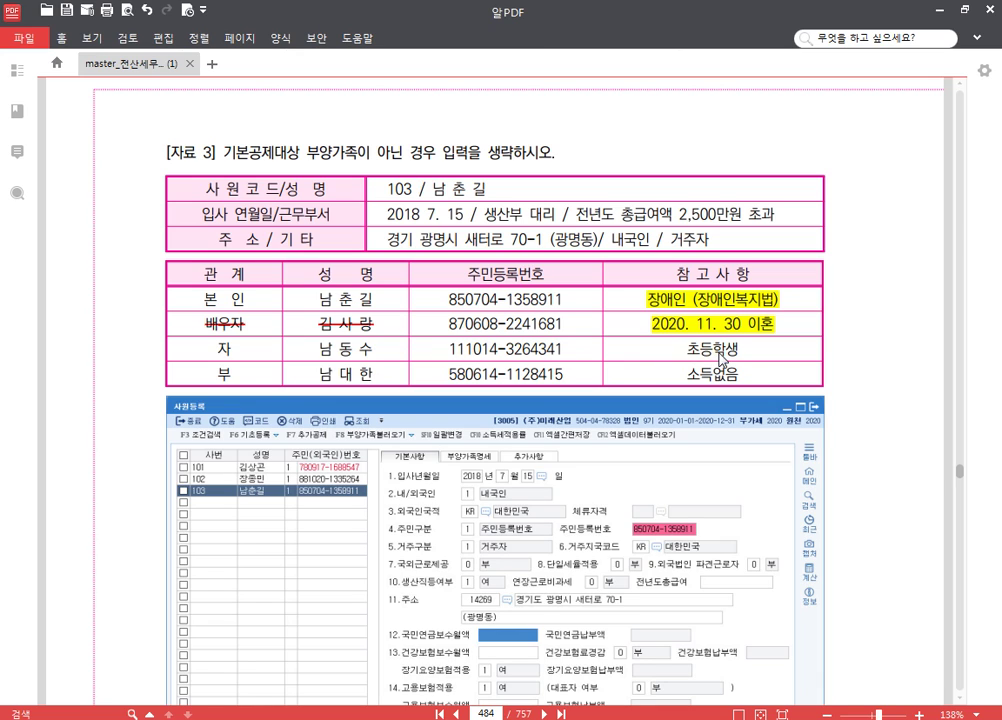
pyautogui.moveTo(216, 350); pyautogui.dragTo(372, 352)
pyautogui.click(382, 327)
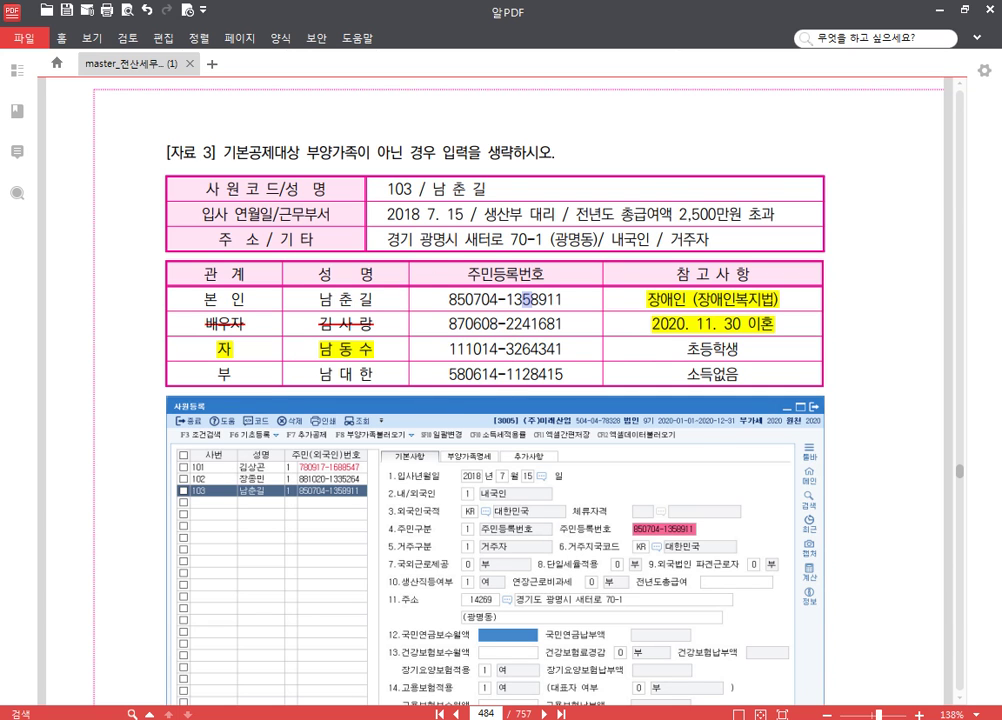
pyautogui.hotkey('alt', 'Tab')
# - Add employee 103 with the employee's name and resident registration number
pyautogui.click(128, 145)
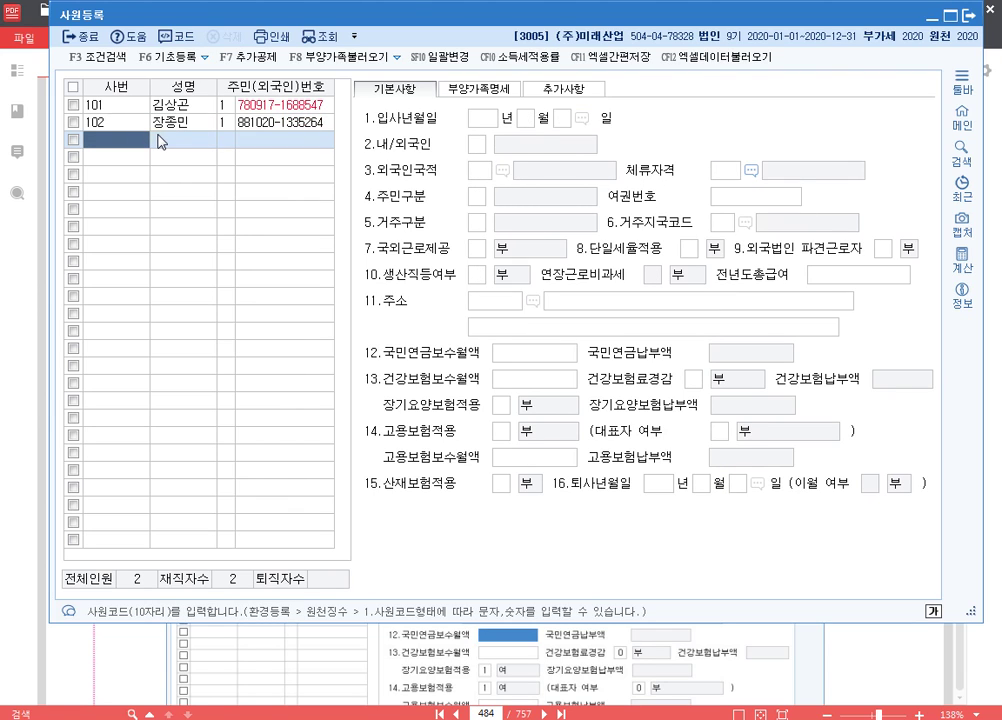
pyautogui.write('103')
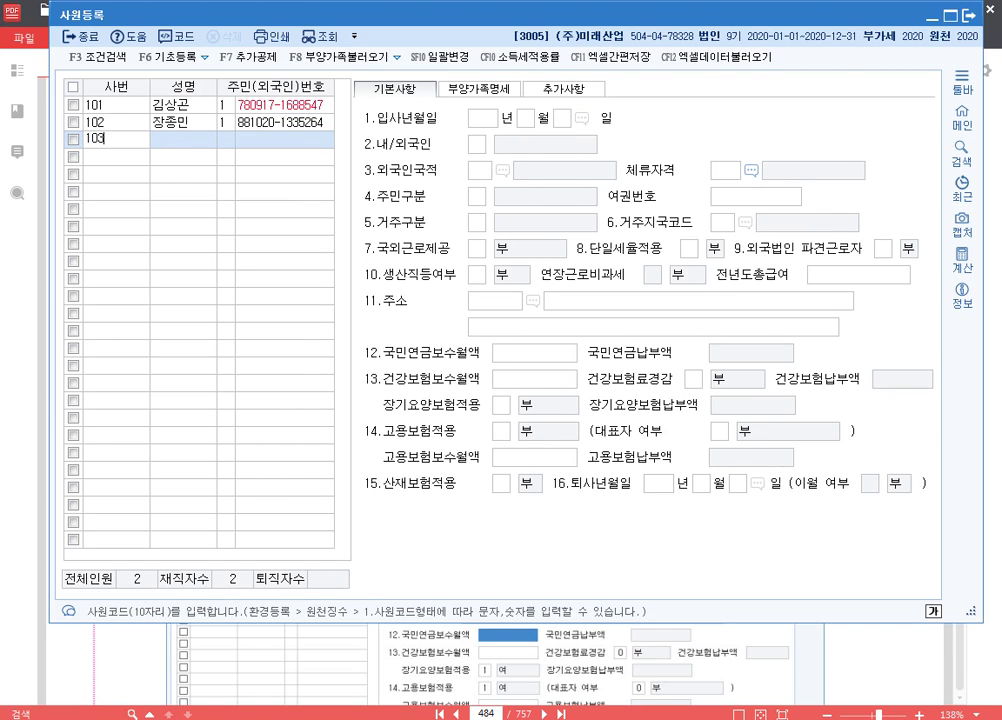
pyautogui.press('Return')
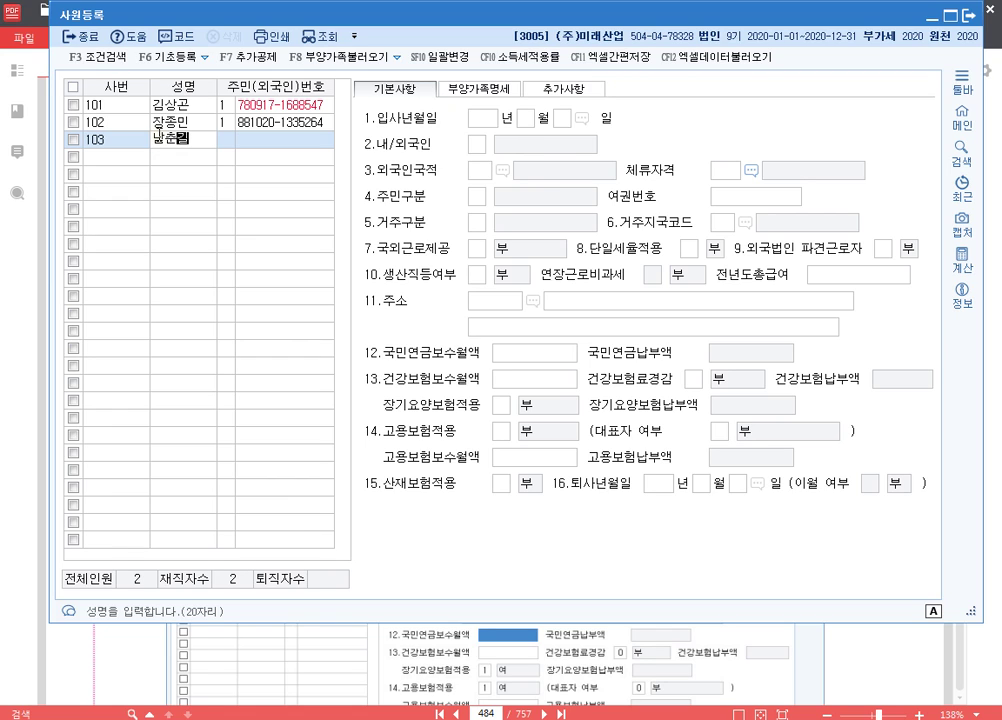
pyautogui.press('Return')
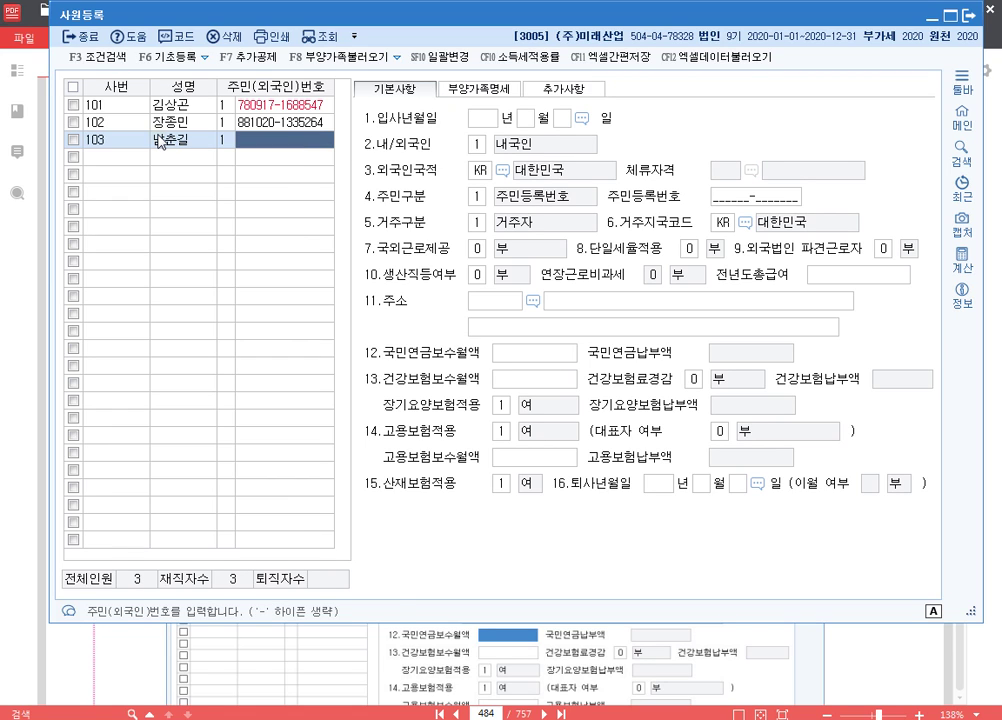
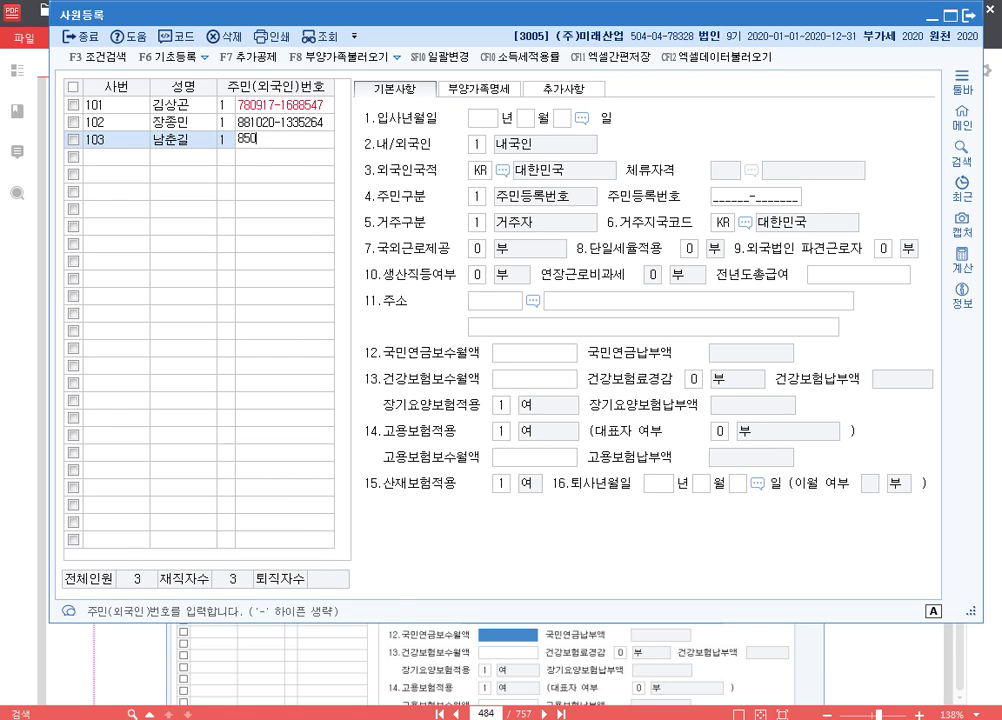
pyautogui.press('Return')
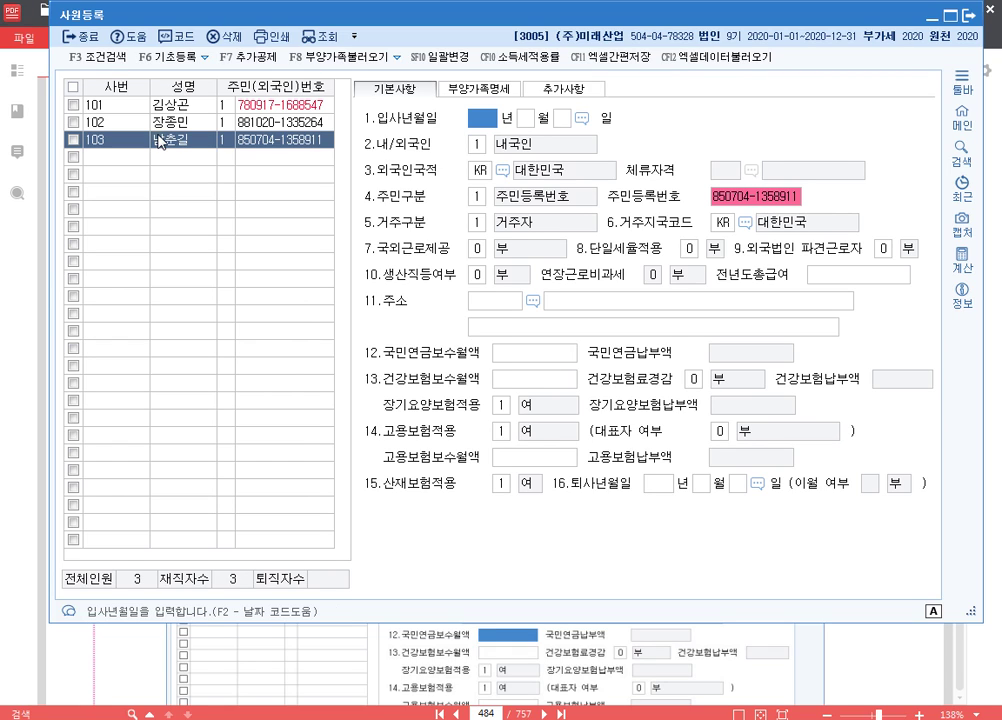
# - Set employee 103's hire date to 2018-07-15 and 생산직등여부 to 1 (여)
pyautogui.write('2018')
pyautogui.press('Return')
pyautogui.write('7')
pyautogui.press('Return')
pyautogui.write('15')
pyautogui.press('Return')
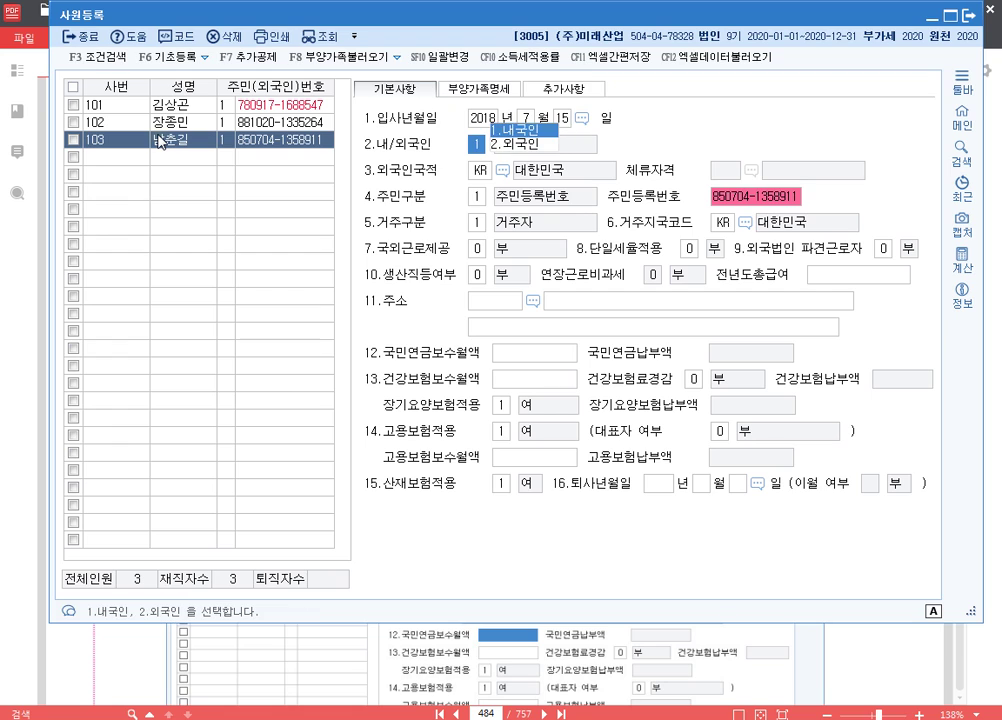
pyautogui.press('Return')
pyautogui.press('Return')
pyautogui.press('Return')
pyautogui.press('Return')
pyautogui.press('Return')
pyautogui.press('Return')
pyautogui.press('Return')
pyautogui.press('Return')
pyautogui.press('Return')
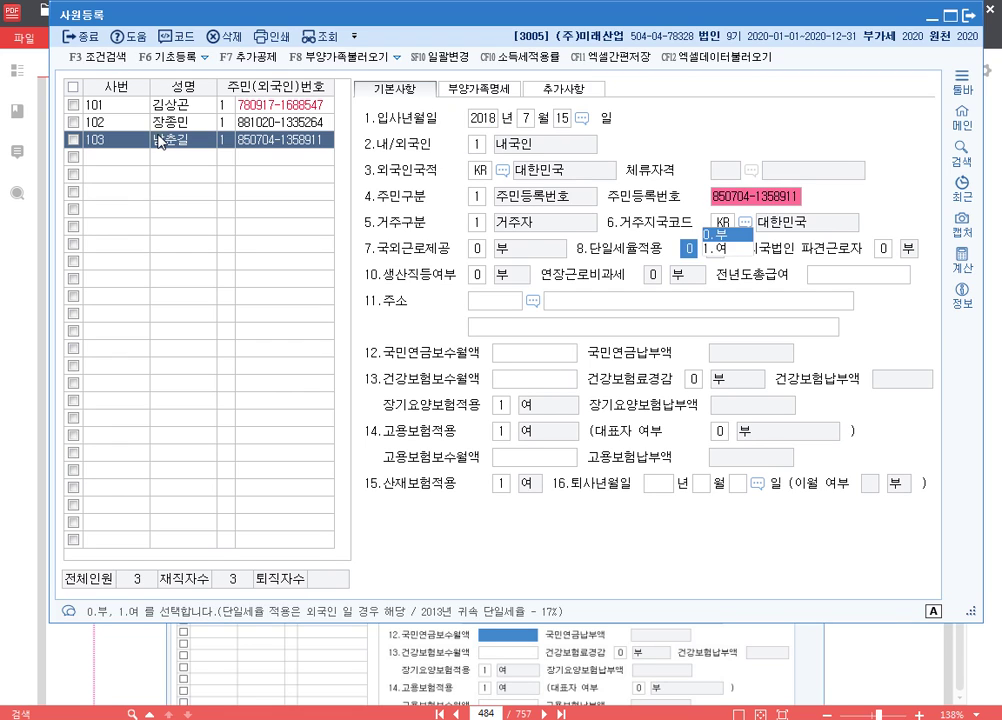
pyautogui.hotkey('shift', 'Tab')
pyautogui.hotkey('shift', 'Tab')
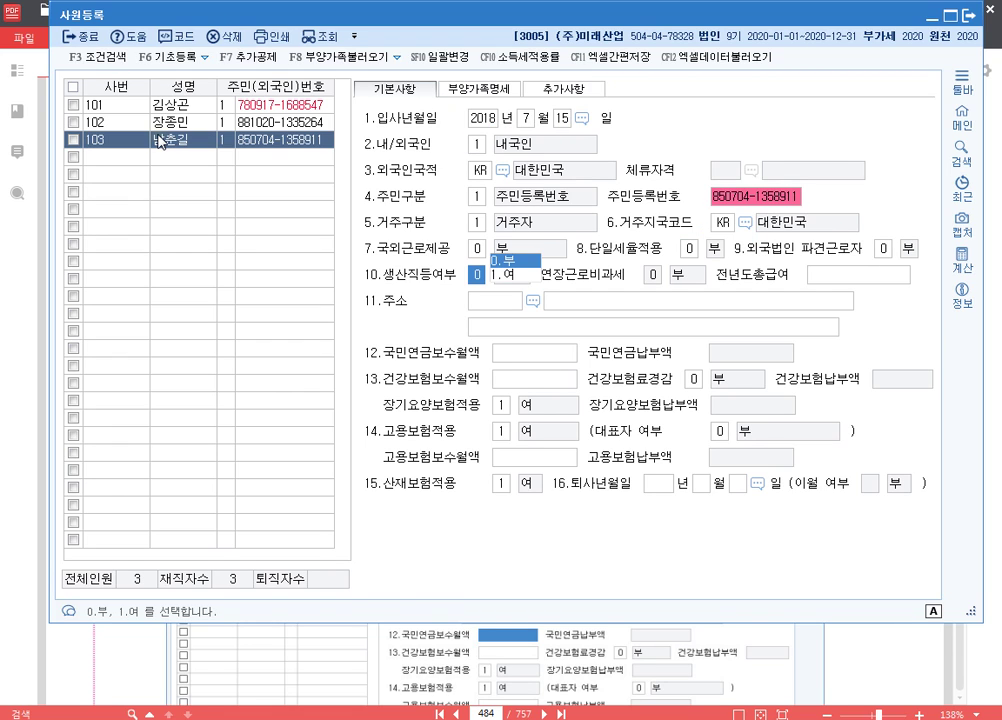
pyautogui.write('1')
pyautogui.press('Return')
pyautogui.press('Return')
pyautogui.press('Return')
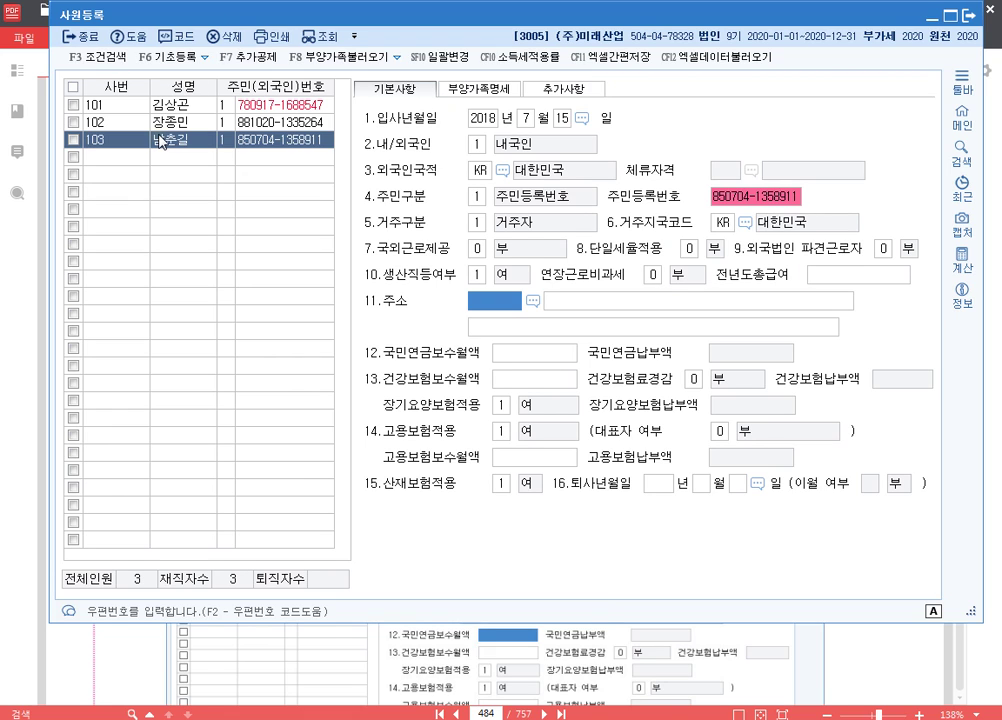
# - Search the postcode by street name and fill in employee 103's home address in 광명시
pyautogui.press('F2')
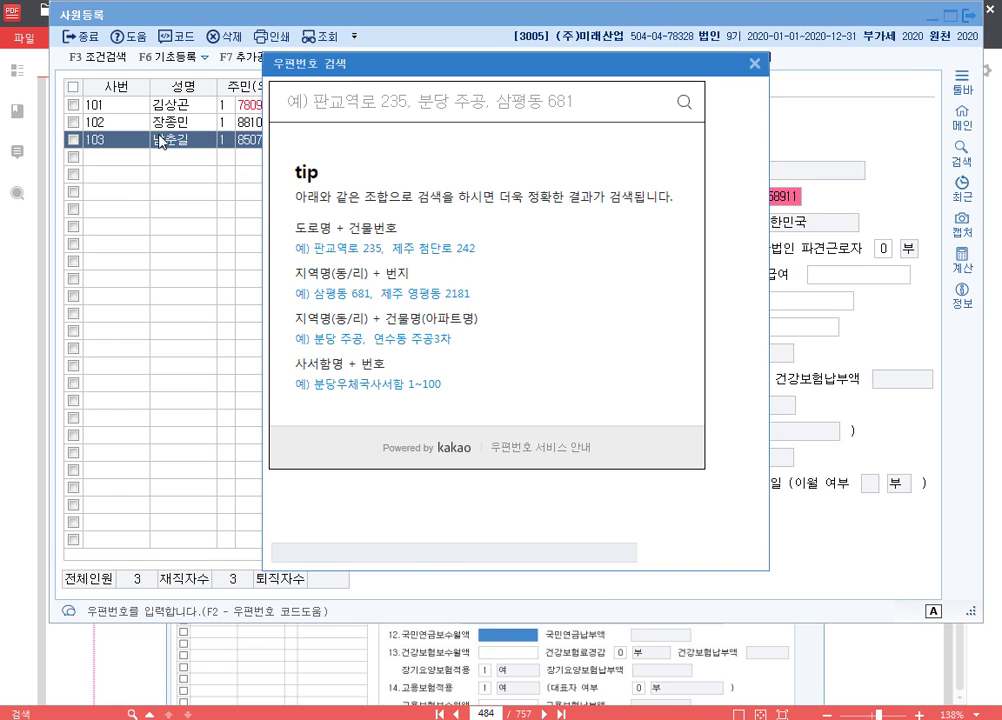
pyautogui.write('샐')
pyautogui.press('BackSpace')
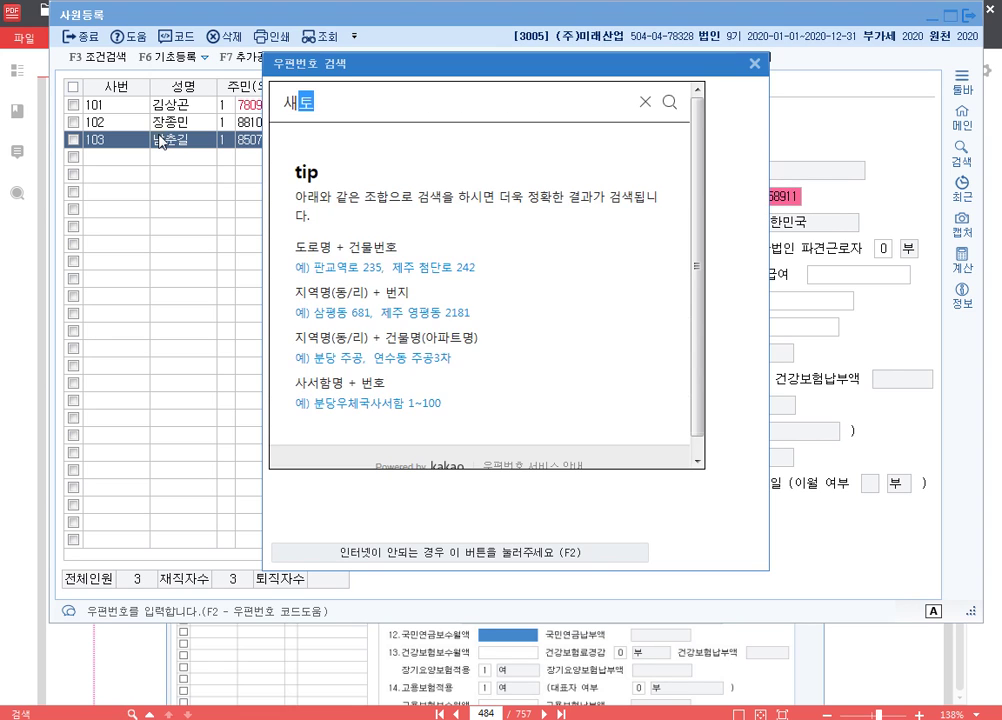
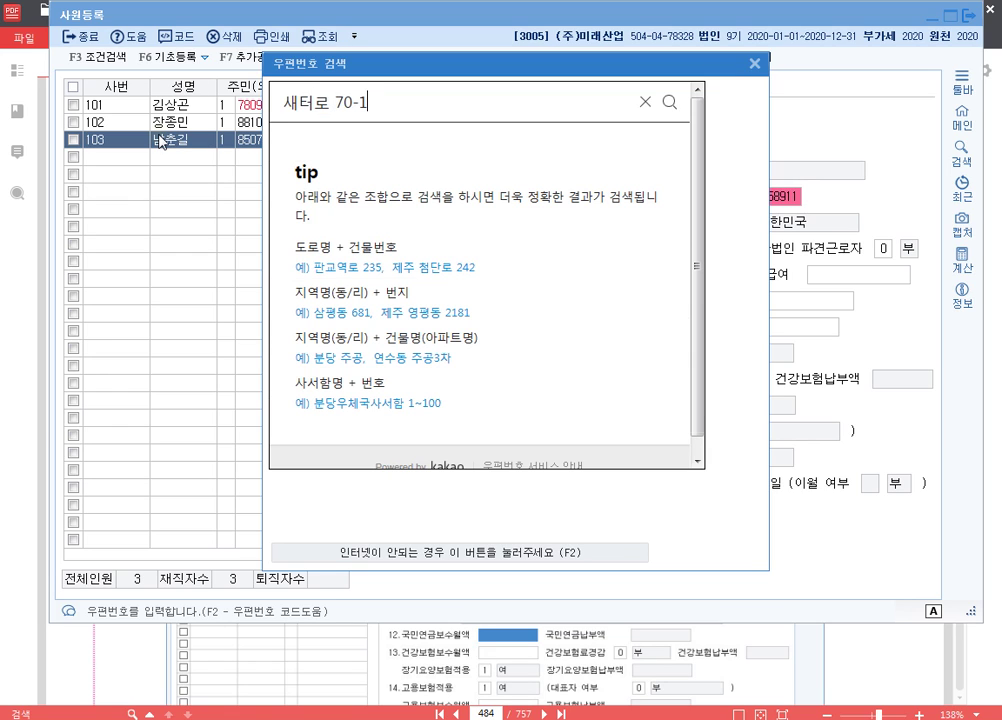
pyautogui.press('Return')
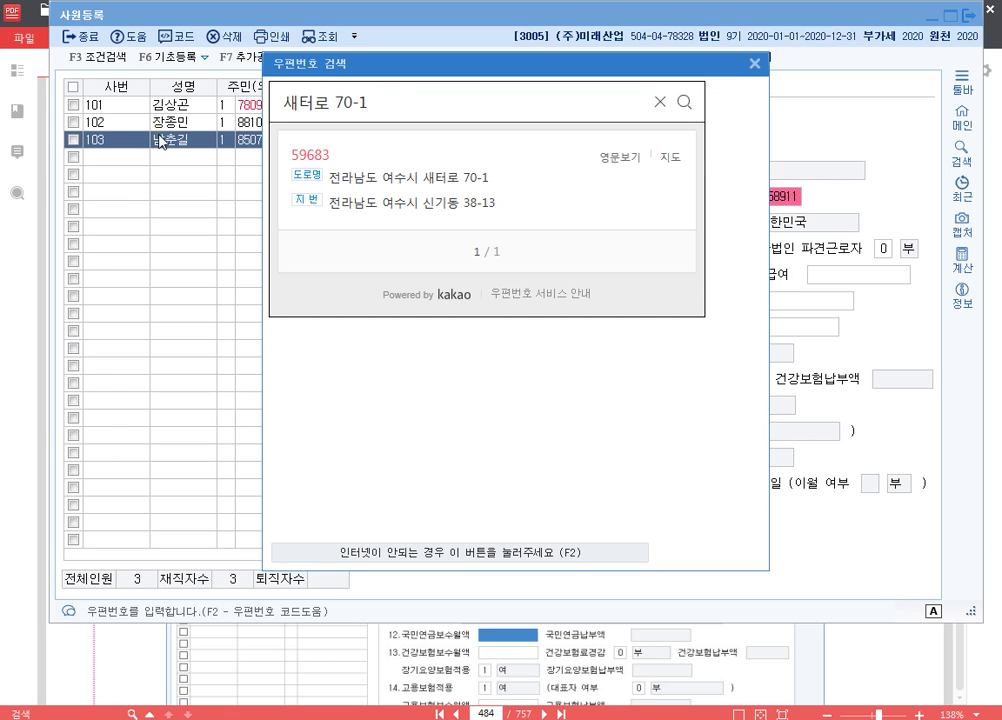
pyautogui.press('BackSpace')
pyautogui.press('BackSpace')
pyautogui.press('BackSpace')
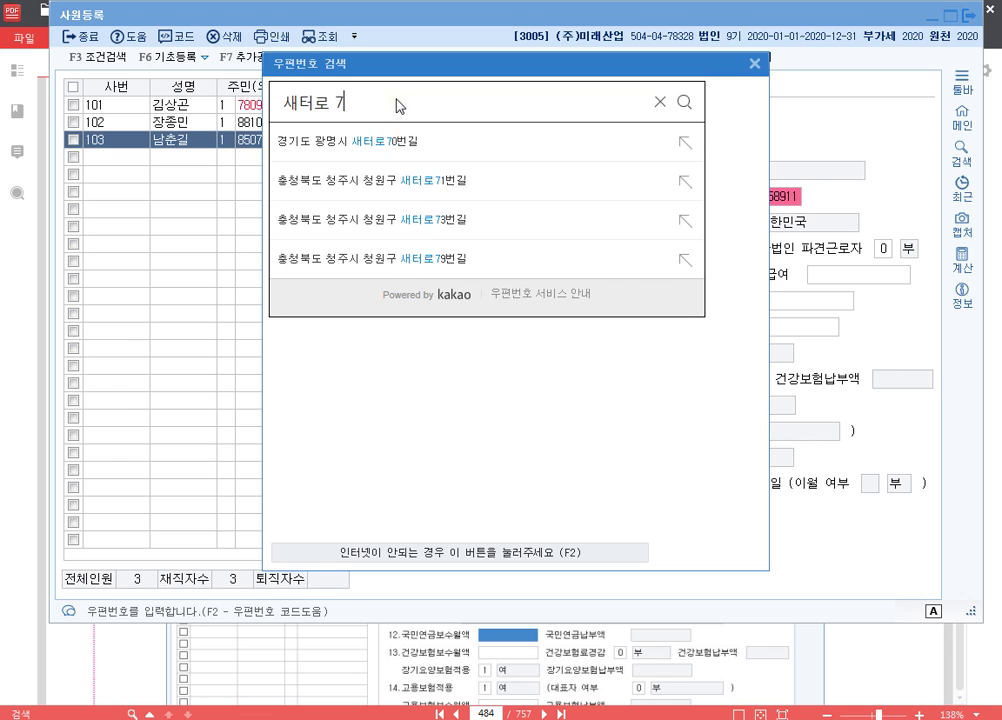
pyautogui.press('BackSpace')
pyautogui.press('BackSpace')
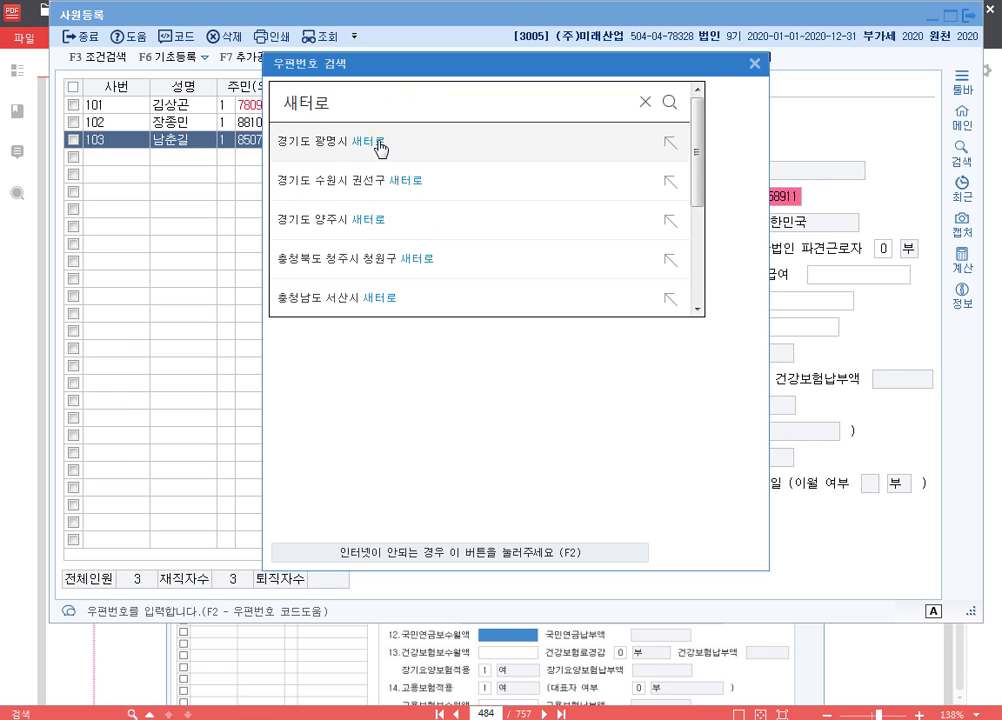
pyautogui.click(380, 148)
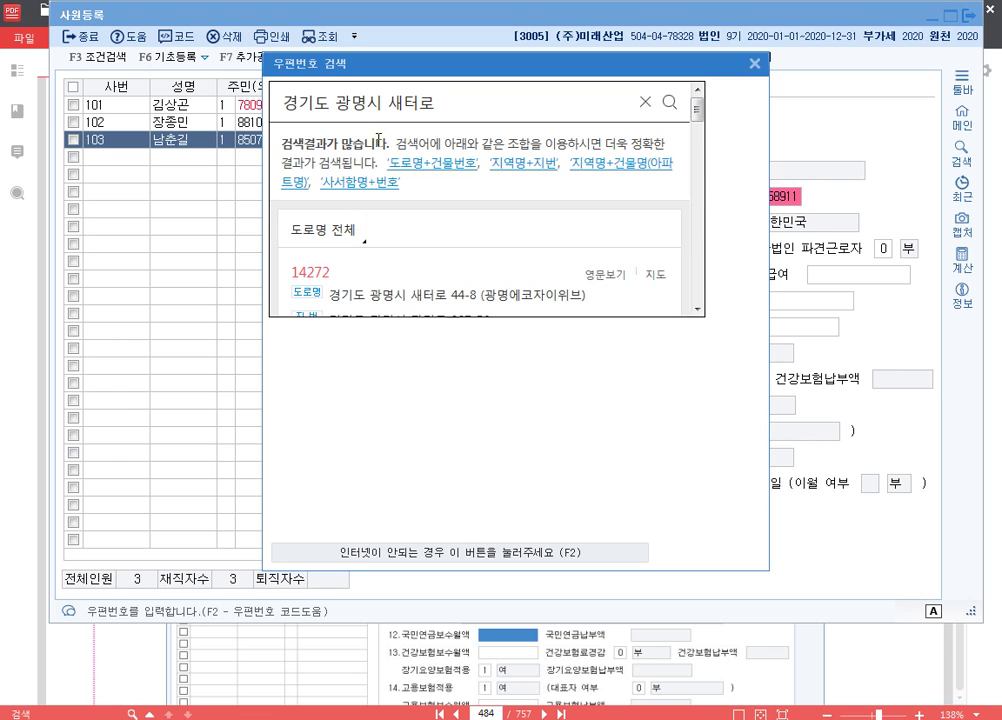
pyautogui.click(445, 298)
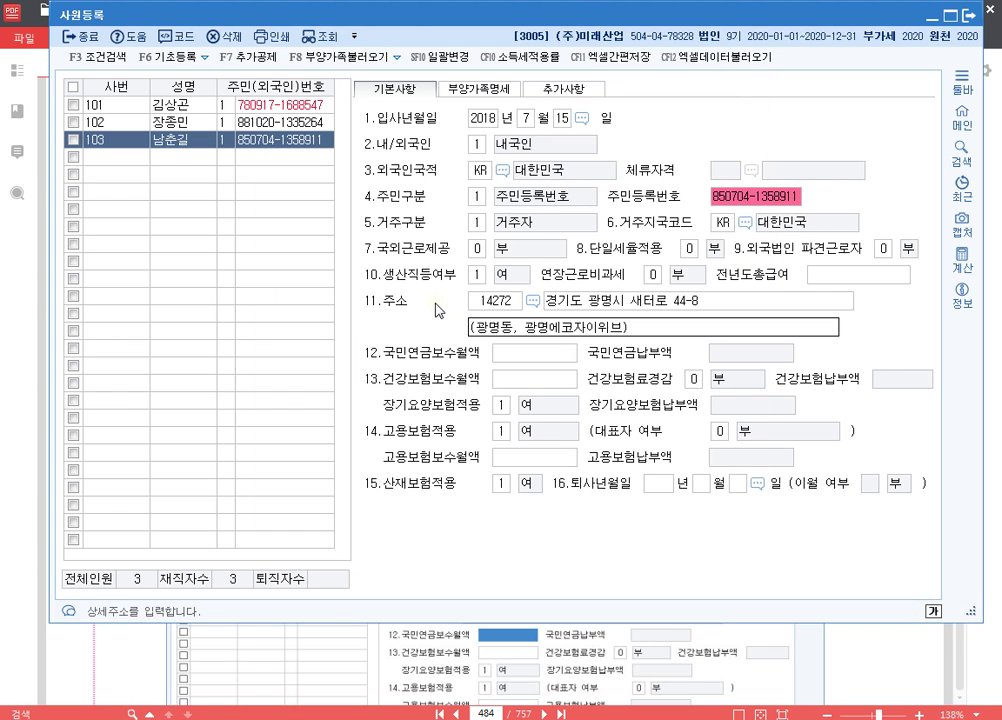
# - Move past the remaining fields and bring up employee 103's dependents list
pyautogui.press('Return')
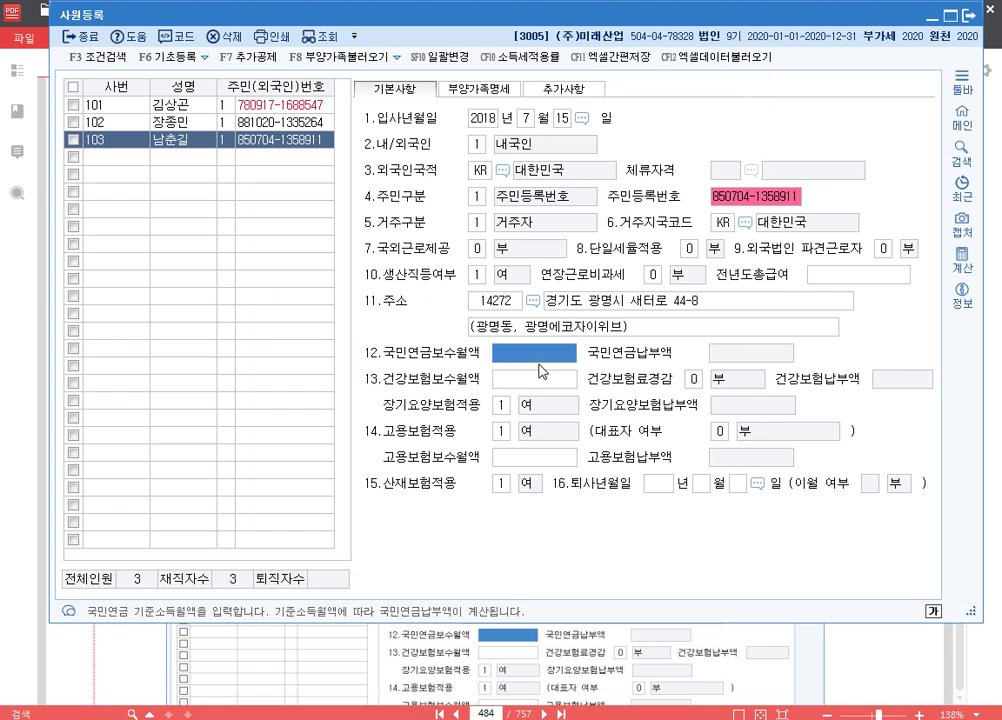
pyautogui.press('Return')
pyautogui.press('Return')
pyautogui.press('Return')
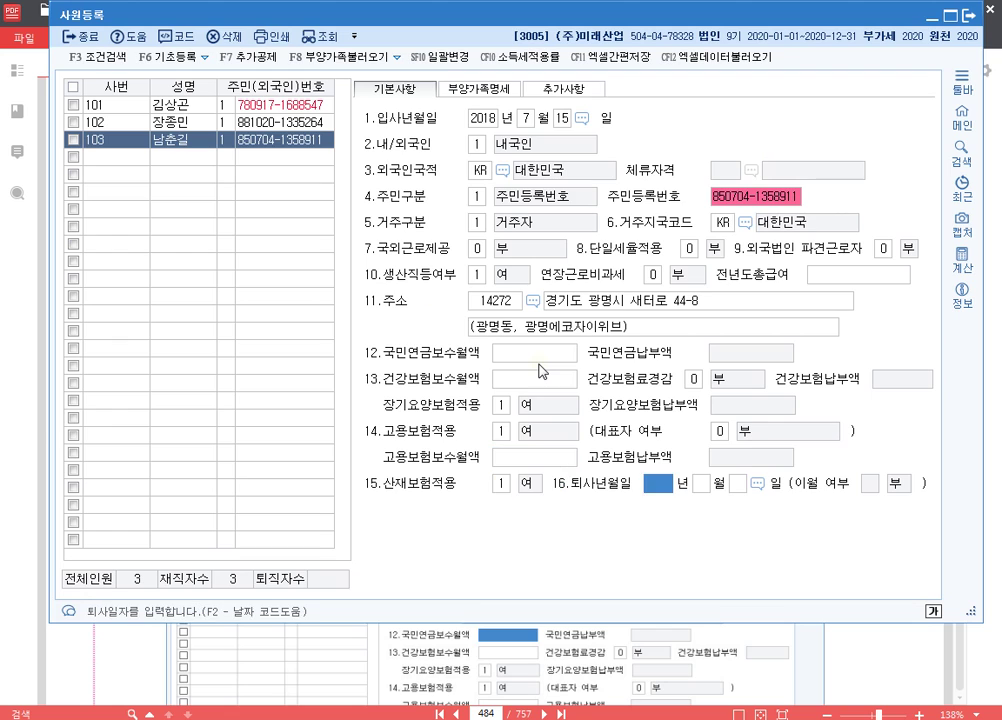
pyautogui.press('Return')
pyautogui.press('Return')
pyautogui.press('Return')
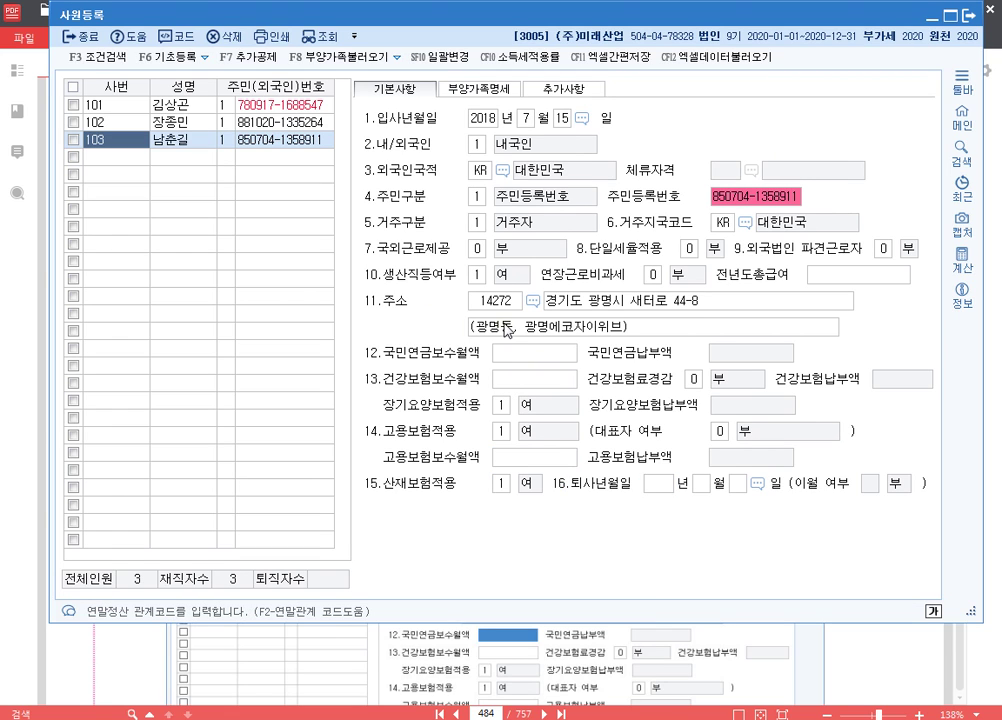
pyautogui.click(478, 88)
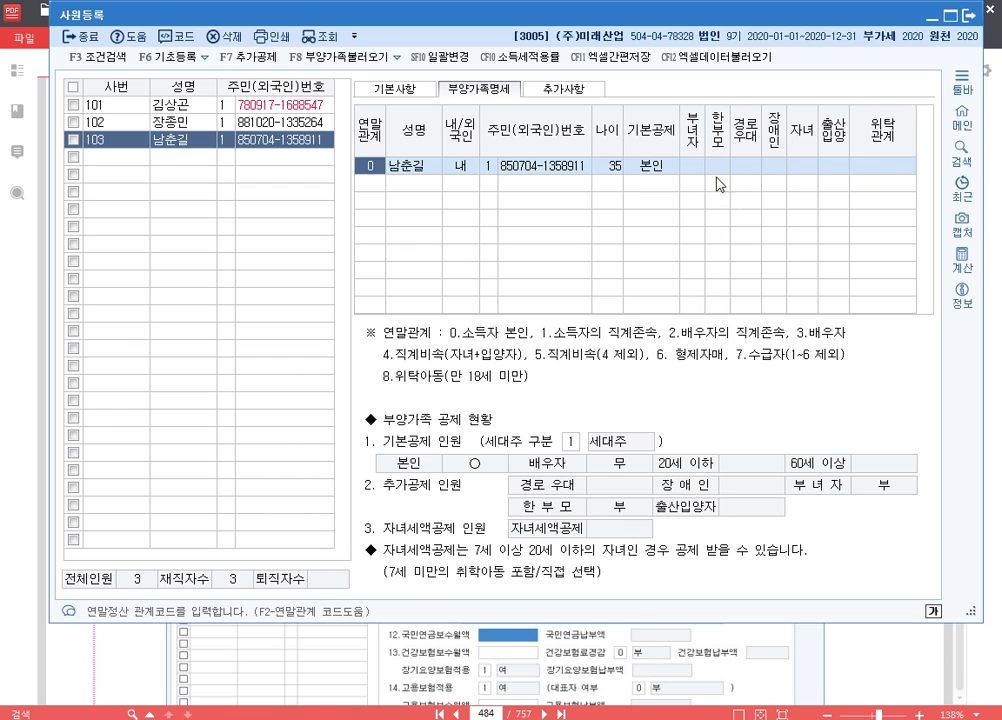
# - Give employee 103's 본인 row the 한부모 deduction (1) and disability code 1, then start a new row
pyautogui.click(592, 170)
pyautogui.press('Return')
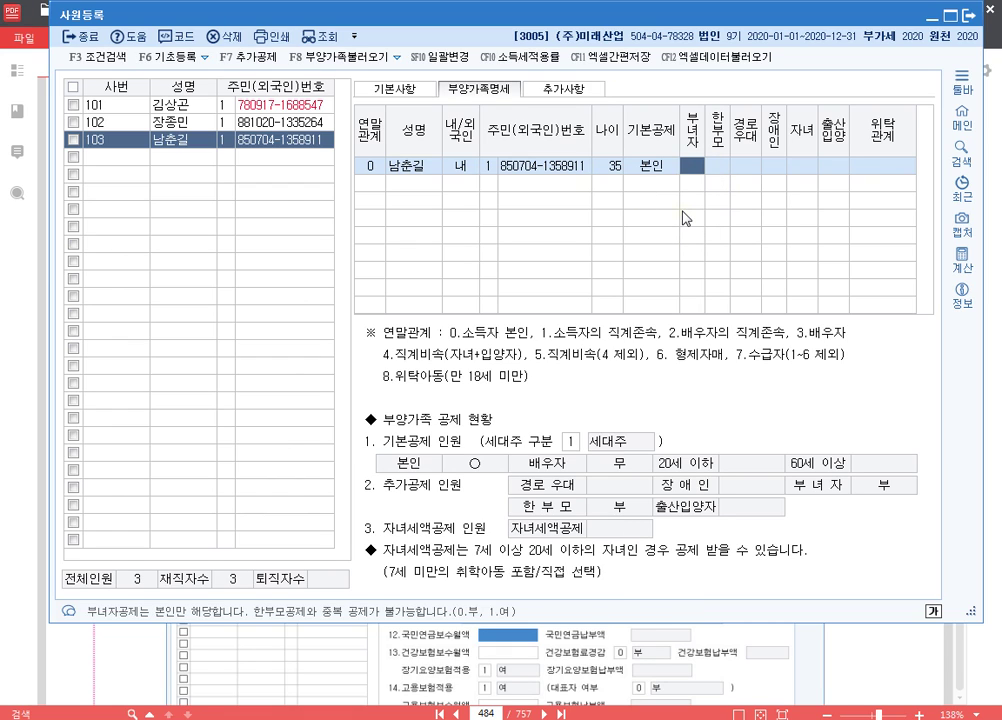
pyautogui.press('Return')
pyautogui.write('1')
pyautogui.press('Return')
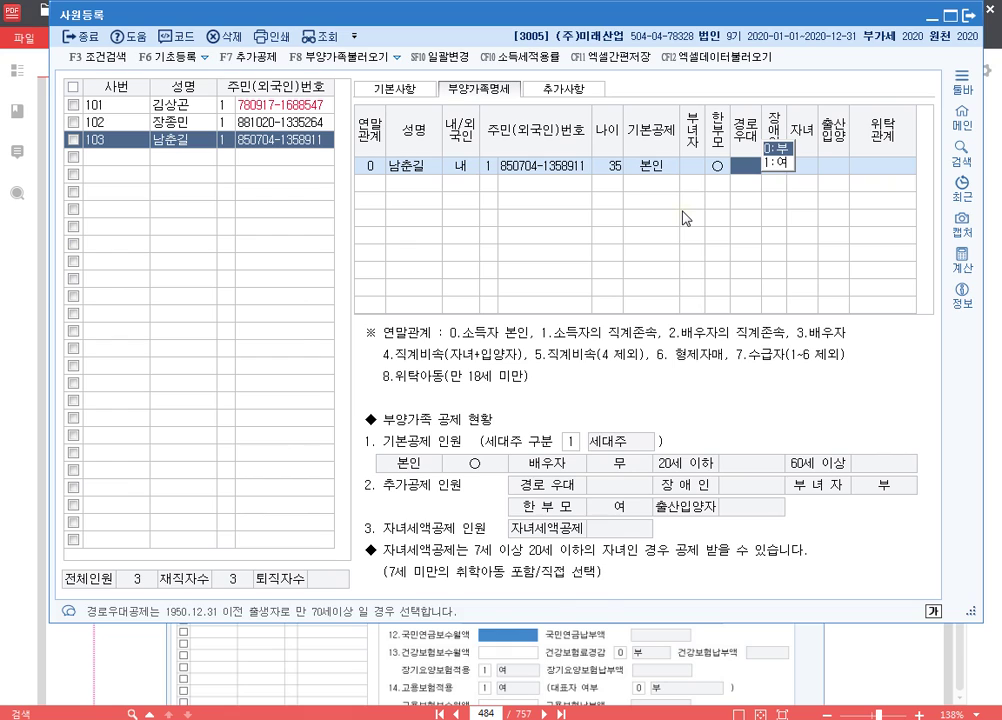
pyautogui.press('Return')
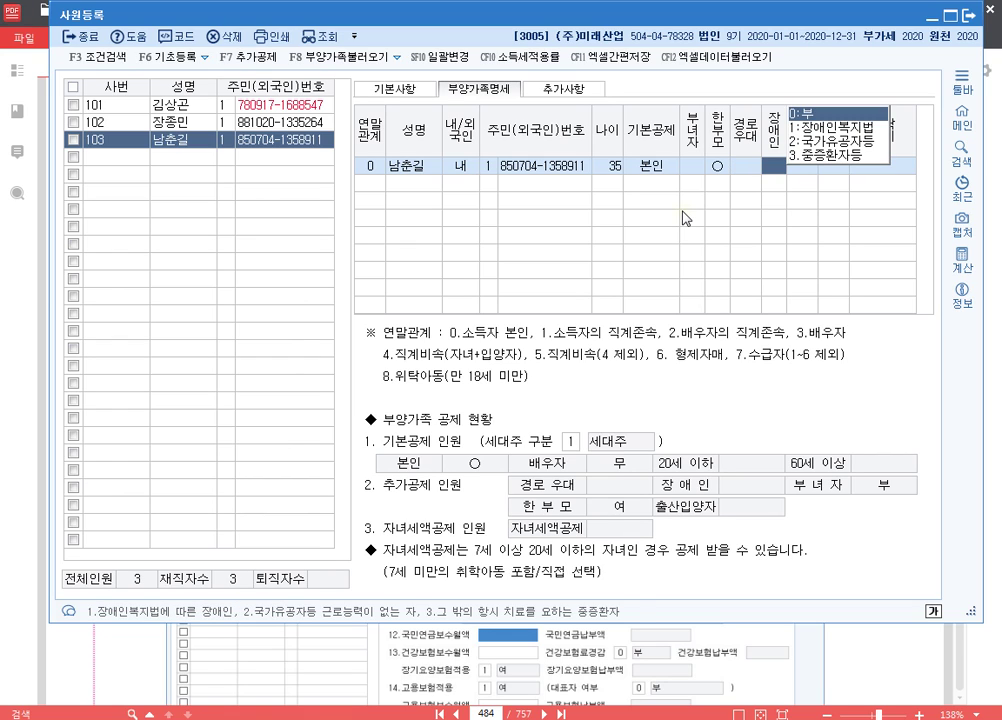
pyautogui.write('1')
pyautogui.press('Return')
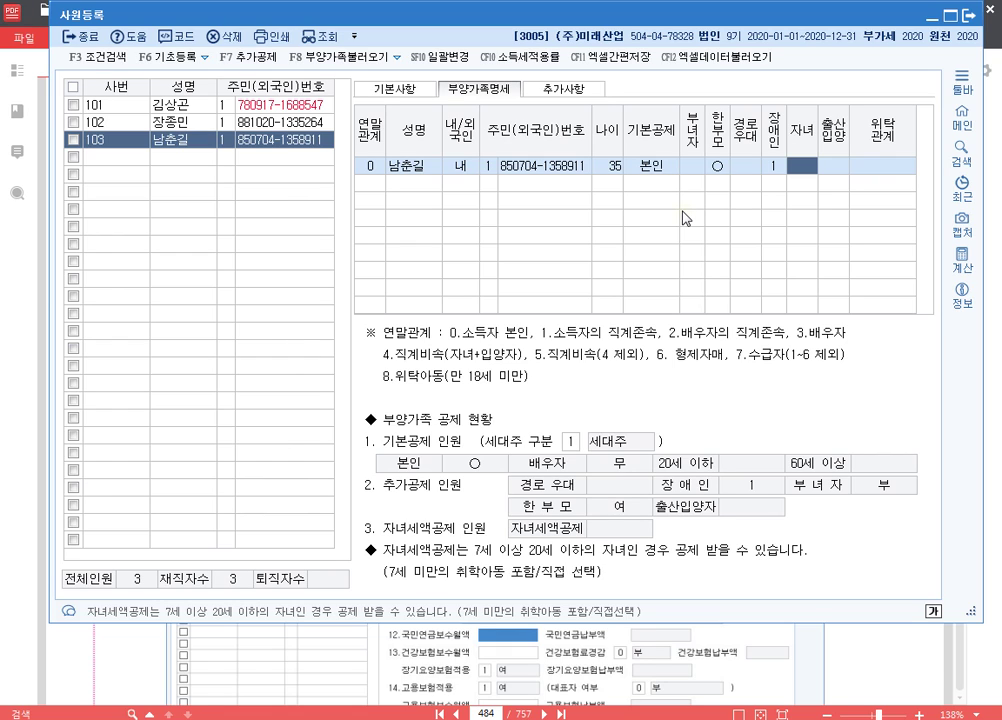
pyautogui.press('Return')
pyautogui.press('Return')
pyautogui.press('Return')
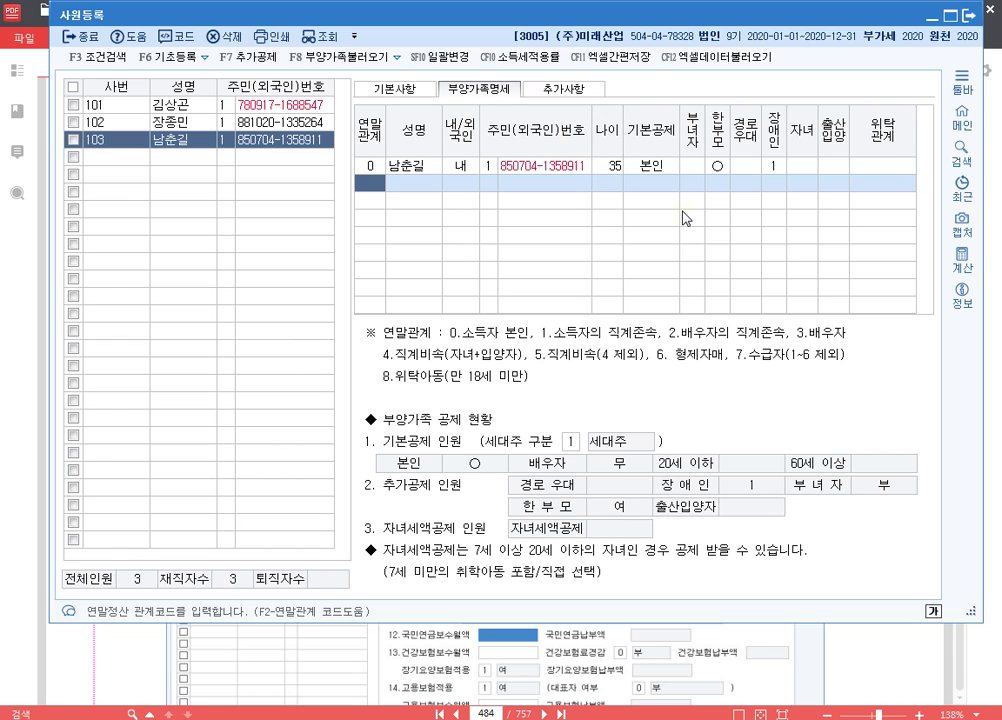
# - Add the child dependent with relation 4, the child's name and ID number, deduction 20세이하
pyautogui.write('4')
pyautogui.press('Return')
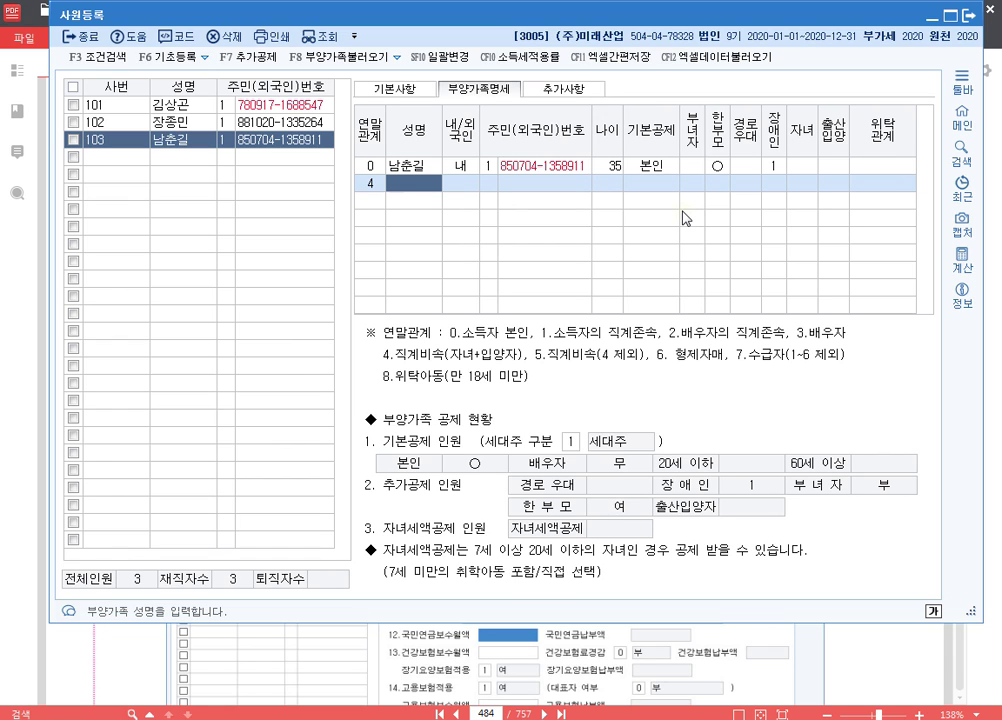
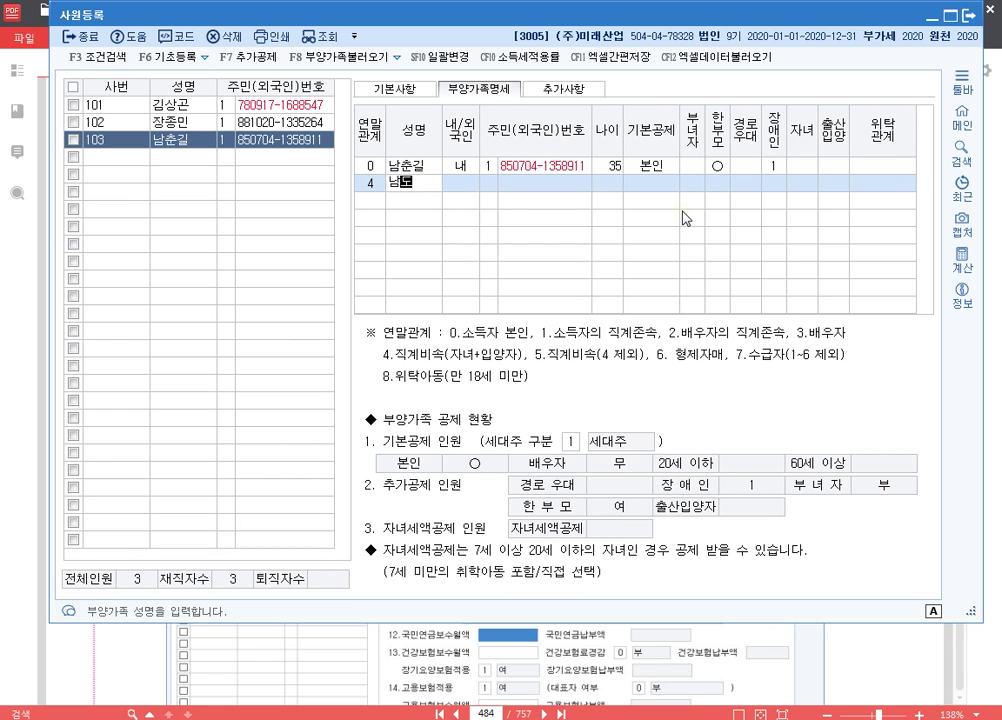
pyautogui.press('Return')
pyautogui.press('Return')
pyautogui.press('Return')
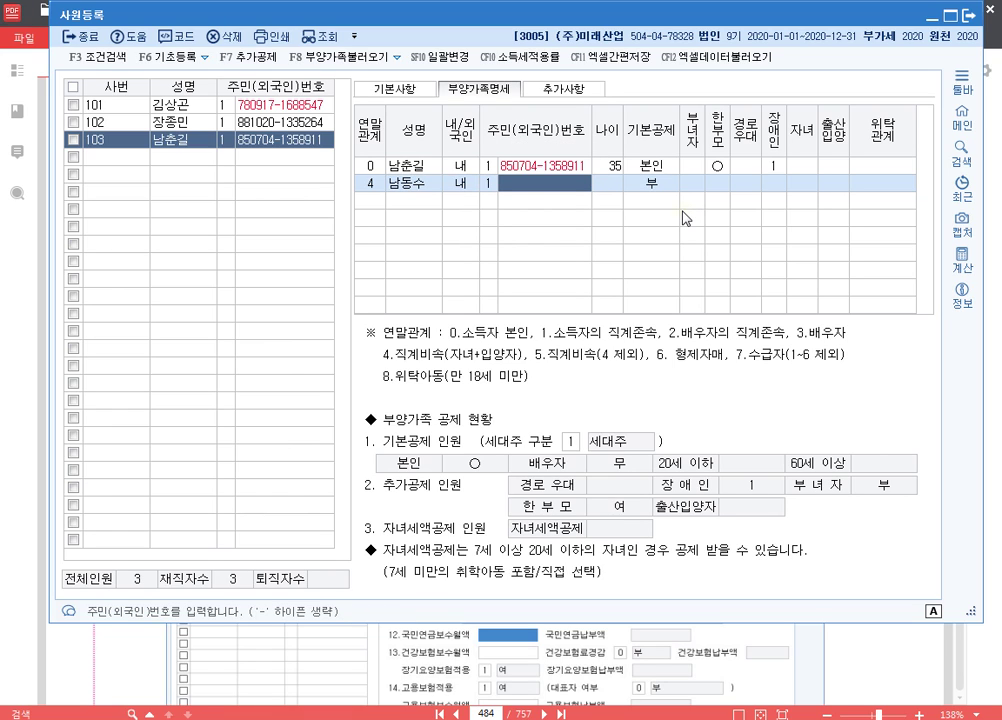
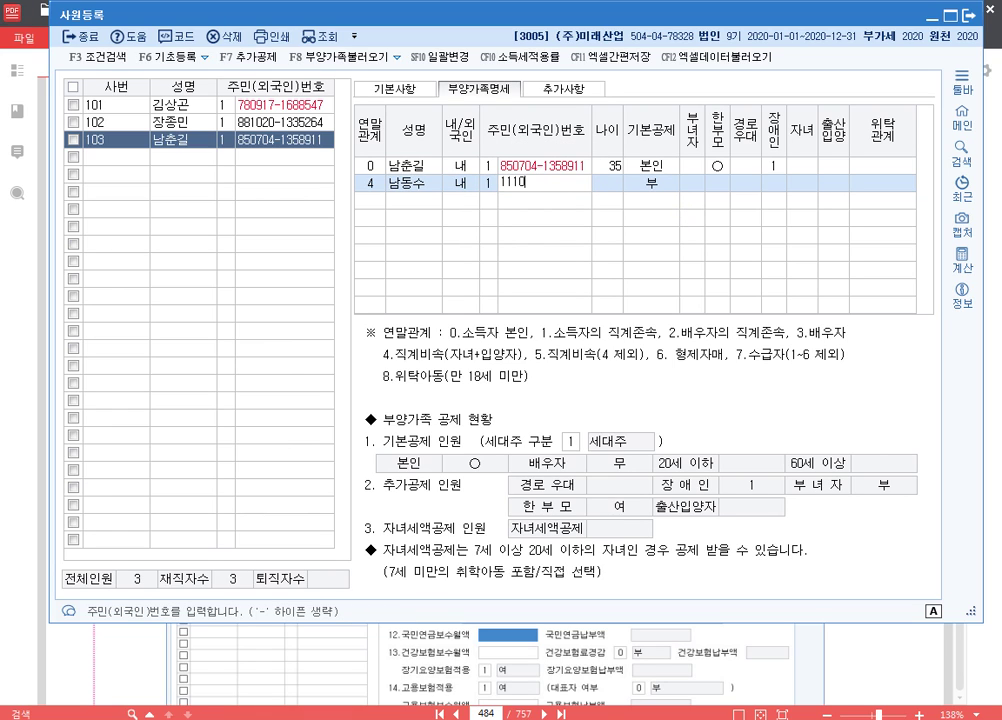
pyautogui.press('Return')
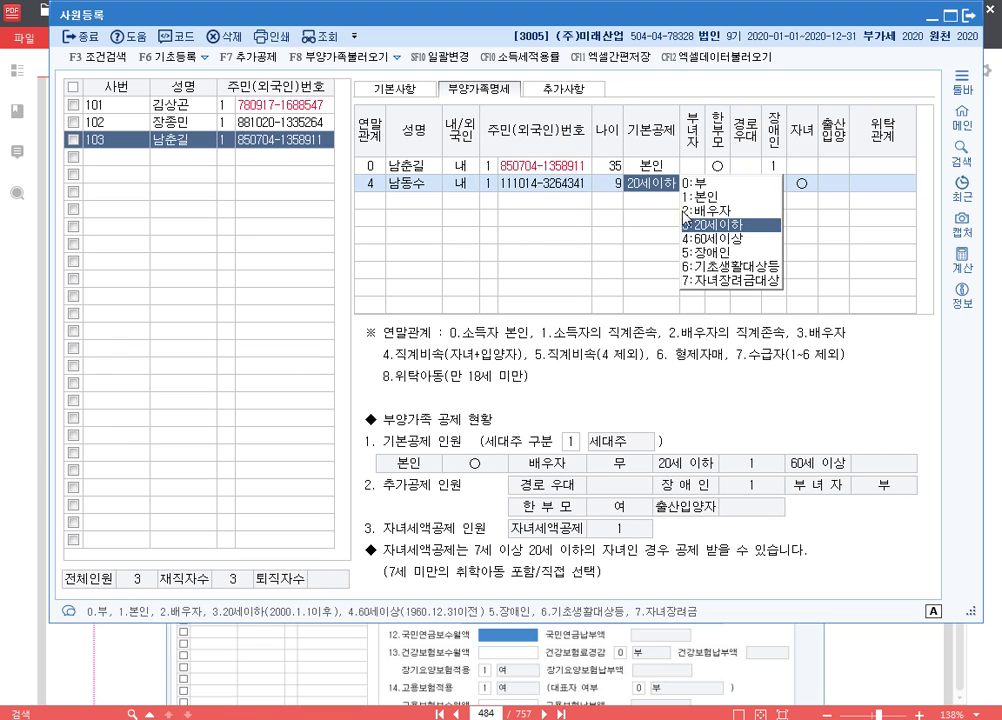
pyautogui.press('Return')
pyautogui.press('Return')
pyautogui.press('Return')
pyautogui.press('Return')
pyautogui.press('Return')
pyautogui.press('Return')
pyautogui.press('Return')
pyautogui.press('Return')
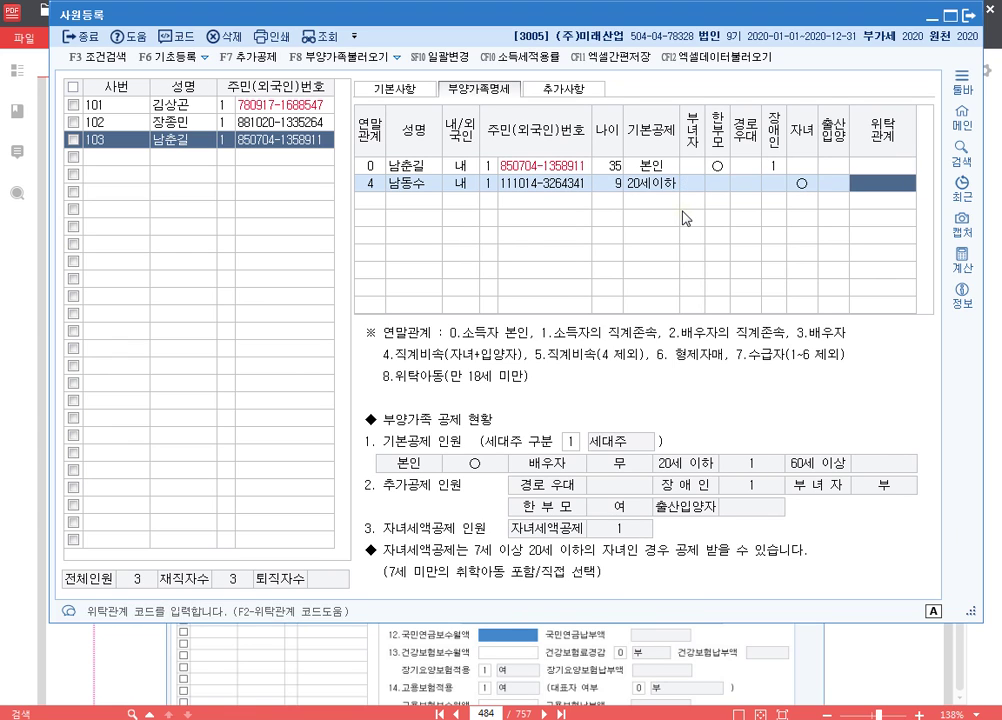
# - Add the parent dependent with relation 1, name and resident number, deduction 60세이상
pyautogui.write('1')
pyautogui.press('Return')
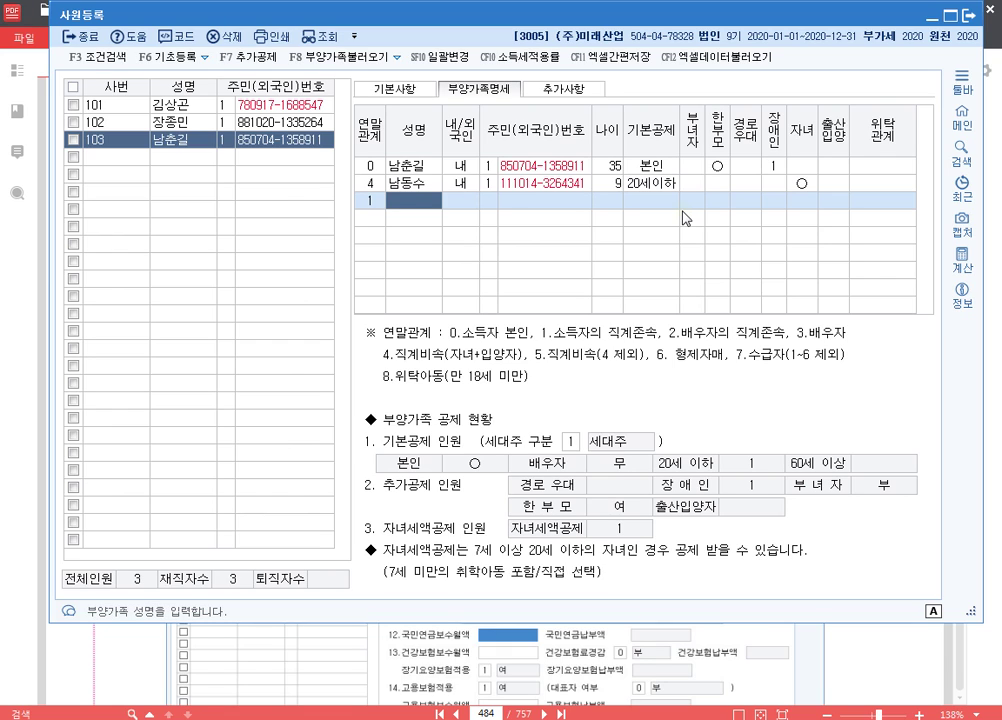
pyautogui.press('Return')
pyautogui.press('Return')
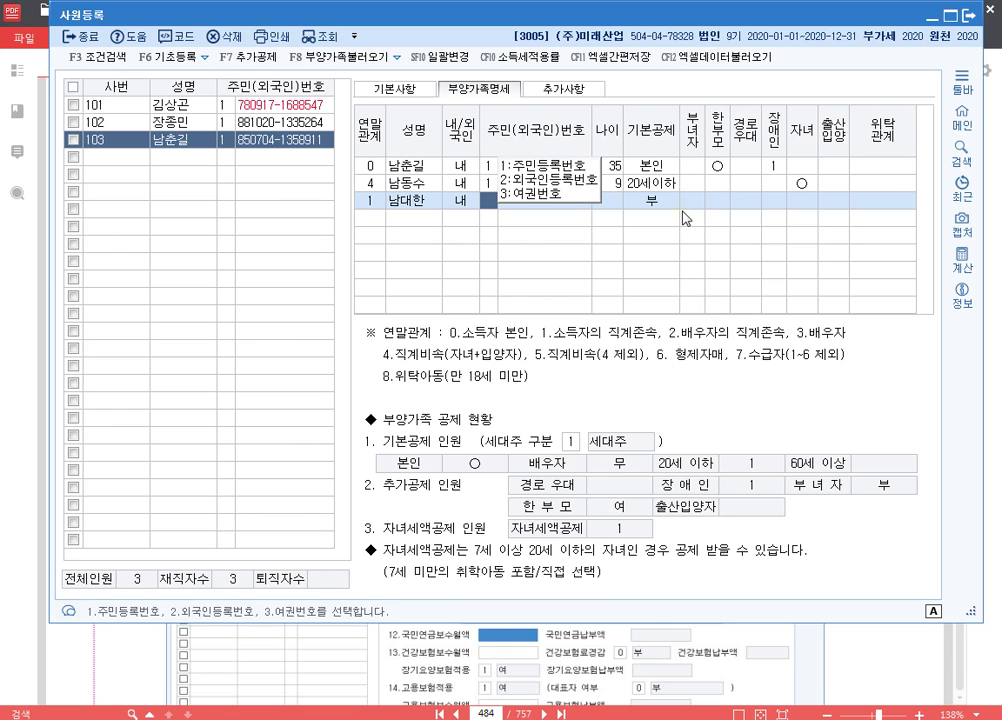
pyautogui.press('Return')
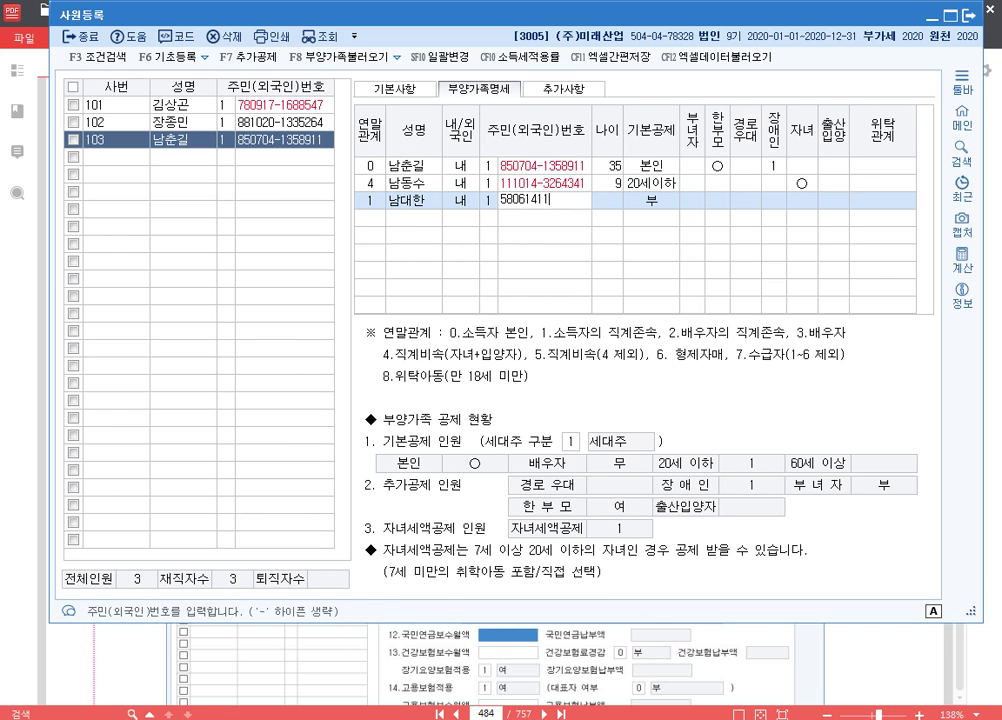
pyautogui.press('Return')
pyautogui.press('Return')
pyautogui.press('Return')
pyautogui.press('Return')
pyautogui.press('Return')
pyautogui.press('Return')
pyautogui.press('Return')
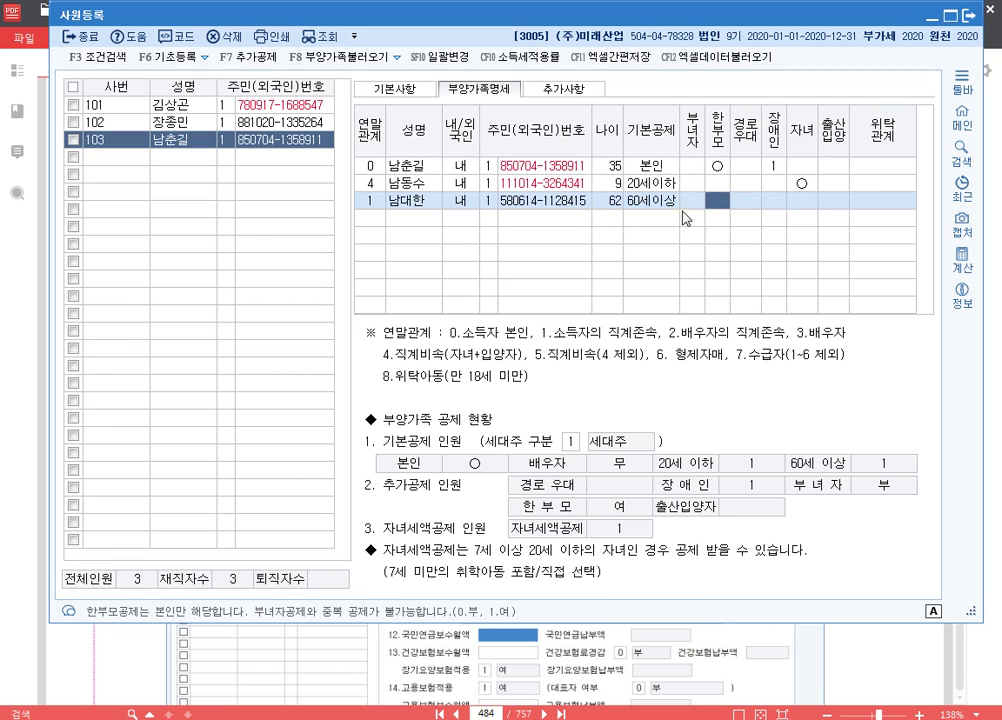
pyautogui.press('Return')
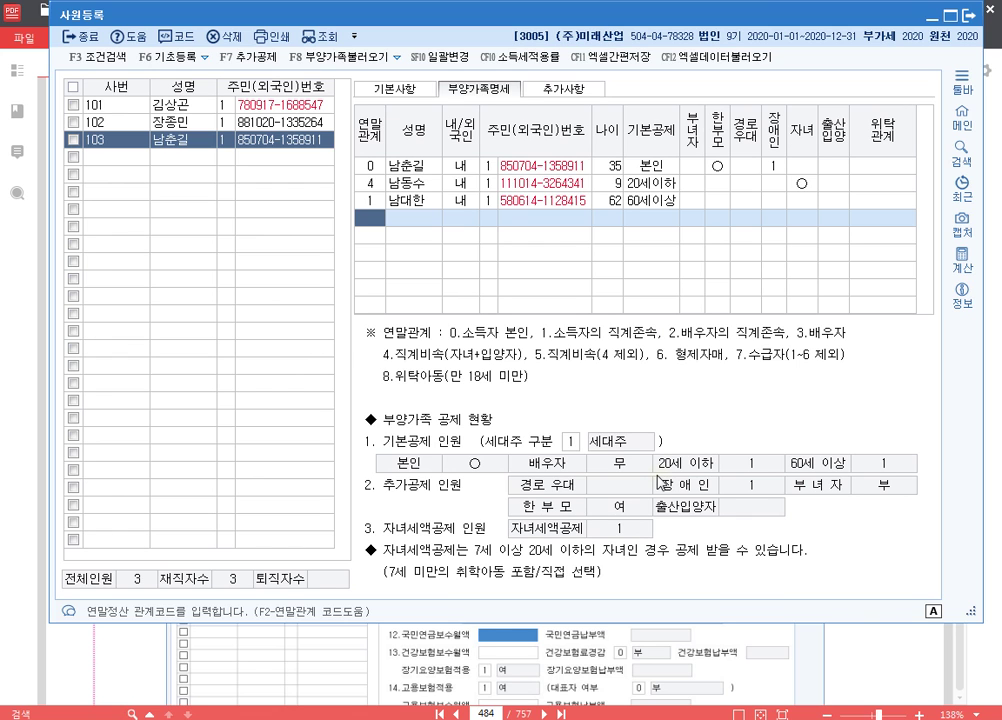
# - Turn the workbook PDF to page 485's [자료 4] for employee 104, then return to KcLep
pyautogui.click(839, 664)
pyautogui.scroll(-2, 706, 499)
pyautogui.scroll(-10, 706, 499)
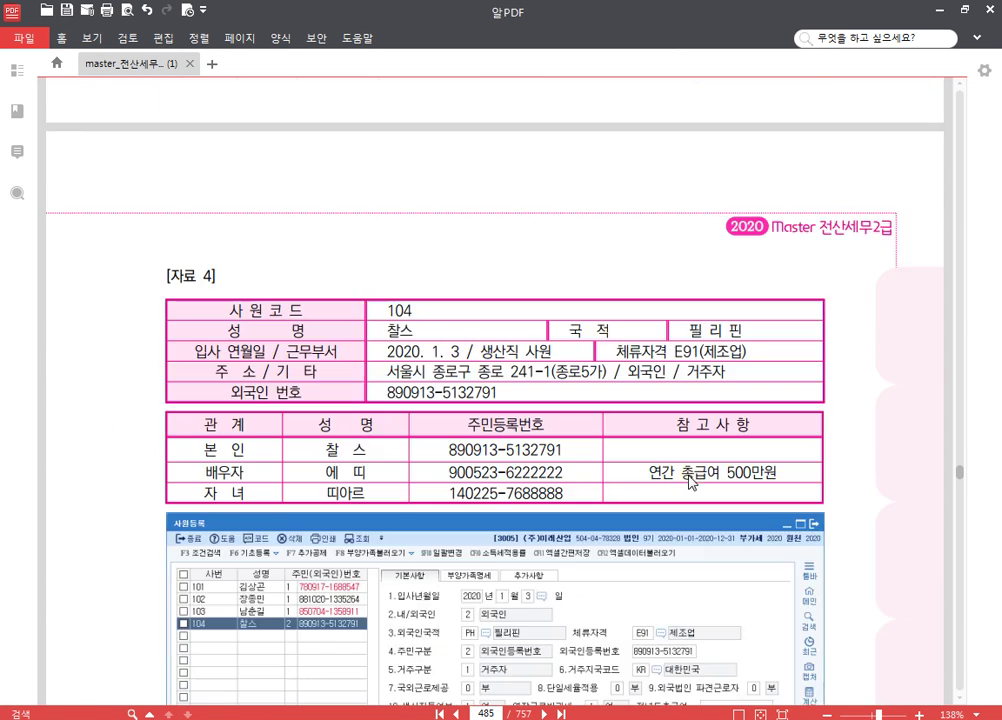
pyautogui.scroll(3, 683, 475)
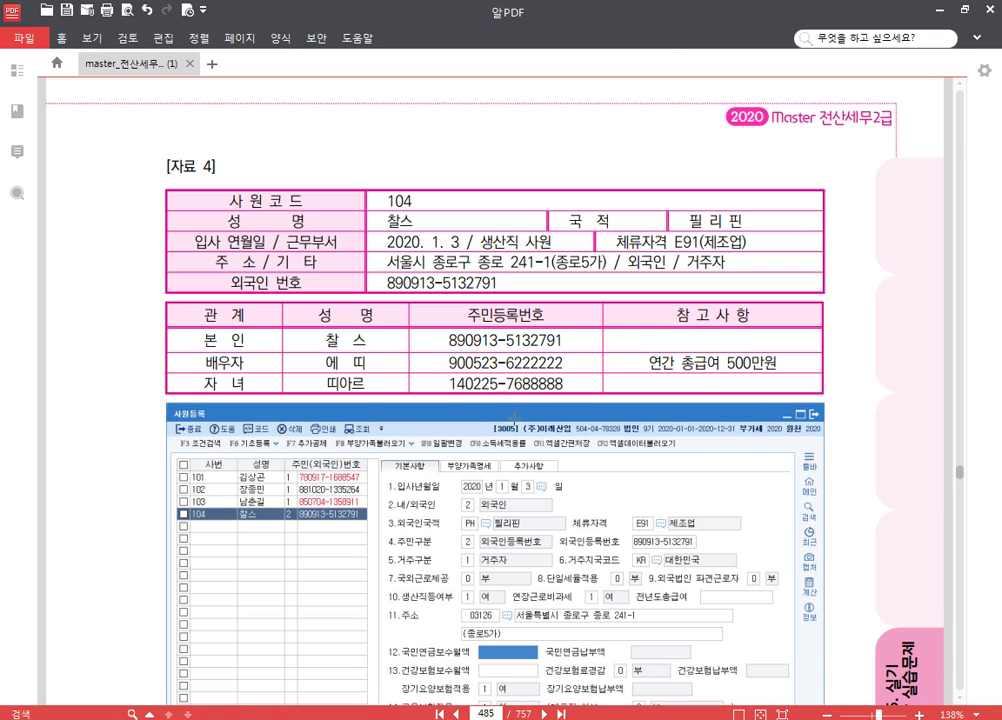
pyautogui.hotkey('alt', 'Tab')
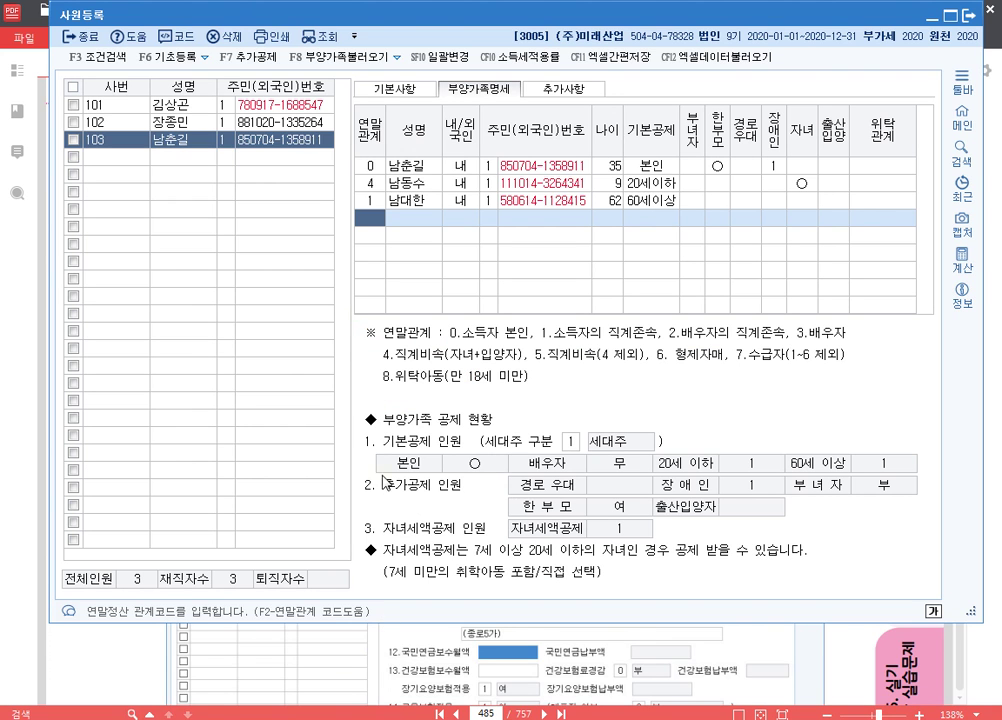
# - Add employee code 104 with the employee's name and foreigner registration number
pyautogui.click(250, 197)
pyautogui.click(414, 90)
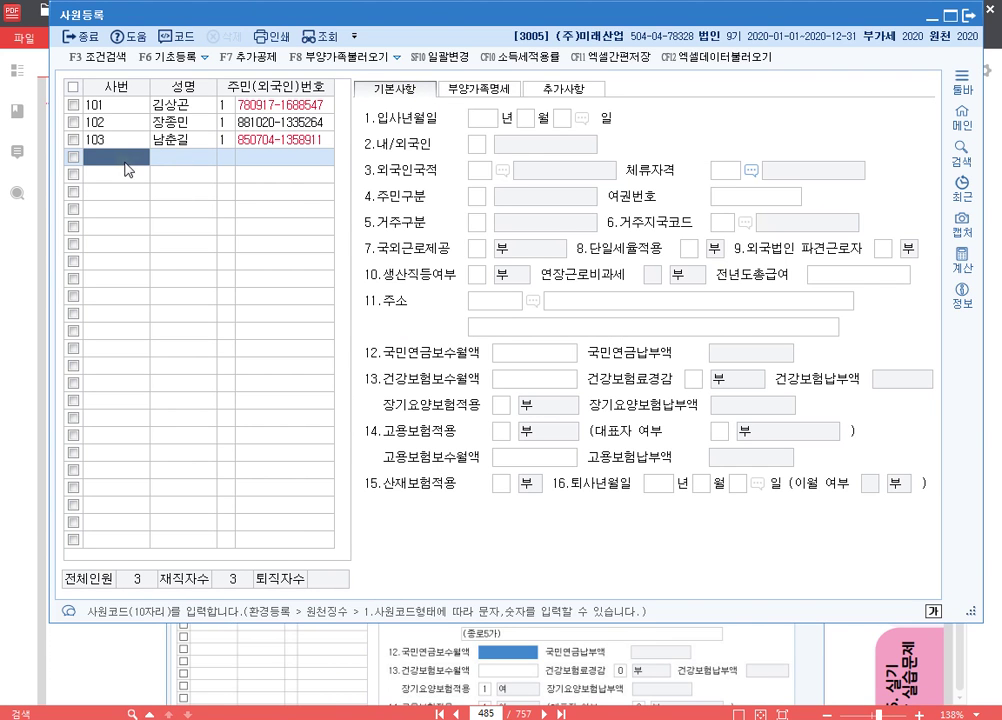
pyautogui.write('104')
pyautogui.press('Return')
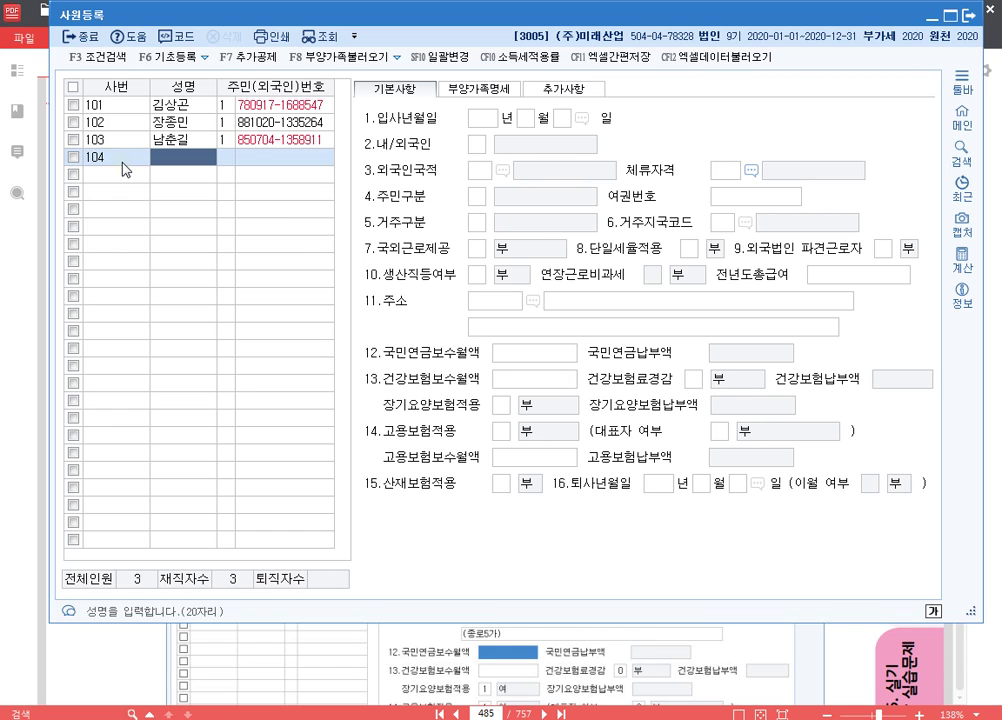
pyautogui.write('찰스')
pyautogui.press('Return')
pyautogui.press('Return')
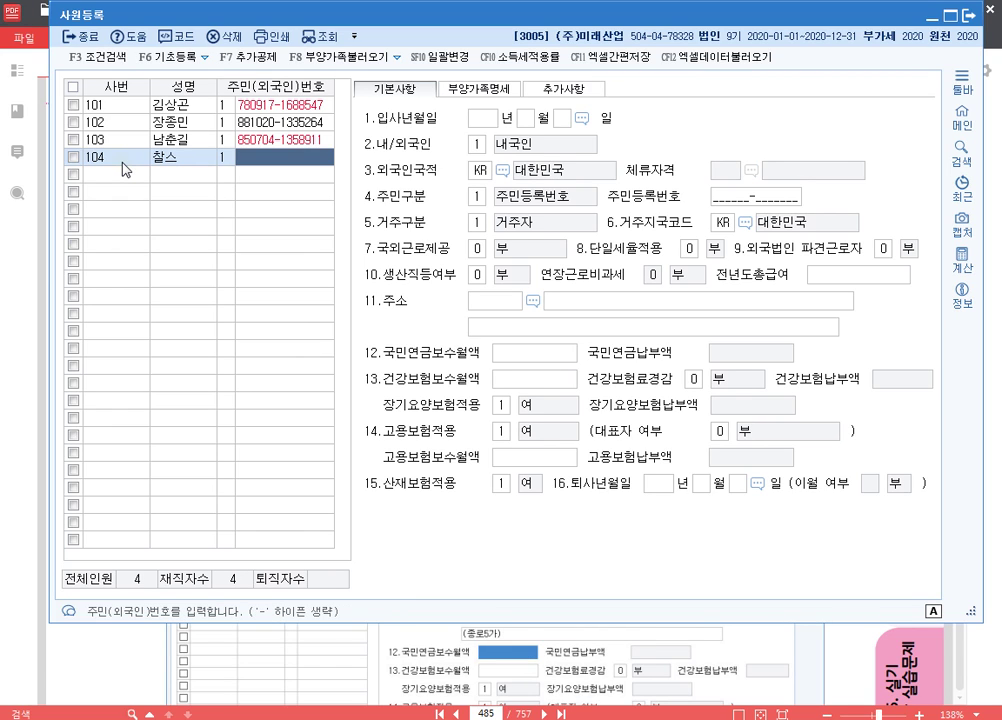
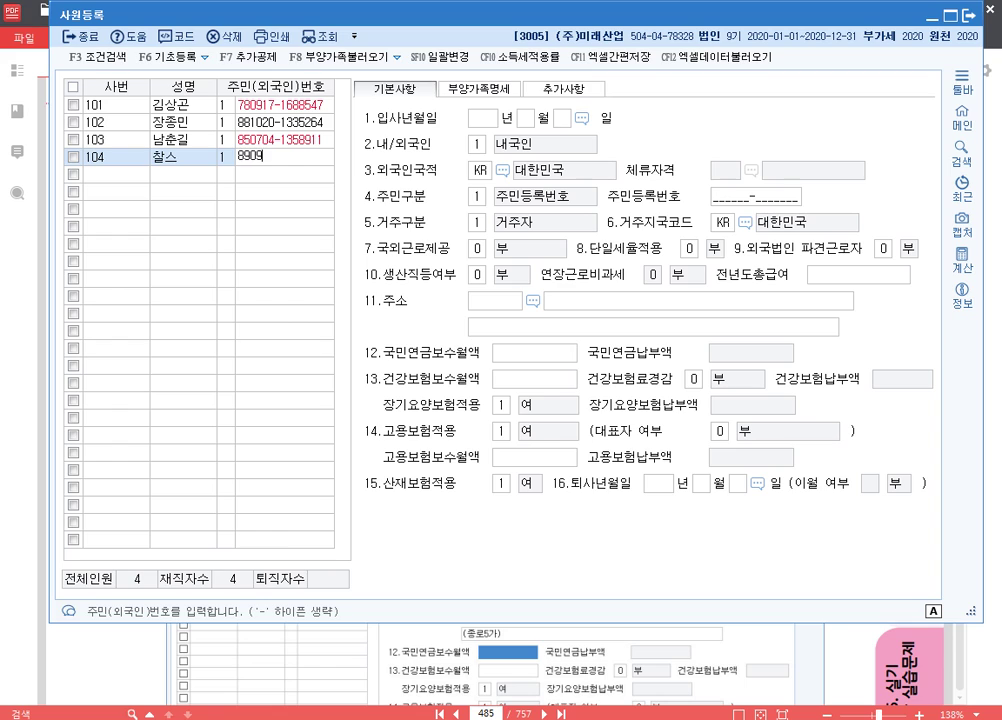
pyautogui.press('Return')
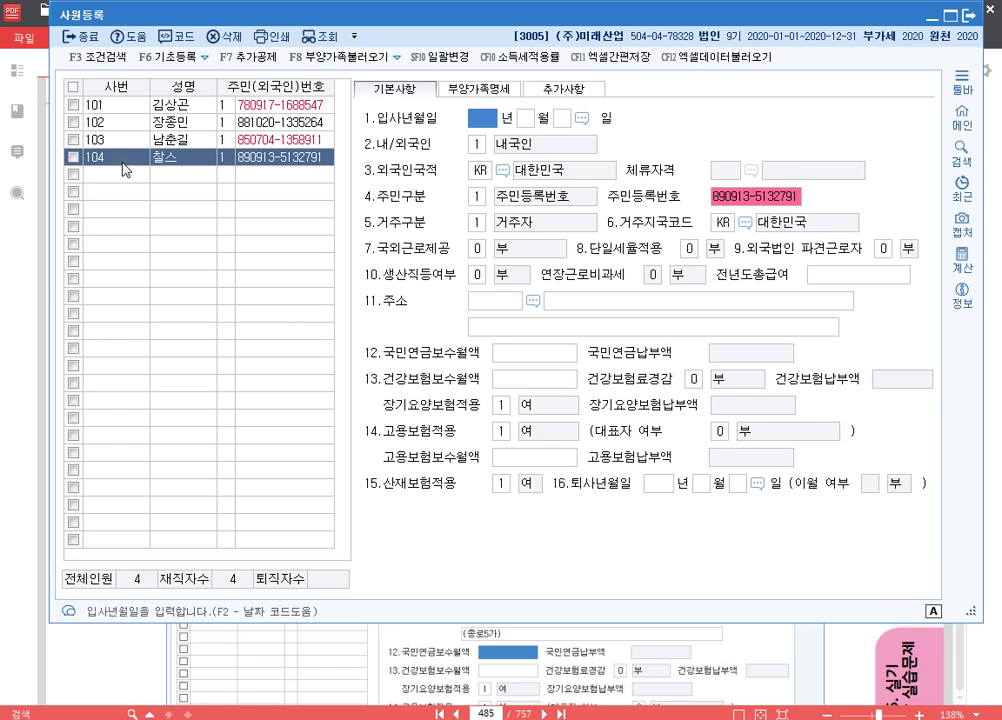
# - Set the hire date to 2020-01-03 and the ID type to 2 (외국인등록번호)
pyautogui.write('20200103')
pyautogui.press('Return')
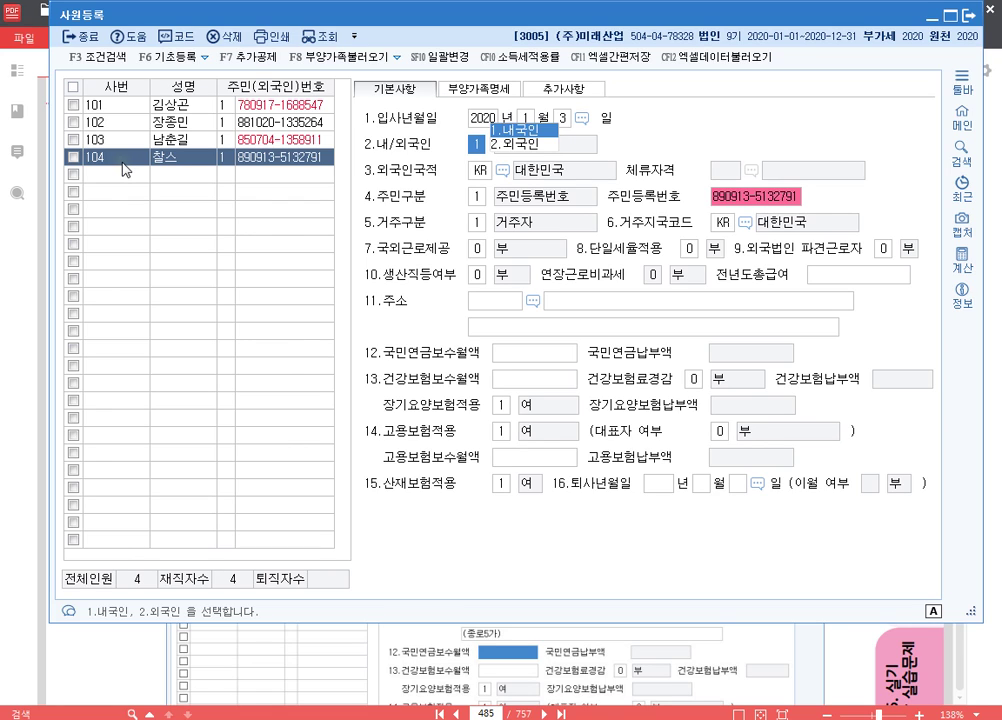
pyautogui.press('Return')
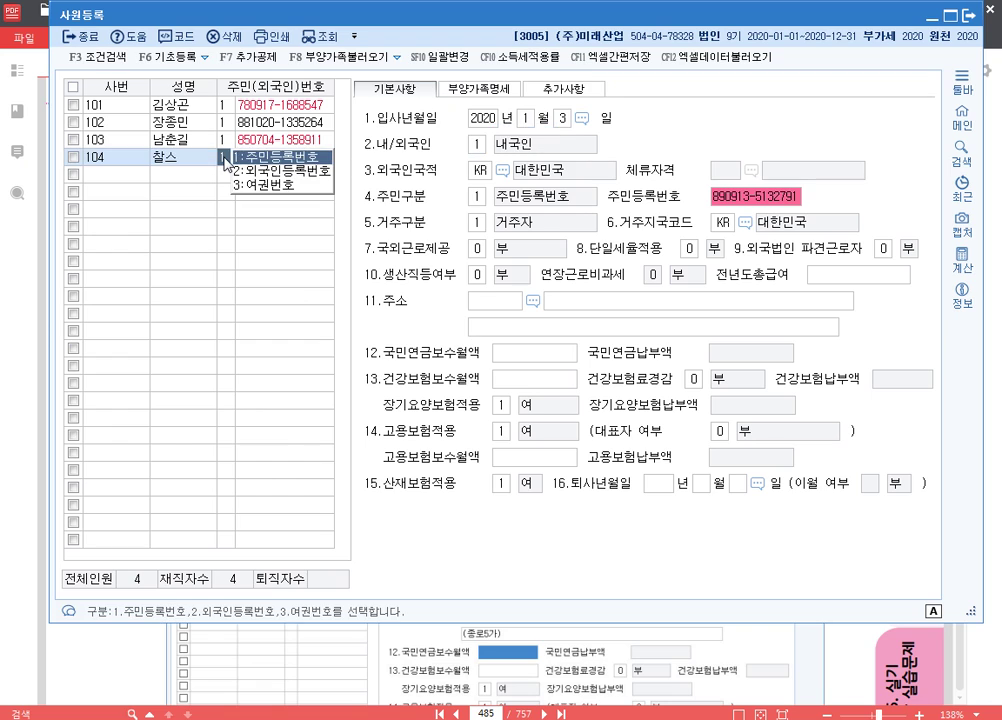
pyautogui.write('2')
pyautogui.press('Return')
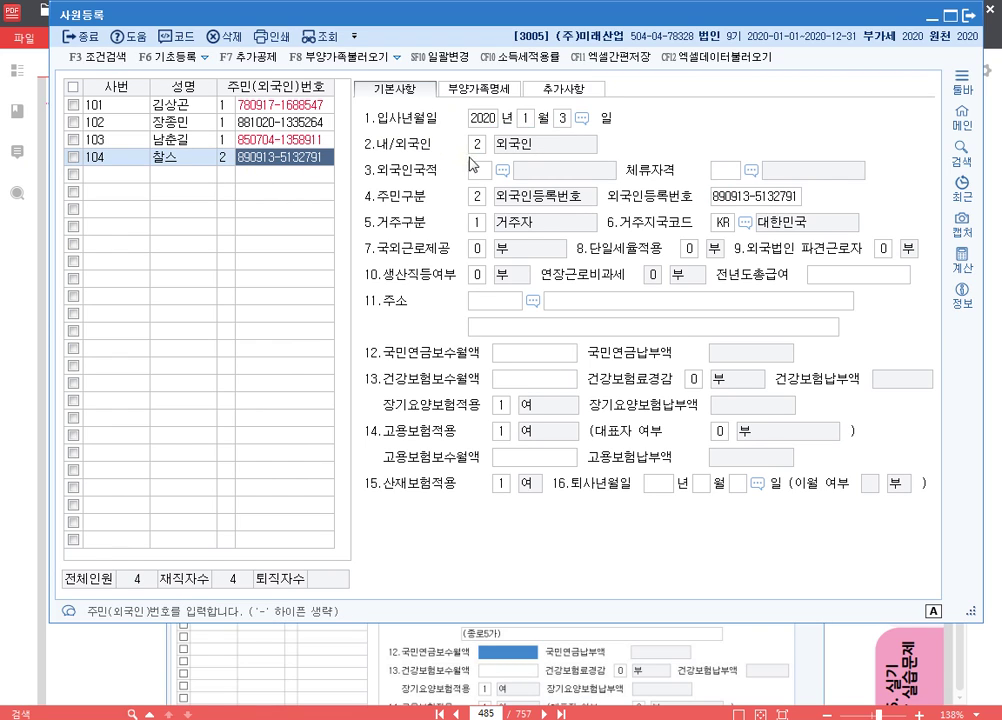
# - Mark employee 104 as a foreigner with PH 필리핀 nationality and E91 제조업 stay status
pyautogui.click(482, 148)
pyautogui.press('Return')
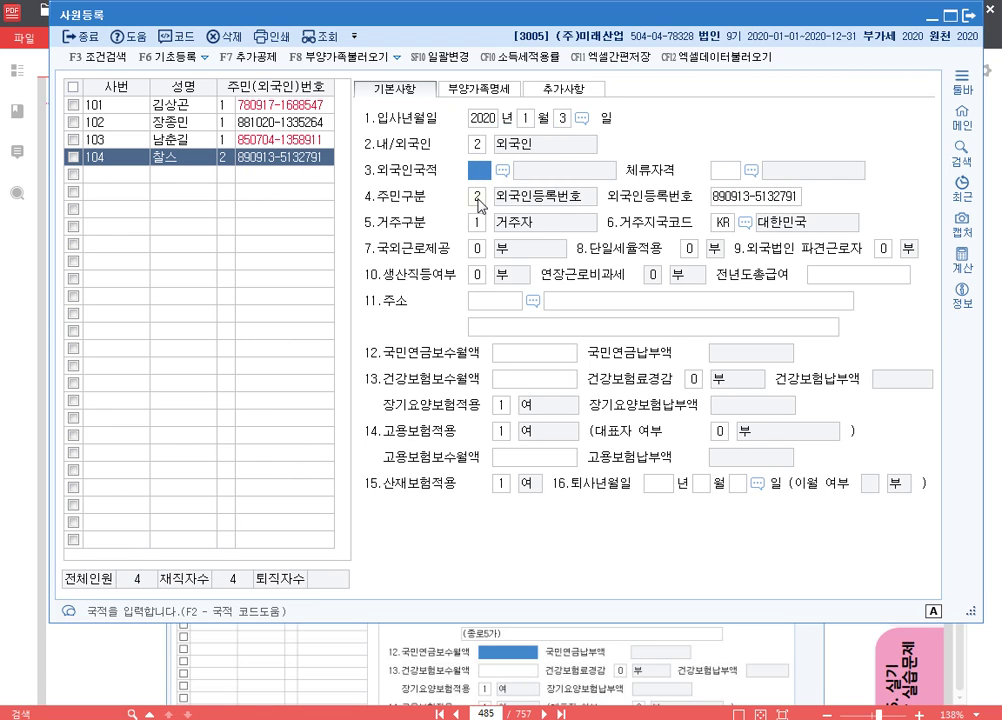
pyautogui.press('F2')
pyautogui.write('필')
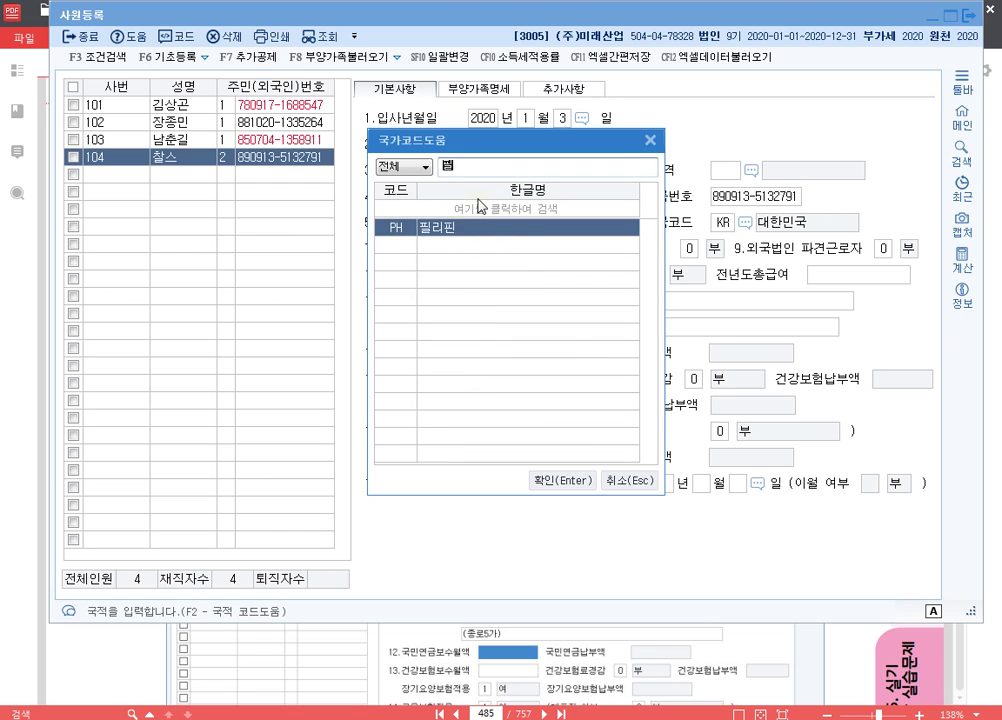
pyautogui.press('Return')
pyautogui.press('F2')
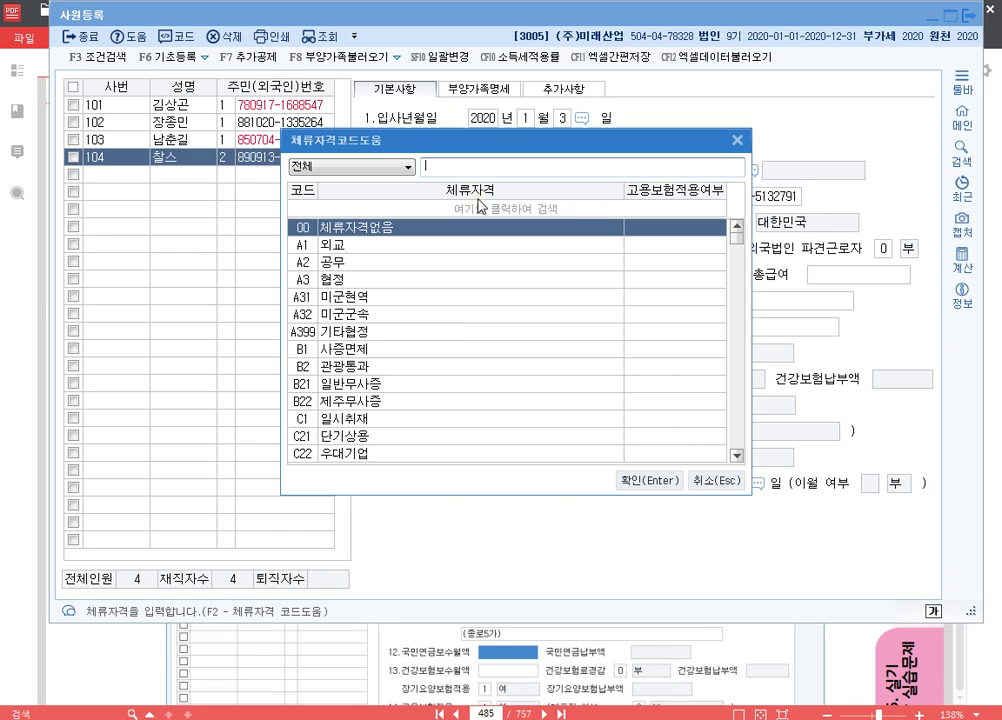
pyautogui.write('제조')
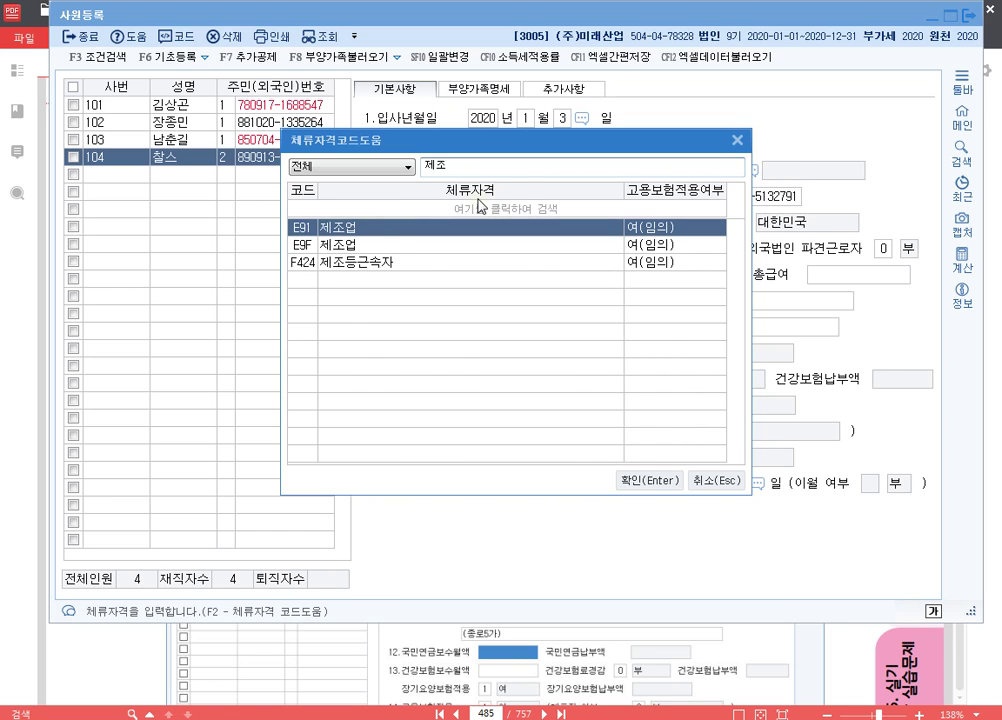
pyautogui.press('Return')
# - Keep the ID type and residency, and set production worker and overtime tax exemption to 1
pyautogui.press('Return')
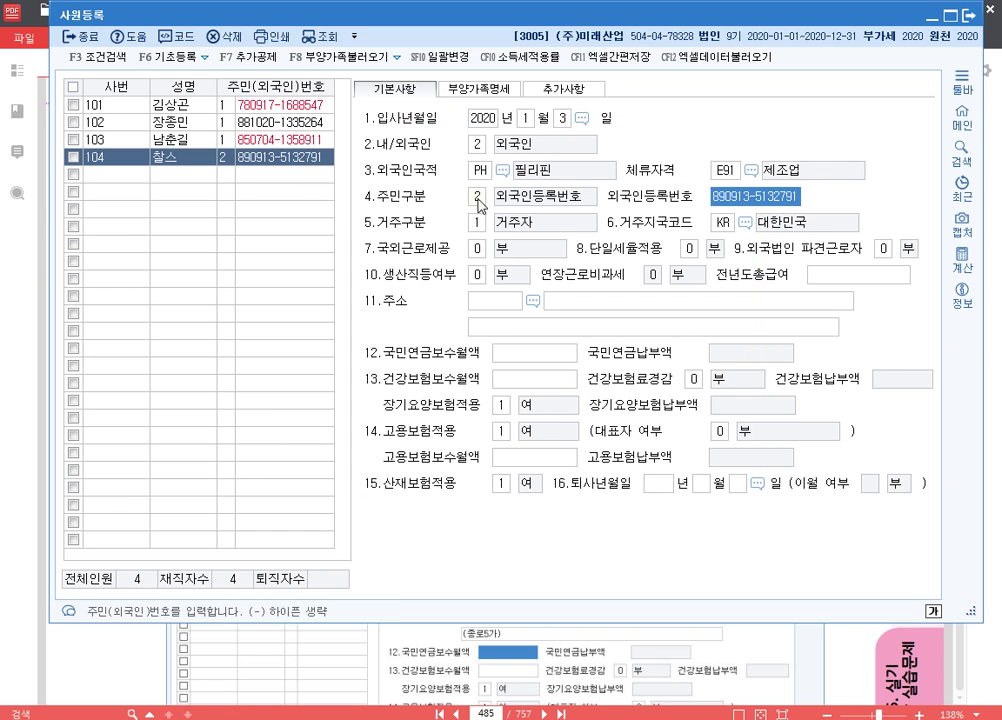
pyautogui.press('Return')
pyautogui.press('Return')
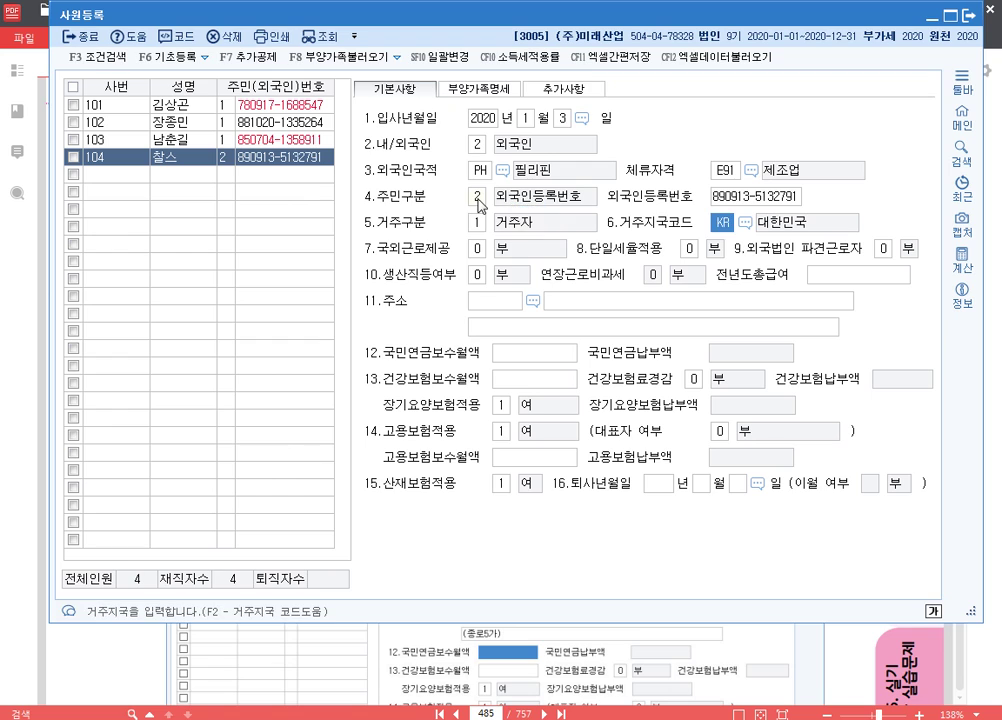
pyautogui.press('Return')
pyautogui.press('Return')
pyautogui.press('Return')
pyautogui.press('Return')
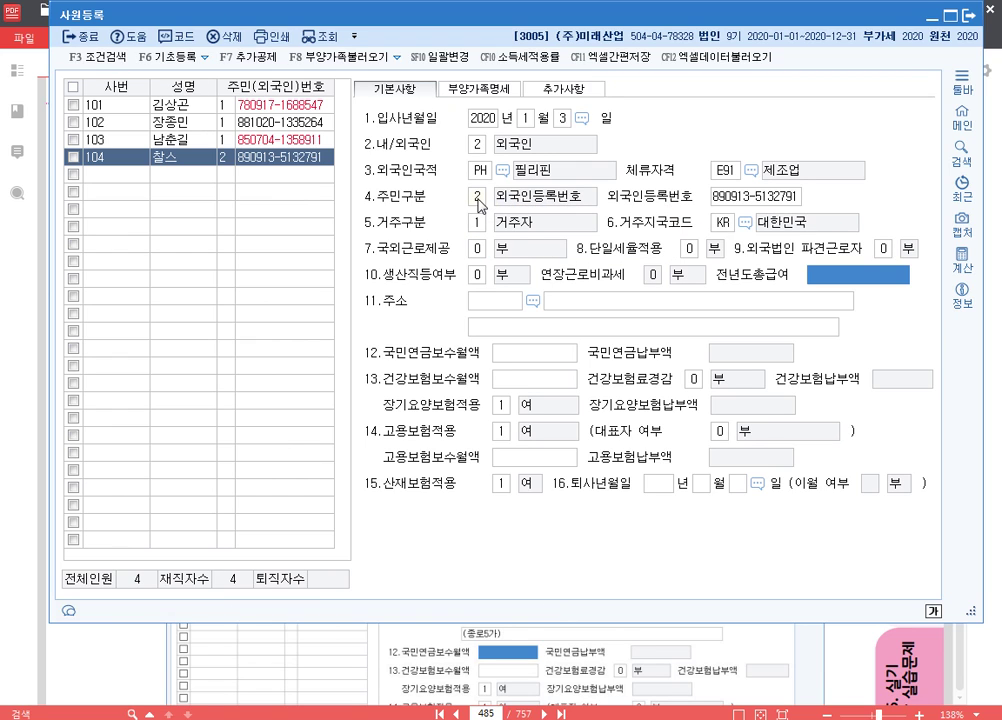
pyautogui.write('1')
pyautogui.press('Return')
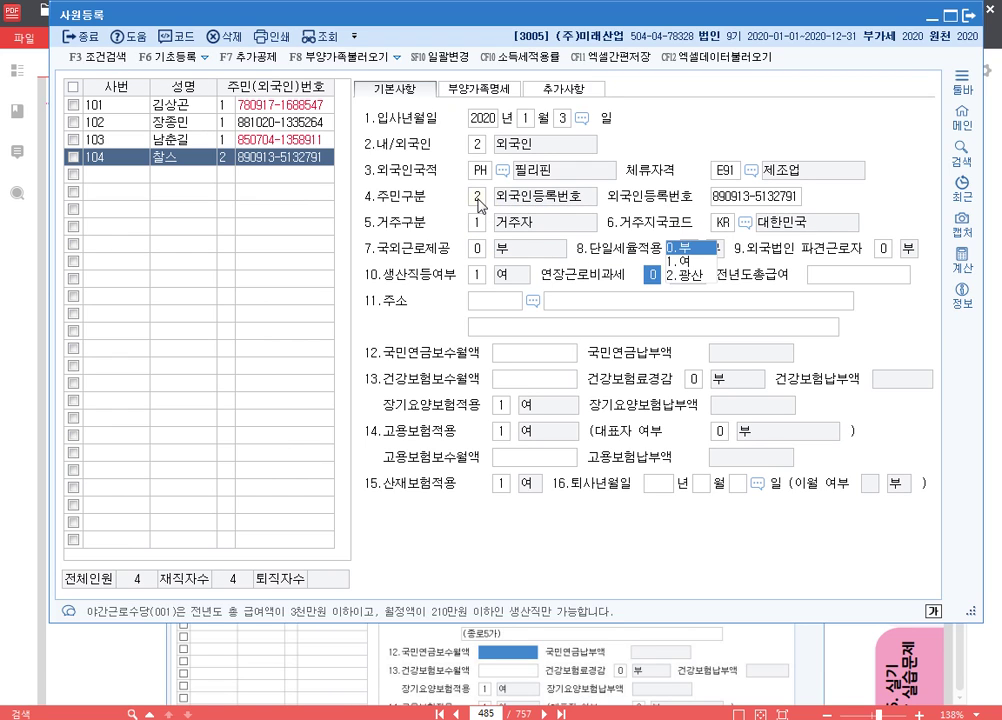
pyautogui.write('1')
pyautogui.press('Return')
pyautogui.press('Return')
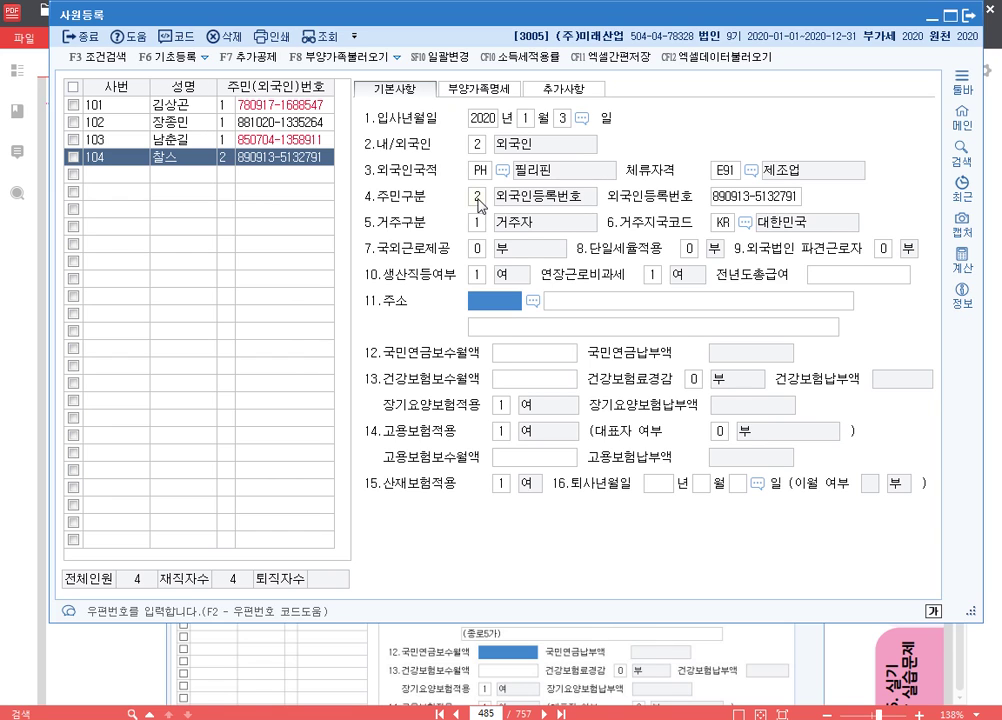
# - Search the postcode and fill in employee 104's road address
pyautogui.write('ㅈㅗㅇ로')
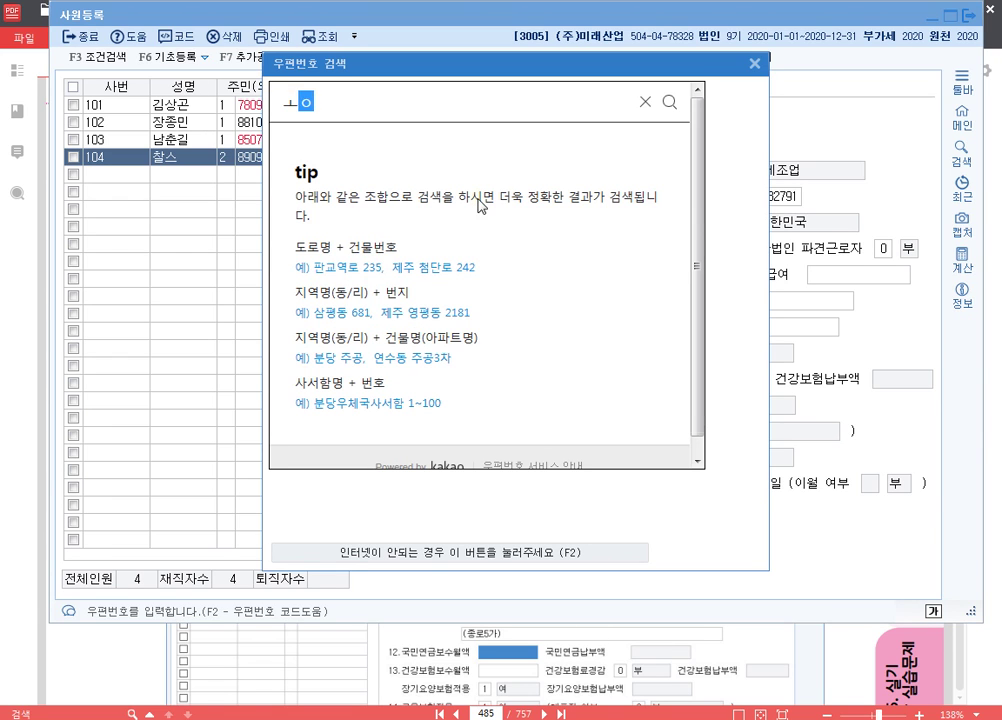
pyautogui.press('BackSpace')
pyautogui.press('BackSpace')
pyautogui.press('BackSpace')
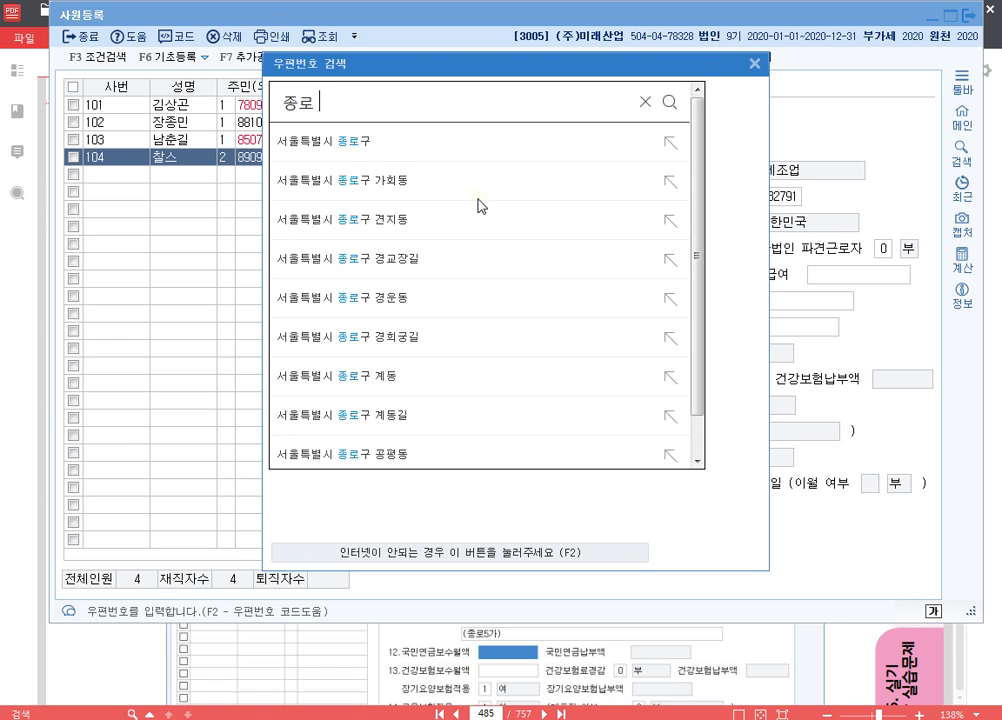
pyautogui.press('Return')
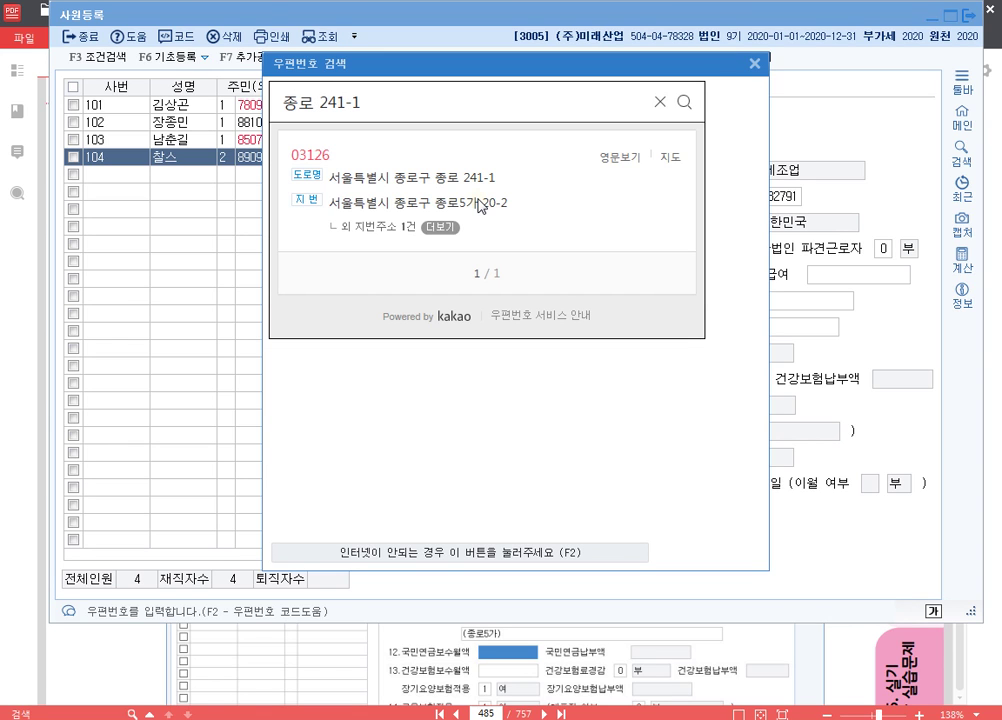
pyautogui.click(400, 178)
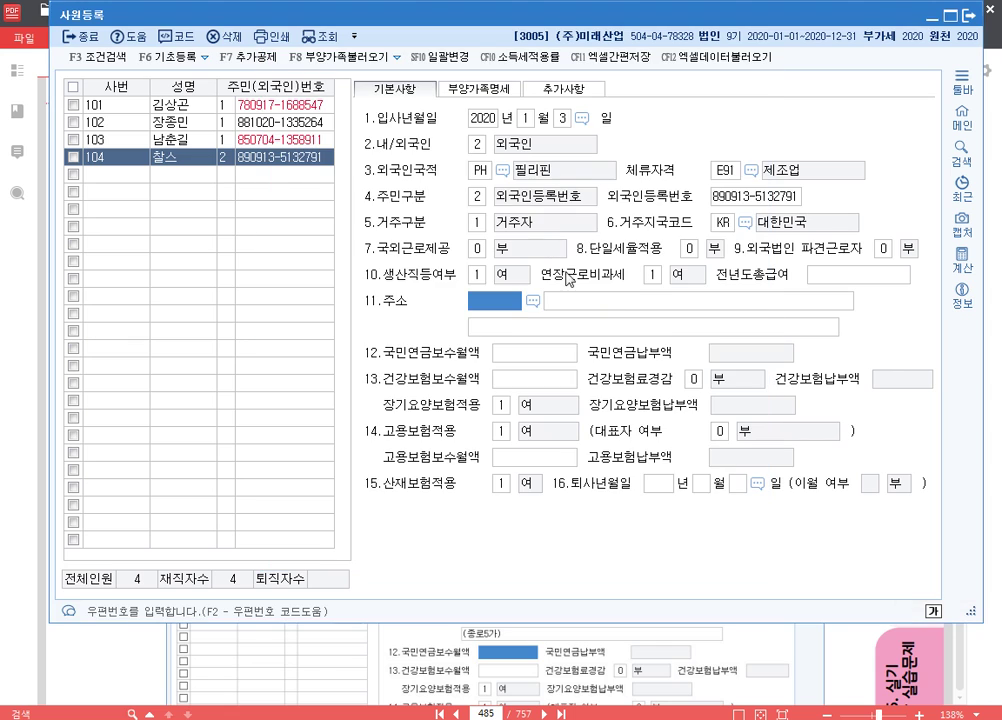
pyautogui.press('Return')
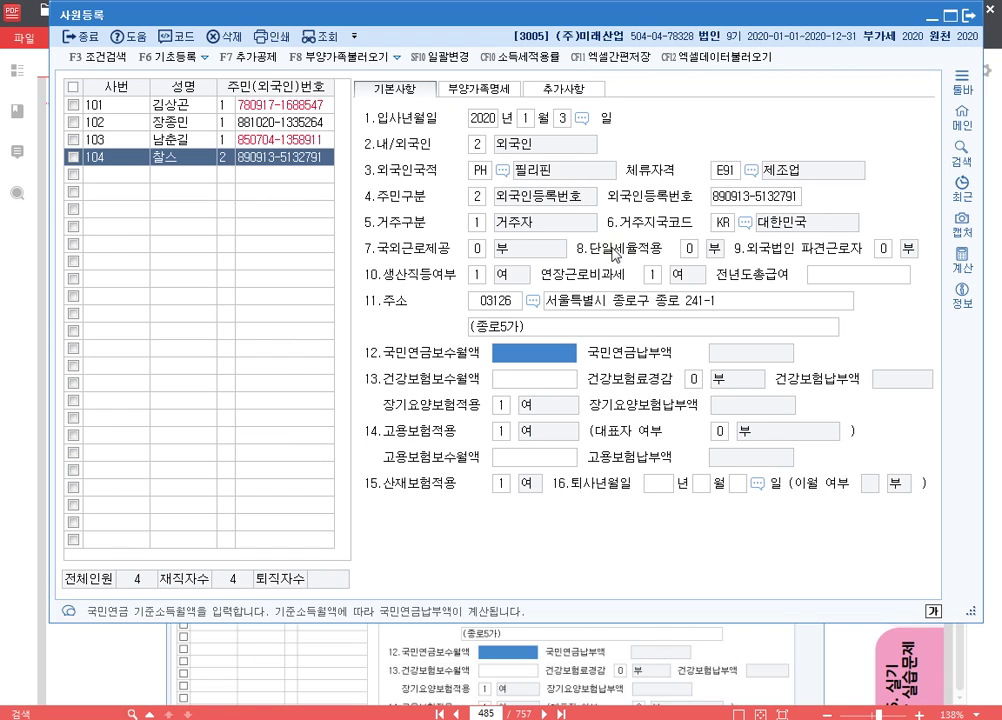
pyautogui.press('F9')
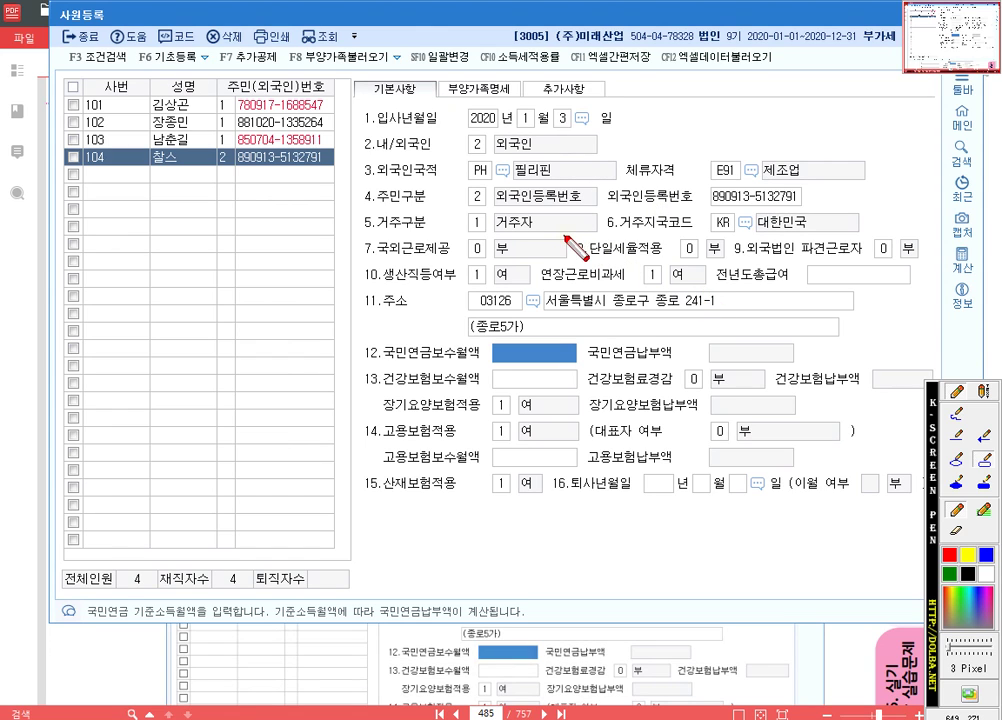
# - Box the 8.단일세율적용 setting with the screen pen, clear it, and show employee 104's dependents
pyautogui.moveTo(575, 234)
pyautogui.mouseDown()
pyautogui.moveTo(633, 256)
pyautogui.moveTo(733, 262)
pyautogui.mouseUp()
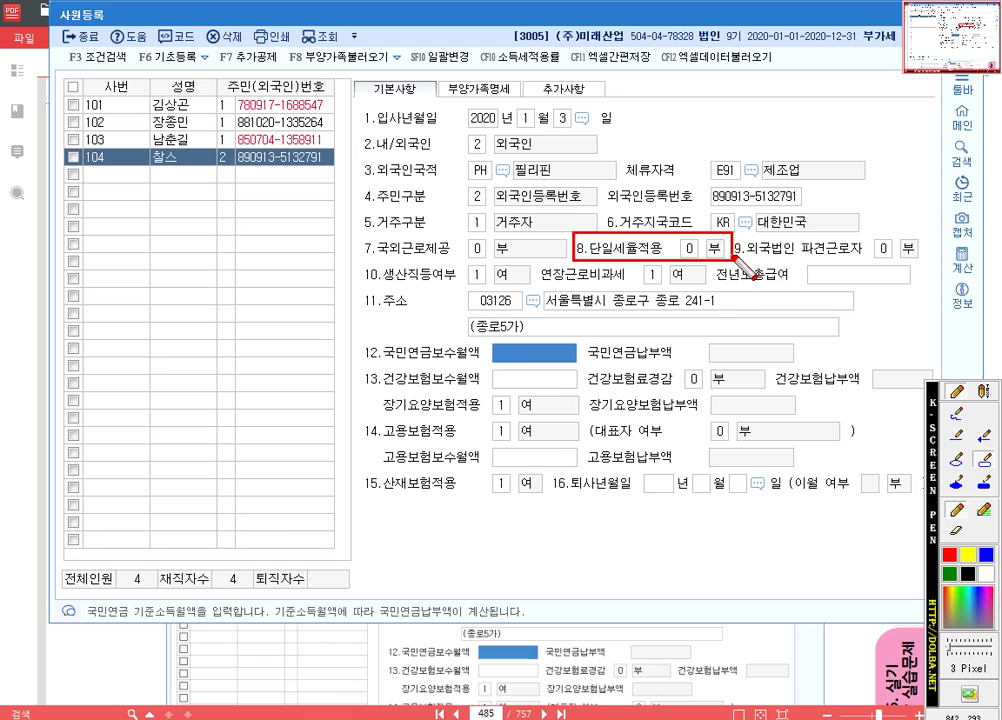
pyautogui.press('Escape')
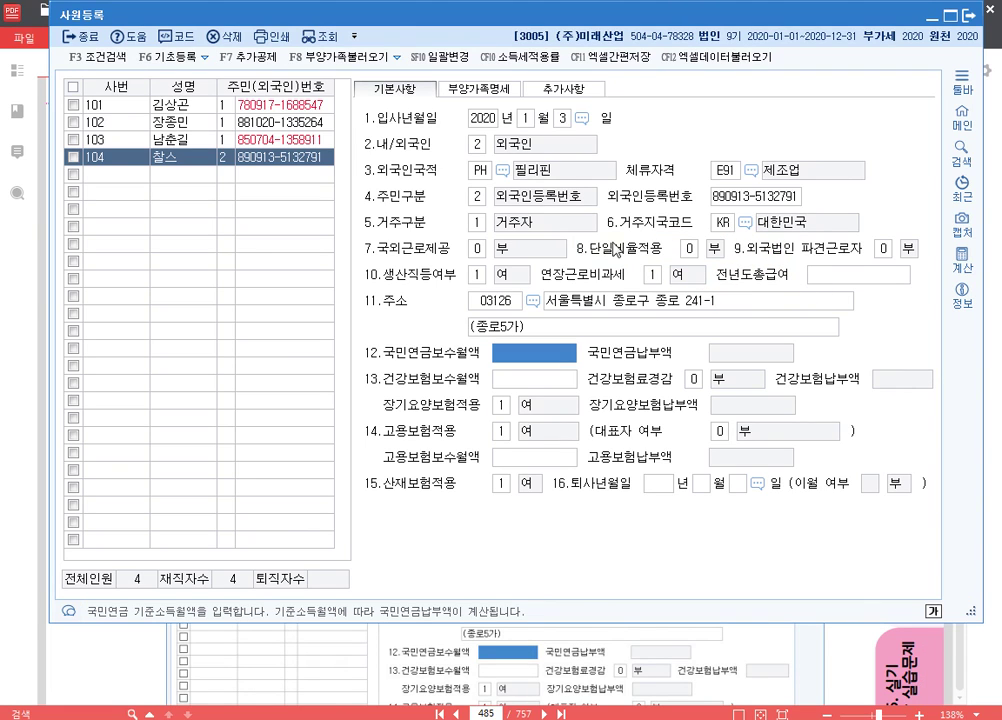
pyautogui.click(482, 92)
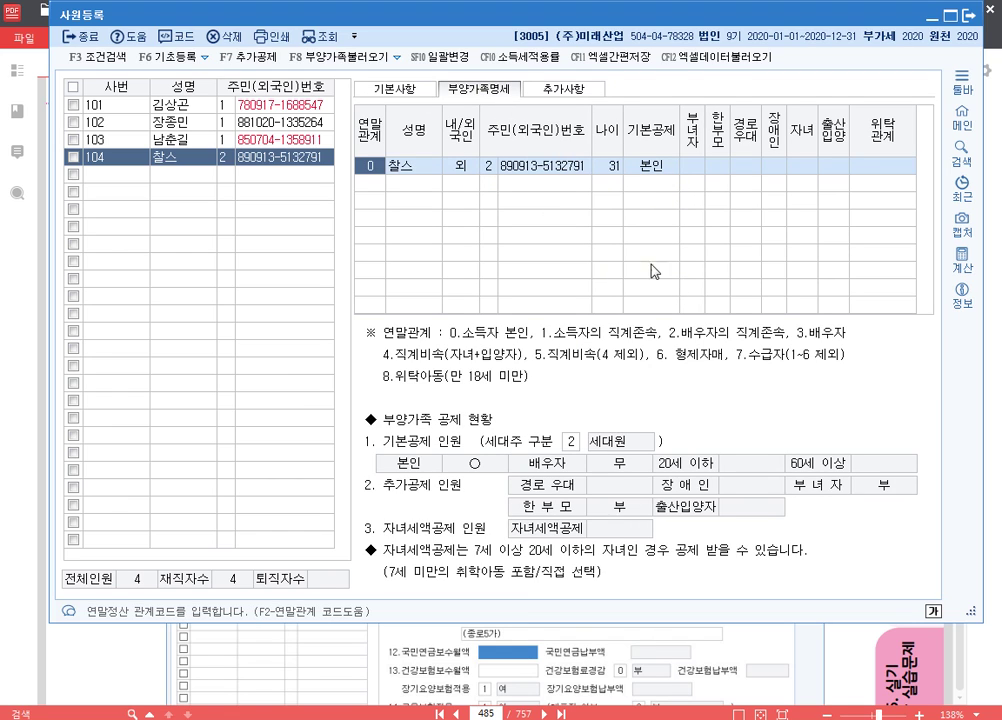
# - Add the spouse as relation 3, foreigner, with foreigner registration number and 배우자 deduction
pyautogui.click(380, 184)
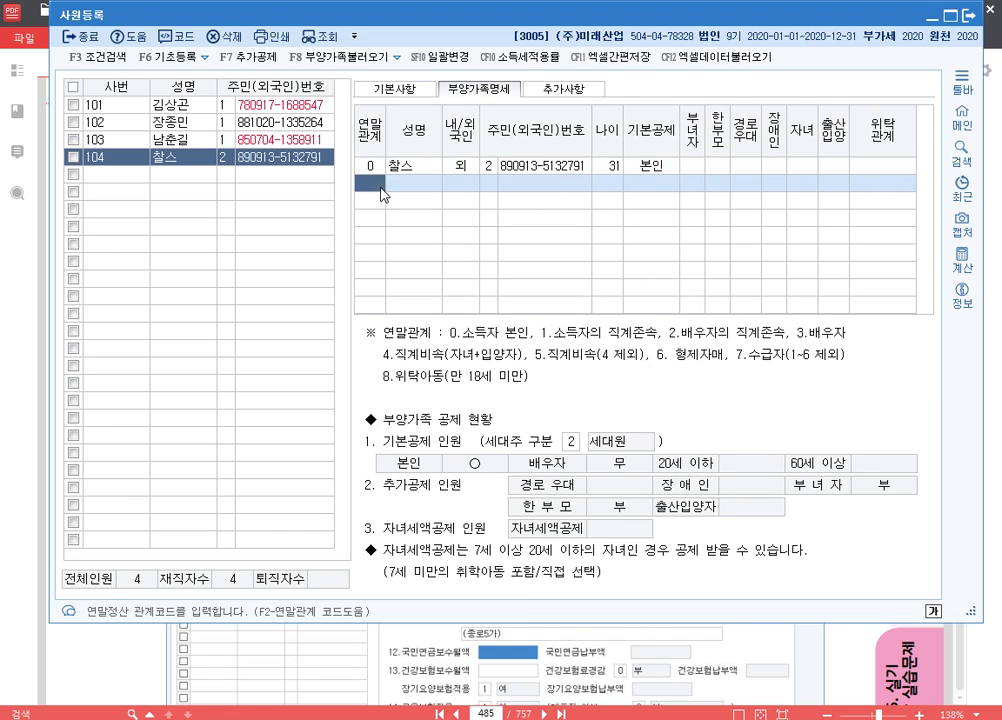
pyautogui.write('3')
pyautogui.press('Return')
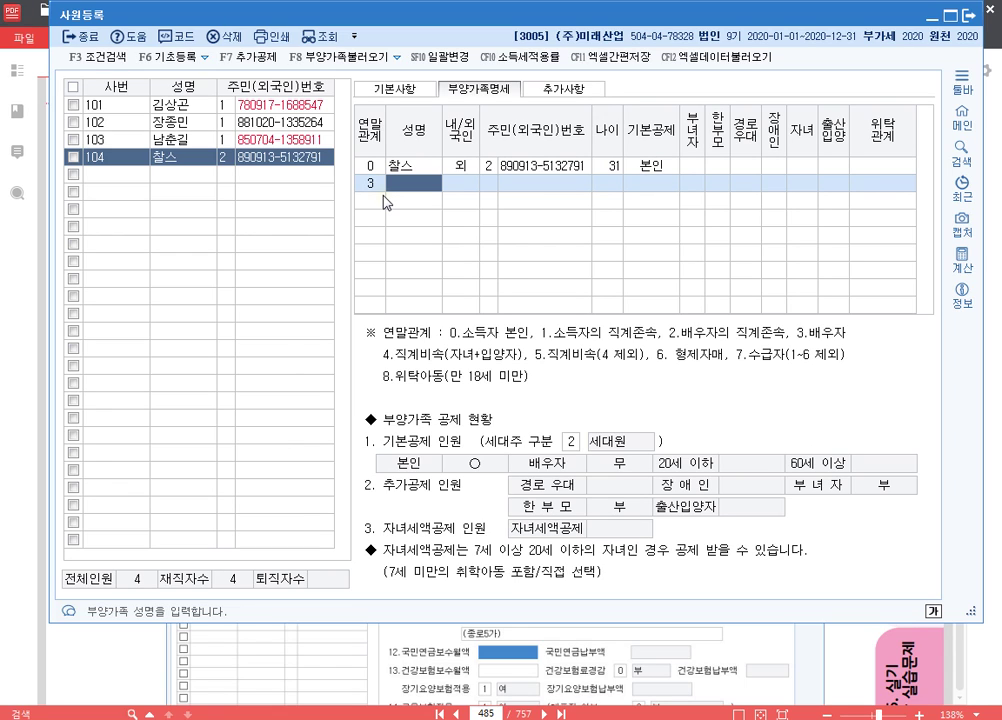
pyautogui.write('예디')
pyautogui.press('Return')
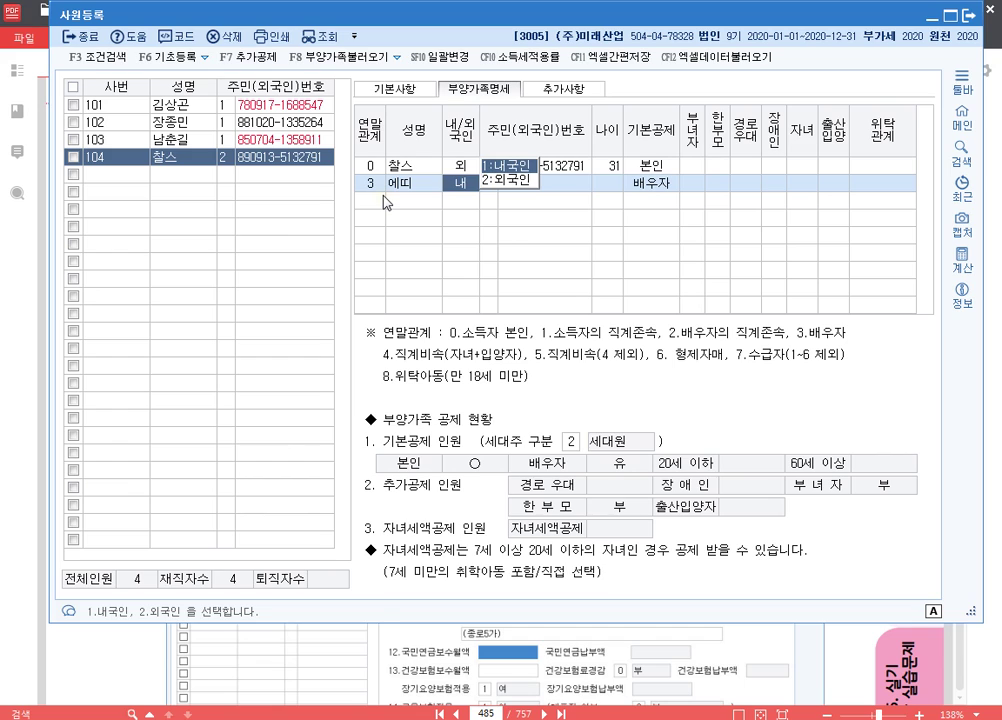
pyautogui.write('2')
pyautogui.press('Return')
pyautogui.write('2')
pyautogui.press('Return')
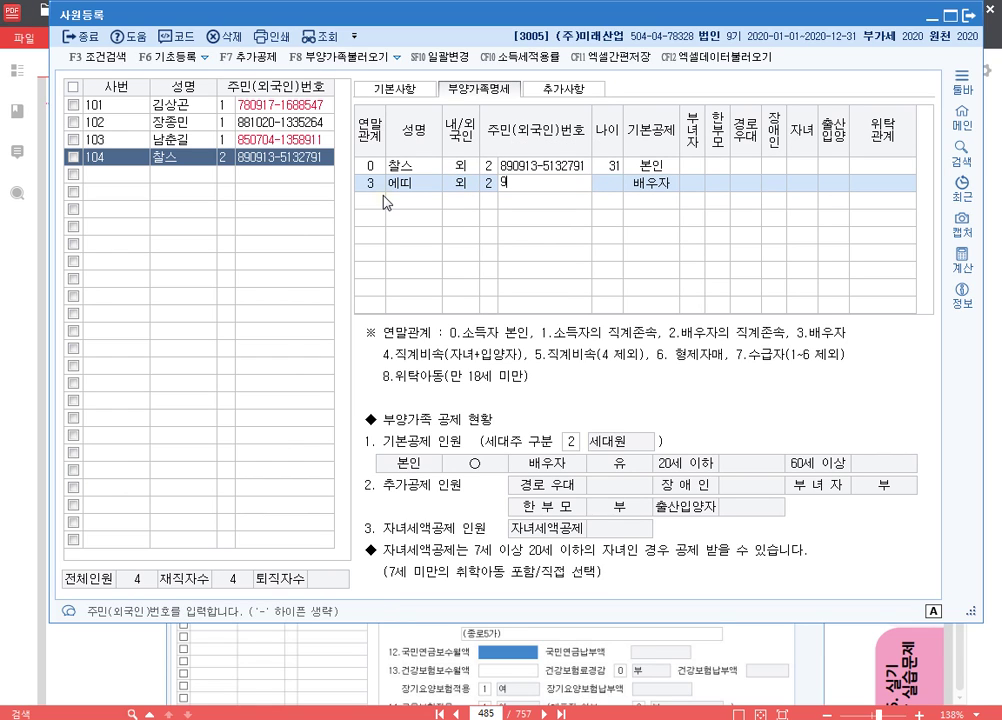
pyautogui.press('Return')
pyautogui.press('Return')
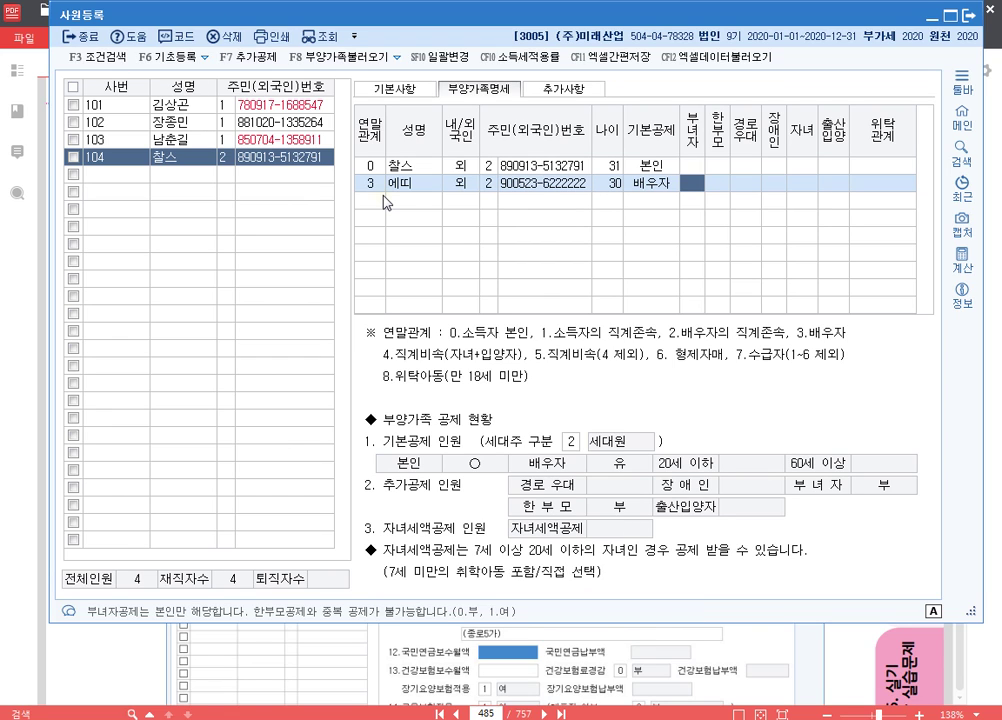
pyautogui.press('Return')
pyautogui.press('Return')
pyautogui.press('Return')
pyautogui.press('Return')
pyautogui.press('Return')
pyautogui.press('Return')
pyautogui.press('Return')
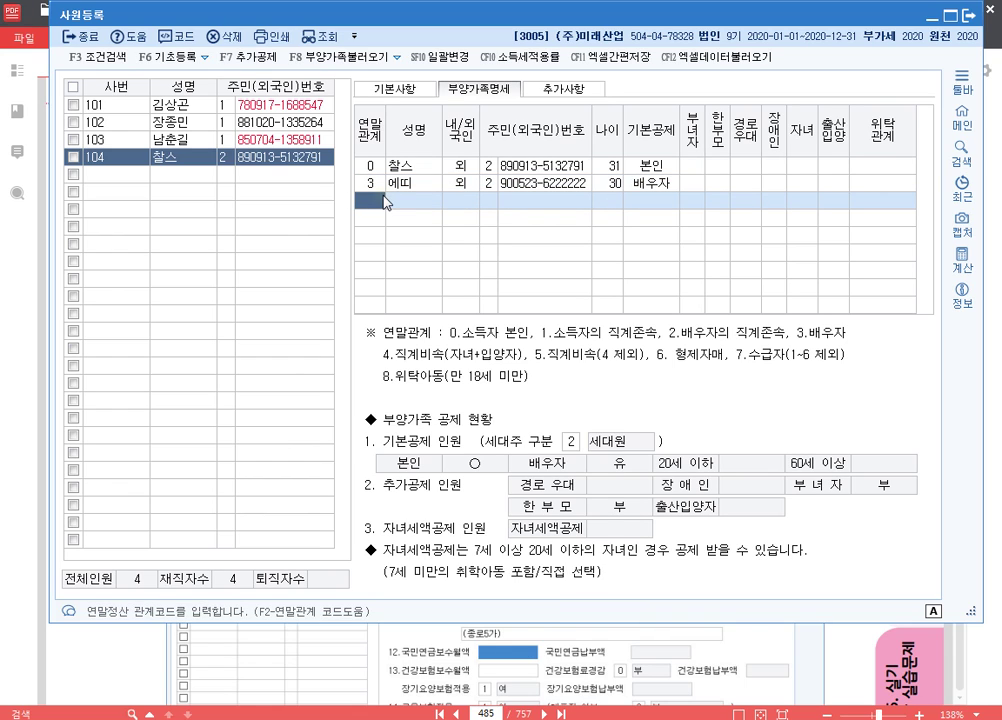
# - Add the child as relation 4, foreigner, with ID number and 20세이하 basic deduction
pyautogui.write('4')
pyautogui.press('Return')
pyautogui.write('띠')
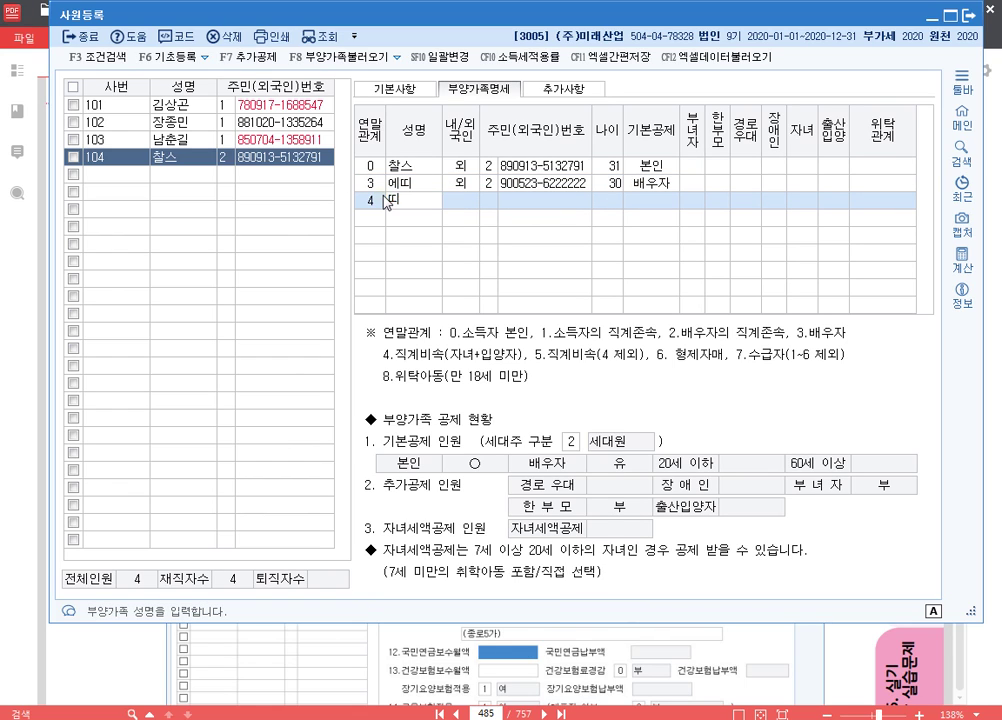
pyautogui.write('아르')
pyautogui.press('Return')
pyautogui.press('Return')
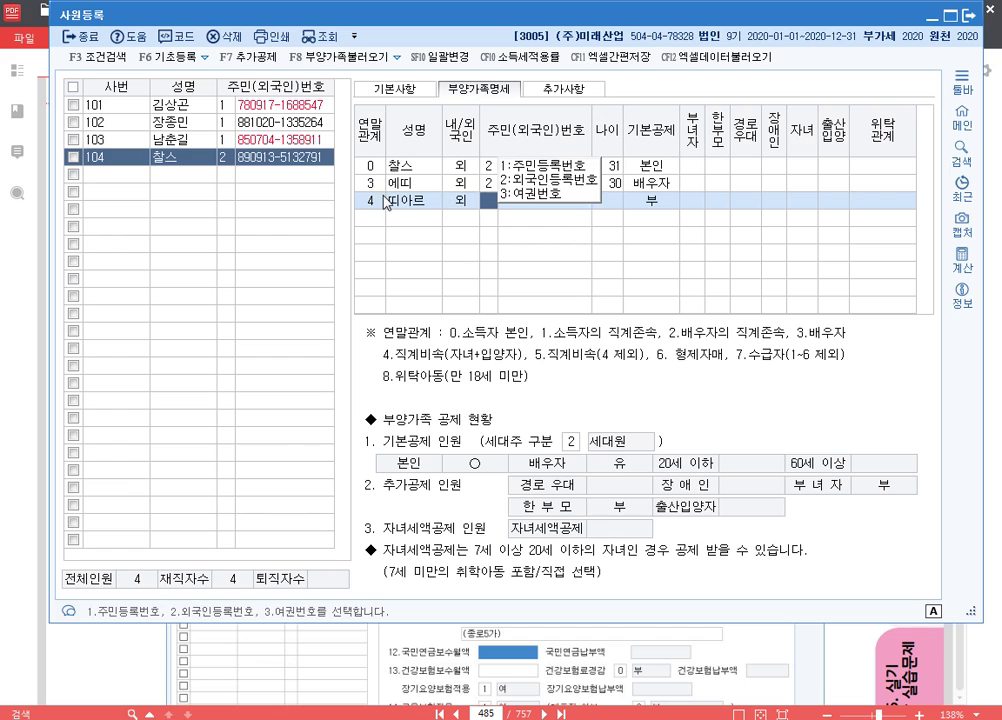
pyautogui.write('2')
pyautogui.press('Return')
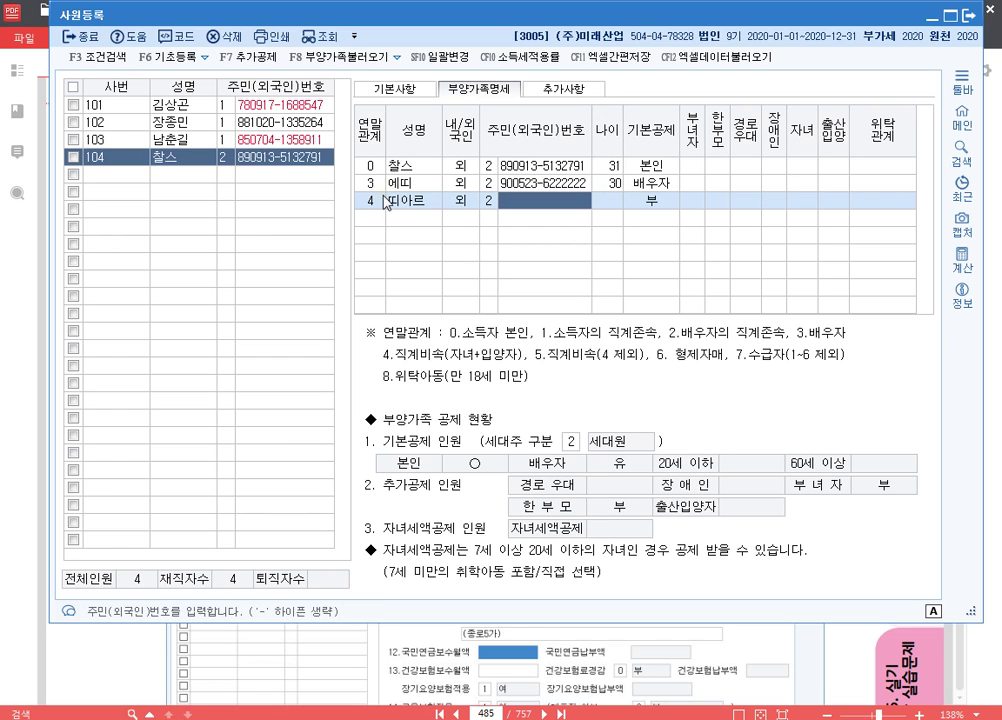
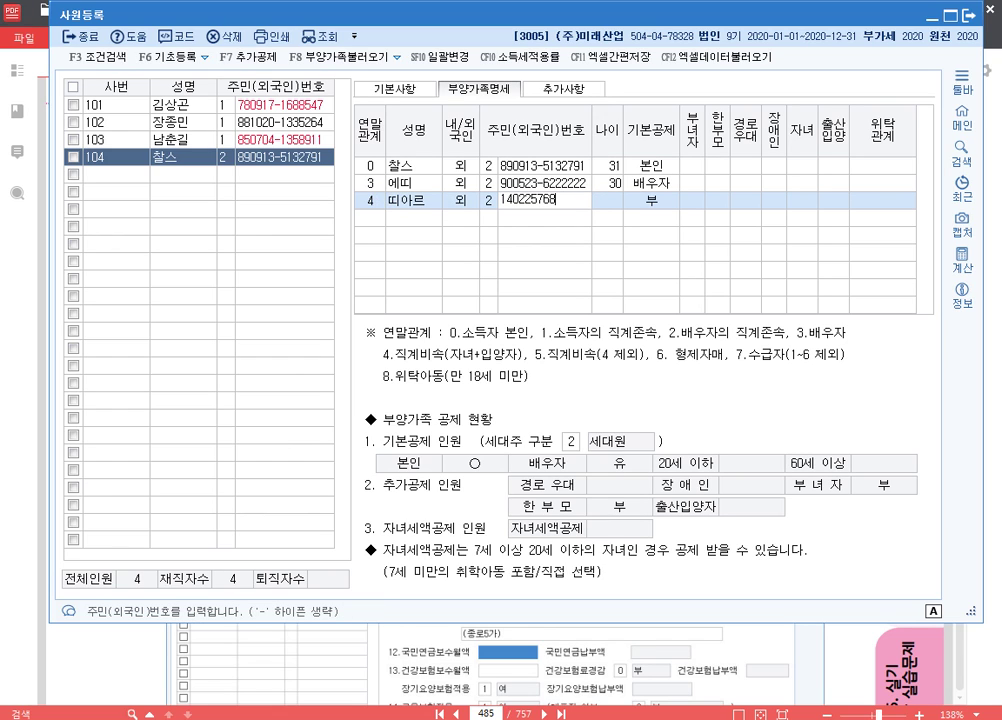
pyautogui.press('Return')
pyautogui.write('4')
pyautogui.press('Return')
pyautogui.press('Return')
pyautogui.press('Return')
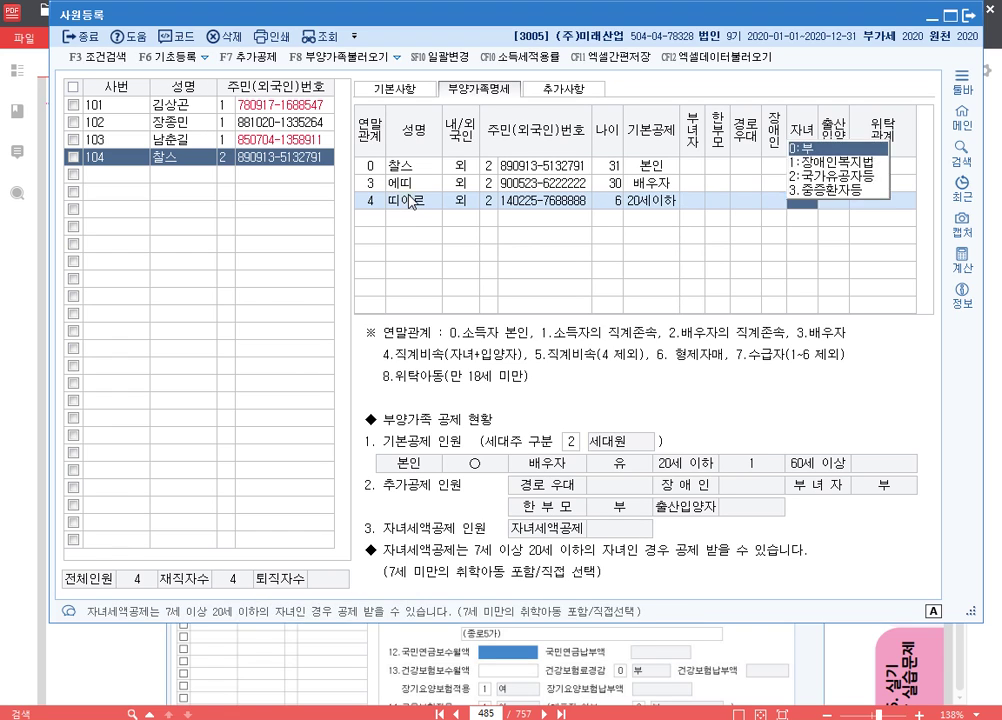
pyautogui.press('Return')
pyautogui.press('Return')
pyautogui.press('Return')
pyautogui.press('Return')
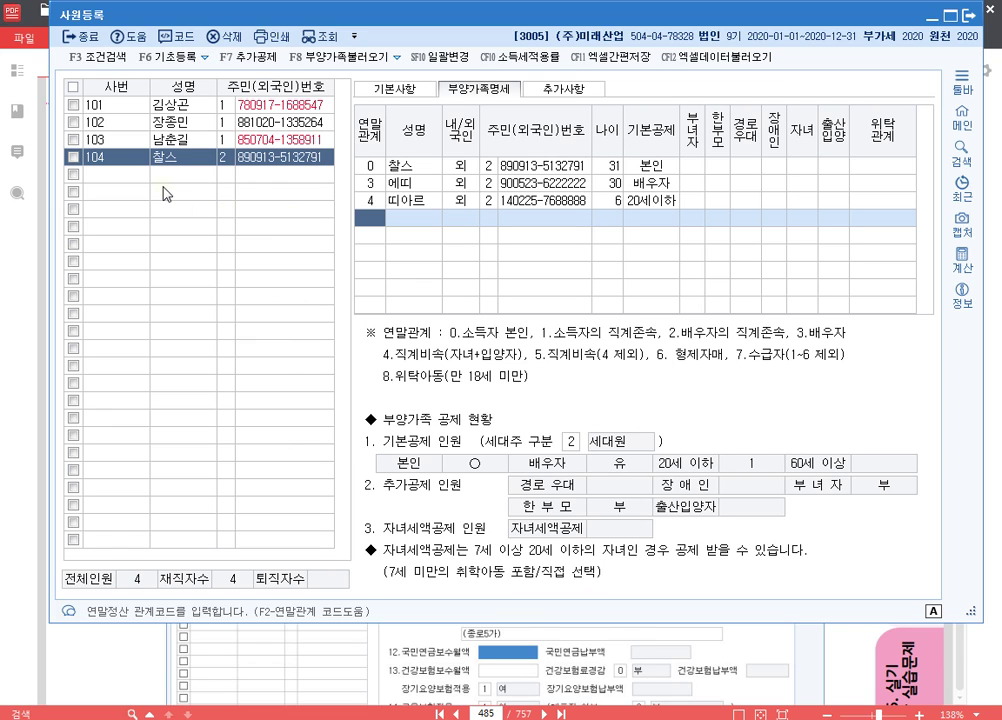
# - Compare the dependents of employees 102 and 101, then switch to the Notepad memo
pyautogui.click(155, 122)
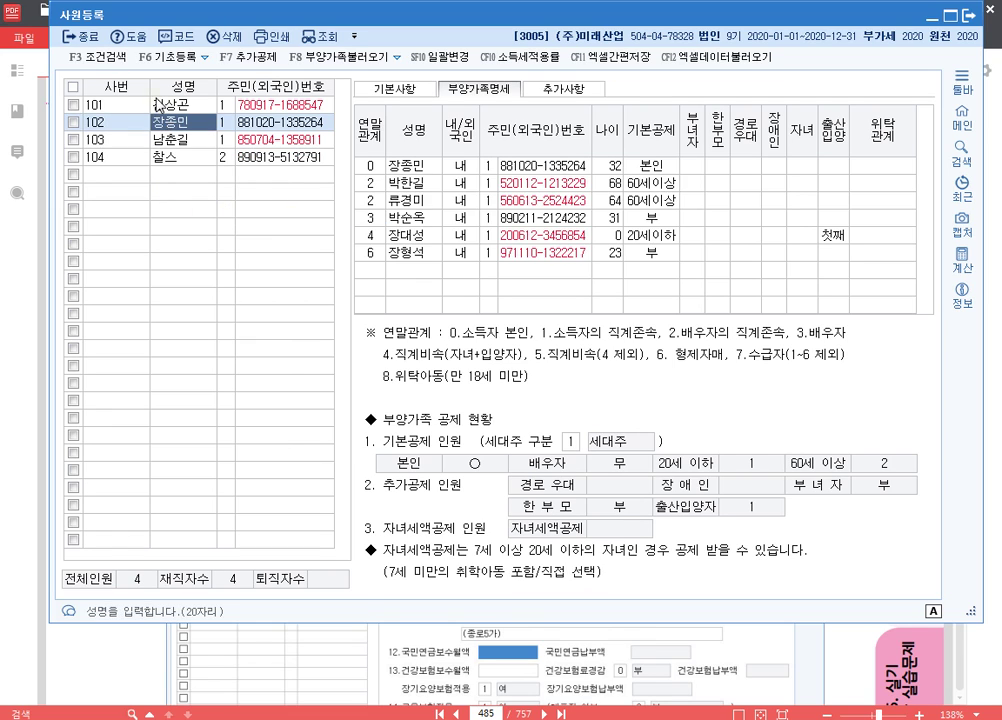
pyautogui.click(155, 104)
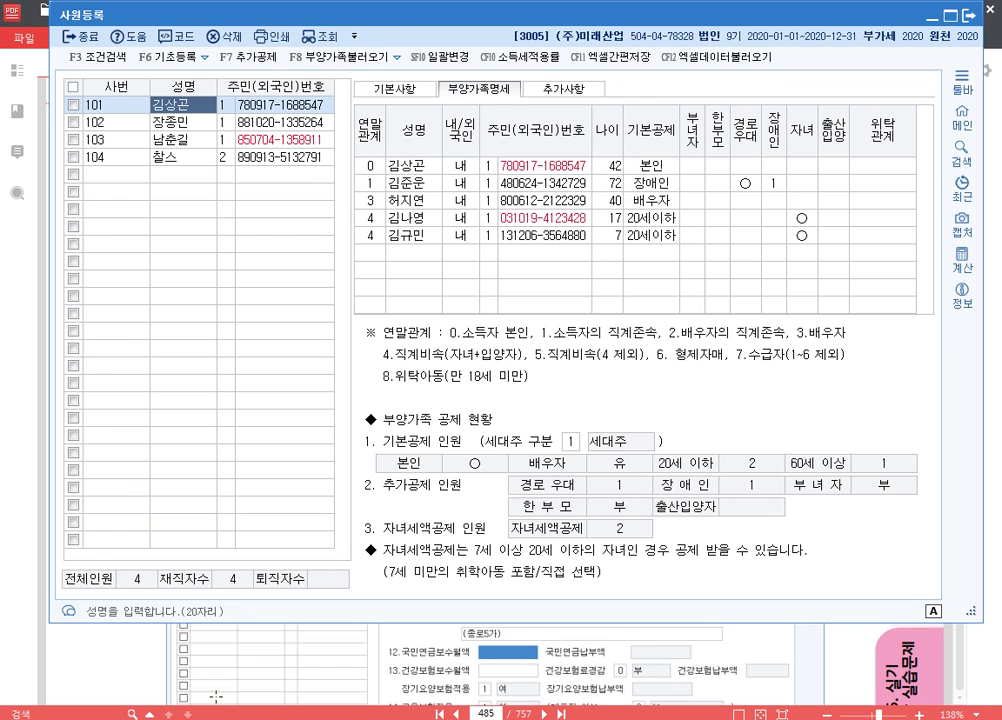
pyautogui.hotkey('alt', 'Tab')
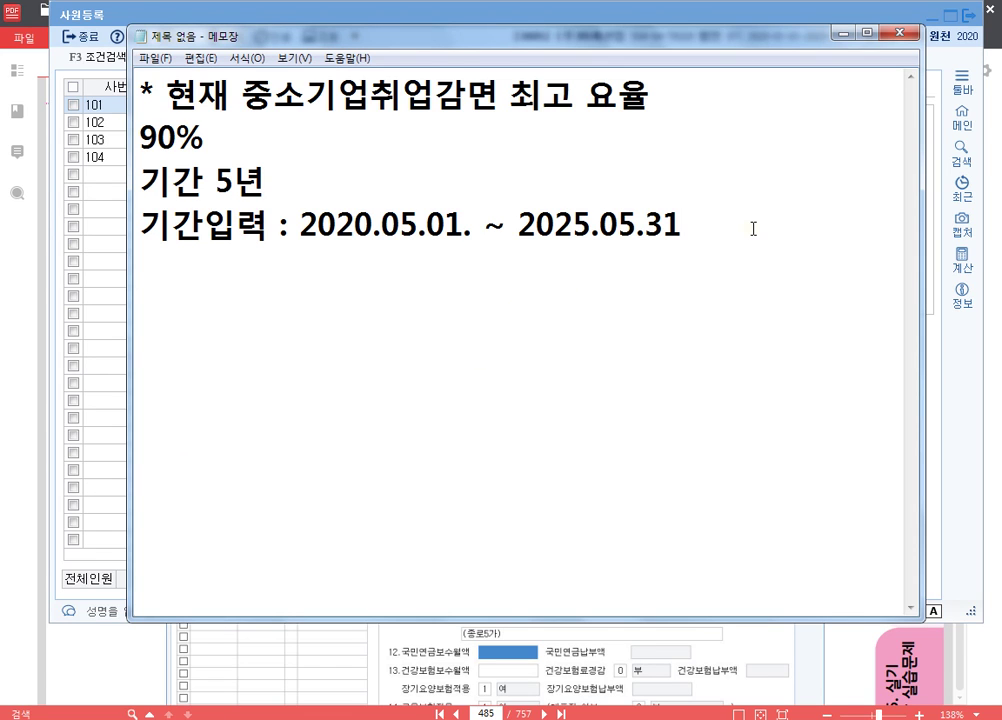
# - In Notepad, add the heading '** 사원등록 기출문제' with 'p.514 274' beneath it
pyautogui.press('Return')
pyautogui.press('Return')
pyautogui.write('사')
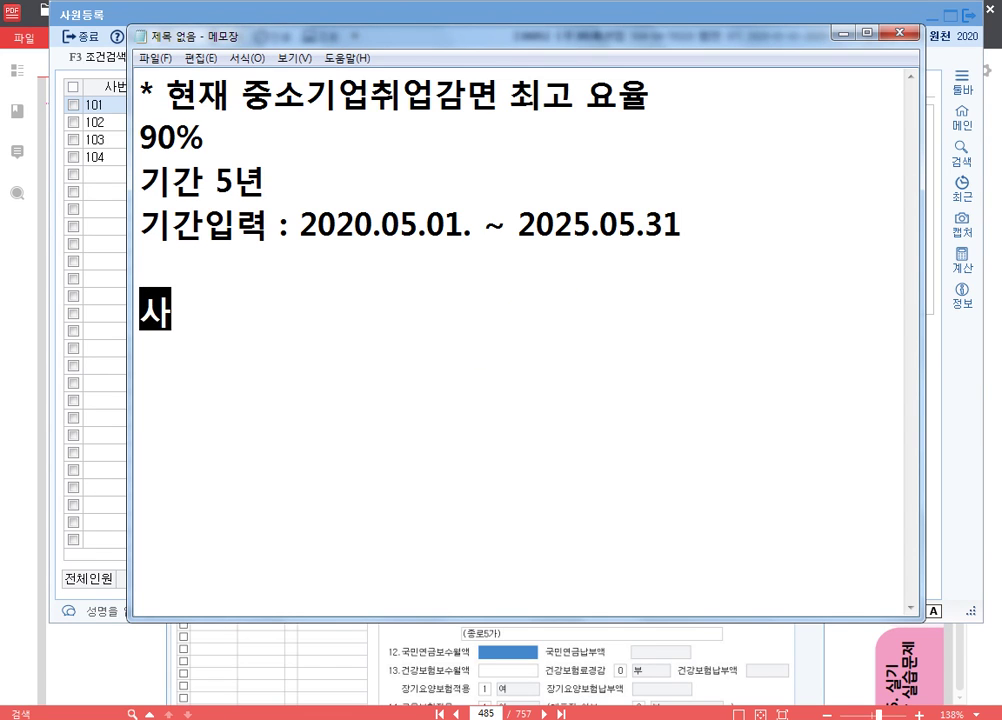
pyautogui.write('원드ㅇ록')
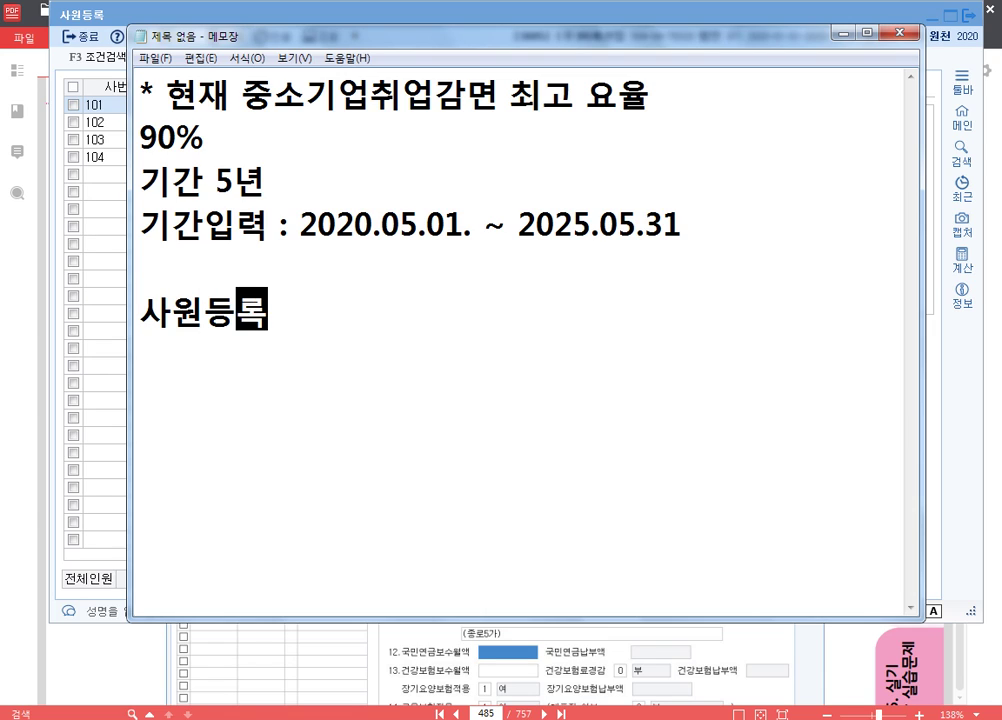
pyautogui.press('Home')
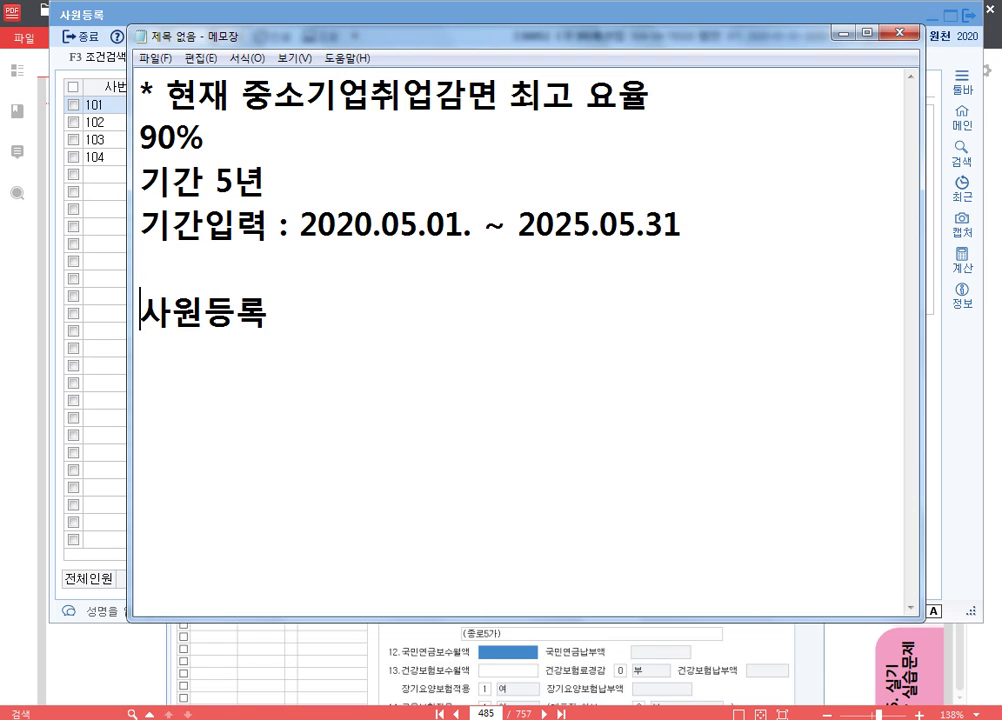
pyautogui.write('** 사원등록 기출문제')
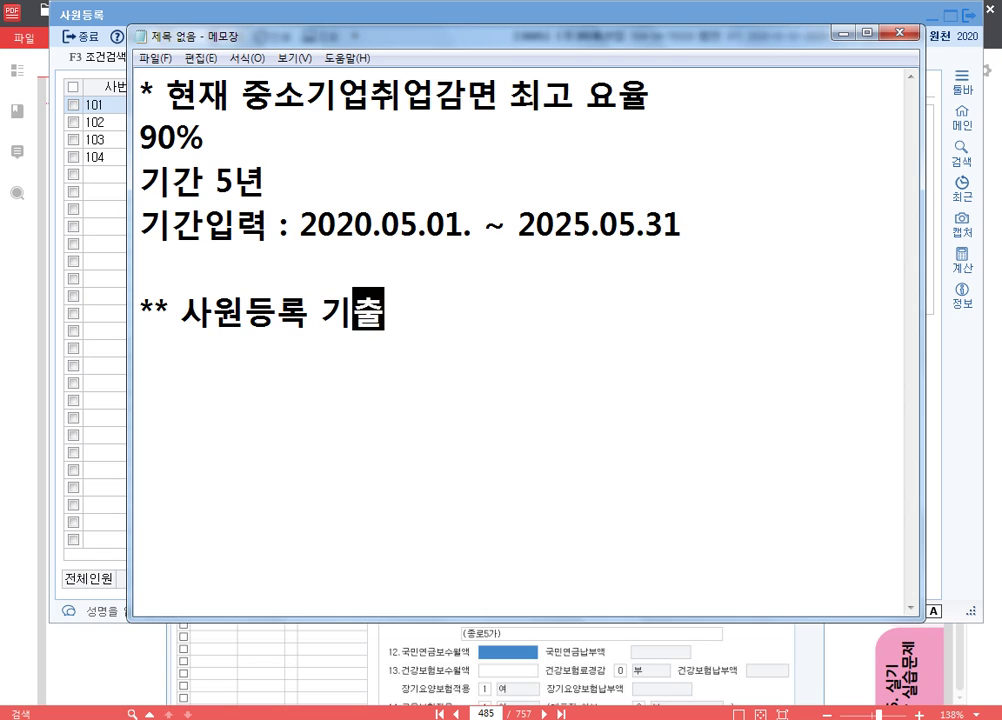
pyautogui.press('Return')
pyautogui.press('Return')
pyautogui.press('Return')
pyautogui.press('Return')
pyautogui.press('Return')
pyautogui.press('Return')
pyautogui.press('Return')
pyautogui.press('Return')
pyautogui.press('Return')
pyautogui.press('Return')
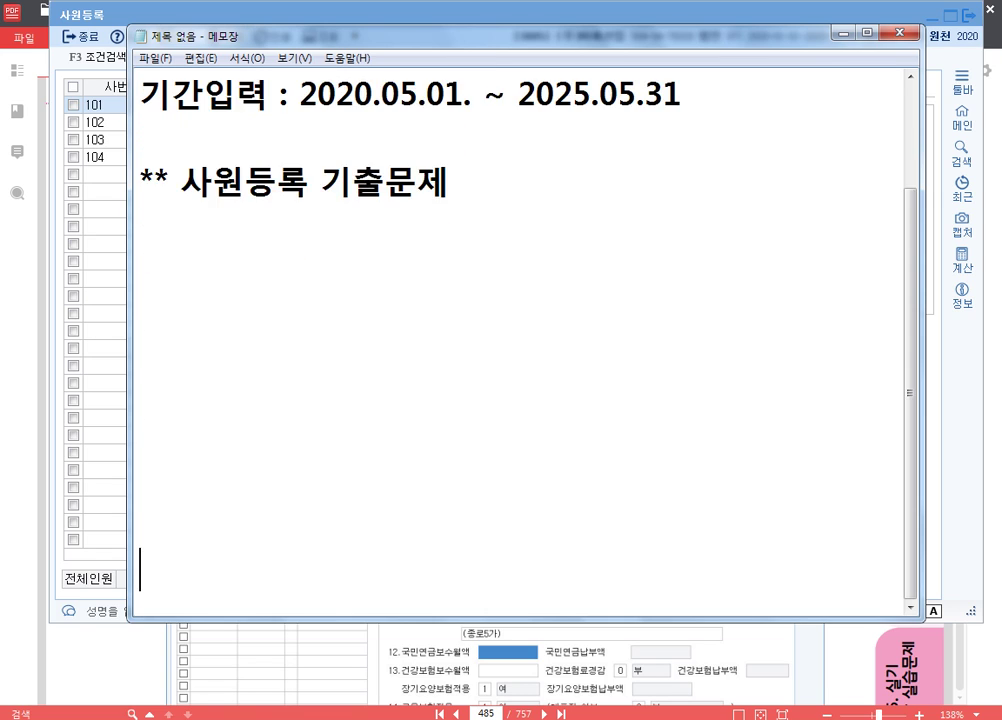
pyautogui.press('Up')
pyautogui.press('Up')
pyautogui.press('Up')
pyautogui.press('Up')
pyautogui.press('Up')
pyautogui.press('Up')
pyautogui.press('Up')
pyautogui.press('Up')
pyautogui.press('Up')
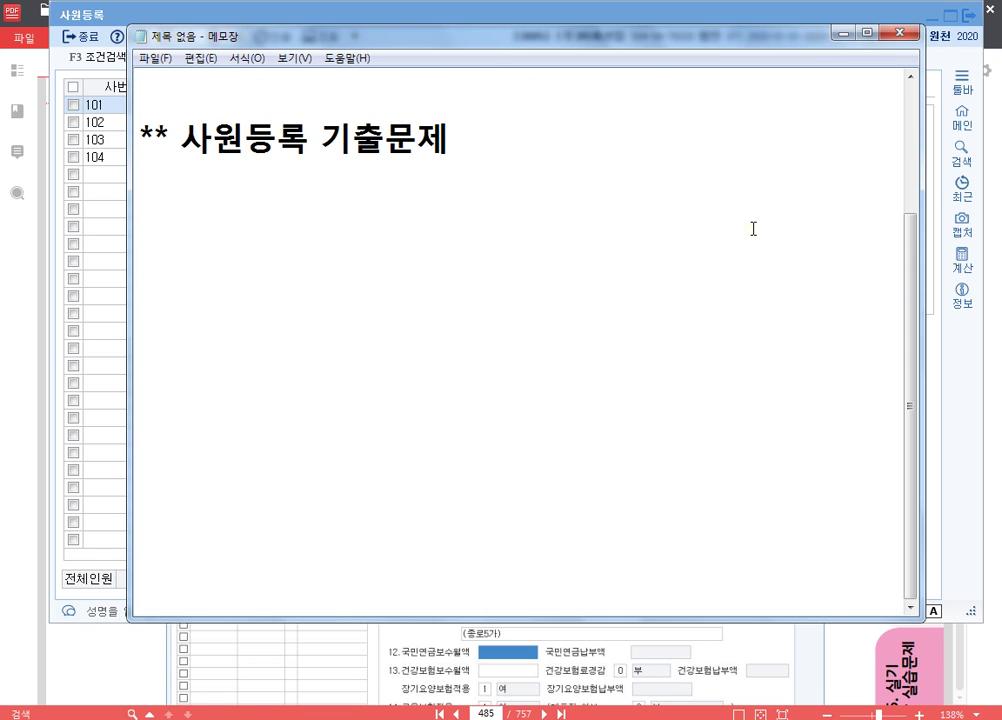
pyautogui.write('P.')
pyautogui.press('Left')
pyautogui.press('BackSpace')
pyautogui.write('p')
pyautogui.press('End')
pyautogui.write('514')
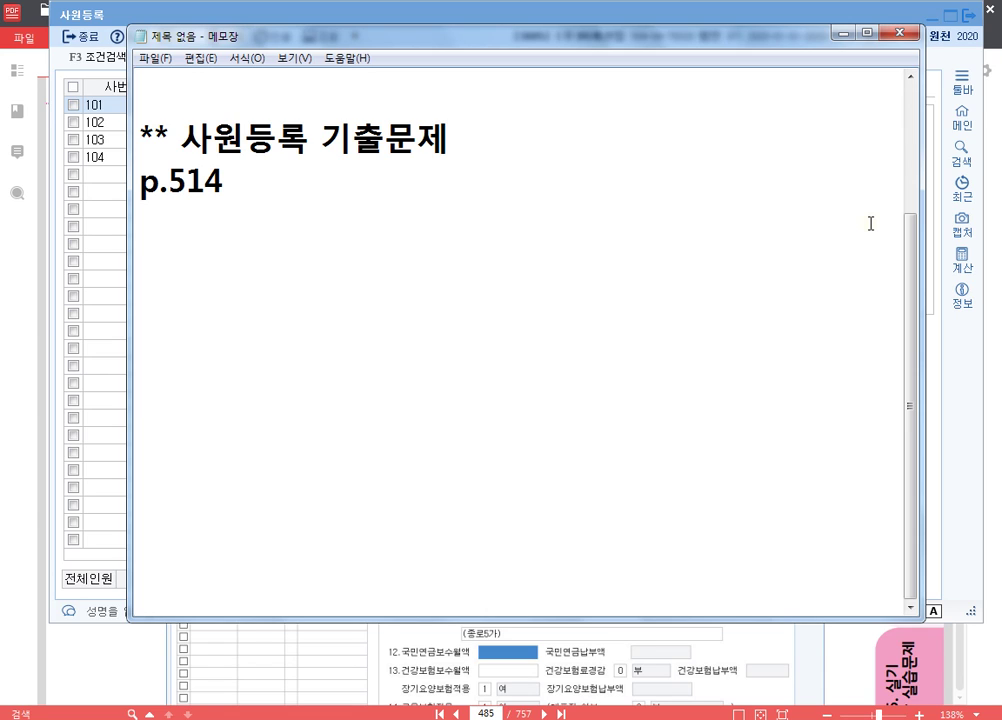
pyautogui.write('274')
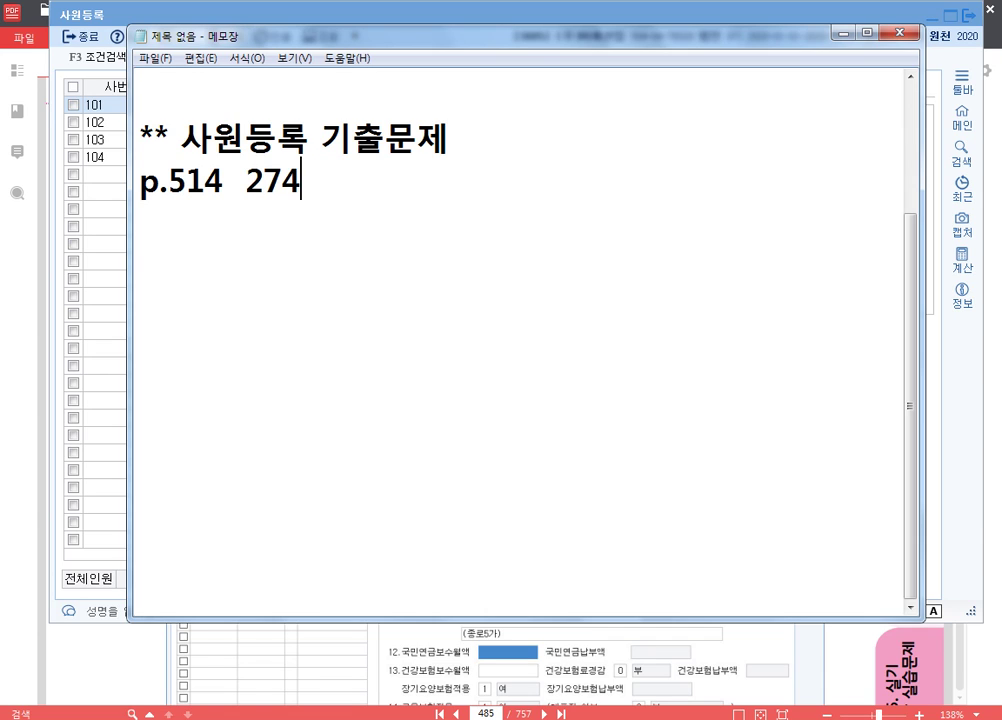
pyautogui.press('Return')
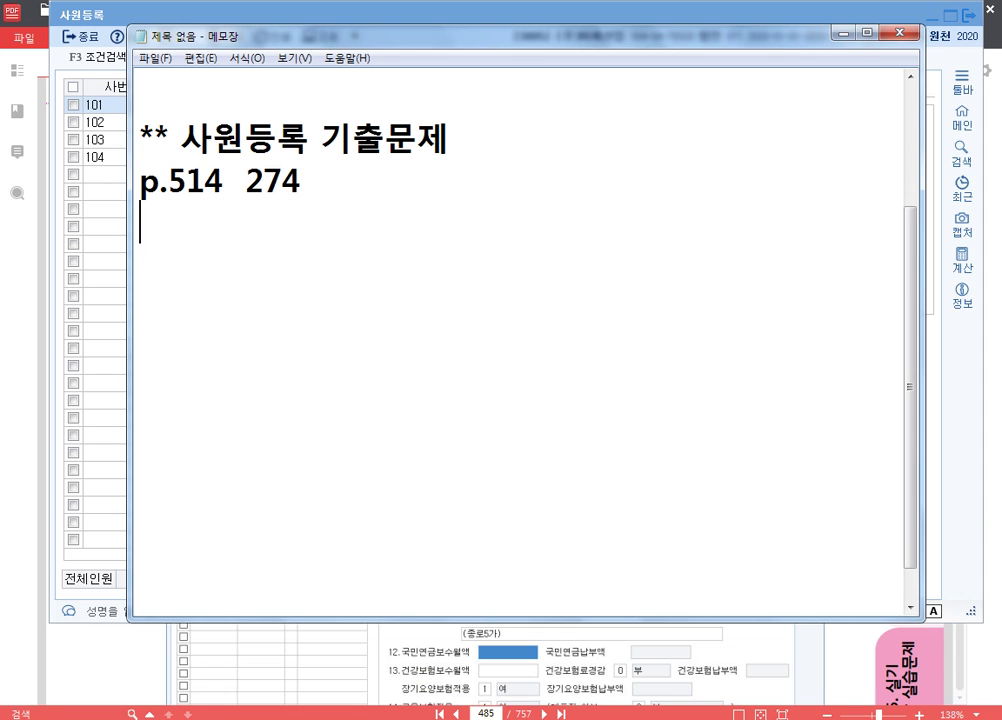
# - Turn the PDF to page 514 for 문제5, then bring KcLep's main window forward
pyautogui.click(486, 713)
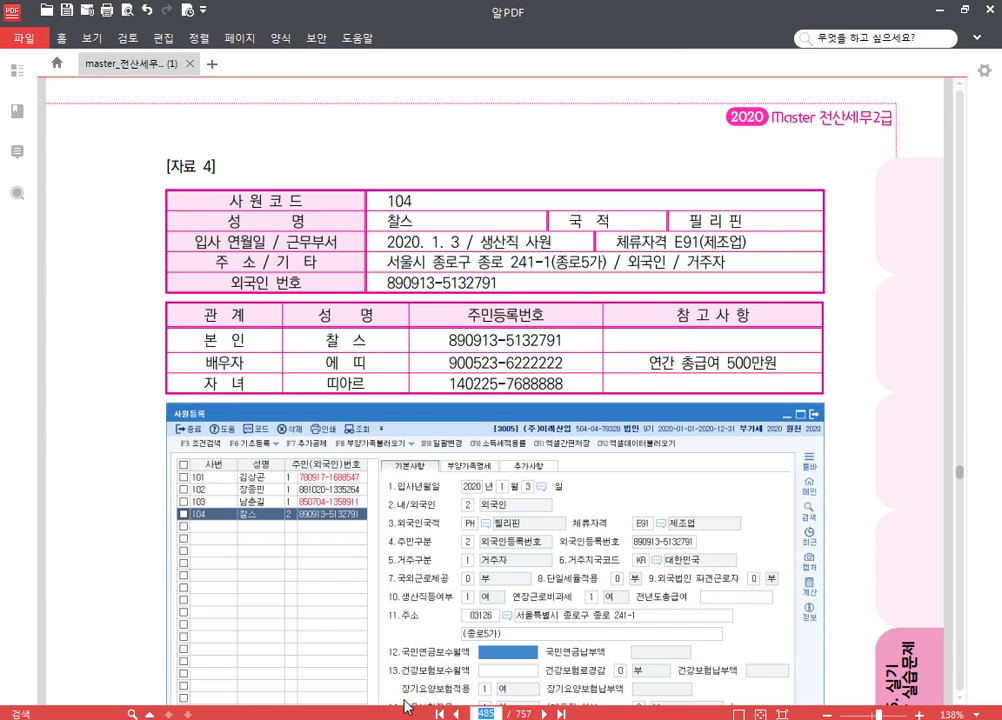
pyautogui.write('514')
pyautogui.press('Return')
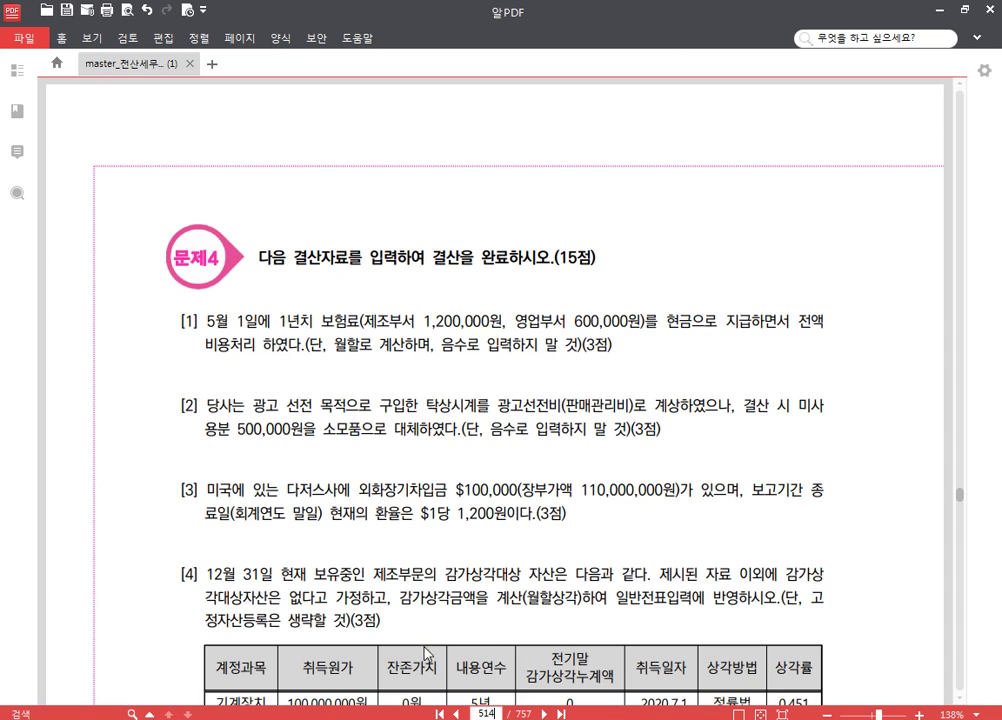
pyautogui.scroll(-5, 510, 453)
pyautogui.scroll(-3, 506, 453)
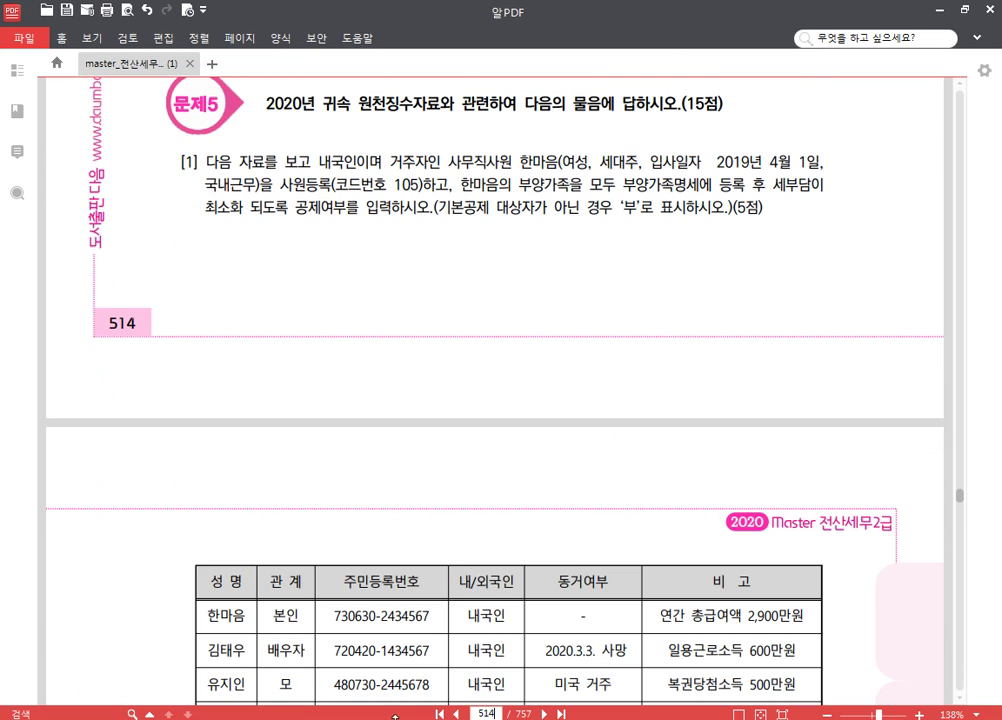
pyautogui.moveTo(324, 718)
pyautogui.click(390, 690)
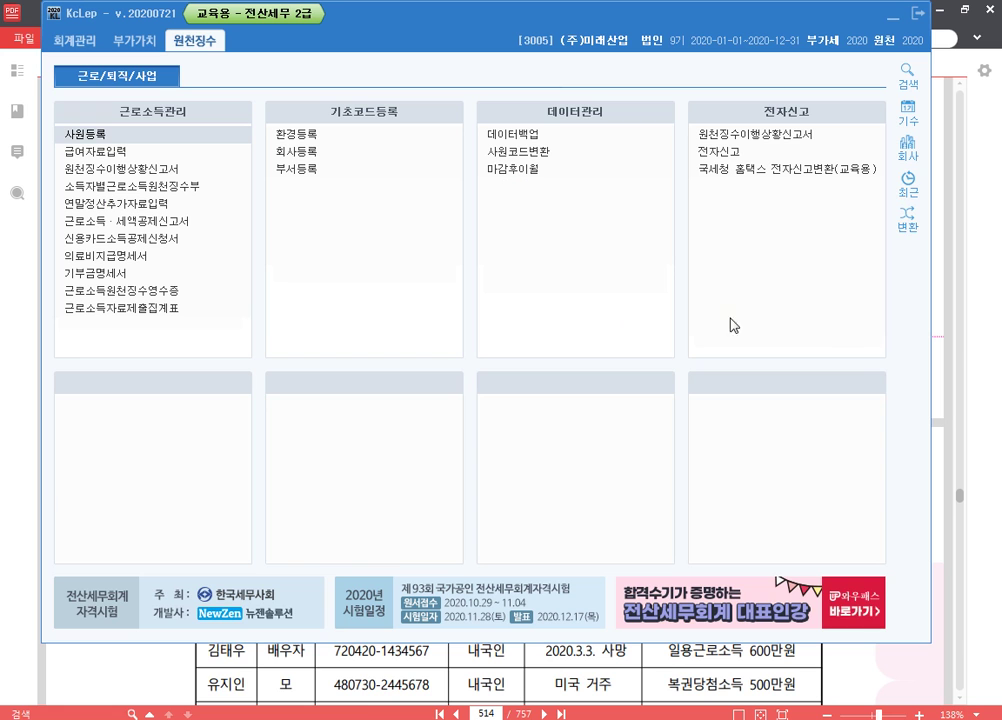
# - Change KcLep's working company to 0274 (주)대흥, then bring the PDF exercise back up
pyautogui.click(908, 179)
pyautogui.click(912, 160)
pyautogui.click(905, 150)
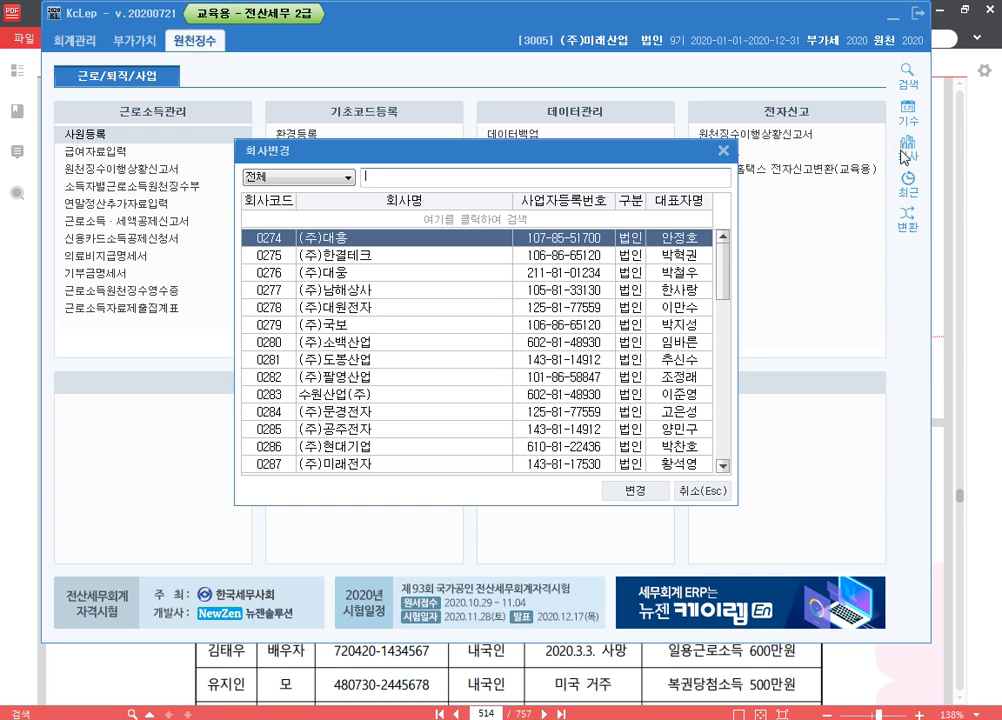
pyautogui.write('274')
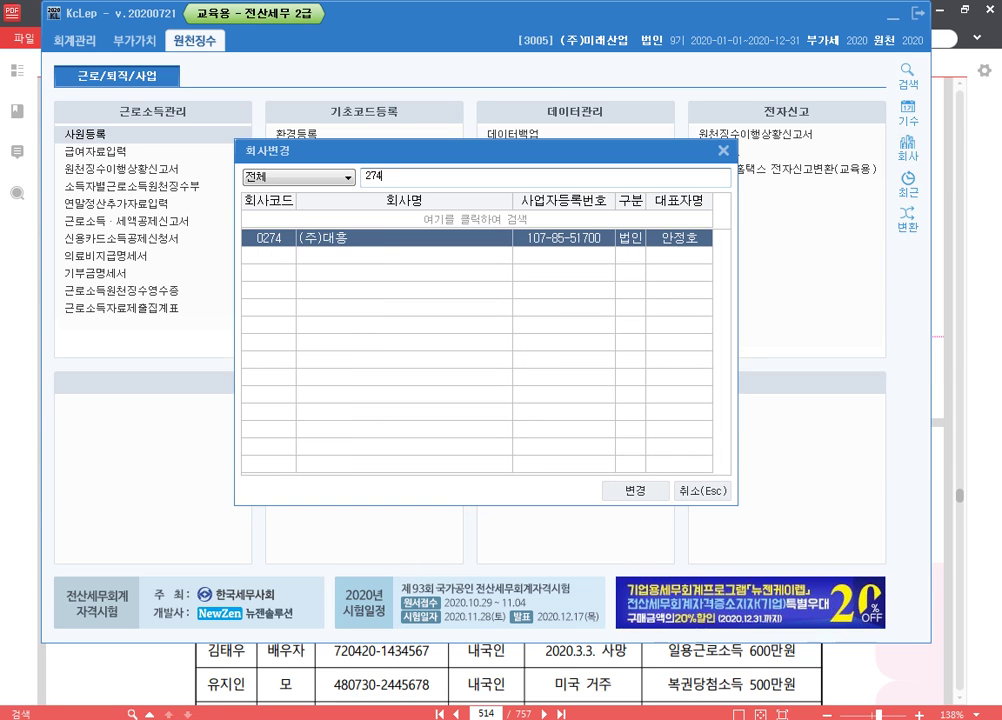
pyautogui.press('Return')
pyautogui.press('Return')
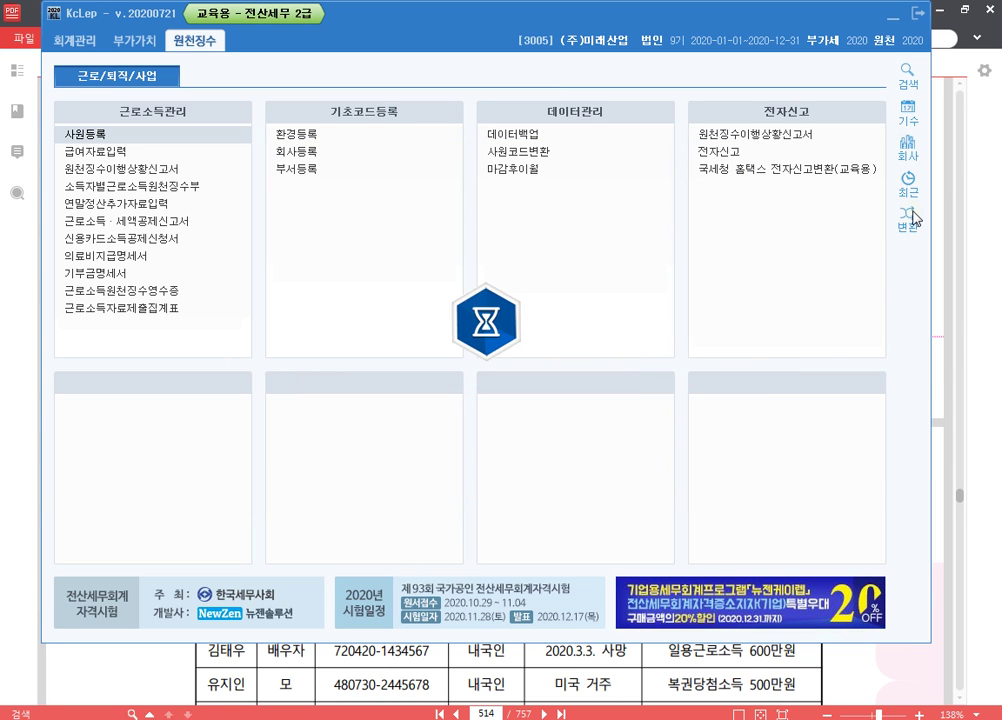
pyautogui.click(993, 285)
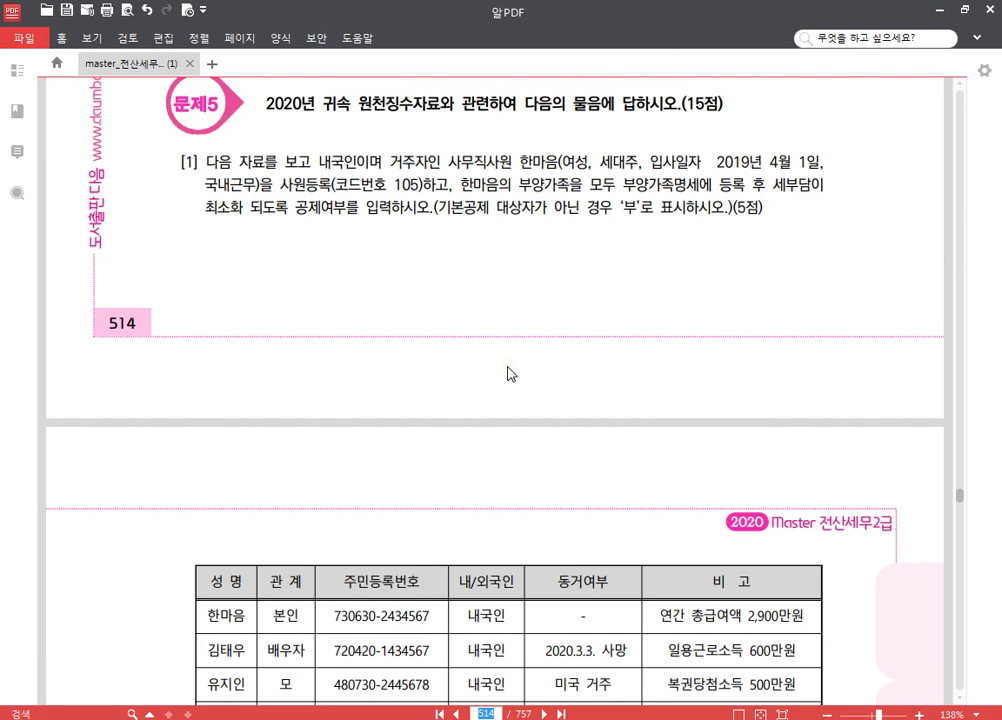
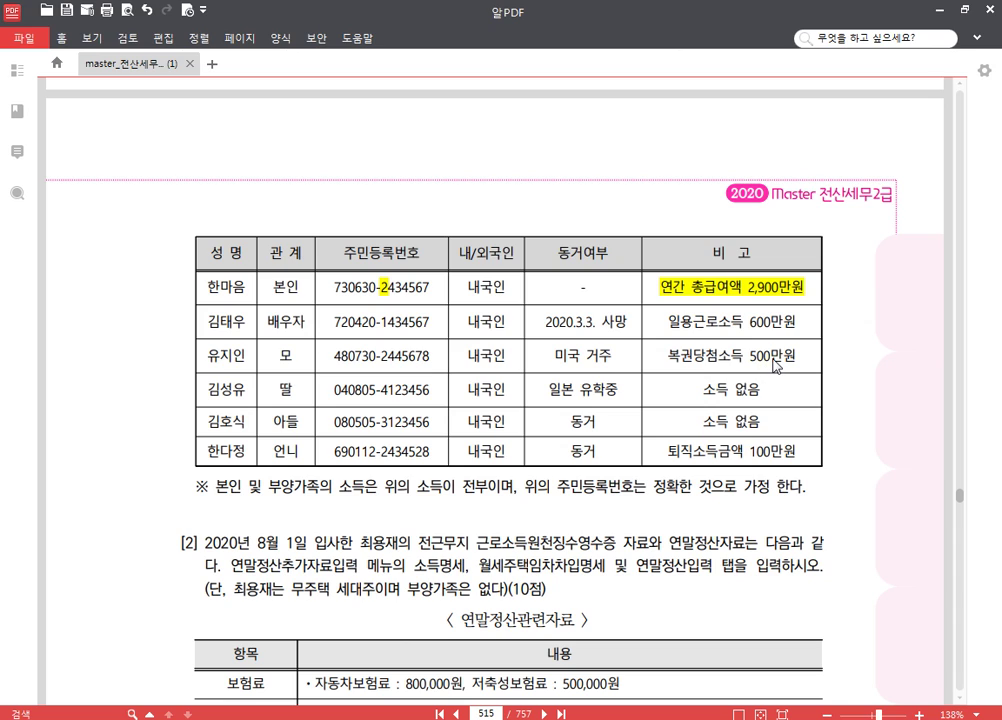
# - Highlight the mother's 복권당첨소득 500만원 note, and highlight and underline 미국 거주
pyautogui.moveTo(666, 356); pyautogui.dragTo(792, 361)
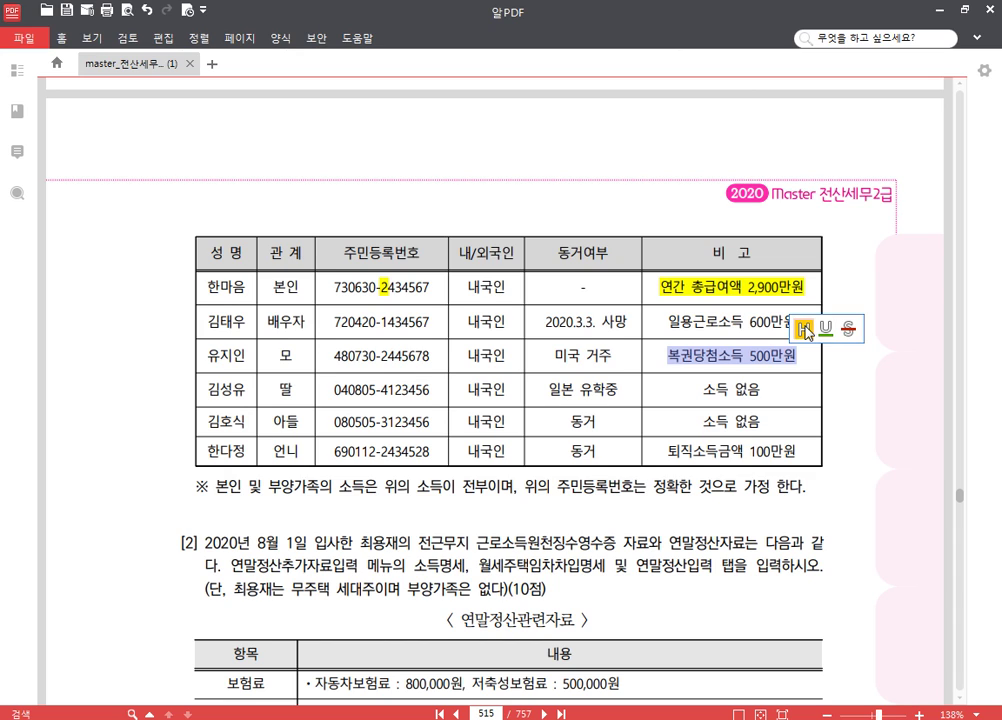
pyautogui.click(804, 331)
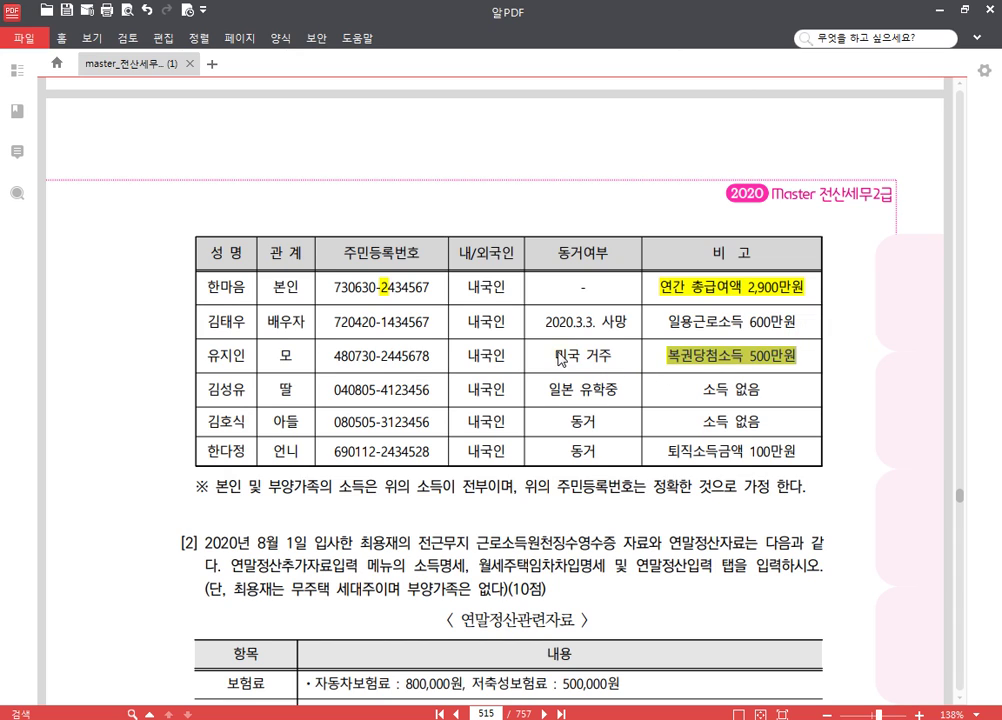
pyautogui.moveTo(556, 355); pyautogui.dragTo(612, 360)
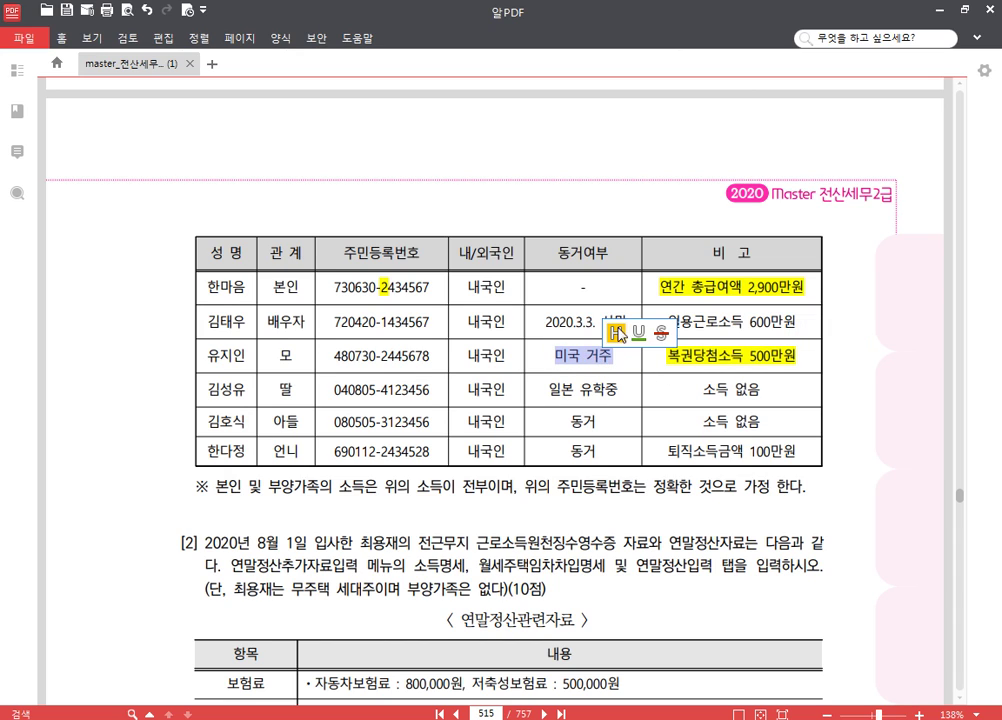
pyautogui.click(616, 332)
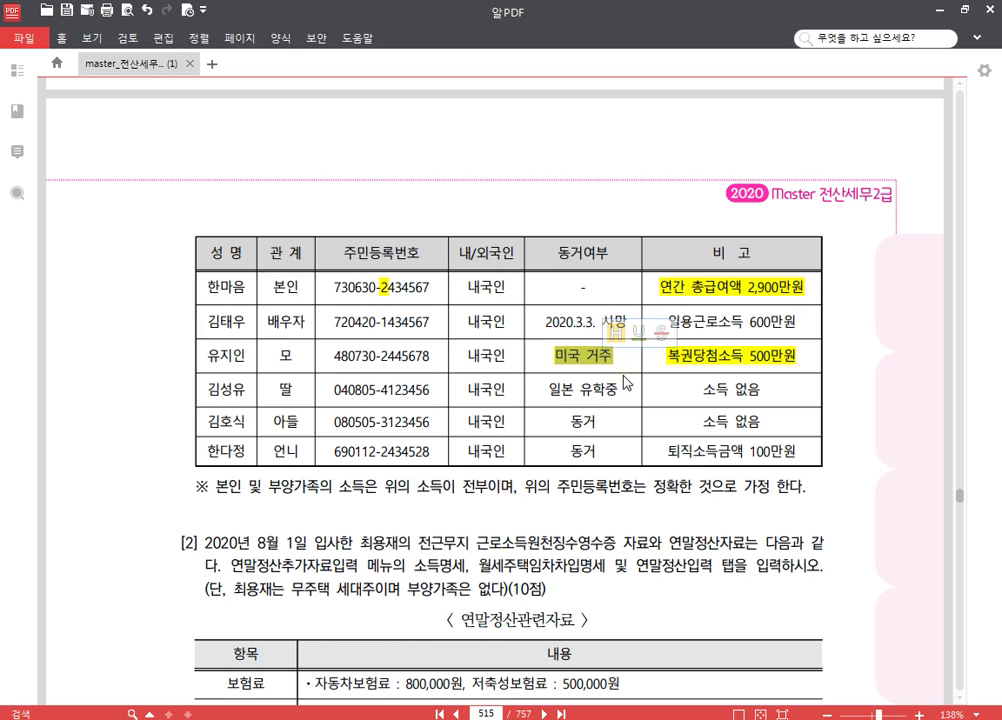
pyautogui.click(638, 332)
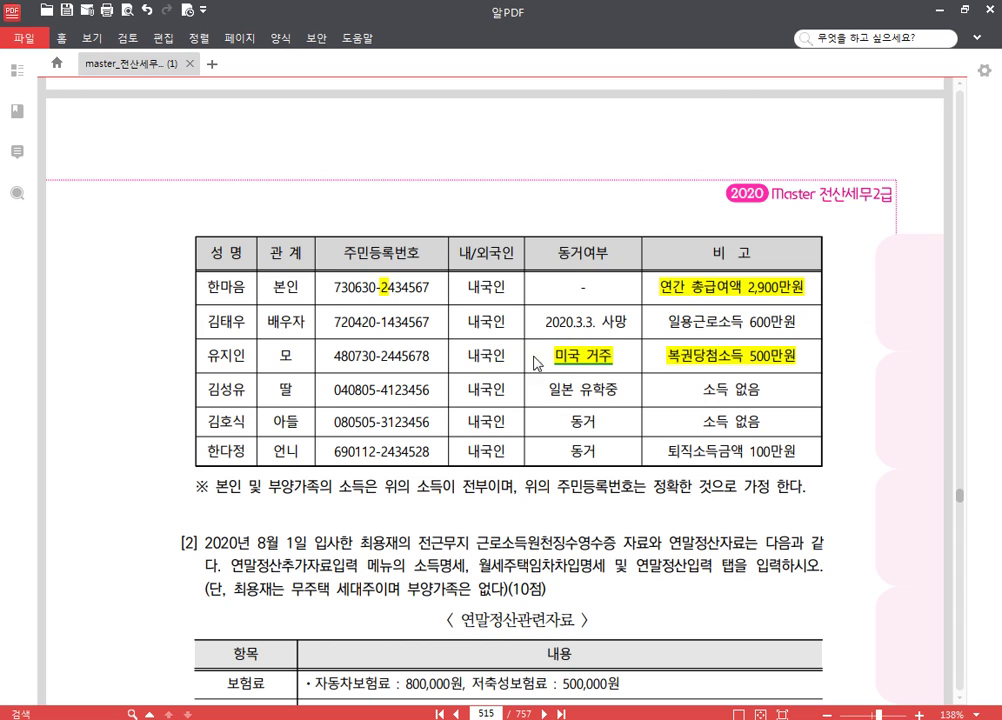
# - Strike through the mother's name and relation, then clear the stray text selections
pyautogui.moveTo(207, 355); pyautogui.dragTo(293, 362)
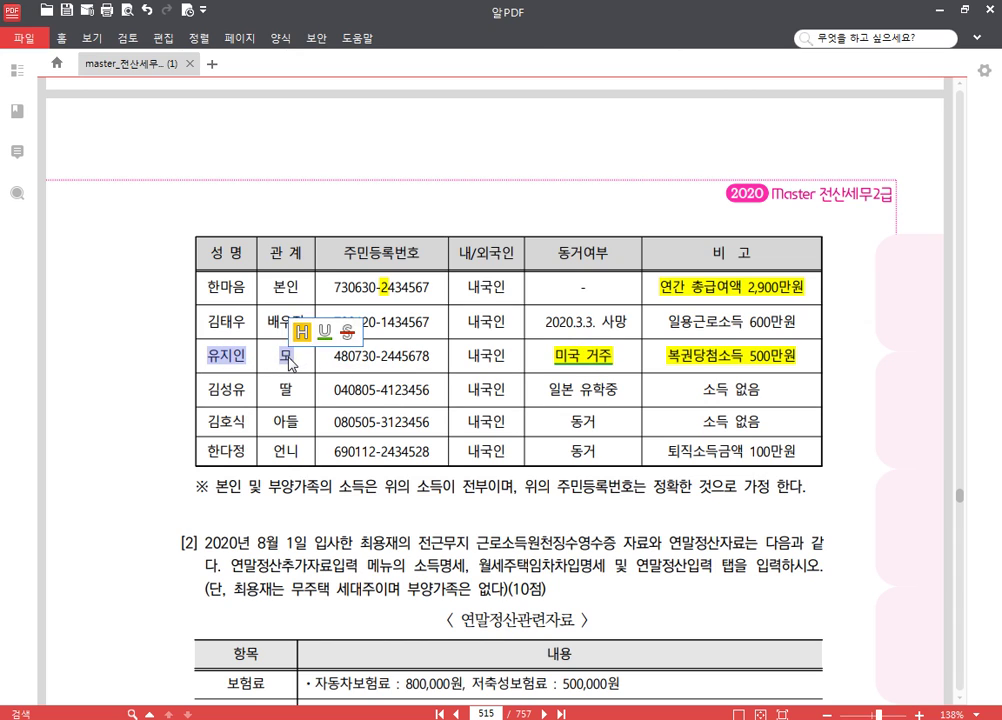
pyautogui.click(340, 330)
pyautogui.click(573, 392)
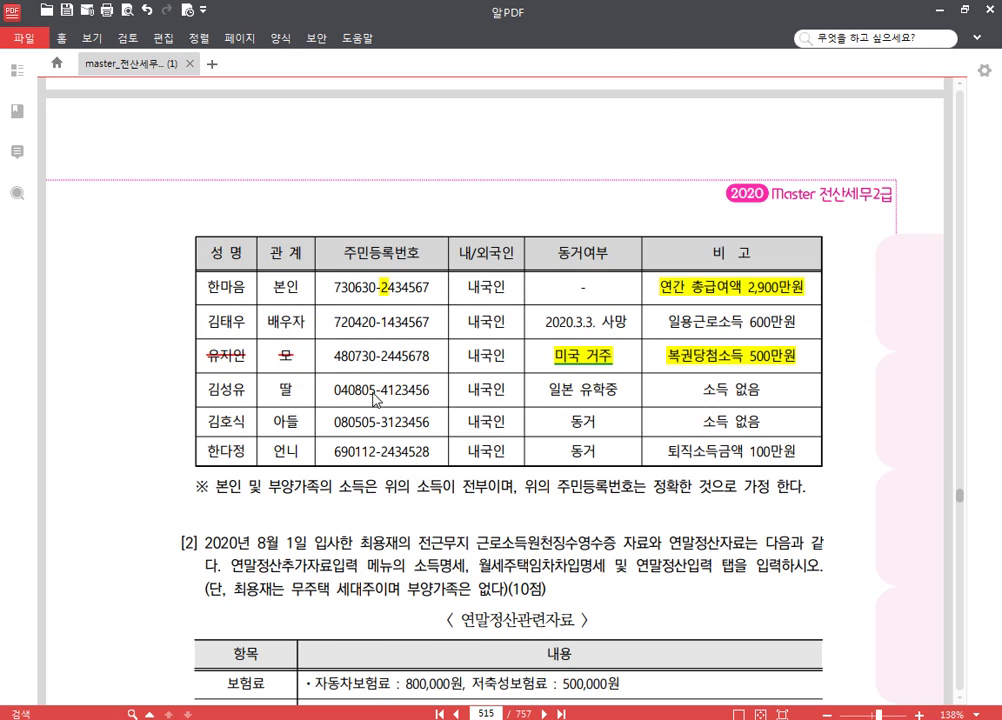
pyautogui.moveTo(741, 403); pyautogui.dragTo(749, 403)
pyautogui.moveTo(593, 391); pyautogui.dragTo(606, 398)
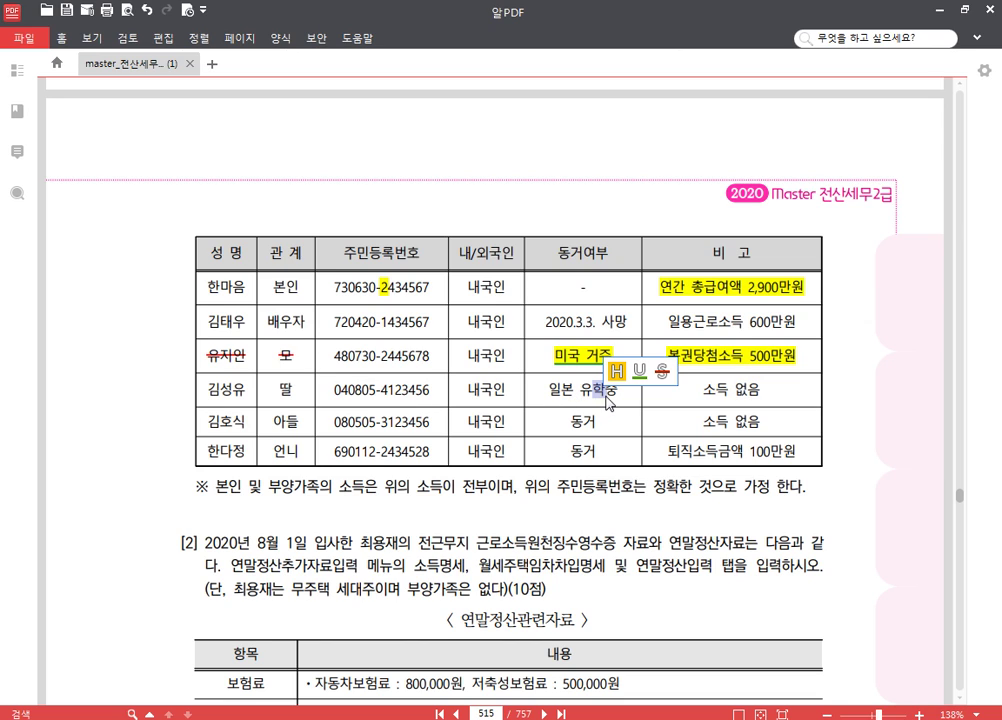
pyautogui.click(552, 402)
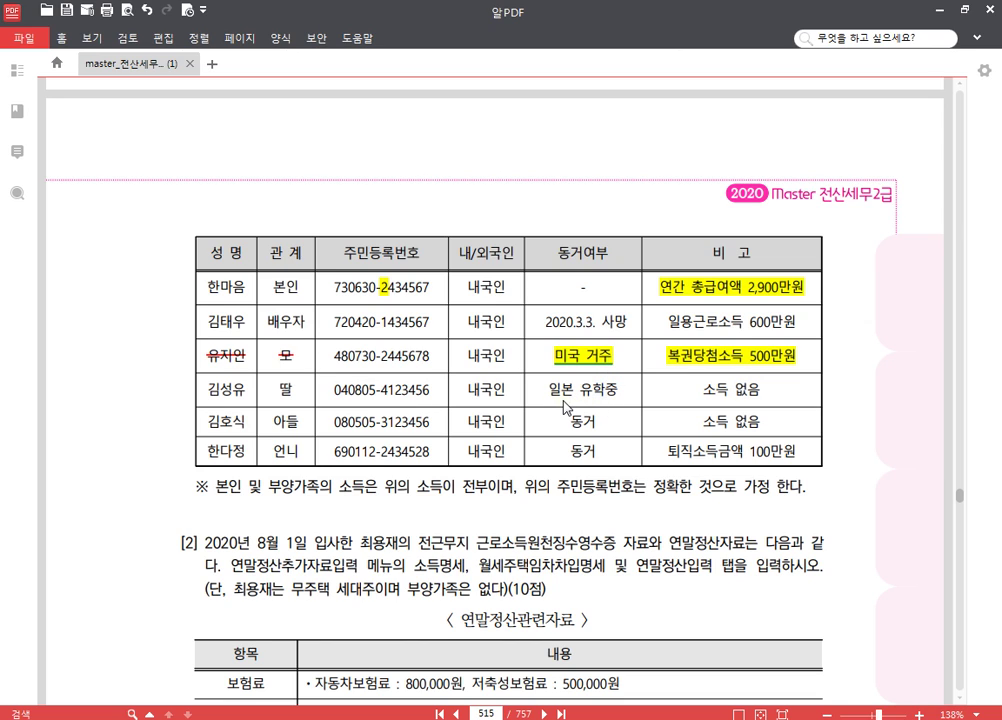
pyautogui.scroll(-2, 548, 405)
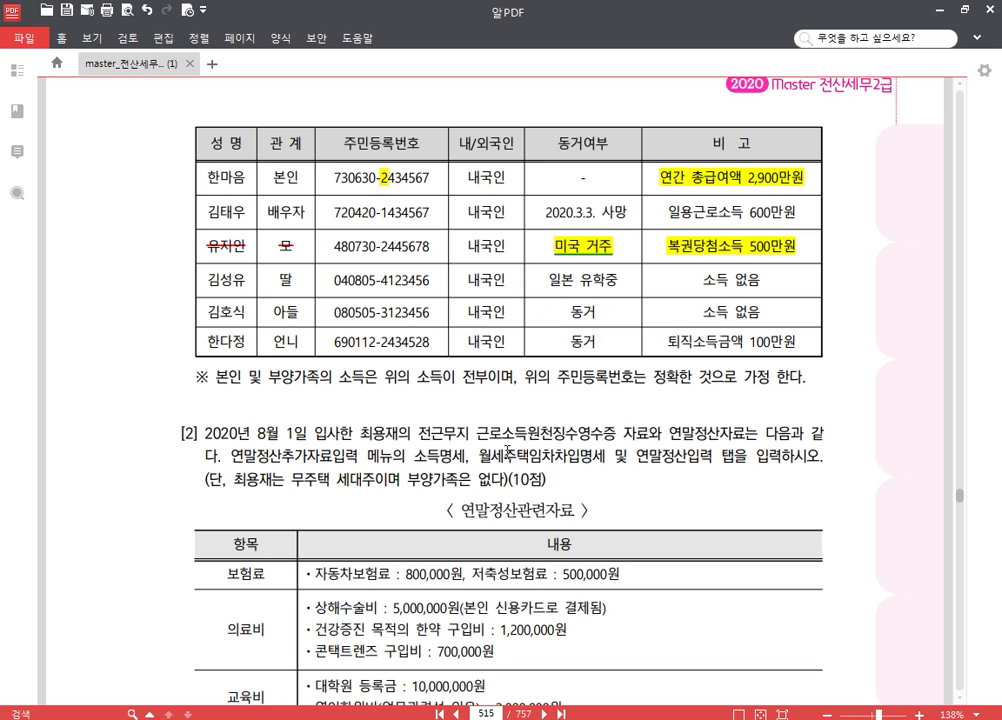
# - Open 사원등록 in KcLep, start a new employee row, and reread the exam question
pyautogui.hotkey('alt', 'Tab')
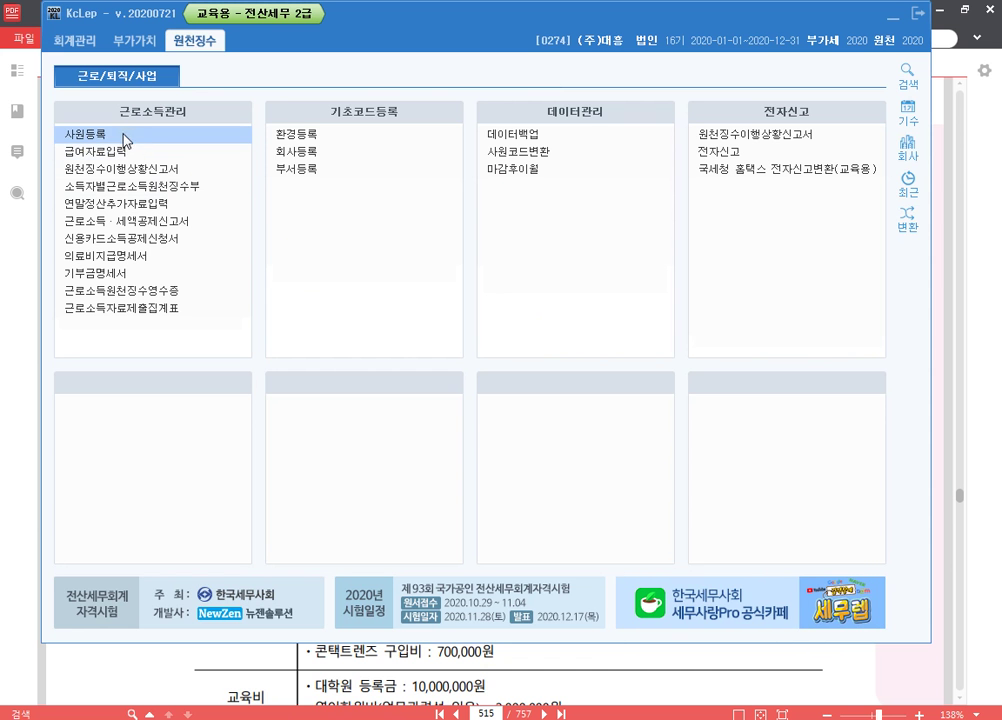
pyautogui.click(115, 136)
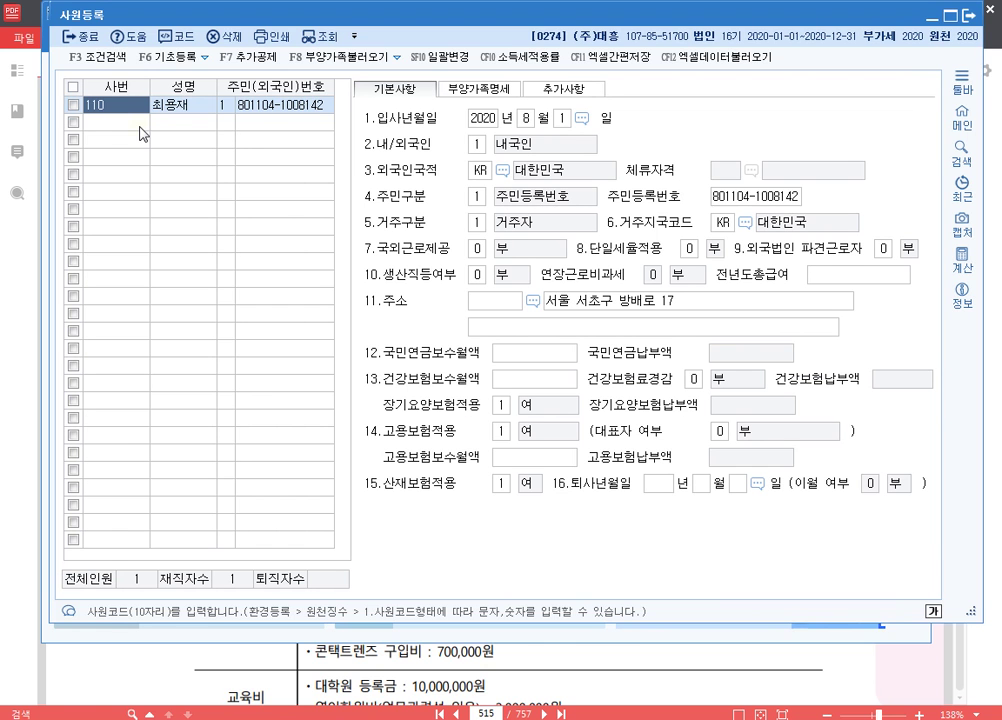
pyautogui.click(117, 124)
pyautogui.hotkey('alt', 'Tab')
pyautogui.scroll(6, 440, 285)
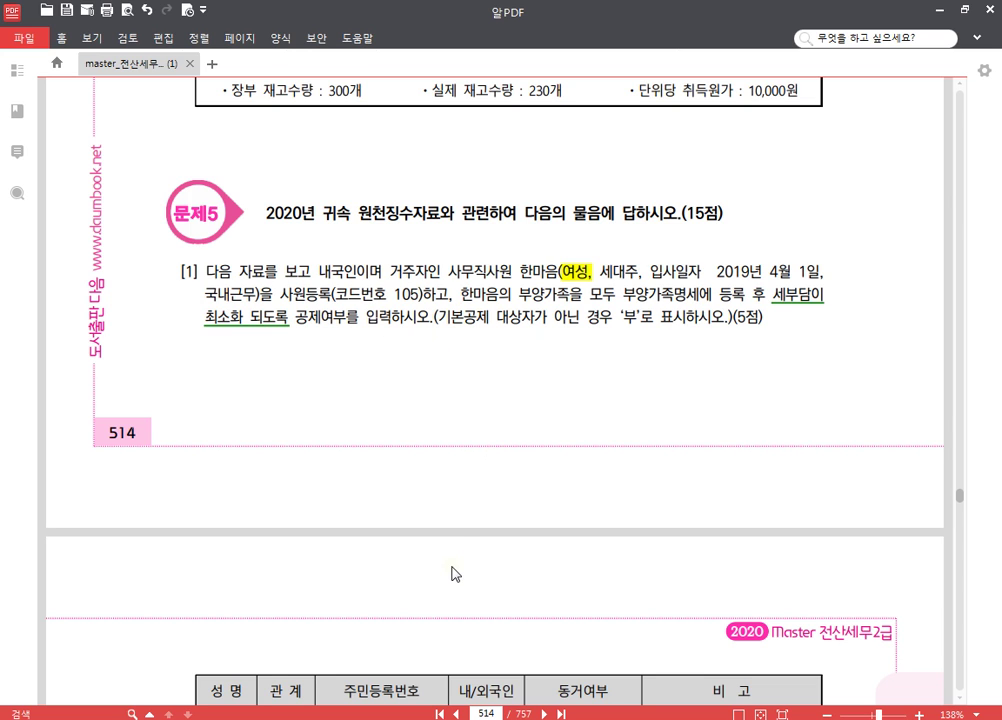
pyautogui.hotkey('alt', 'Tab')
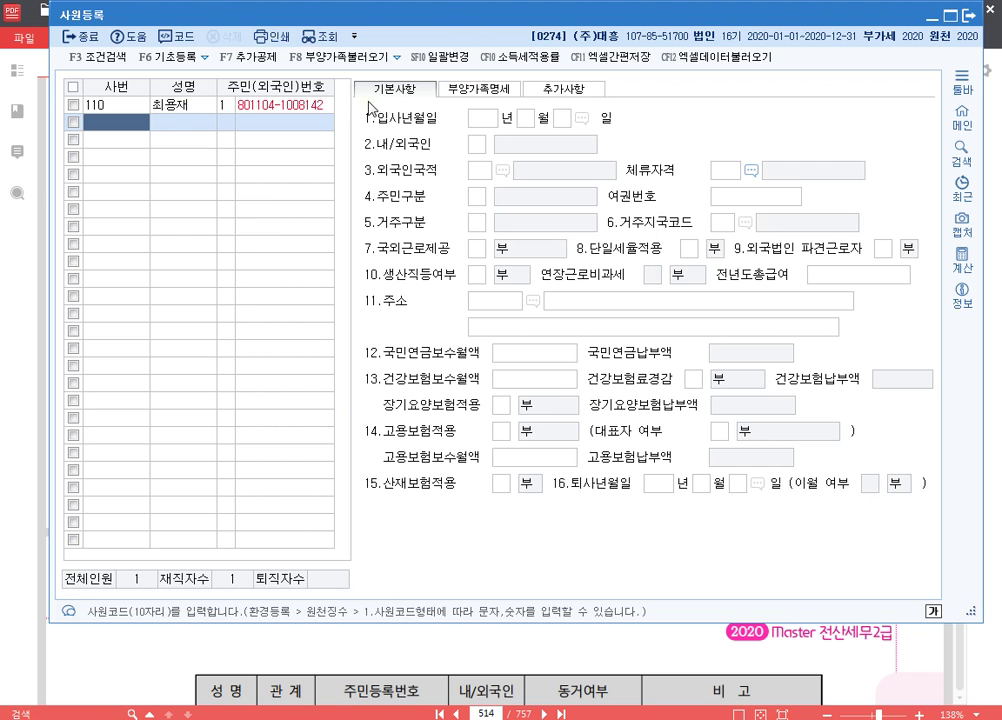
# - Register employee 105 with the employee's name, resident number and hire date 2019-04-01
pyautogui.click(121, 128)
pyautogui.write('105')
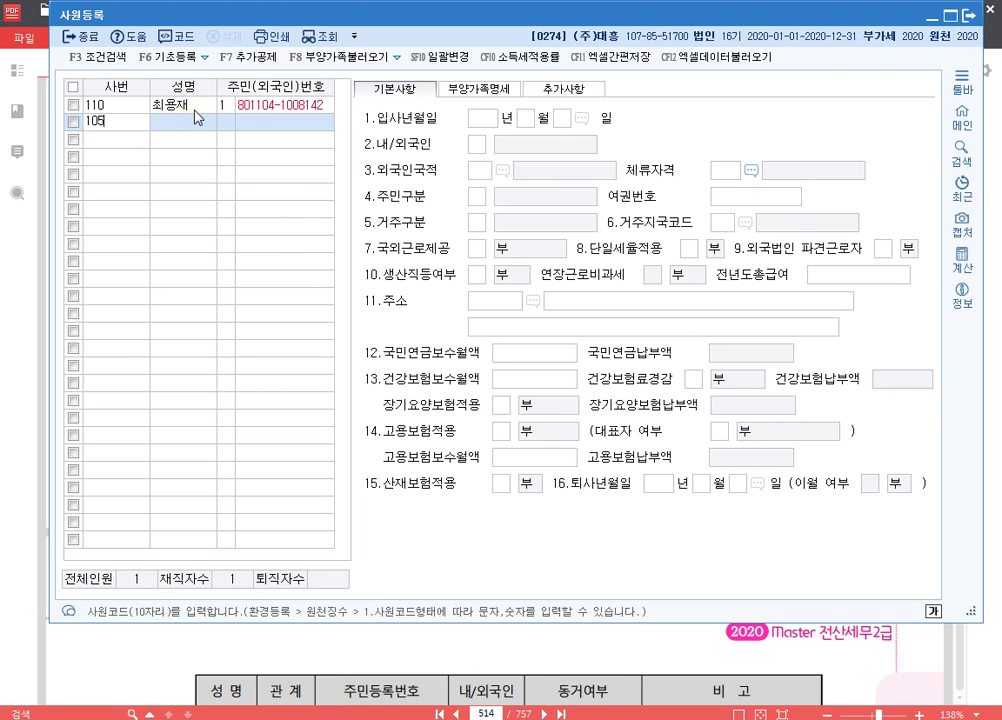
pyautogui.press('Return')
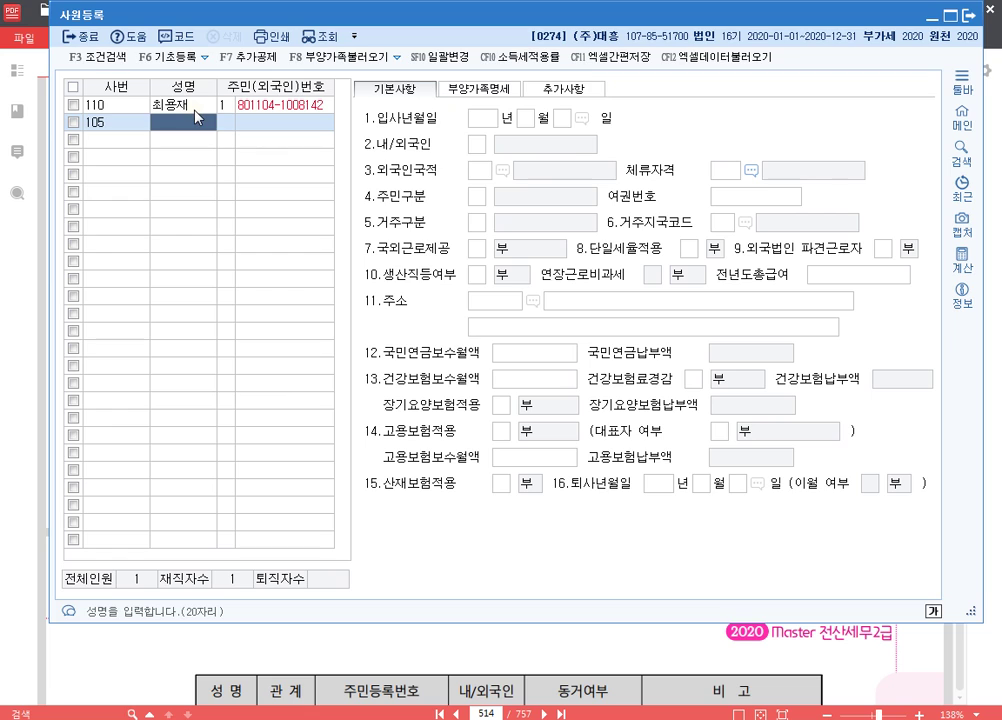
pyautogui.press('Return')
pyautogui.press('Return')
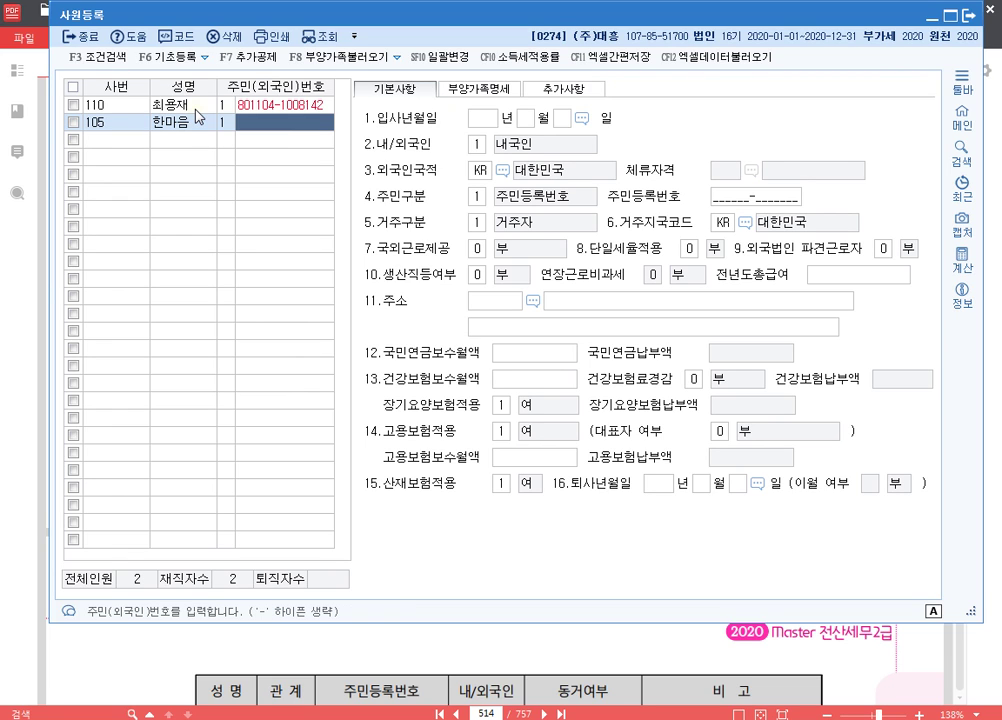
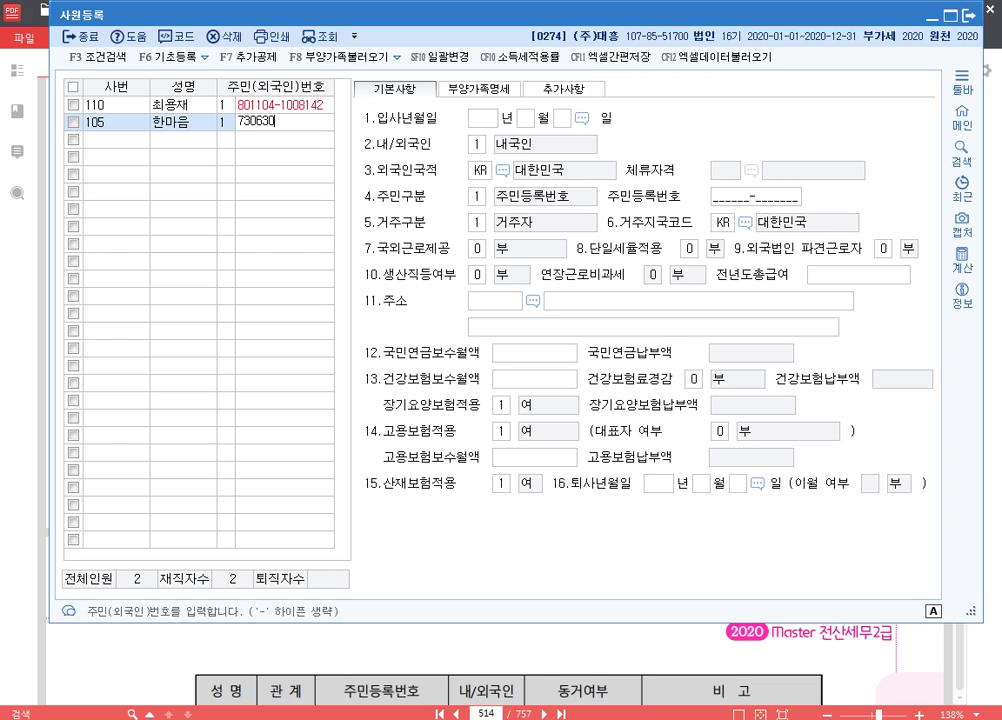
pyautogui.press('Return')
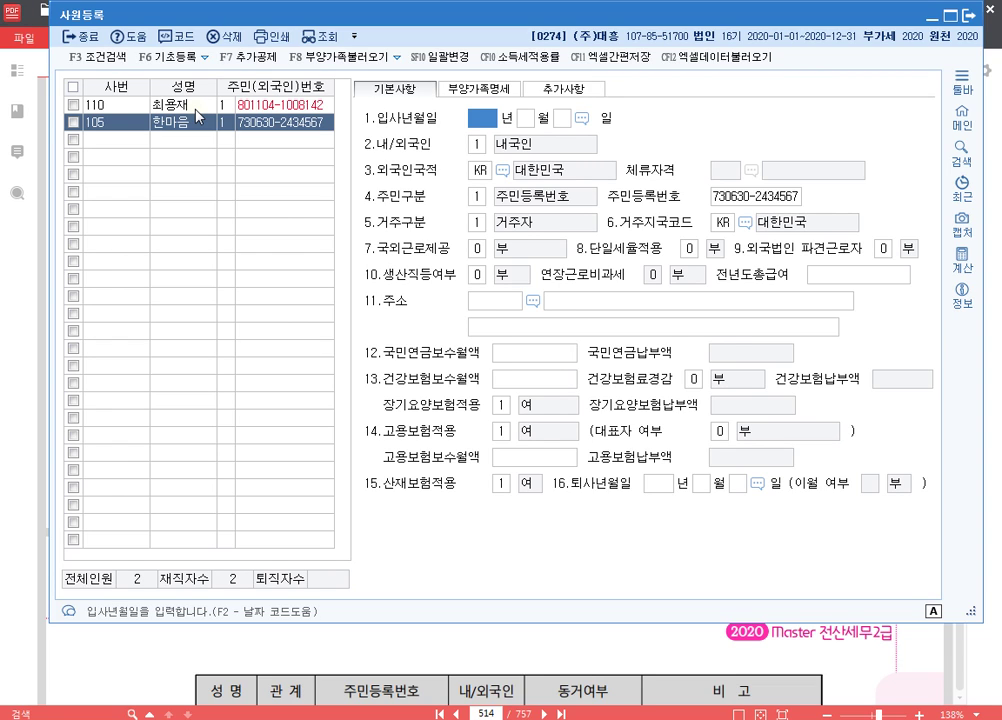
pyautogui.write('2019')
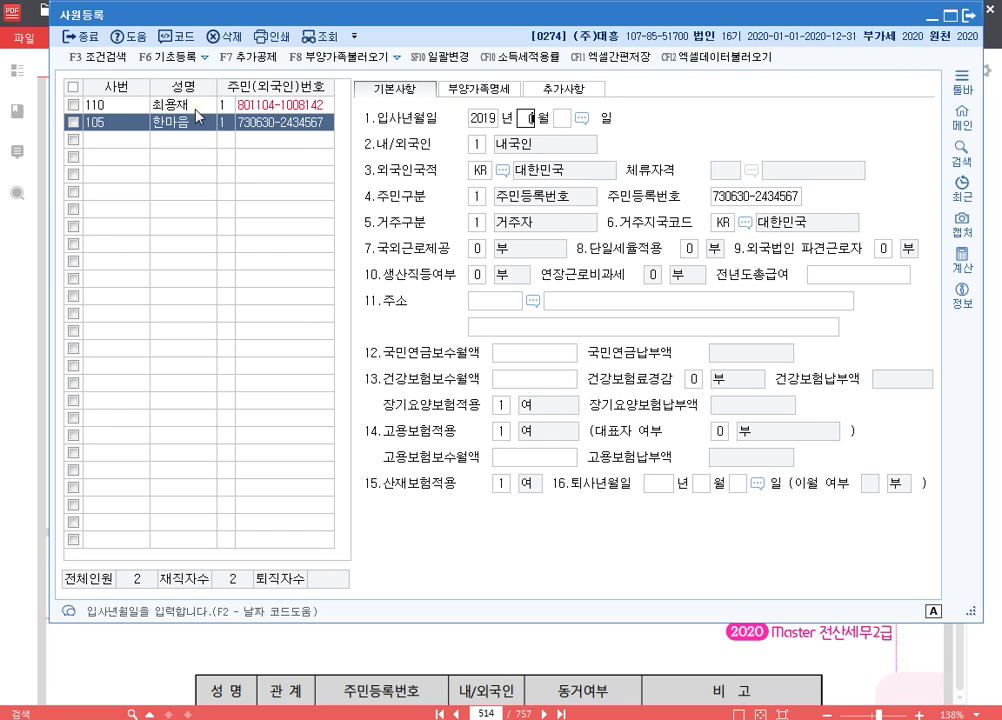
pyautogui.write('0401')
pyautogui.press('Return')
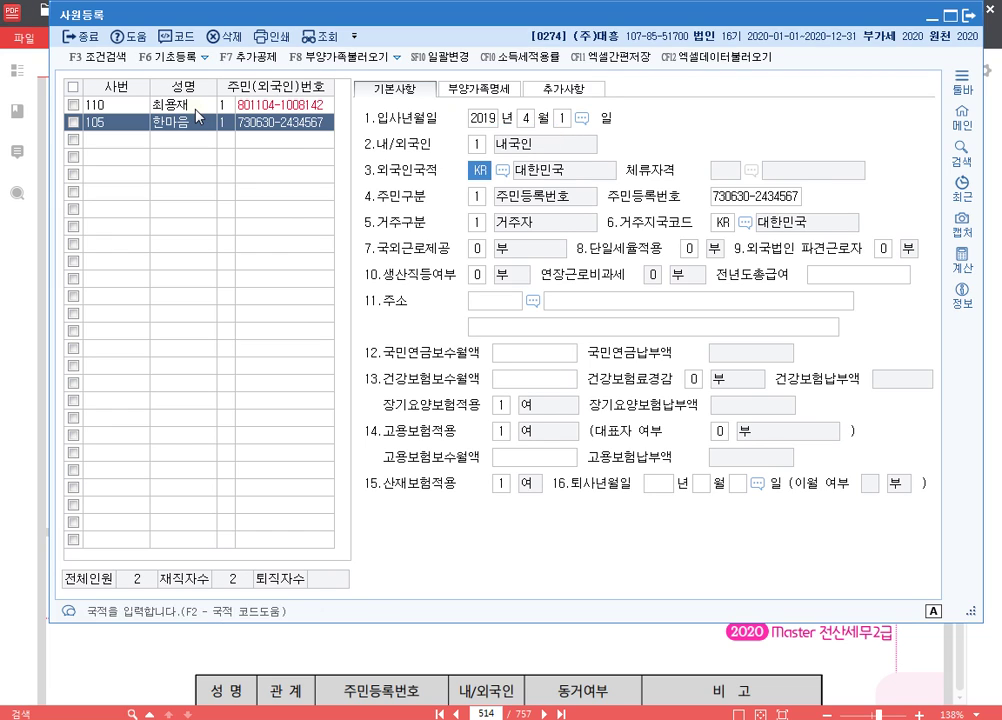
pyautogui.press('Return')
pyautogui.press('Return')
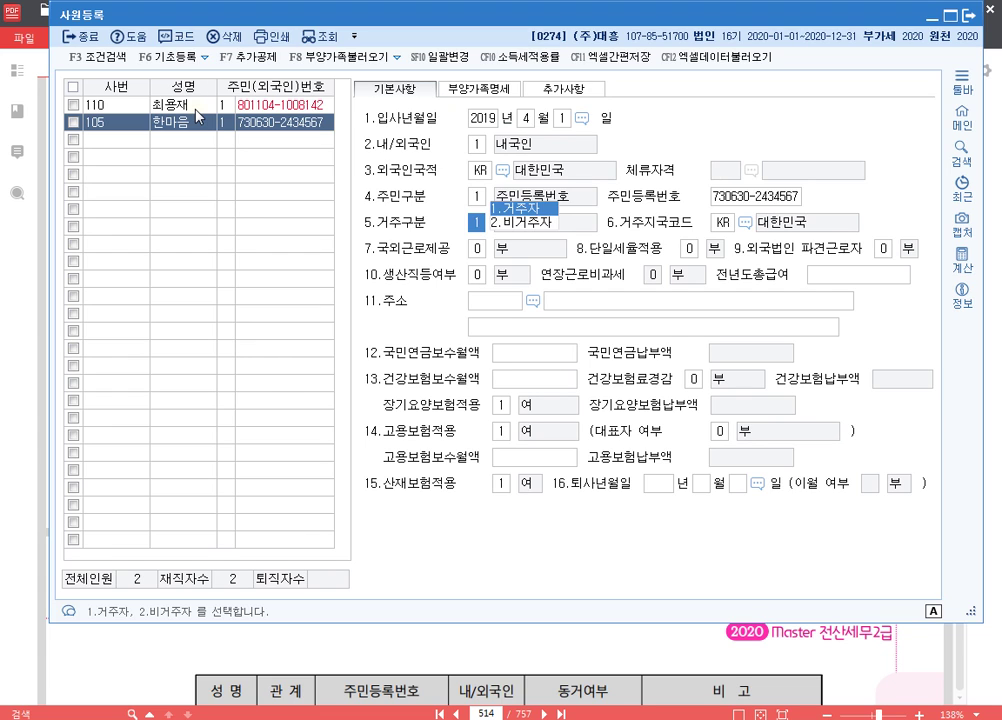
pyautogui.click(505, 92)
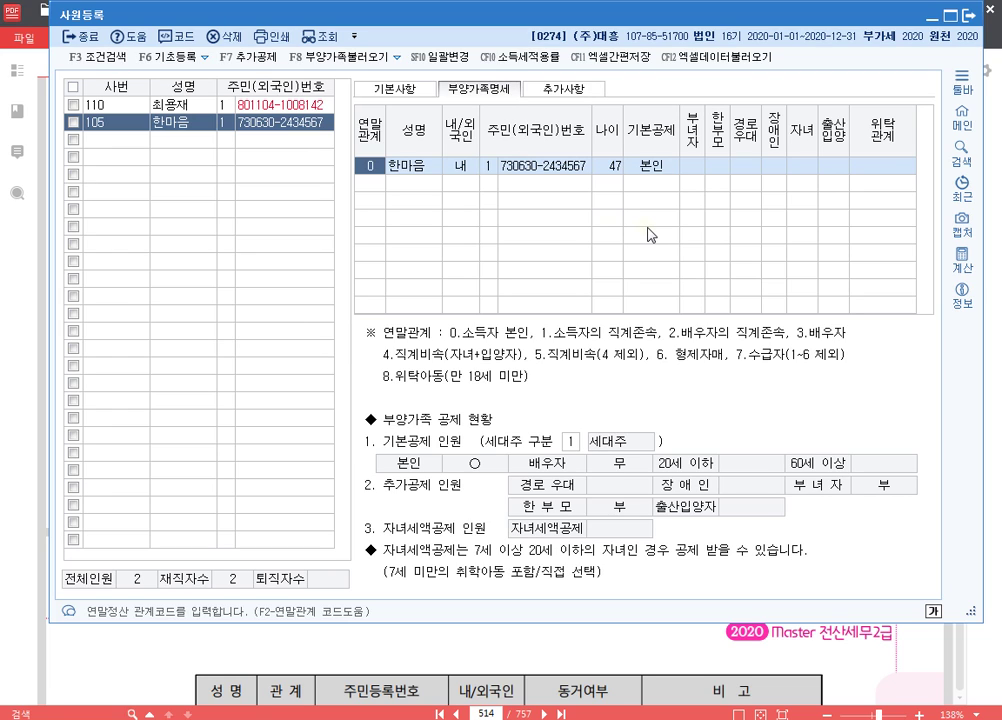
# - Mark the 부녀자 deduction on the employee's own 본인 row
pyautogui.press('Return')
pyautogui.press('Return')
pyautogui.press('Return')
pyautogui.press('Return')
pyautogui.press('Return')
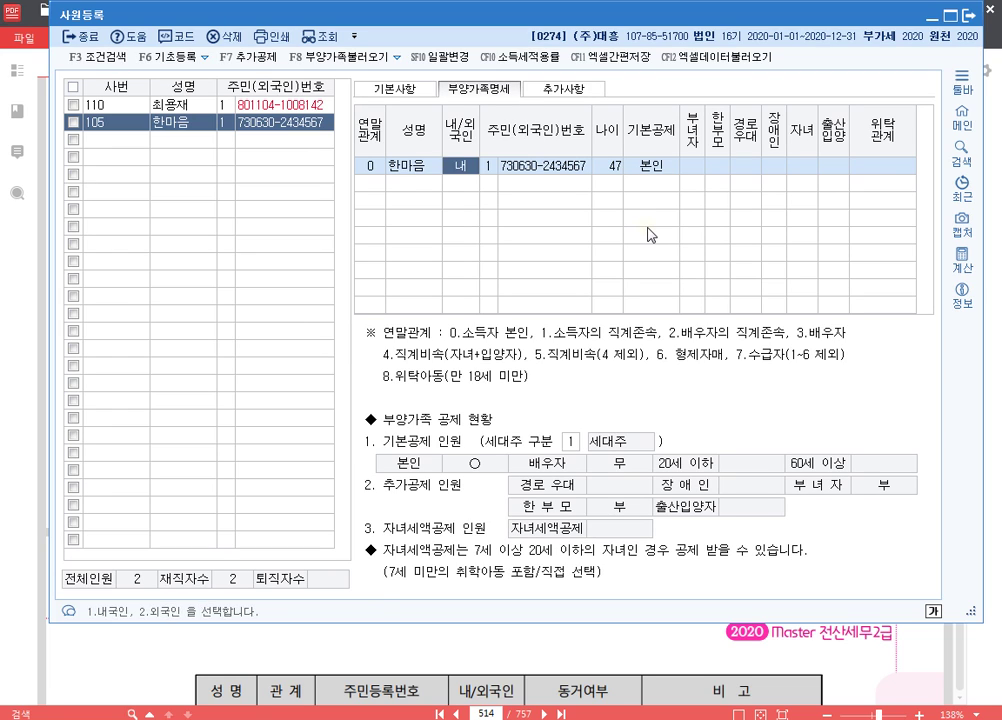
pyautogui.write('1')
pyautogui.press('Return')
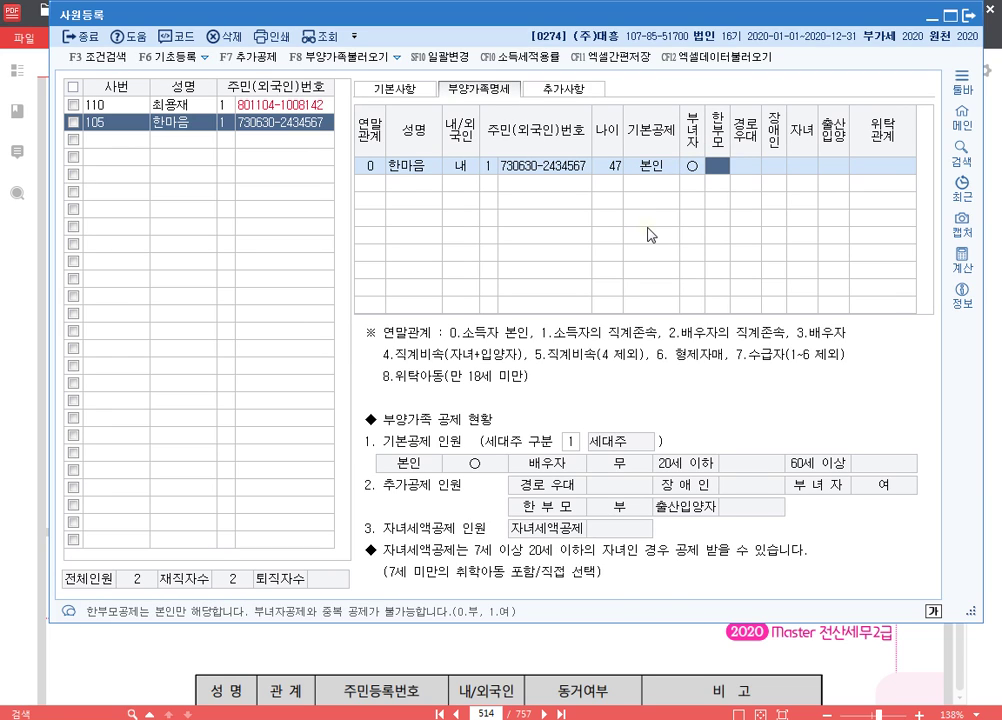
pyautogui.press('Left')
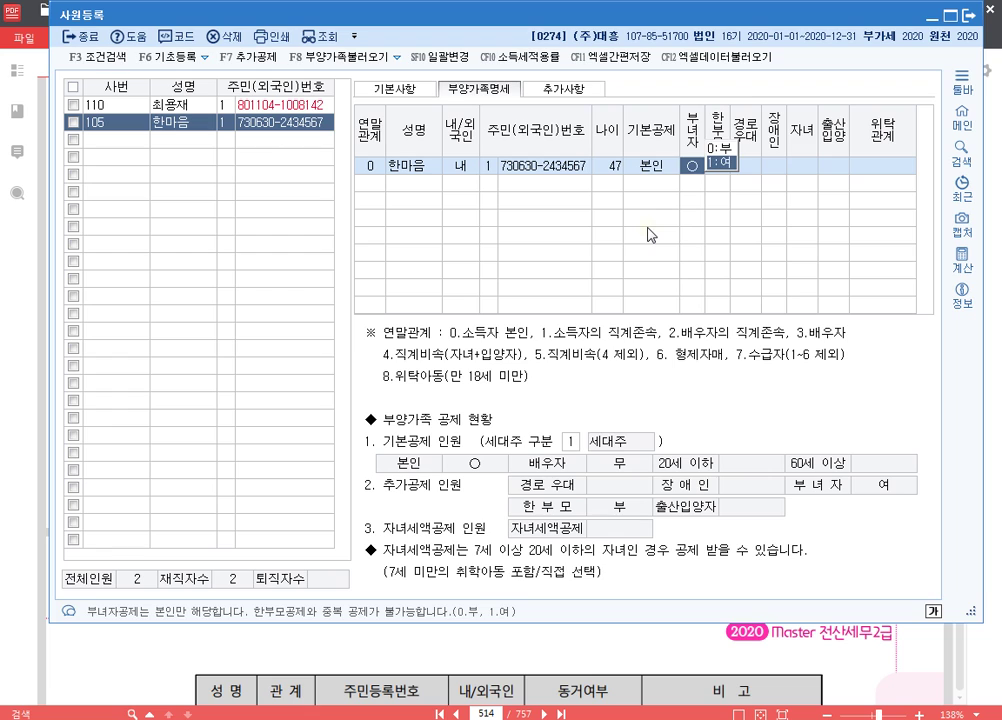
pyautogui.press('Return')
pyautogui.press('Return')
# - Add the spouse as relation 3, a domestic resident, with name and resident number
pyautogui.press('Return')
pyautogui.press('Return')
pyautogui.press('Return')
pyautogui.press('Return')
pyautogui.press('Return')
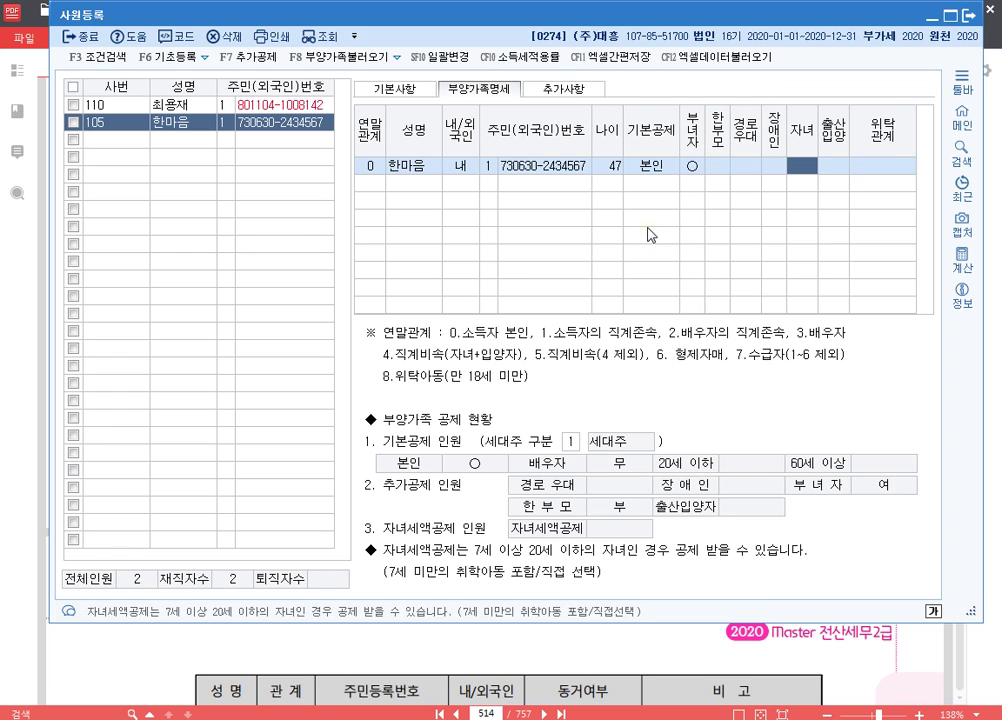
pyautogui.write('3')
pyautogui.press('Return')
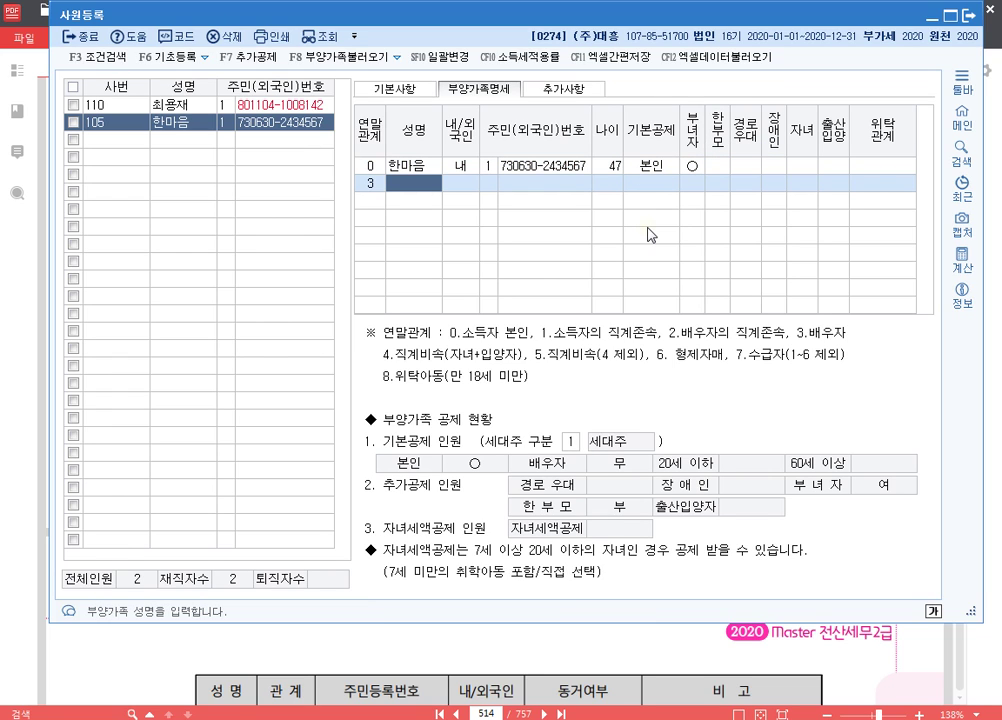
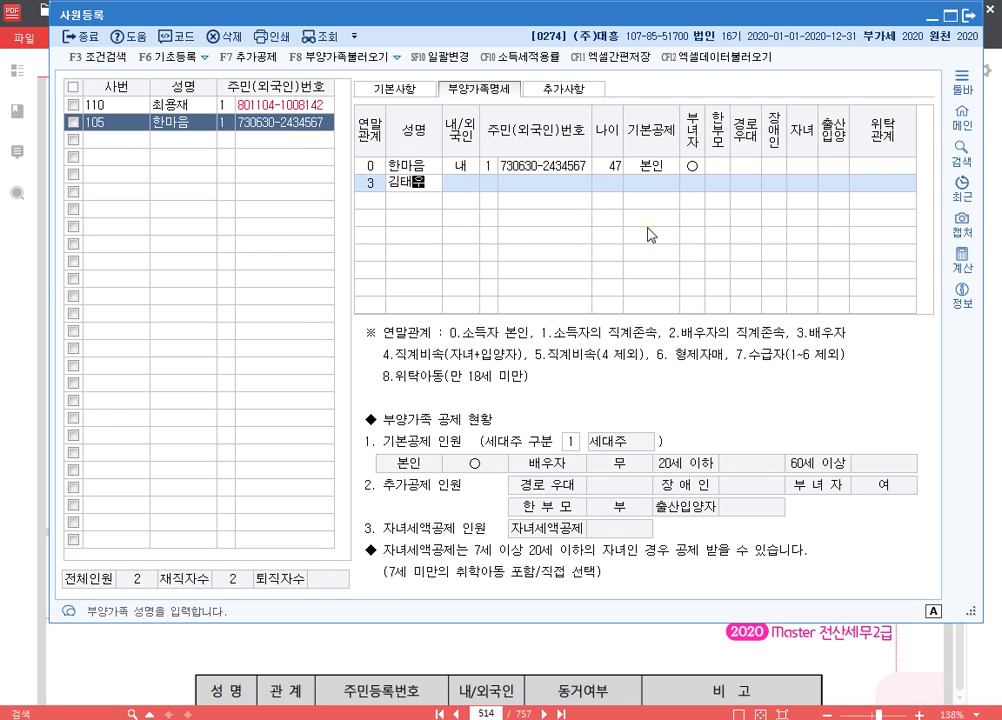
pyautogui.press('Return')
pyautogui.write('1')
pyautogui.press('Return')
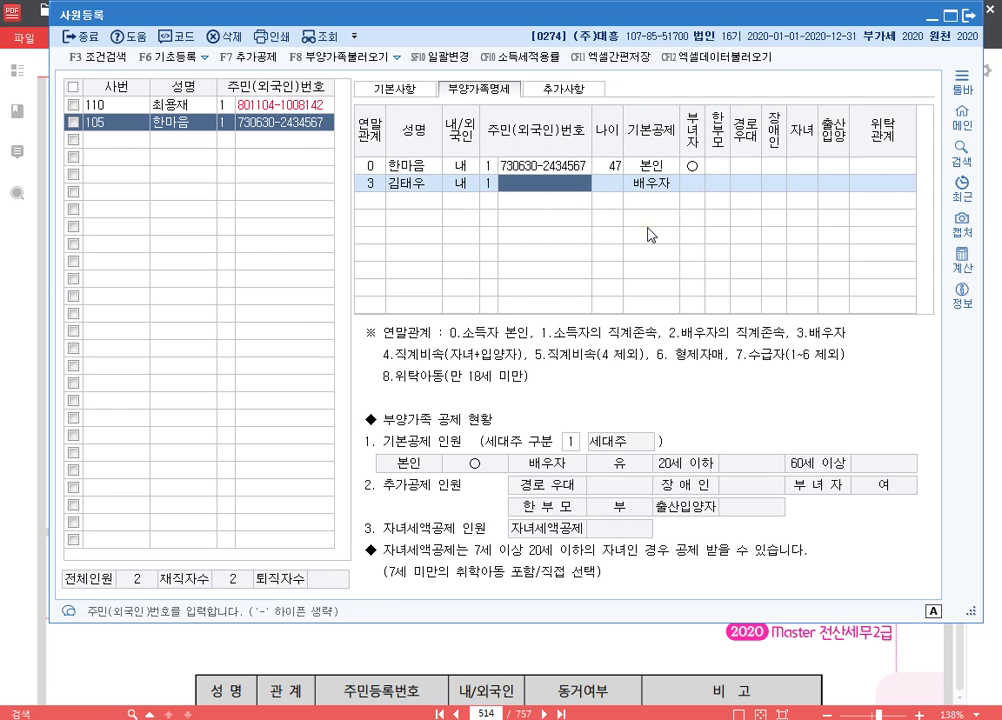
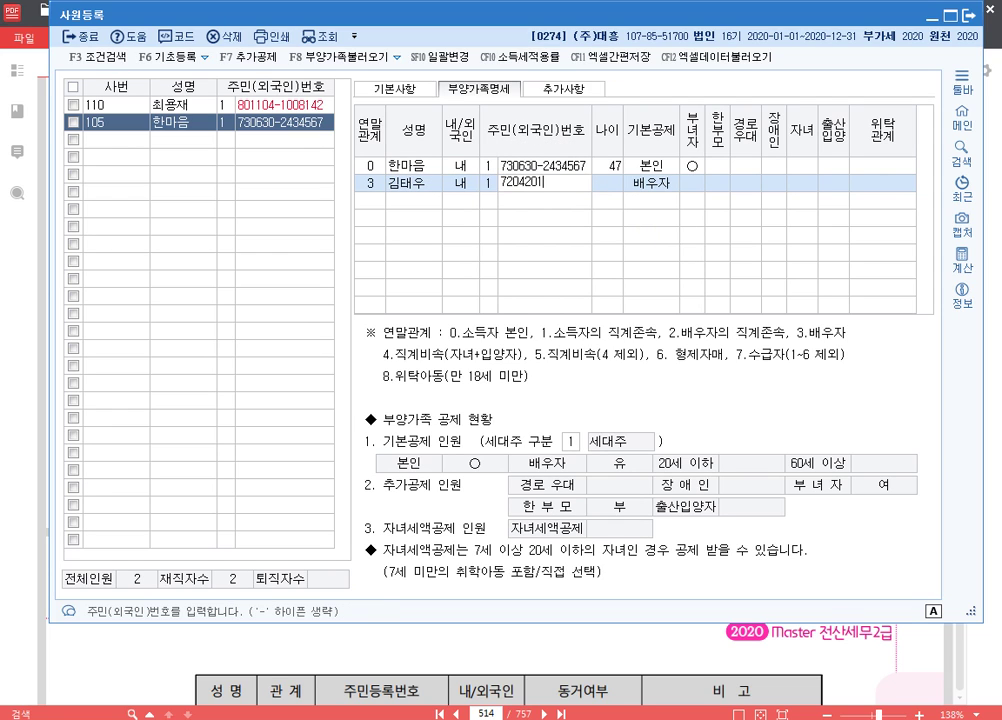
pyautogui.press('Return')
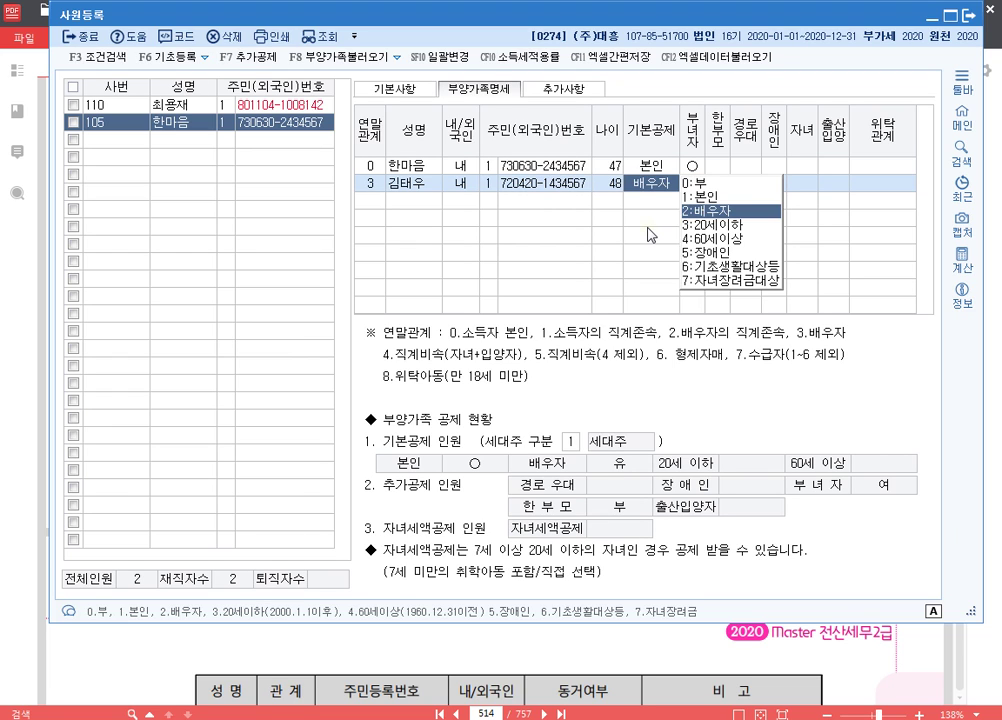
pyautogui.press('Return')
pyautogui.press('Return')
pyautogui.press('Return')
pyautogui.press('Return')
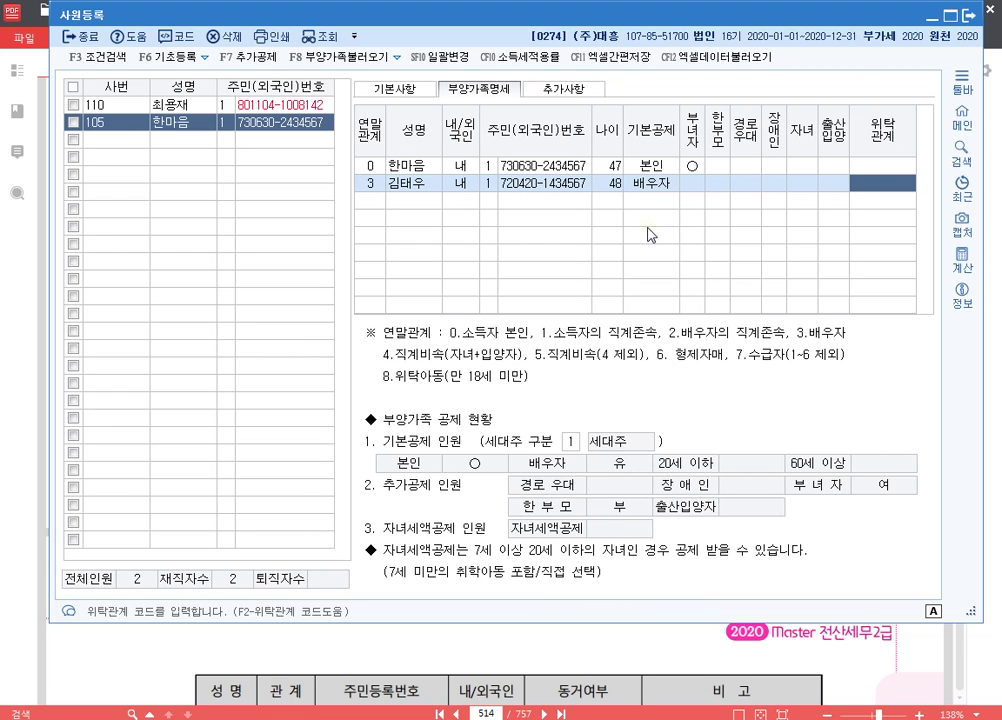
pyautogui.press('Return')
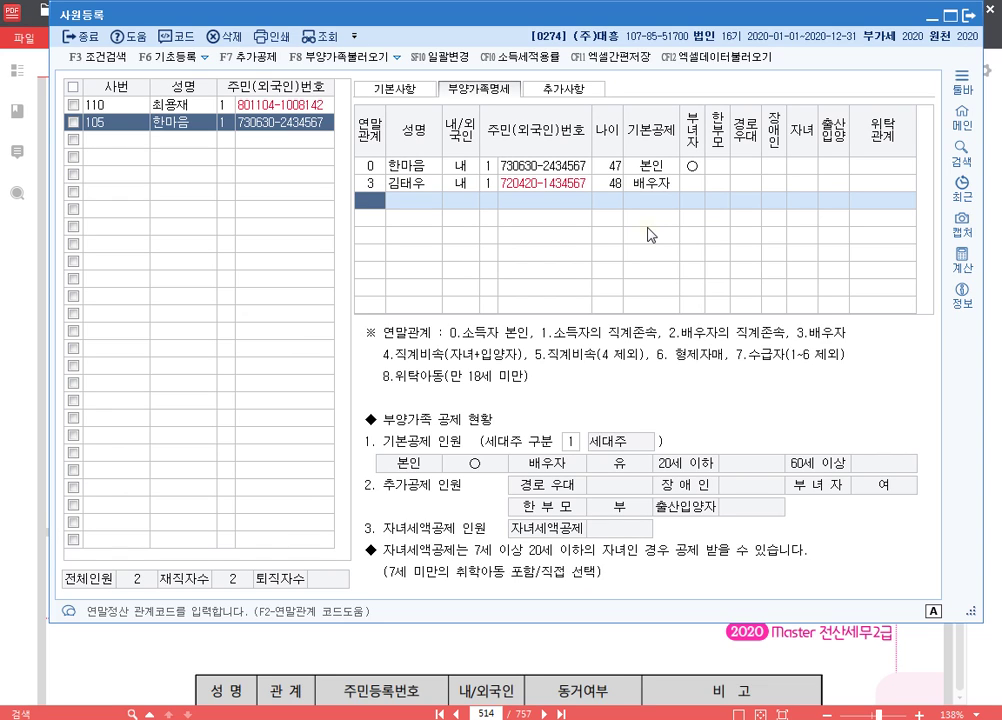
# - Add a parent as relation 1 with name and resident number, basic deduction set to 부
pyautogui.write('1')
pyautogui.press('Return')
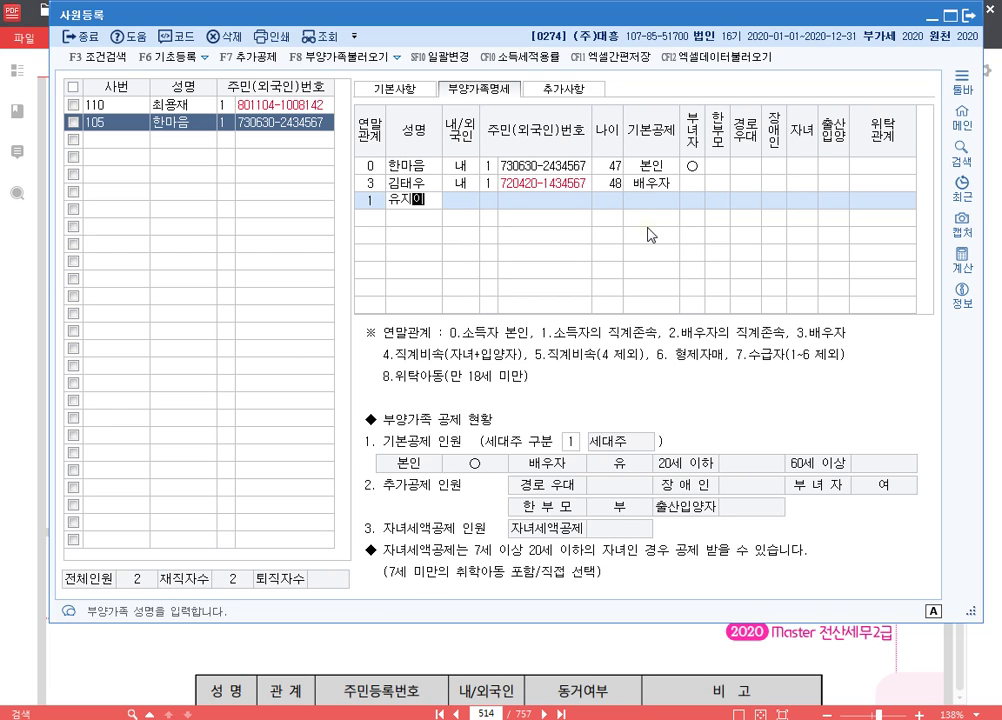
pyautogui.press('Return')
pyautogui.press('Return')
pyautogui.press('Return')
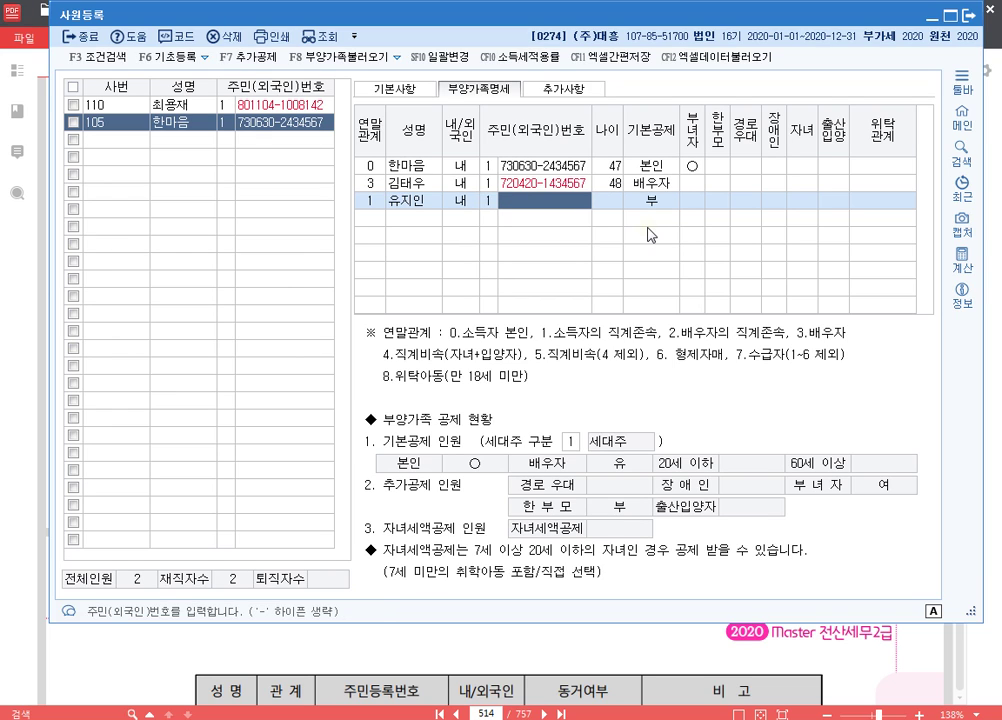
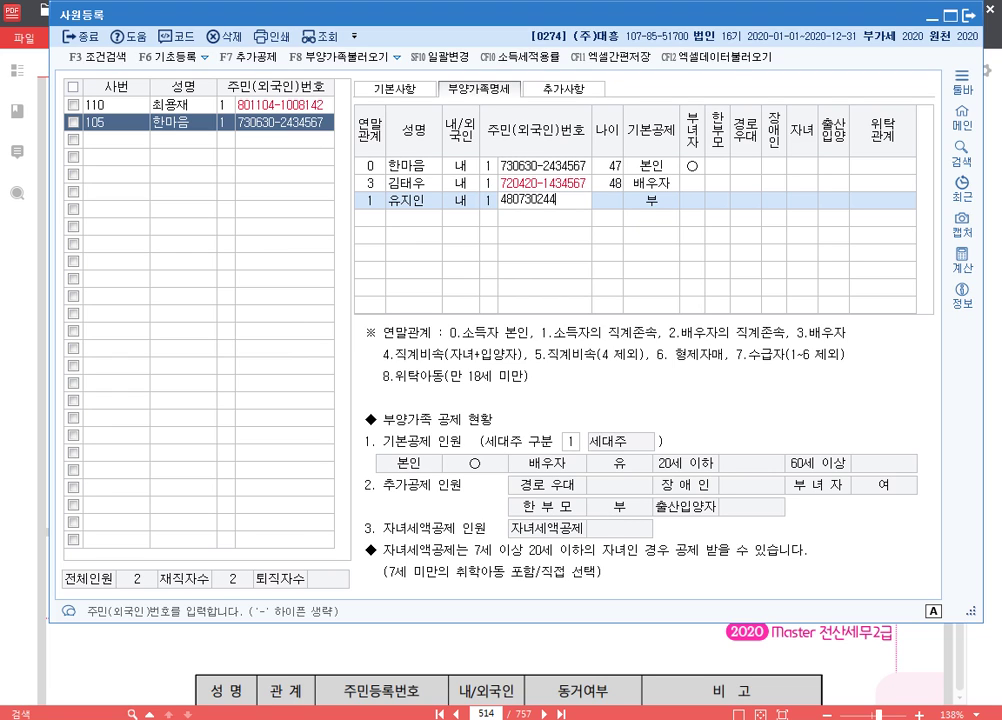
pyautogui.press('Return')
pyautogui.press('Return')
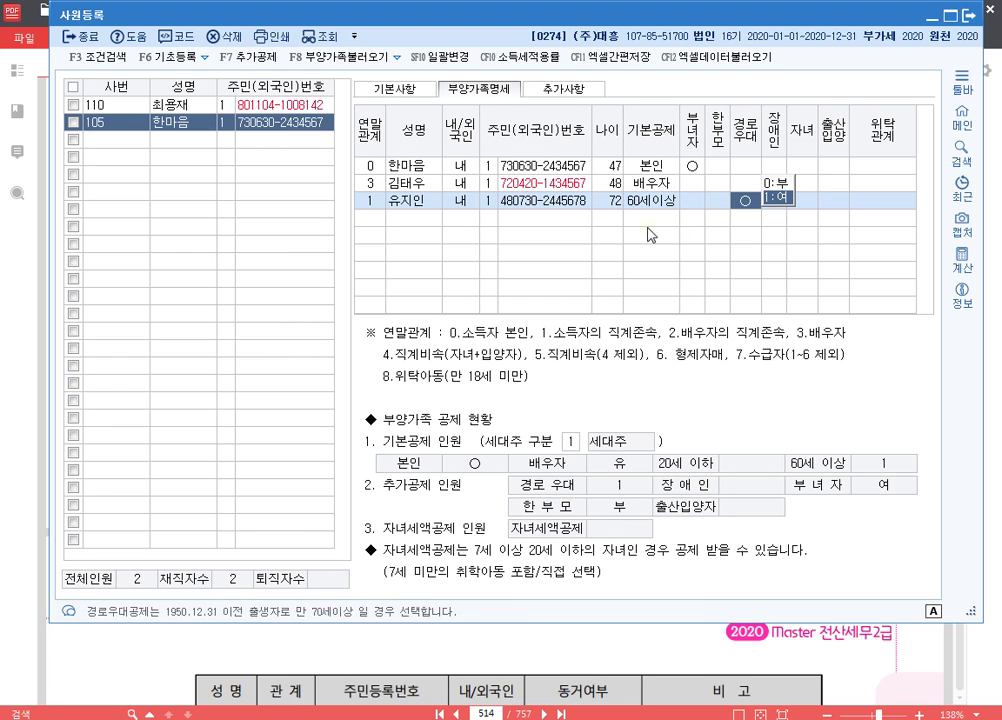
pyautogui.press('Left')
pyautogui.press('Left')
pyautogui.press('Left')
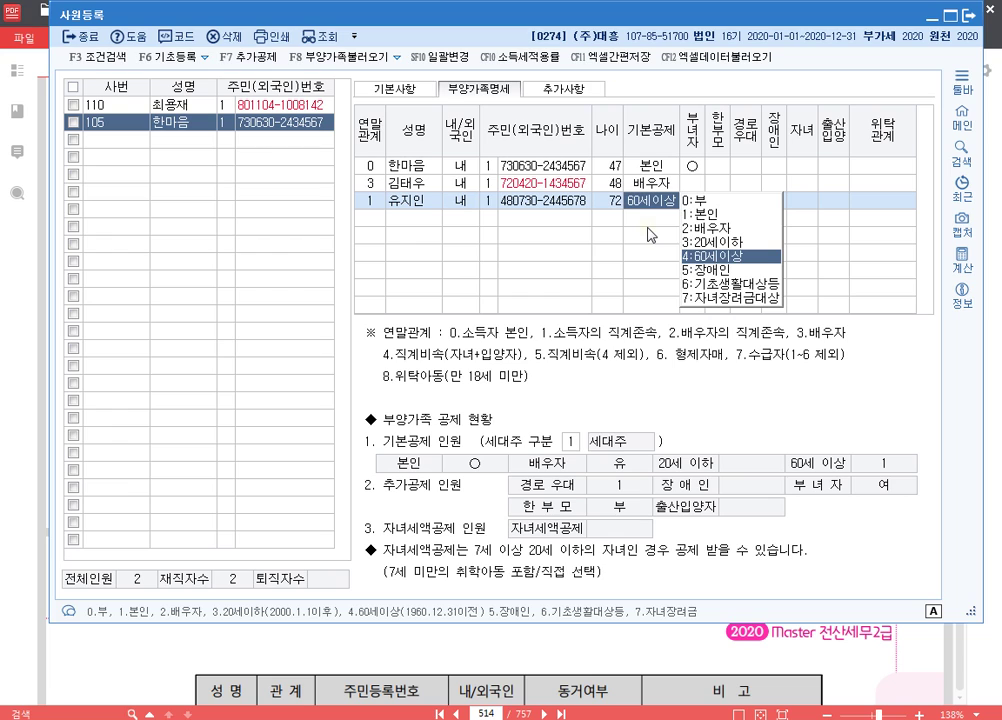
pyautogui.press('0')
pyautogui.press('Return')
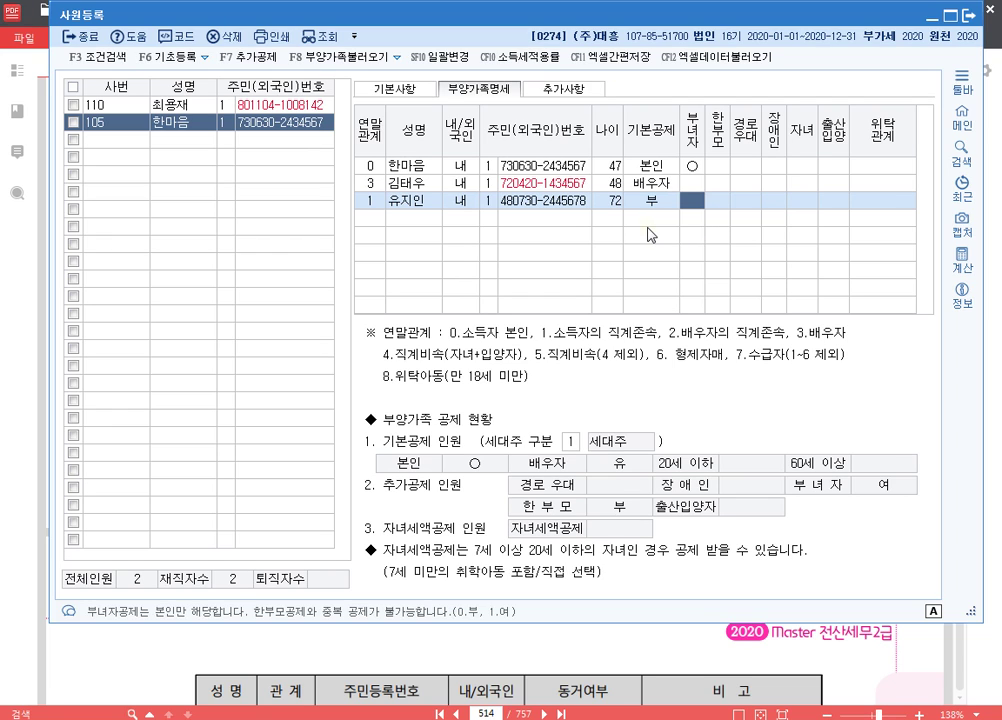
pyautogui.press('Return')
pyautogui.press('Return')
pyautogui.press('Return')
pyautogui.press('Return')
pyautogui.press('Return')
pyautogui.press('Return')
pyautogui.press('Return')
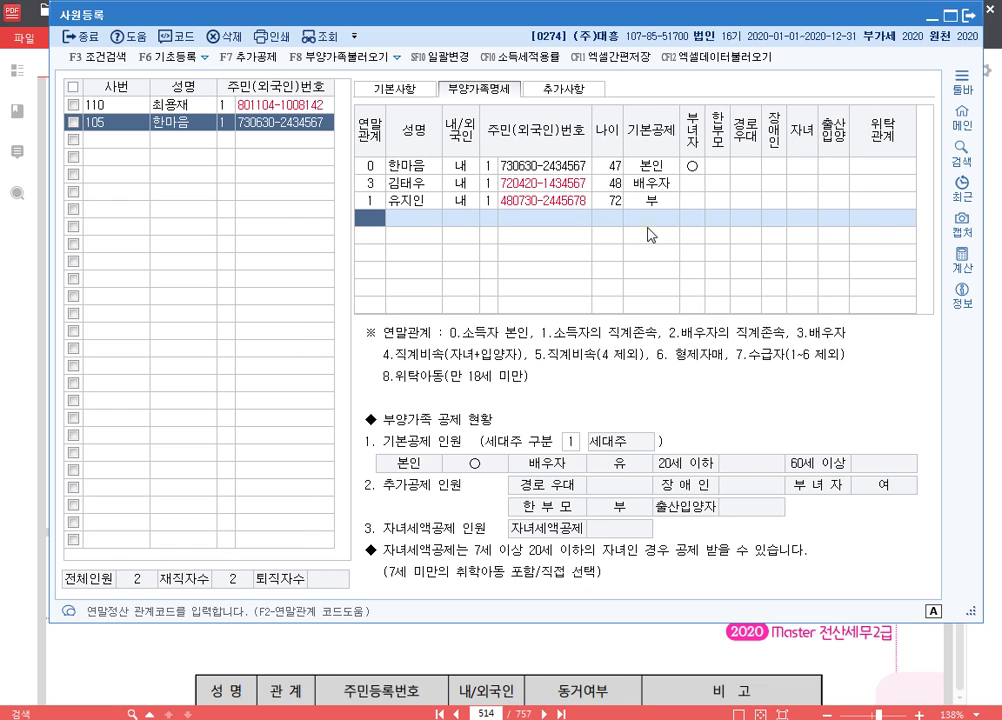
# - Add the first child as relation 4 with name and resident number
pyautogui.write('4')
pyautogui.press('Return')
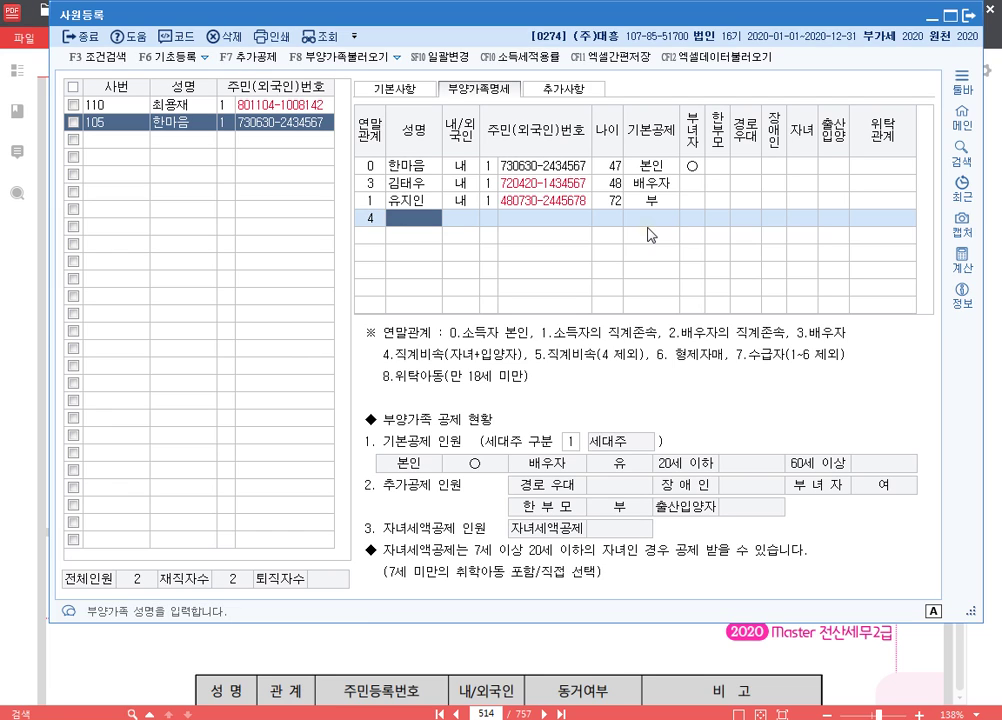
pyautogui.press('Return')
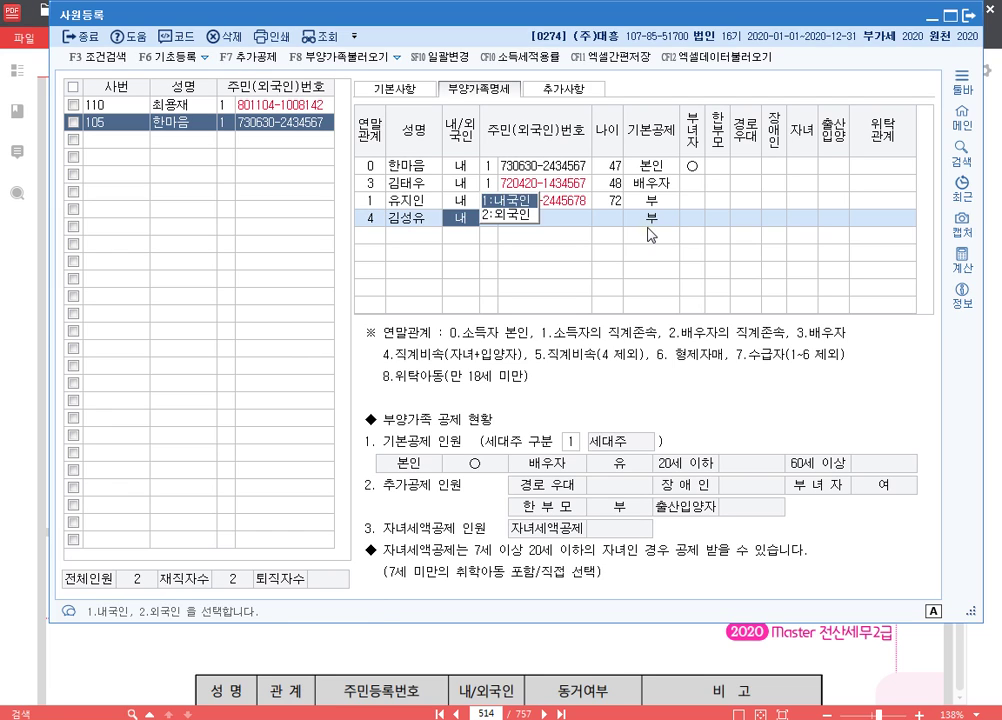
pyautogui.press('Return')
pyautogui.press('Return')
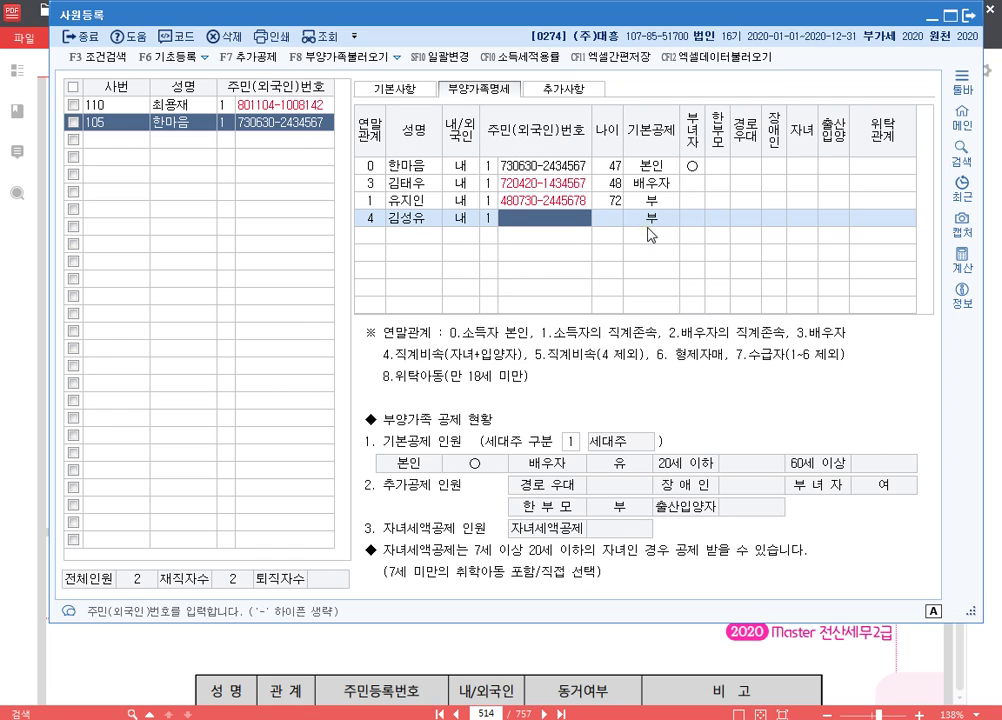
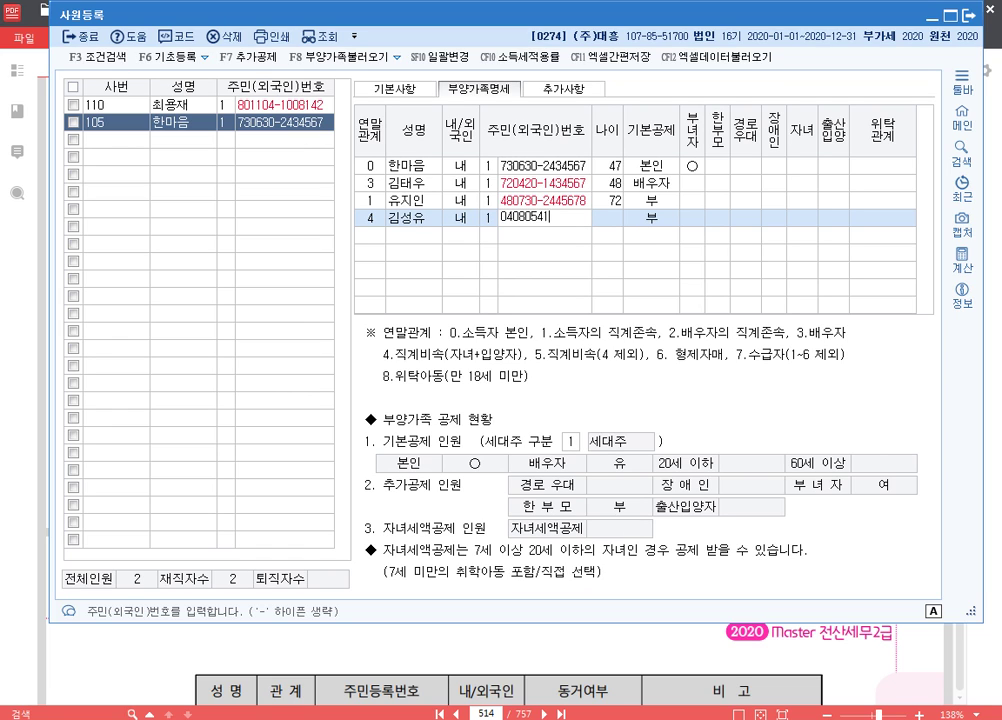
pyautogui.press('Return')
pyautogui.press('Return')
pyautogui.press('Return')
pyautogui.press('Return')
pyautogui.press('Return')
pyautogui.press('Return')
pyautogui.press('Return')
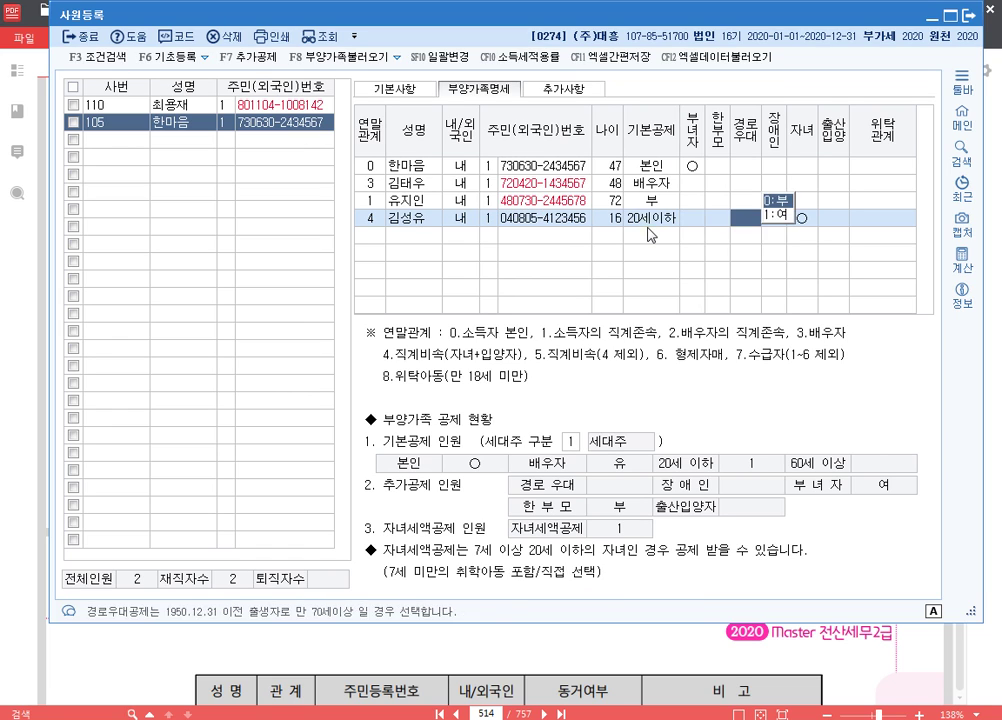
pyautogui.press('Return')
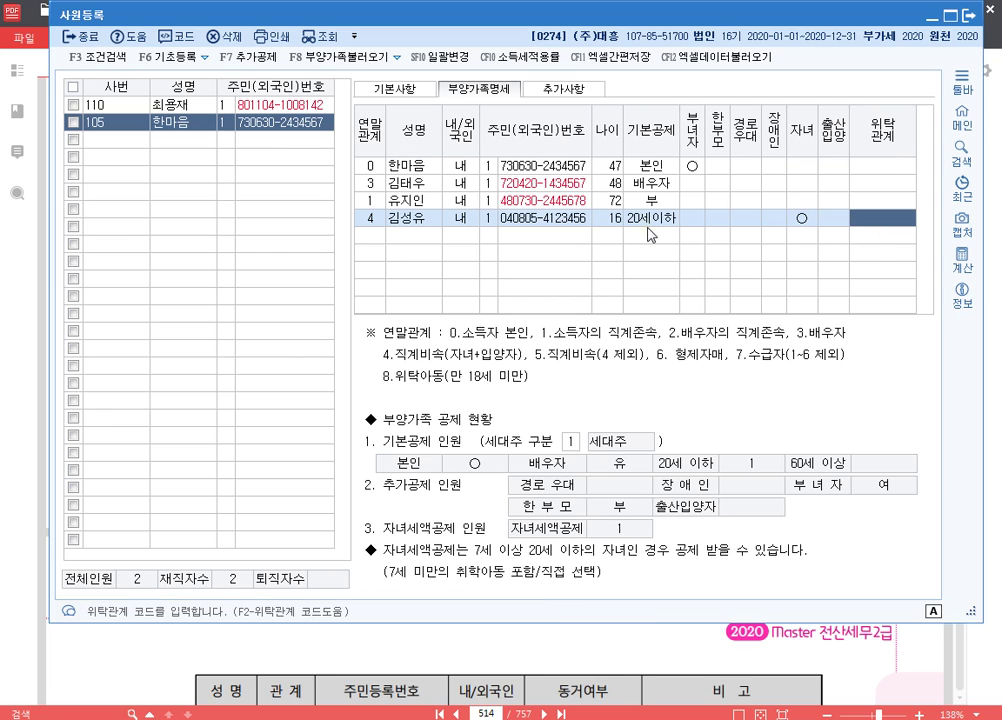
pyautogui.press('Return')
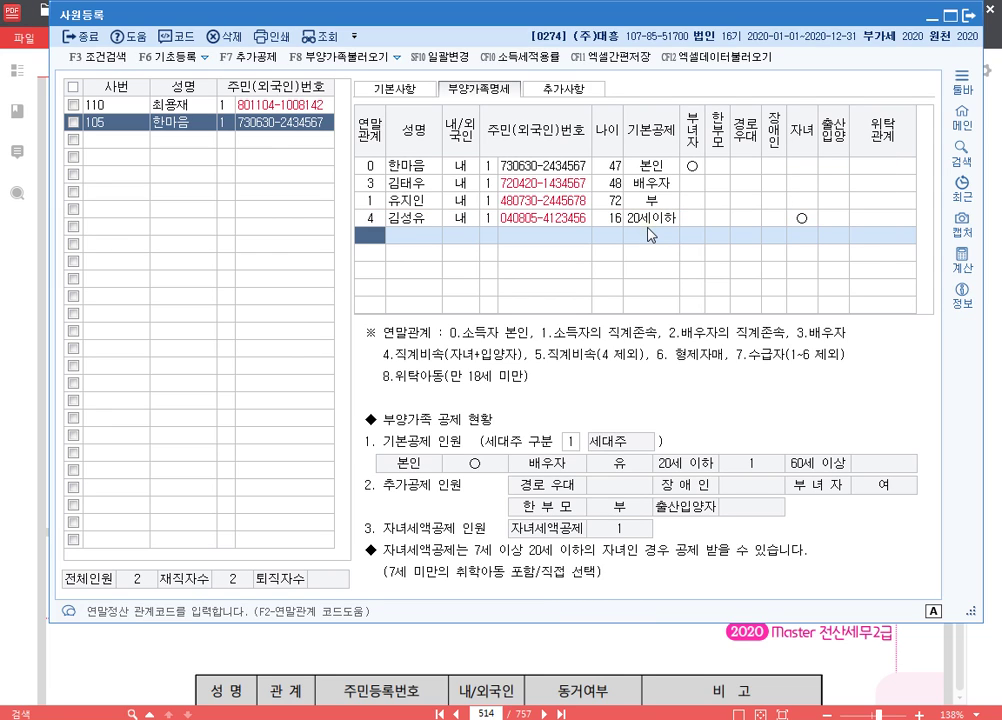
# - Add the second child as relation 4, correcting a typo in the name, with resident number
pyautogui.write('4')
pyautogui.press('Return')
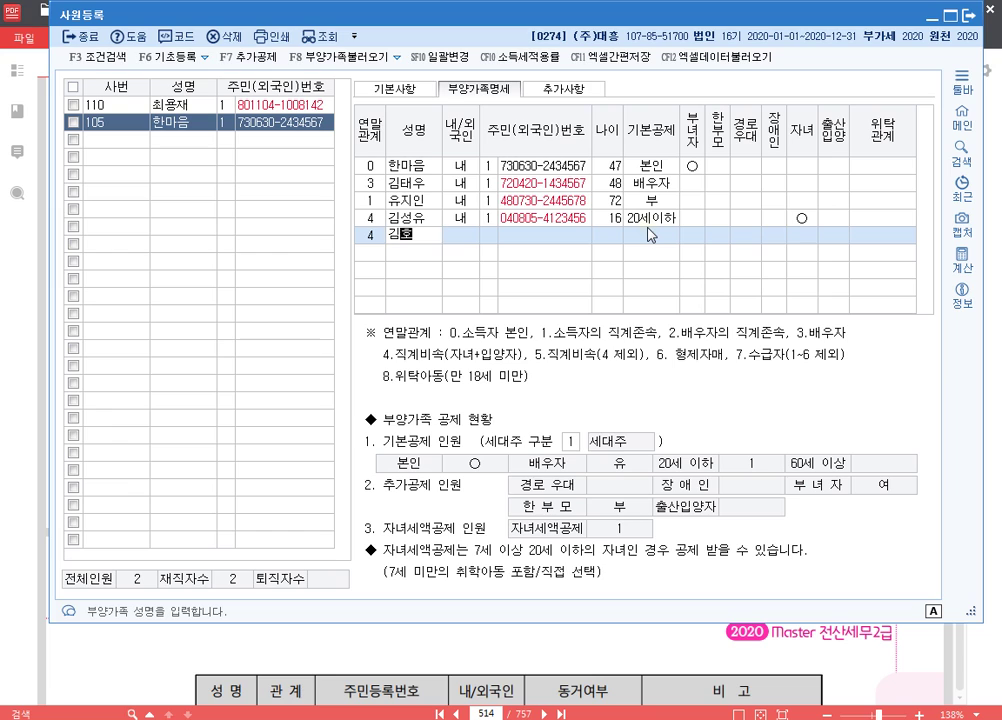
pyautogui.press('Return')
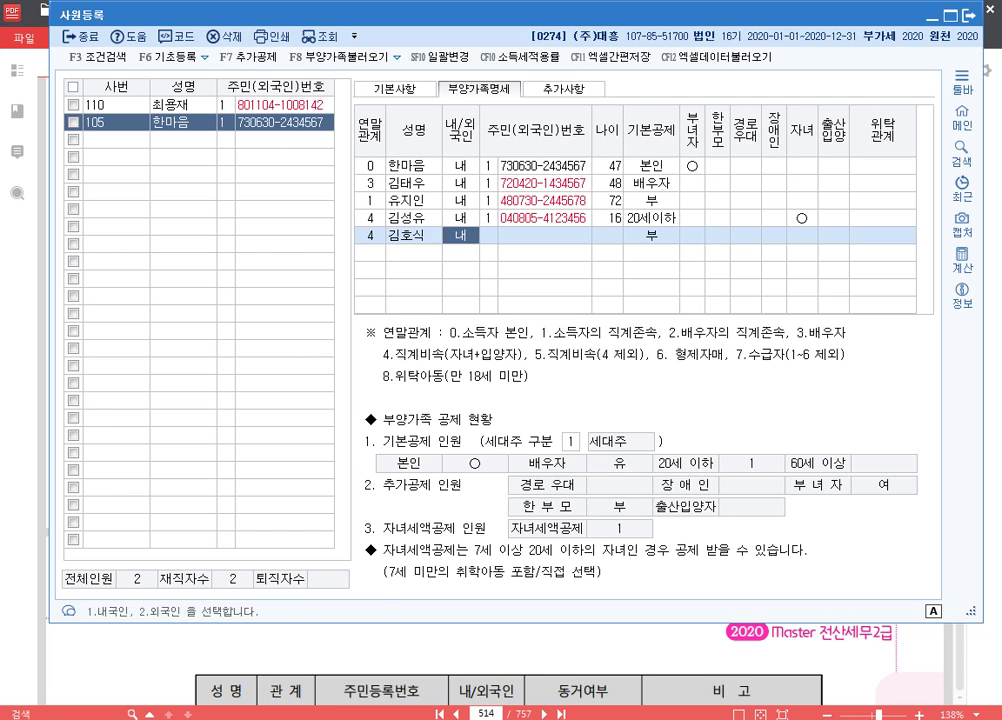
pyautogui.press('Return')
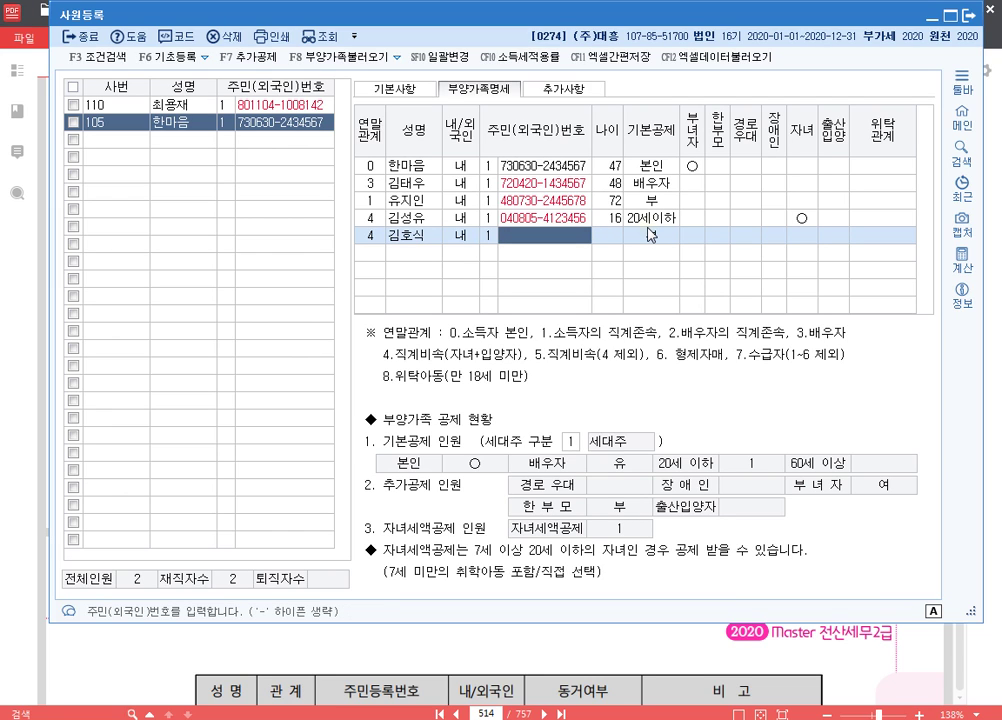
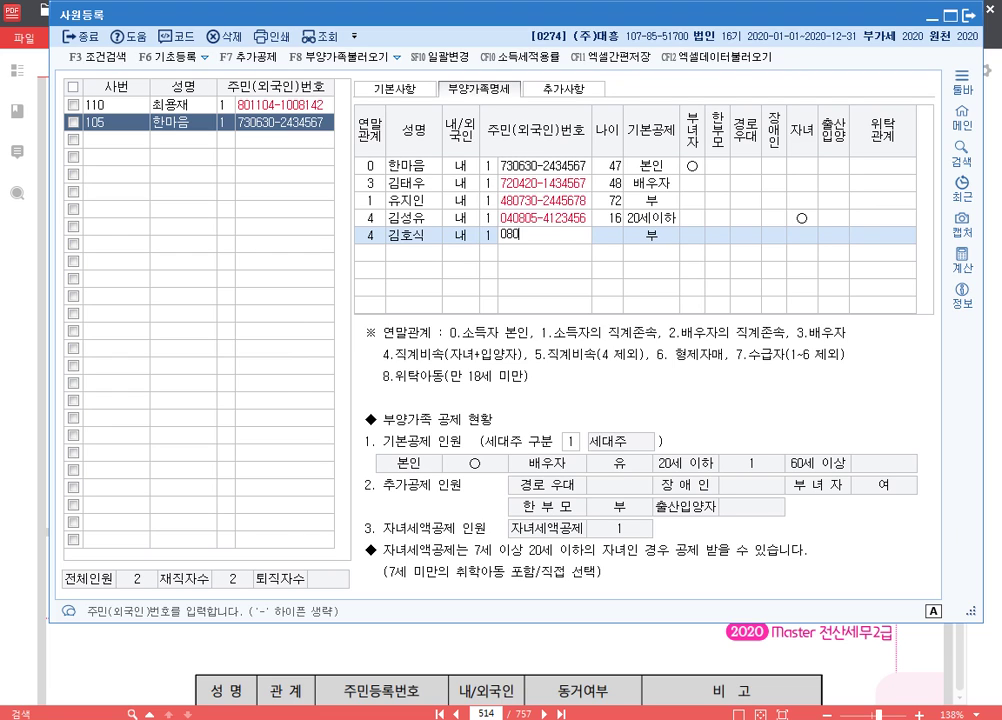
pyautogui.press('Return')
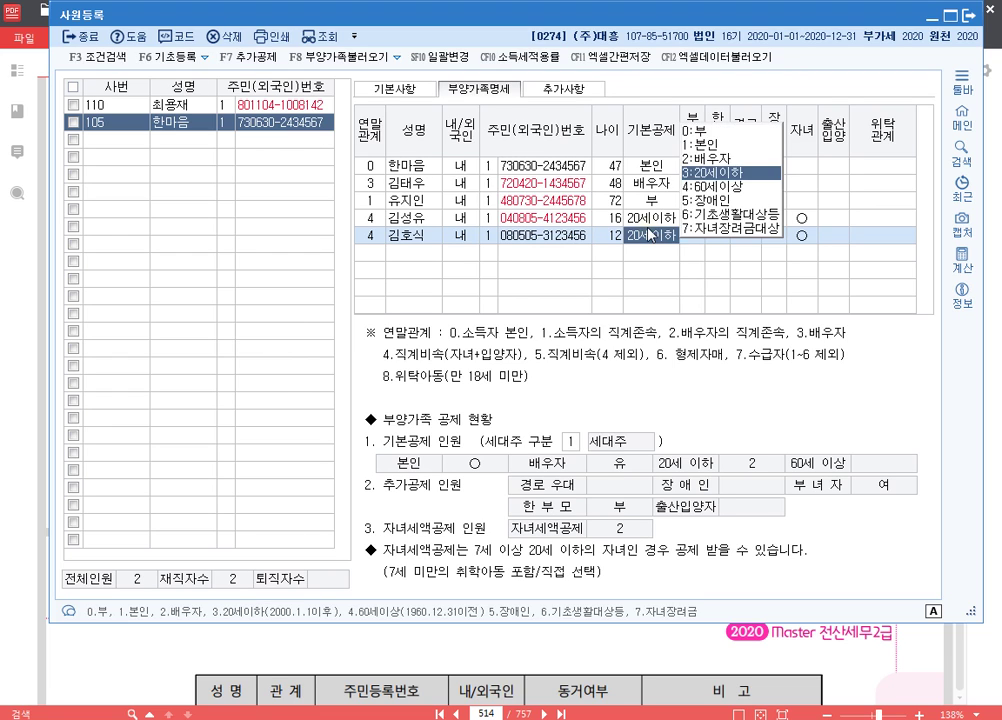
pyautogui.press('Return')
pyautogui.press('Return')
pyautogui.press('Return')
pyautogui.press('Return')
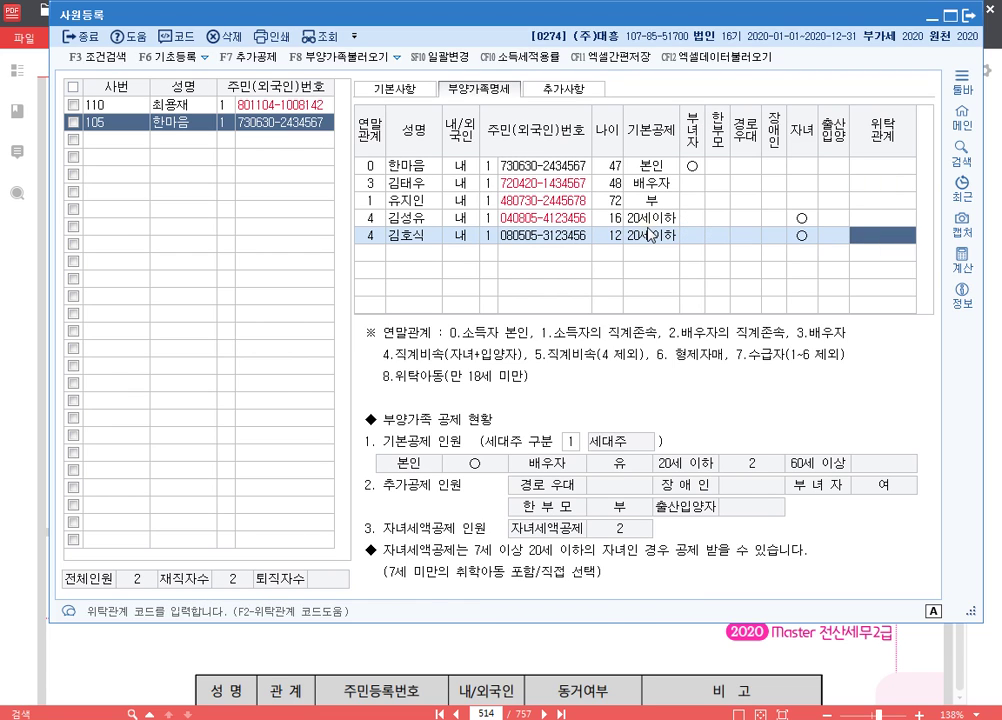
pyautogui.press('Return')
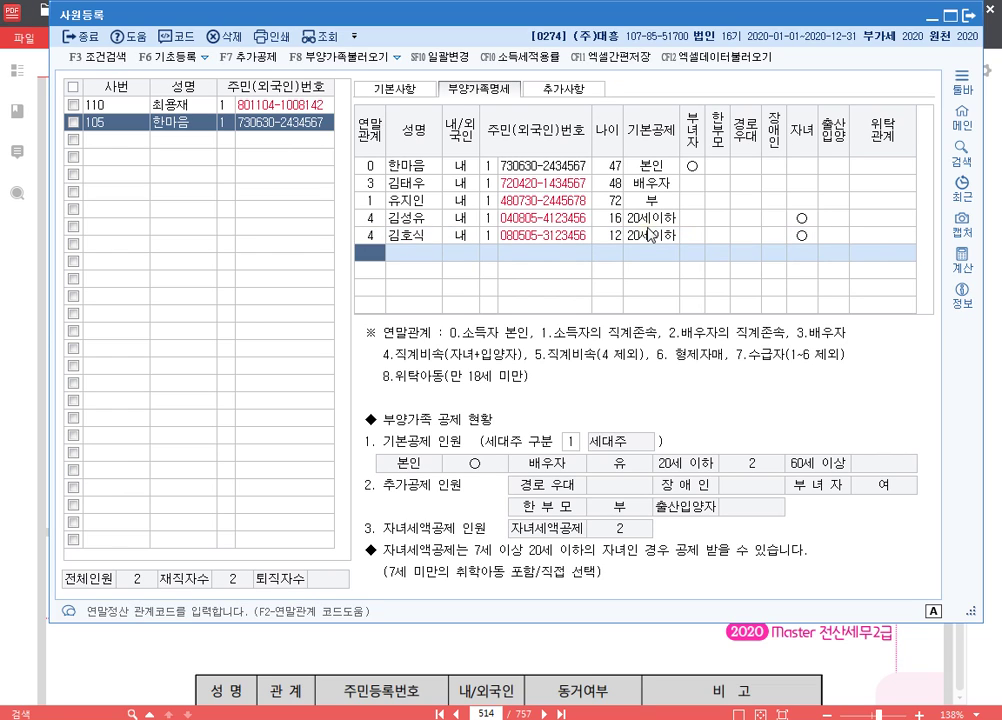
# - Add a sibling as relation 6 with name and resident number, then close employee registration
pyautogui.write('6')
pyautogui.press('Return')
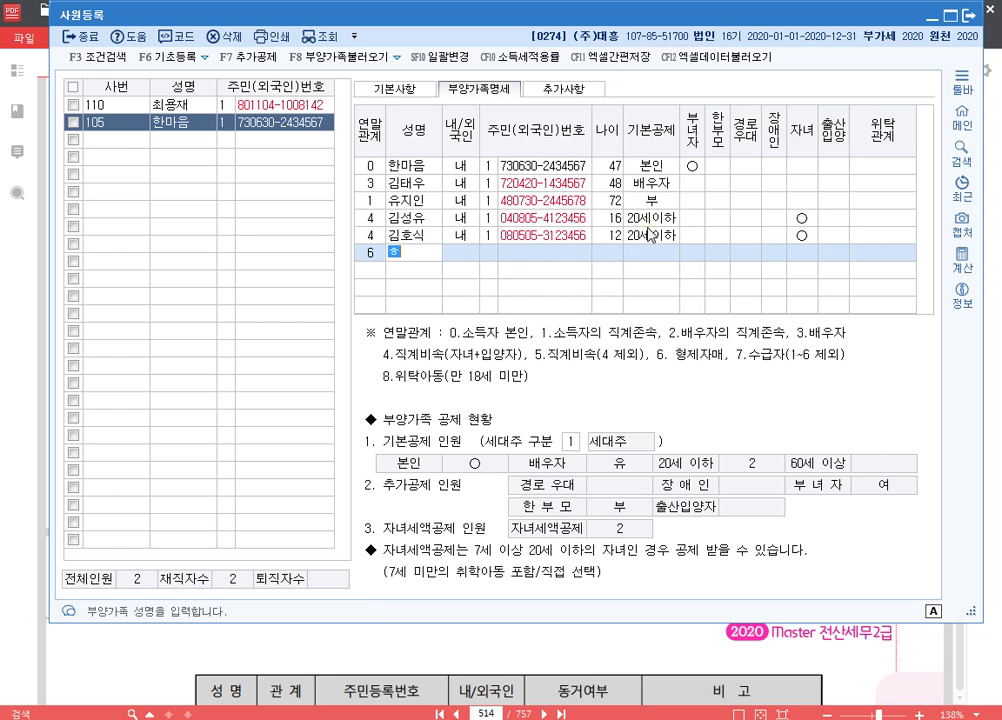
pyautogui.press('Return')
pyautogui.press('Return')
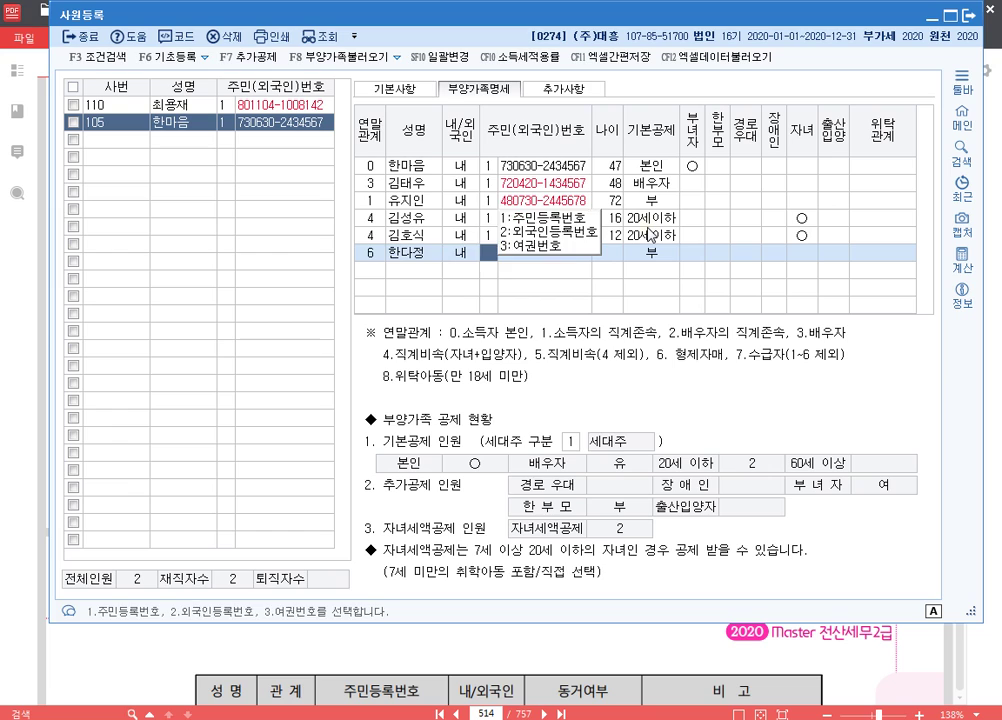
pyautogui.press('Return')
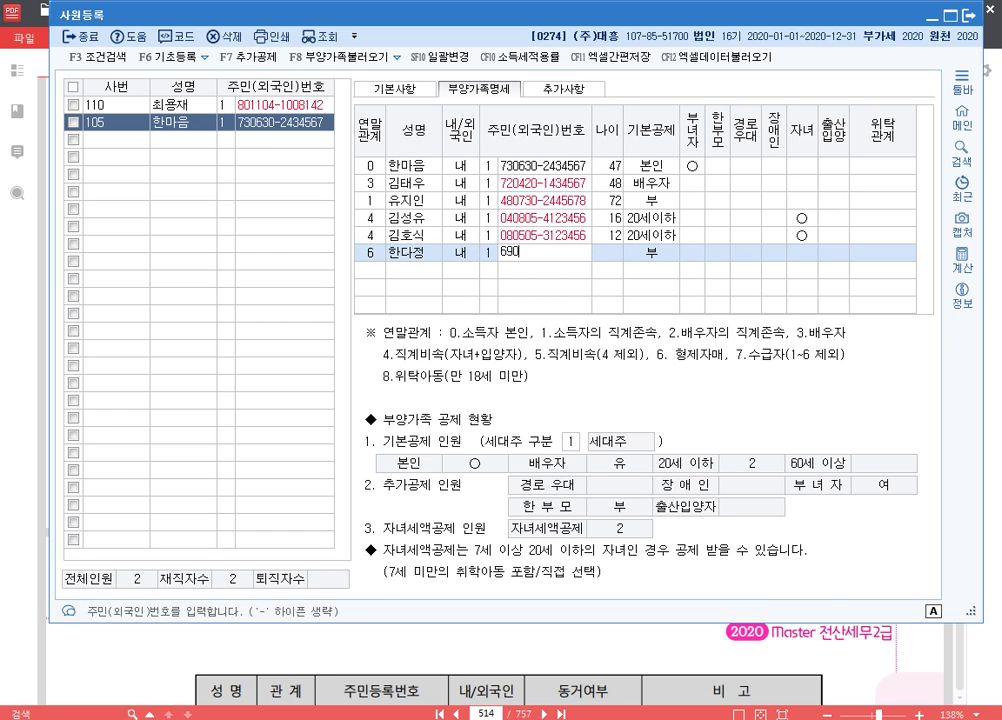
pyautogui.press('Return')
pyautogui.press('Return')
pyautogui.press('Return')
pyautogui.press('Return')
pyautogui.press('Return')
pyautogui.press('Return')
pyautogui.press('Return')
pyautogui.press('Return')
pyautogui.press('Return')
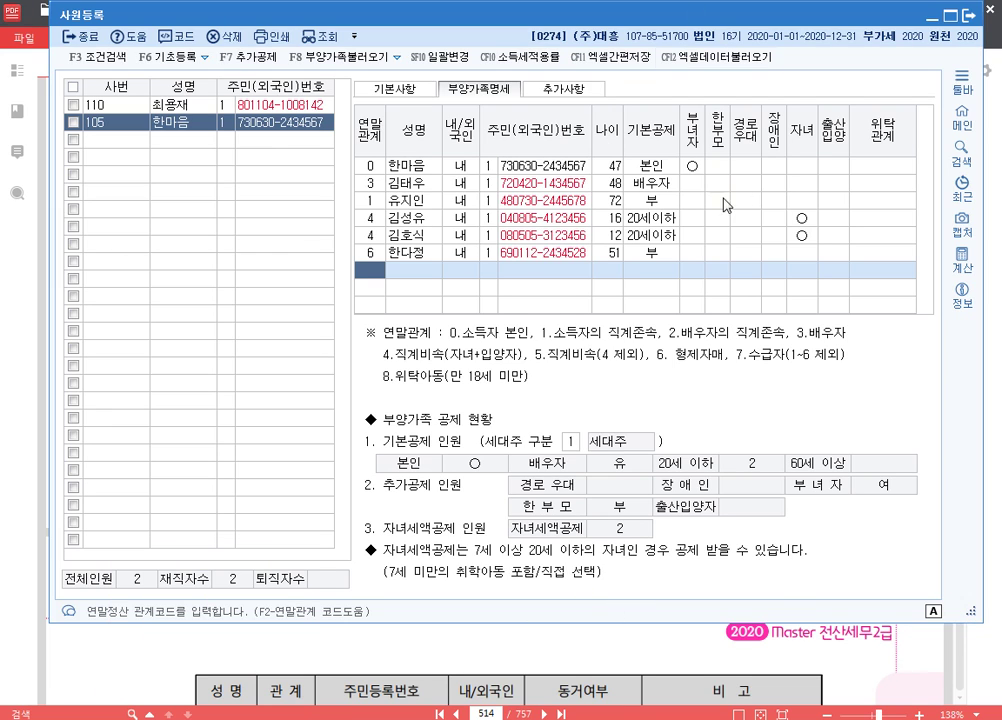
pyautogui.click(969, 13)
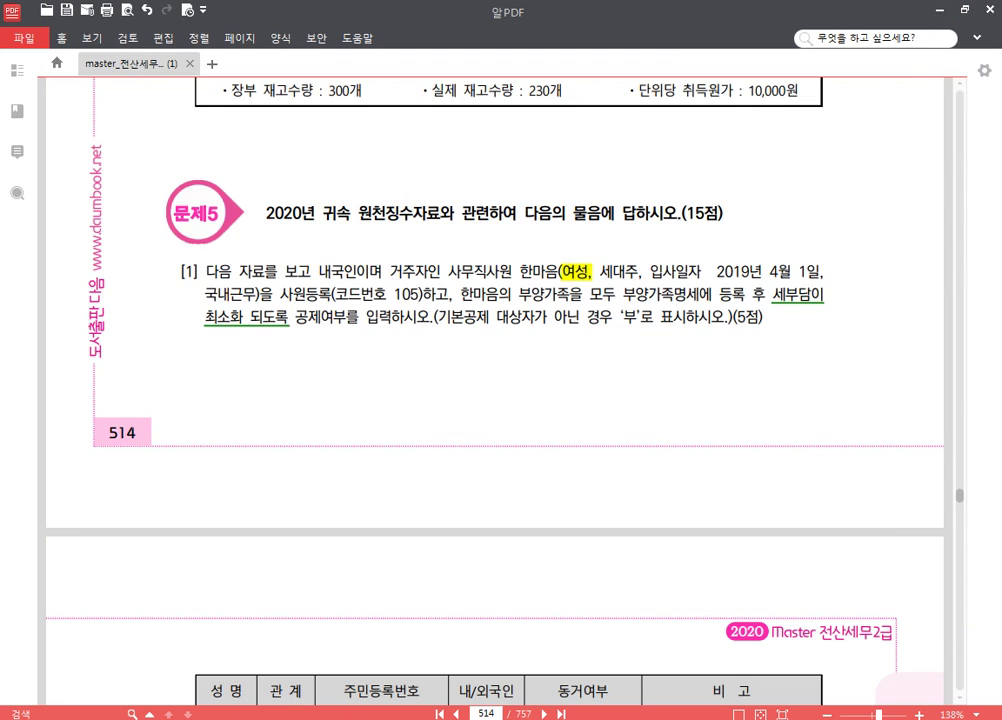
# - Add the line 'p.587 281' to the Notepad exam notes, then return to the PDF
pyautogui.hotkey('alt', 'Tab')
pyautogui.write('p')
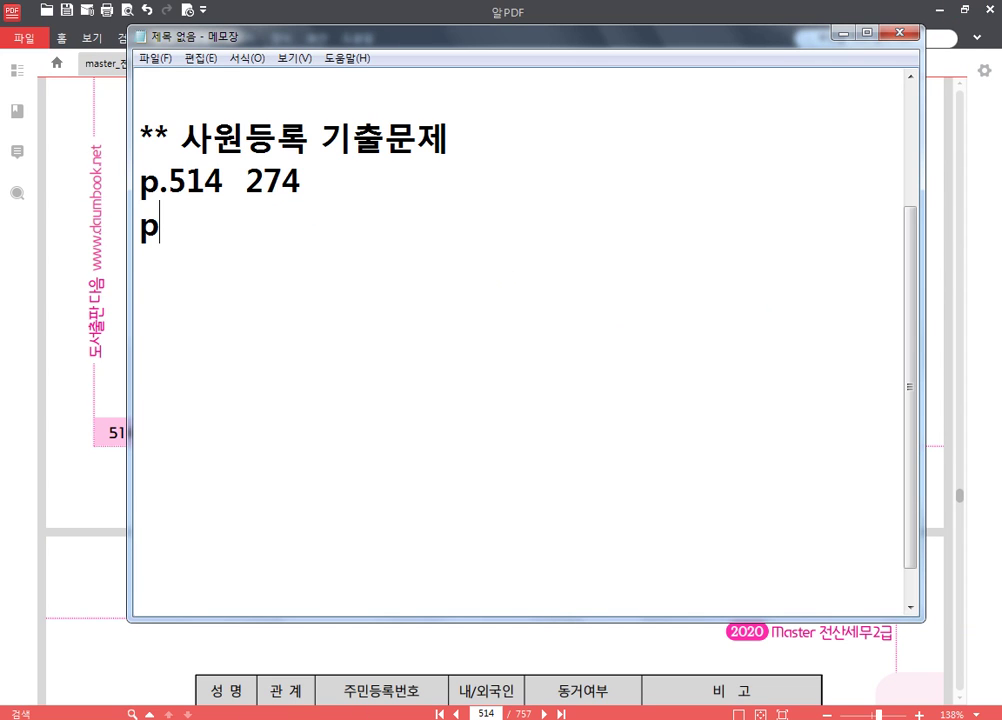
pyautogui.write('.587')
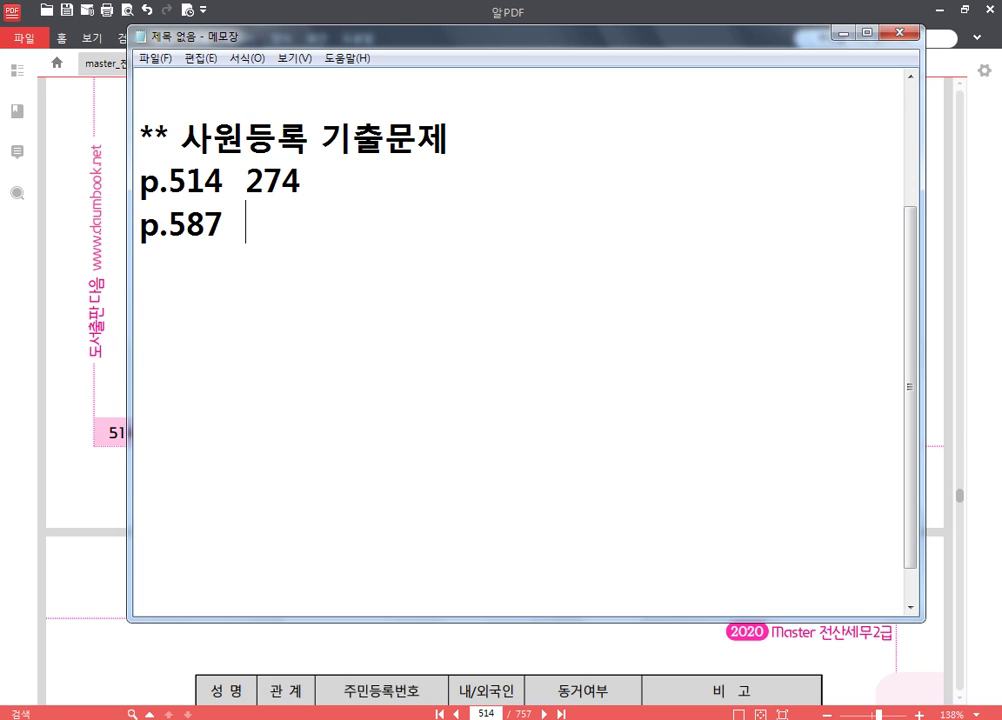
pyautogui.write('  281')
pyautogui.press('Return')
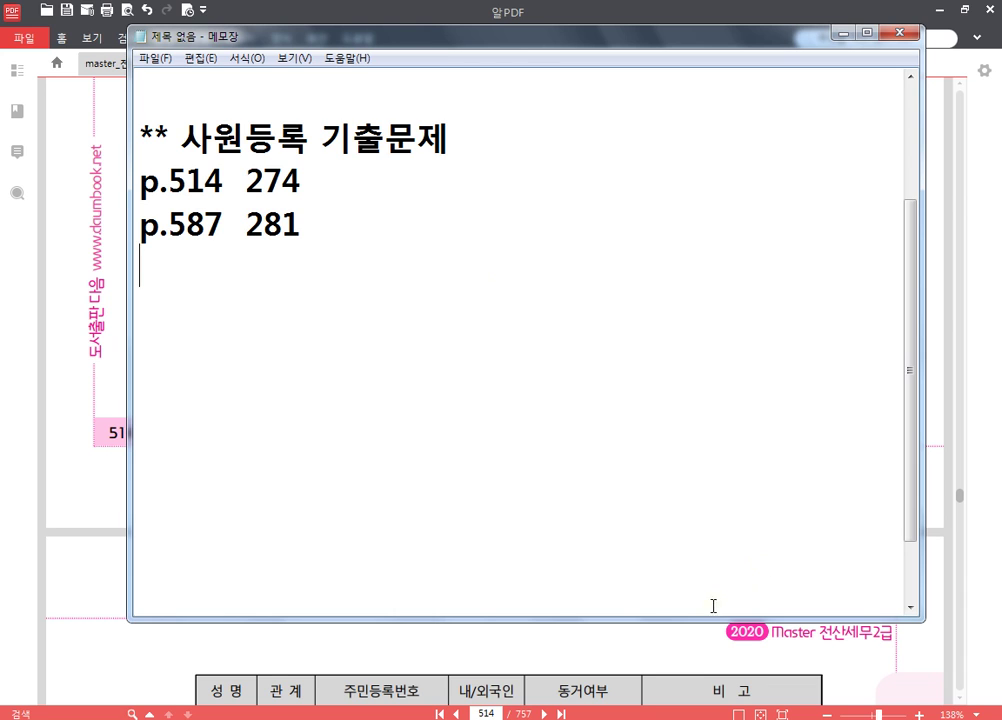
pyautogui.click(497, 712)
# - Jump the exam PDF to page 587
pyautogui.write('587')
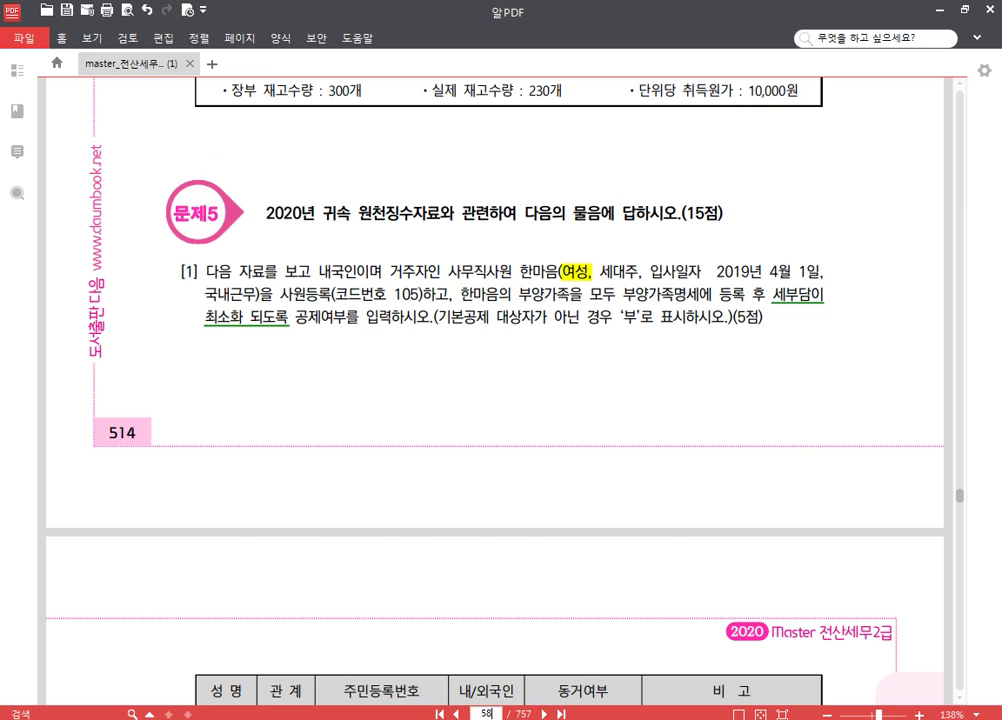
pyautogui.press('Return')
pyautogui.scroll(-4, 420, 545)
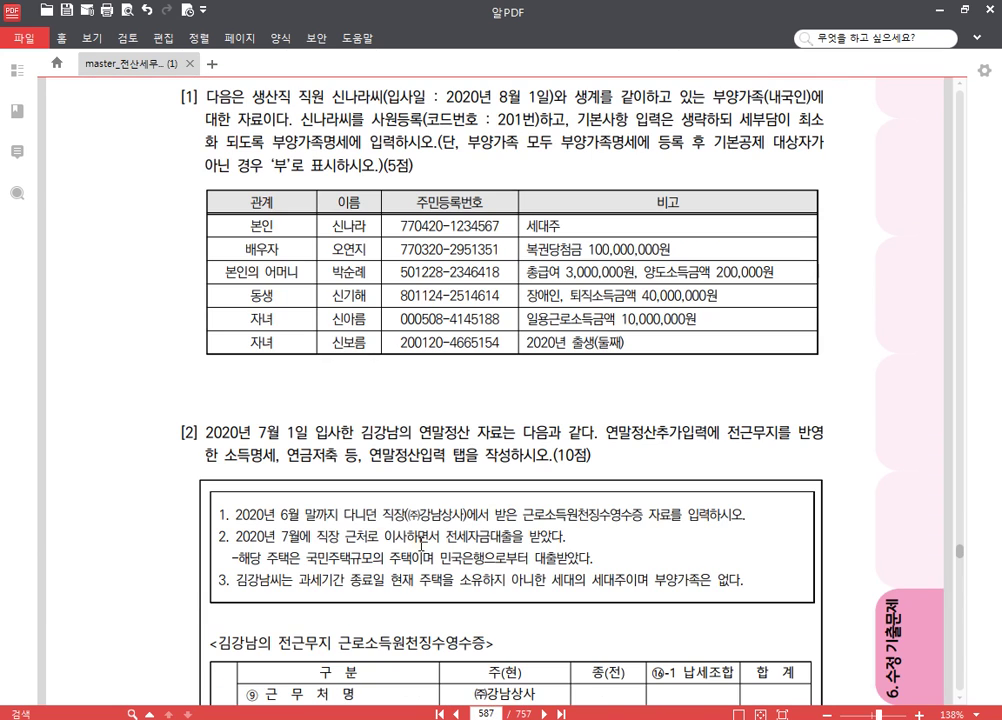
# - Switch KcLep's working company to 0281 (주)도봉산업 by searching 281, then set KcLep aside
pyautogui.hotkey('alt', 'Tab')
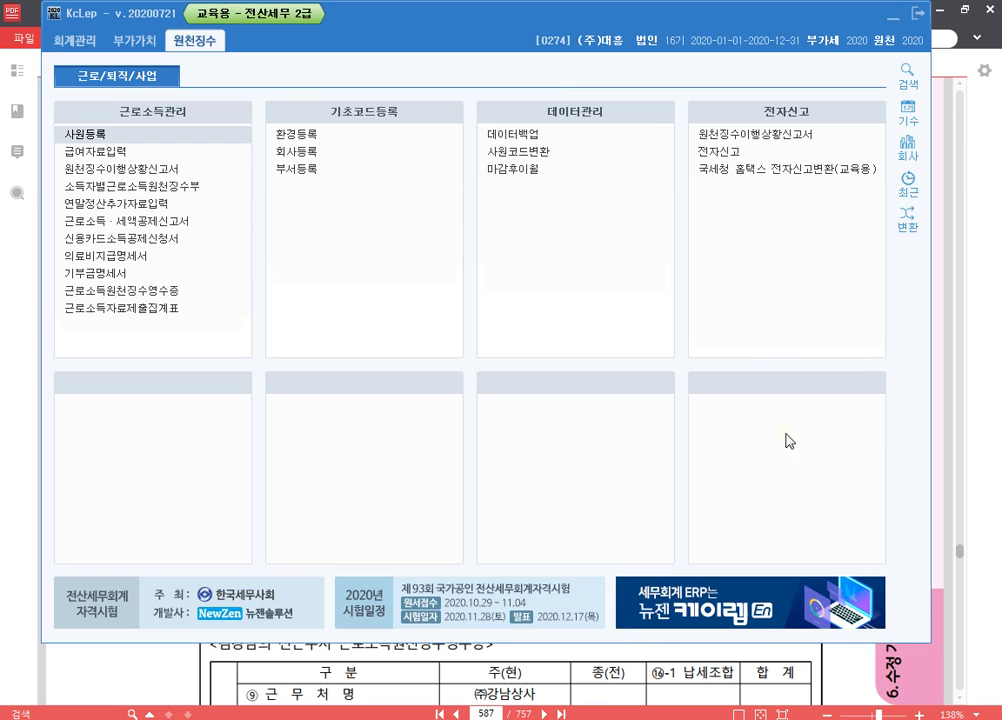
pyautogui.click(908, 150)
pyautogui.write('281')
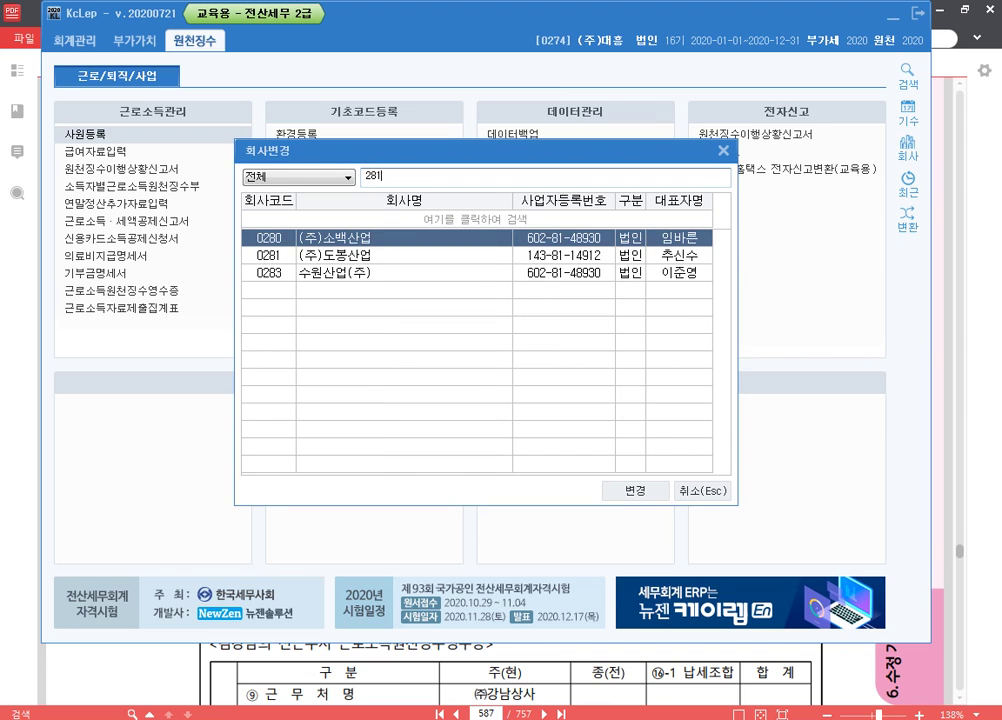
pyautogui.press('Return')
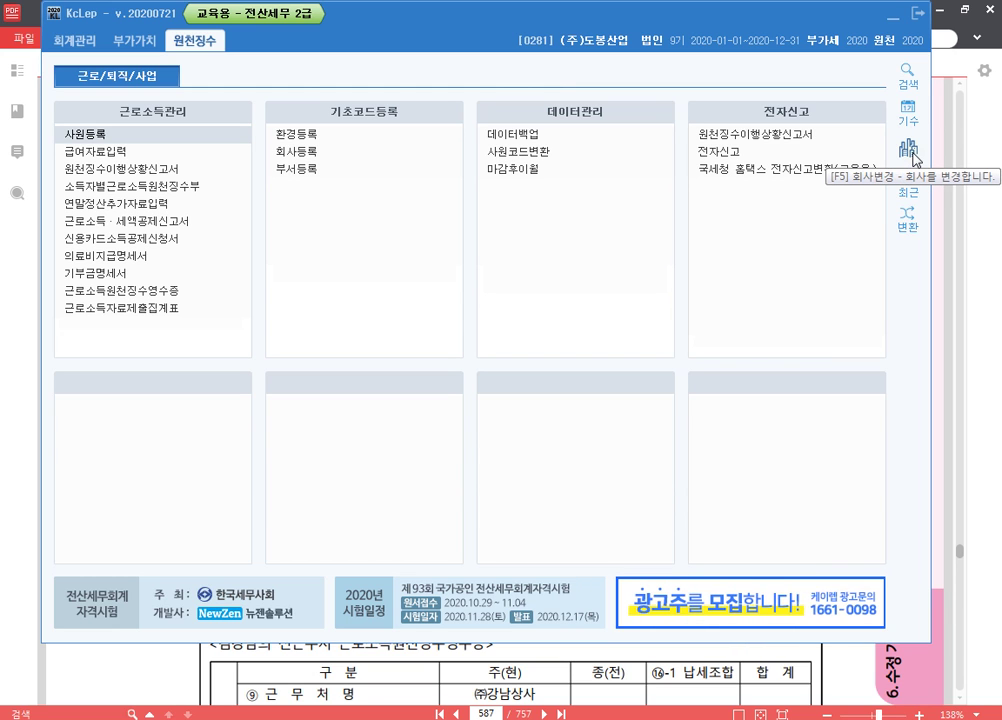
pyautogui.hotkey('alt', 'Tab')
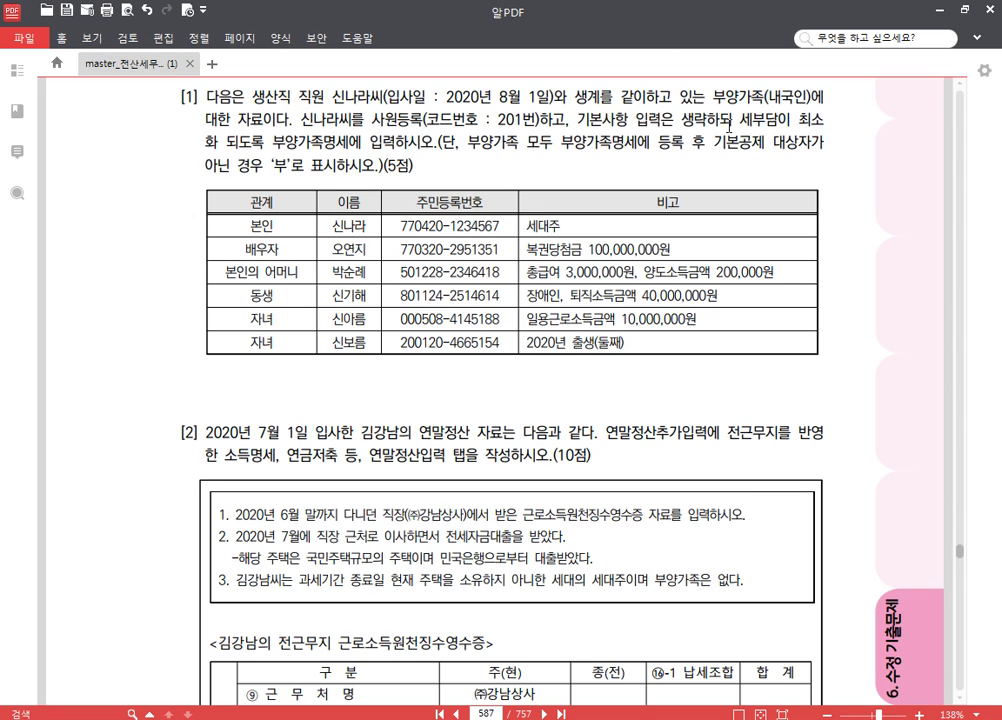
# - Yellow-highlight the word 생산직 and the phrase 기본사항 입력은 생략 on page 587
pyautogui.doubleClick(281, 101)
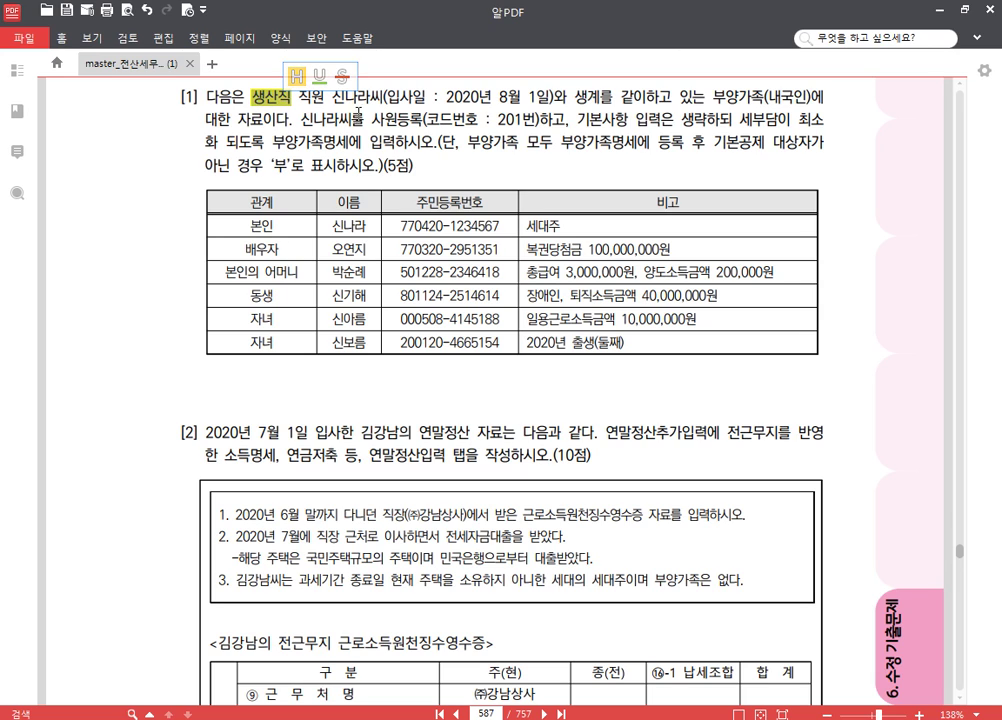
pyautogui.click(265, 60)
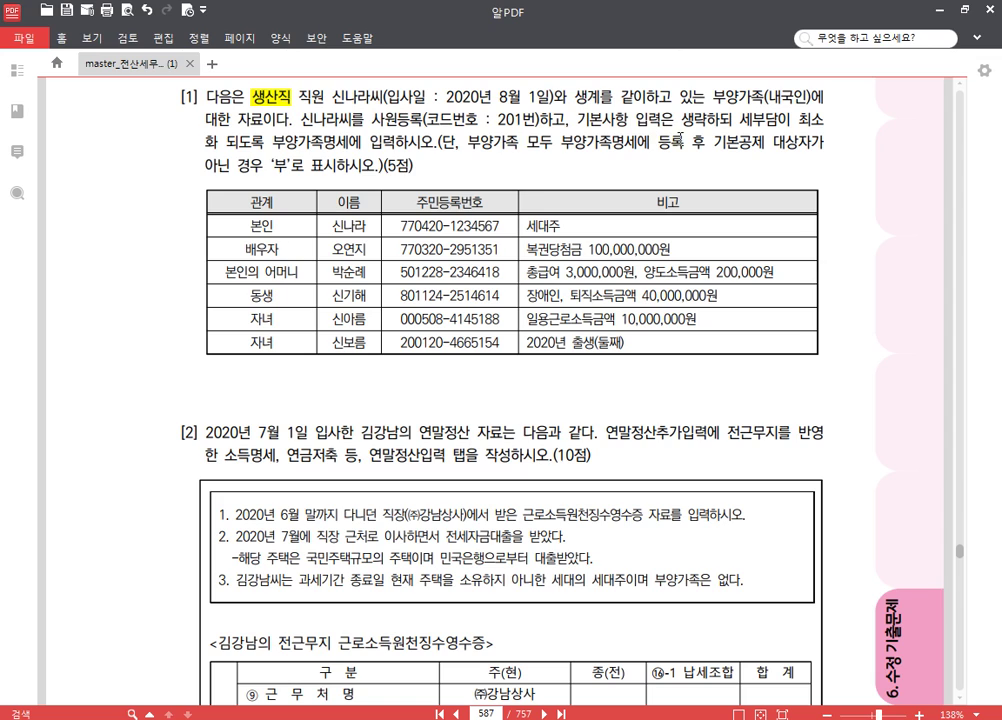
pyautogui.moveTo(575, 120); pyautogui.dragTo(661, 120)
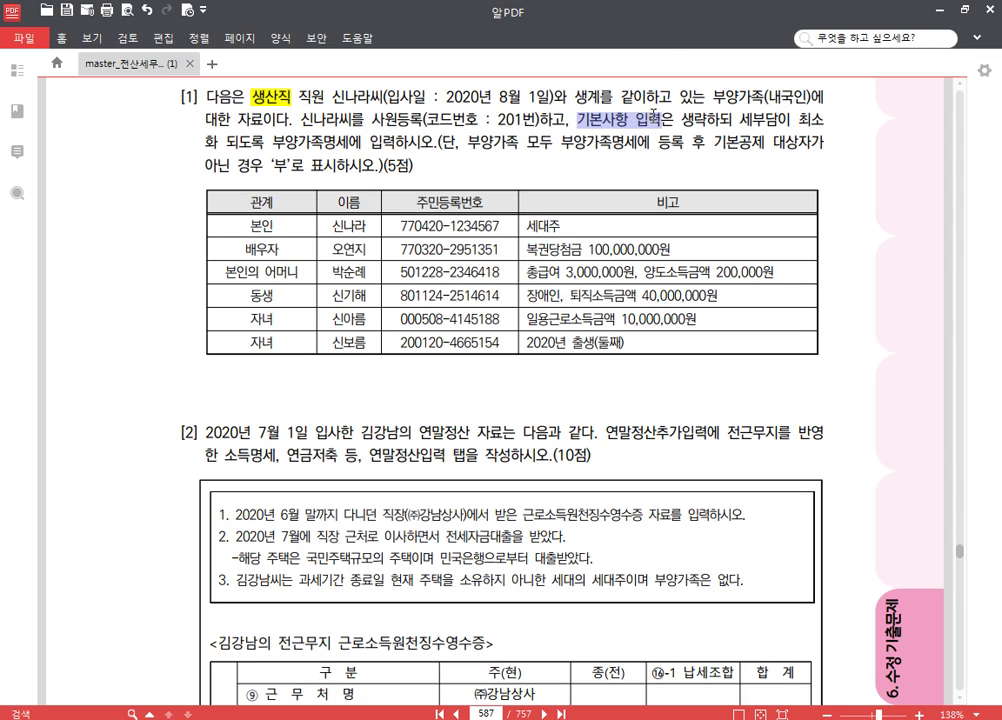
pyautogui.click(588, 122)
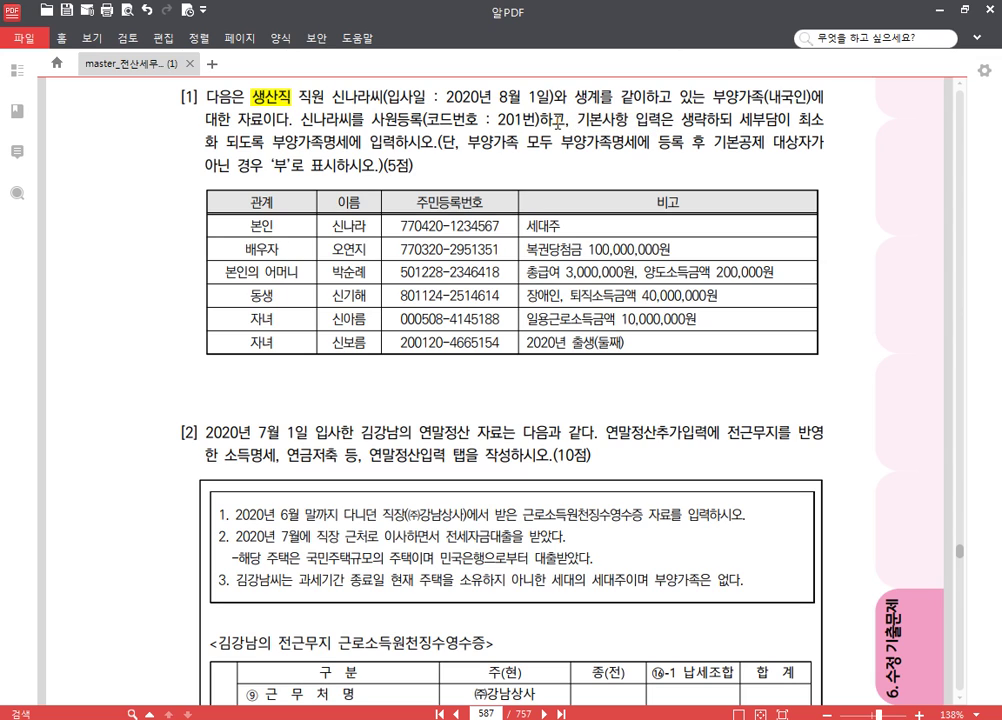
pyautogui.moveTo(575, 122); pyautogui.dragTo(710, 121)
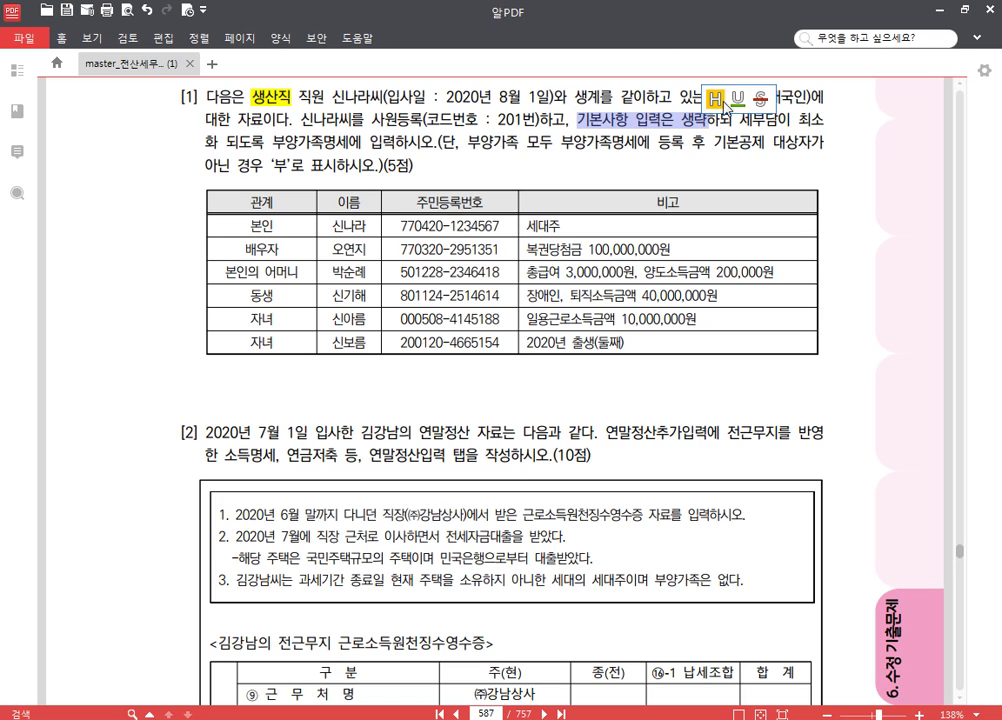
pyautogui.click(715, 99)
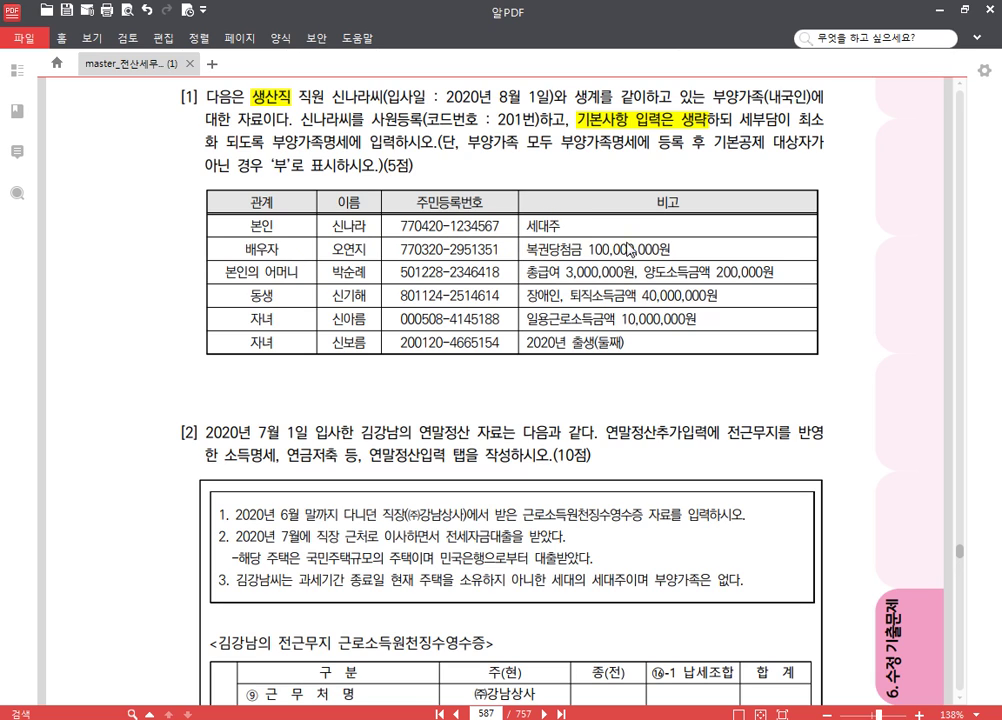
# - Highlight the spouse's 복권당첨금 100,000,000원 remark in yellow
pyautogui.moveTo(669, 256); pyautogui.dragTo(525, 256)
pyautogui.moveTo(526, 251); pyautogui.dragTo(693, 255)
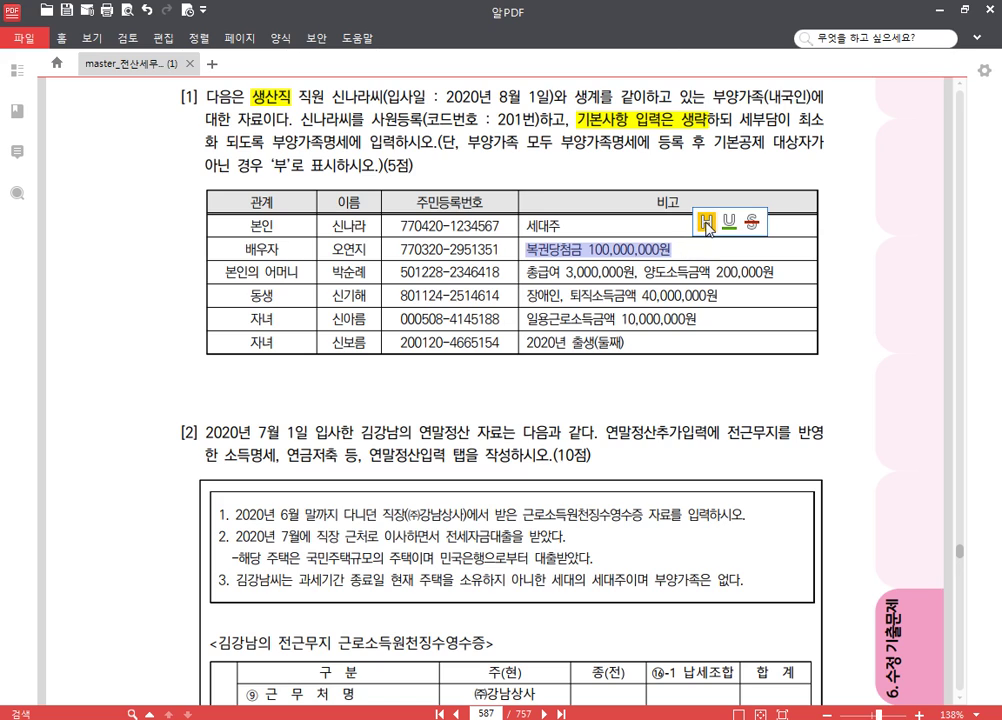
pyautogui.click(706, 221)
pyautogui.click(577, 248)
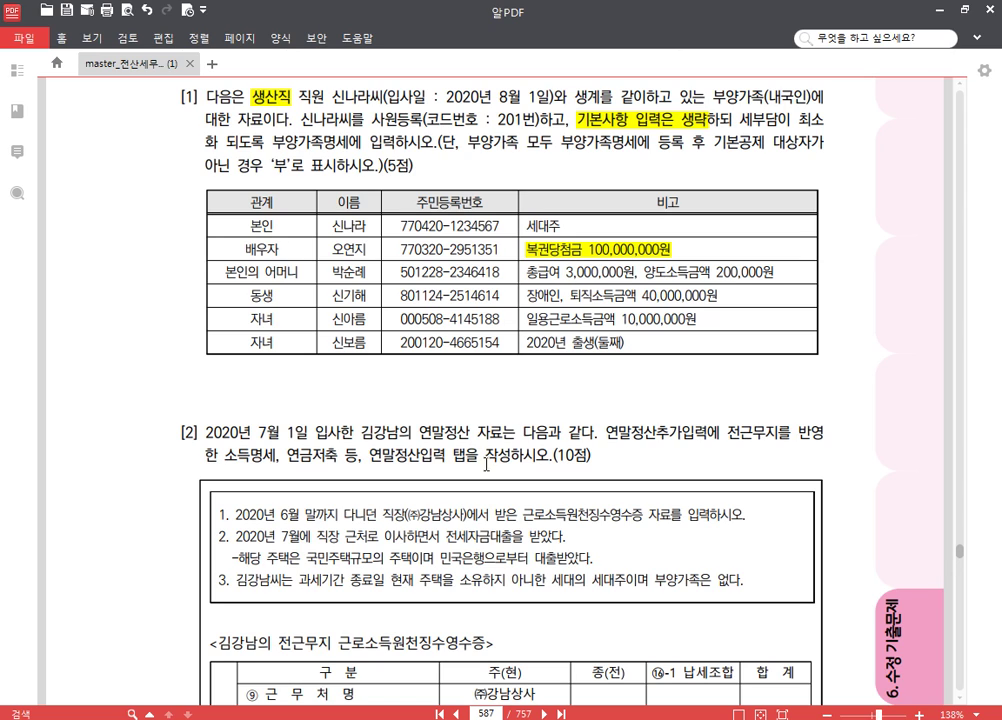
# - Glance at the mother's total salary figure without marking it, then return to Notepad
pyautogui.moveTo(203, 719)
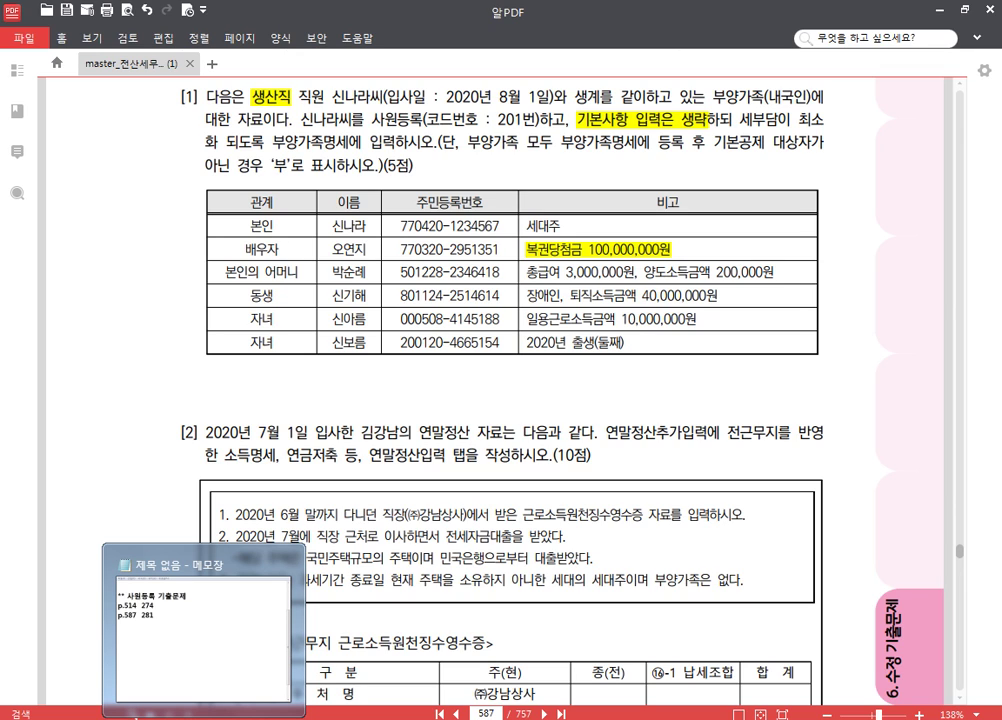
pyautogui.moveTo(577, 272); pyautogui.dragTo(600, 282)
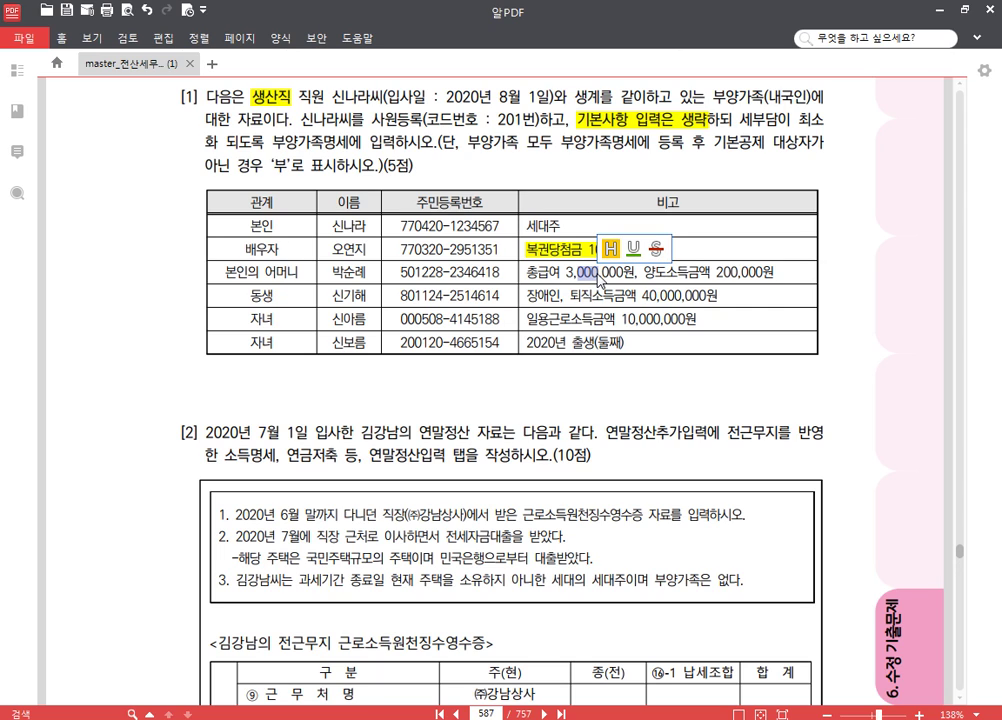
pyautogui.click(603, 281)
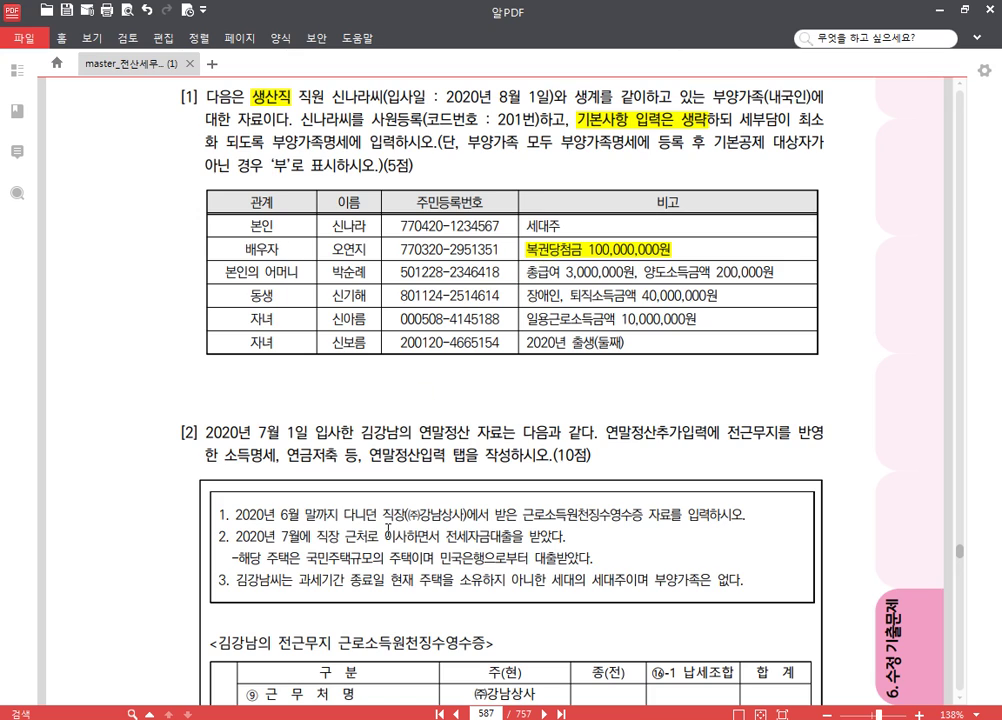
pyautogui.hotkey('alt', 'Tab')
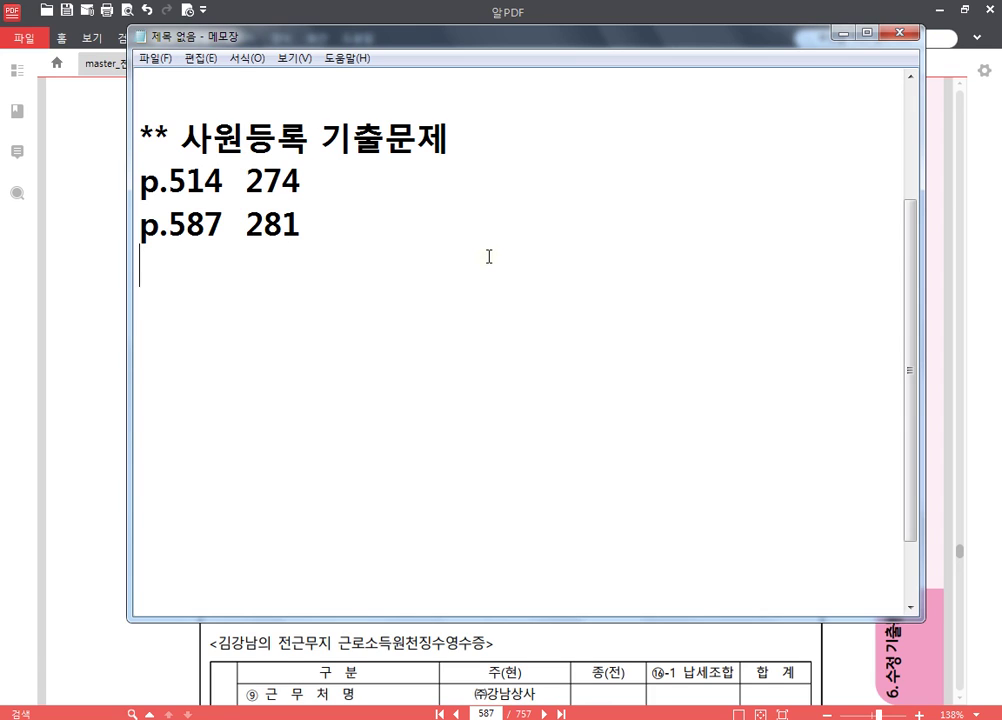
# - Note the mother's name, 총급여, and the calculation 3,000,000 - 2,100,000 = 900,000
pyautogui.press('Return')
pyautogui.press('Return')
pyautogui.write('qkrt')
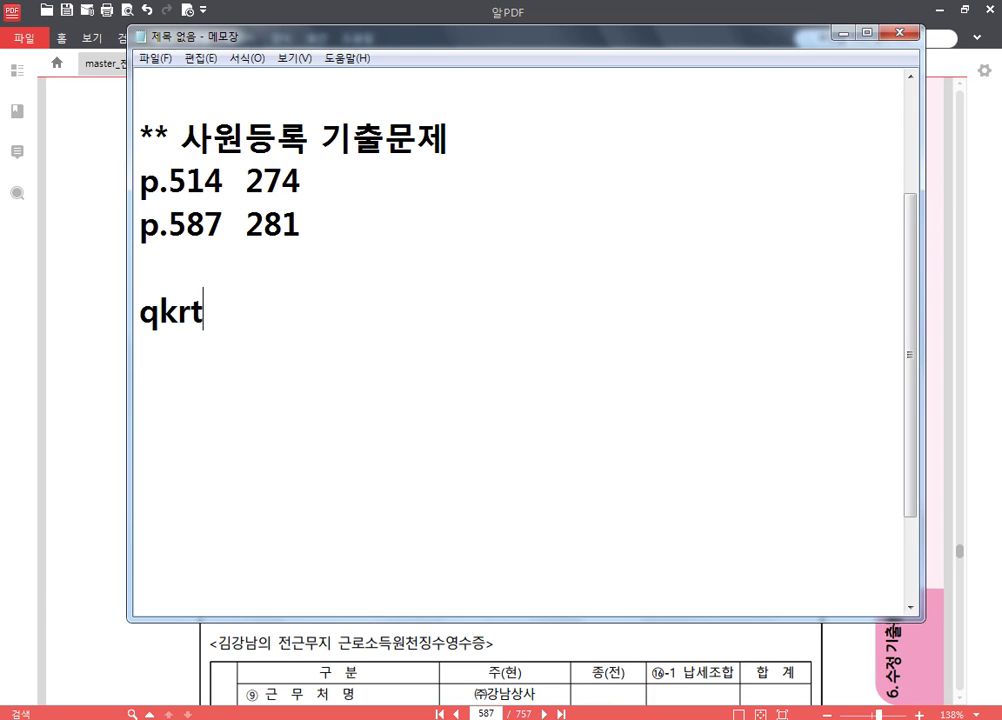
pyautogui.press('BackSpace')
pyautogui.press('BackSpace')
pyautogui.press('BackSpace')
pyautogui.press('BackSpace')
pyautogui.press('Hangul')
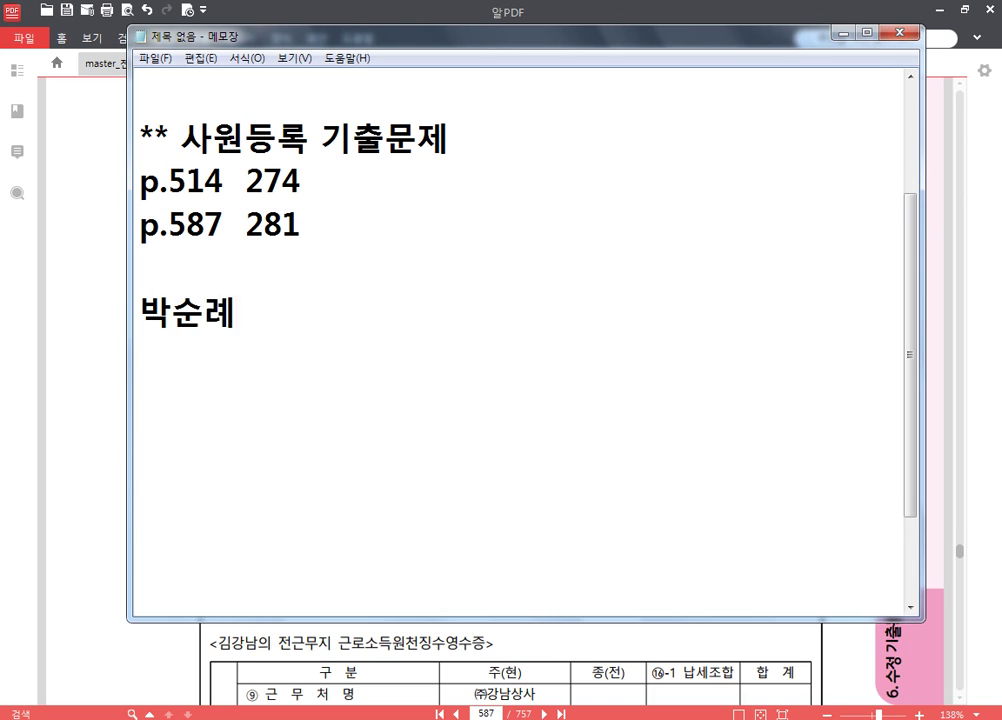
pyautogui.scroll(-1, 492, 257)
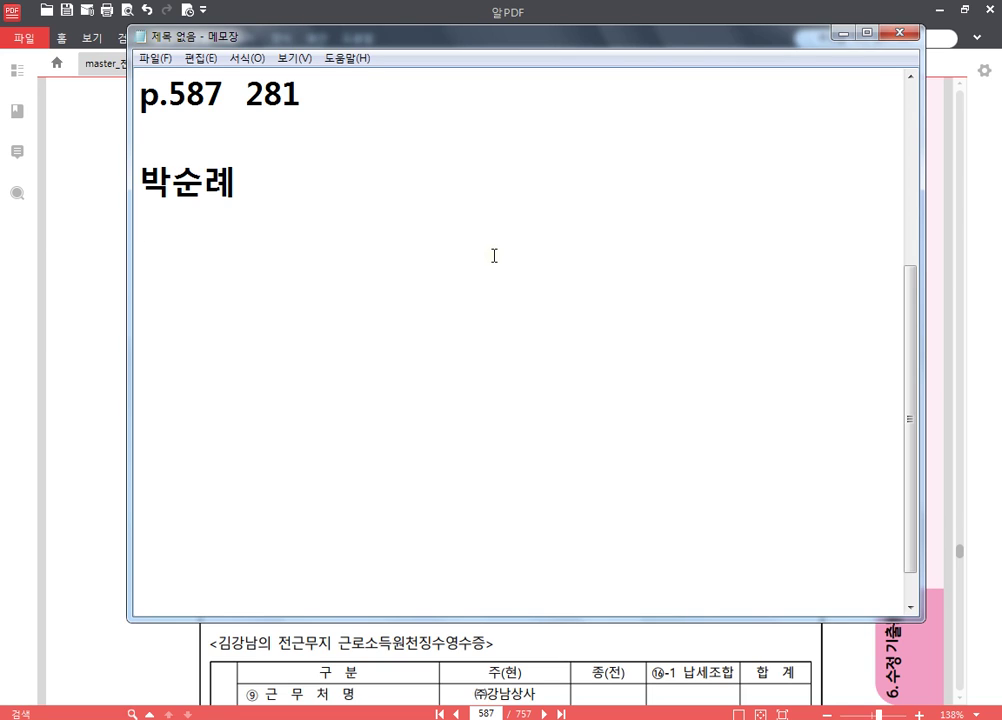
pyautogui.press('Return')
pyautogui.write('총급여')
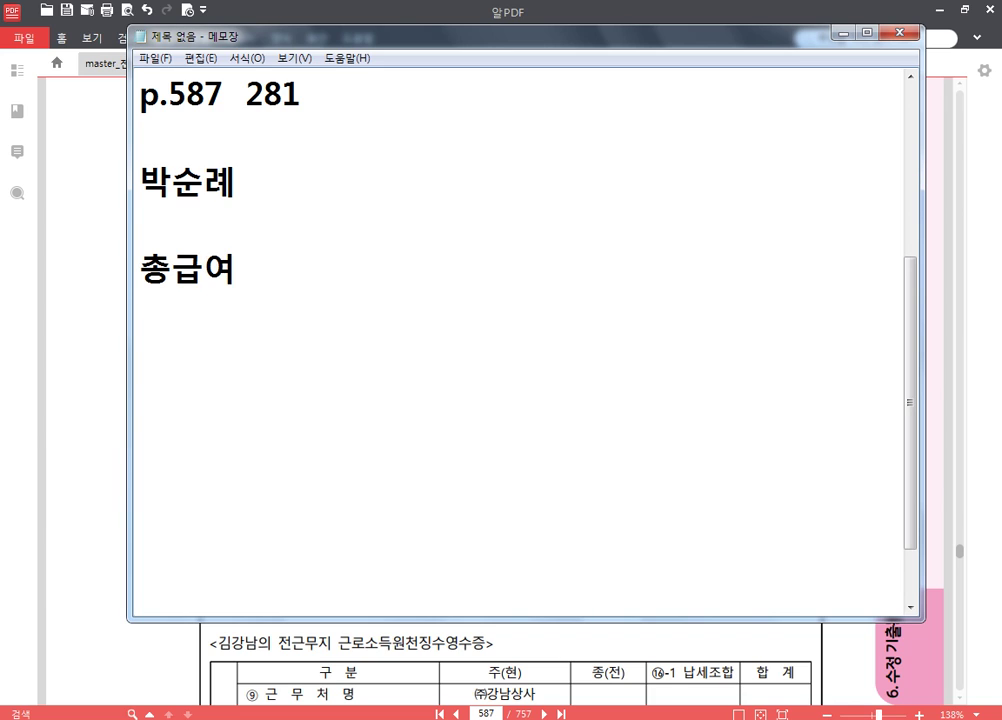
pyautogui.press('Return')
pyautogui.write('3')
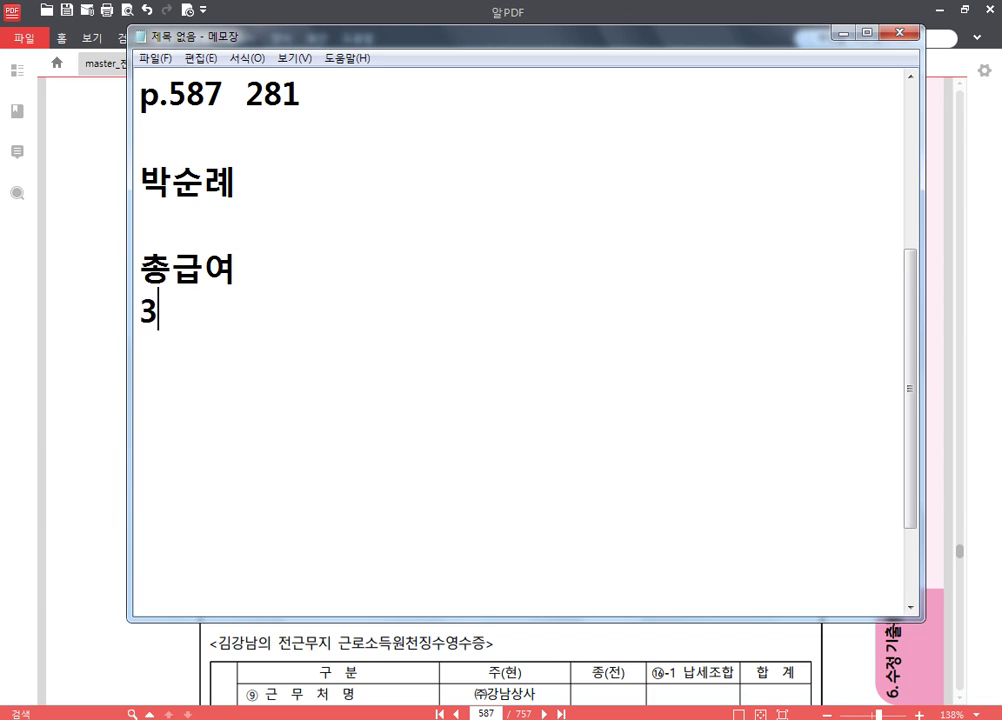
pyautogui.write(',000,000')
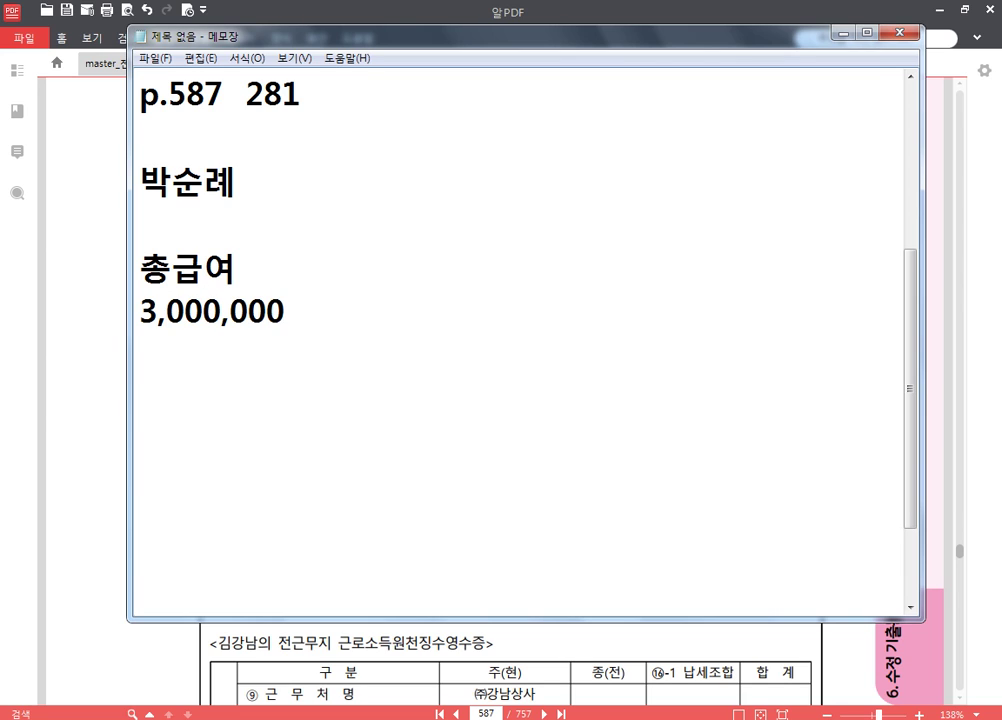
pyautogui.write(' - 2,100,000')
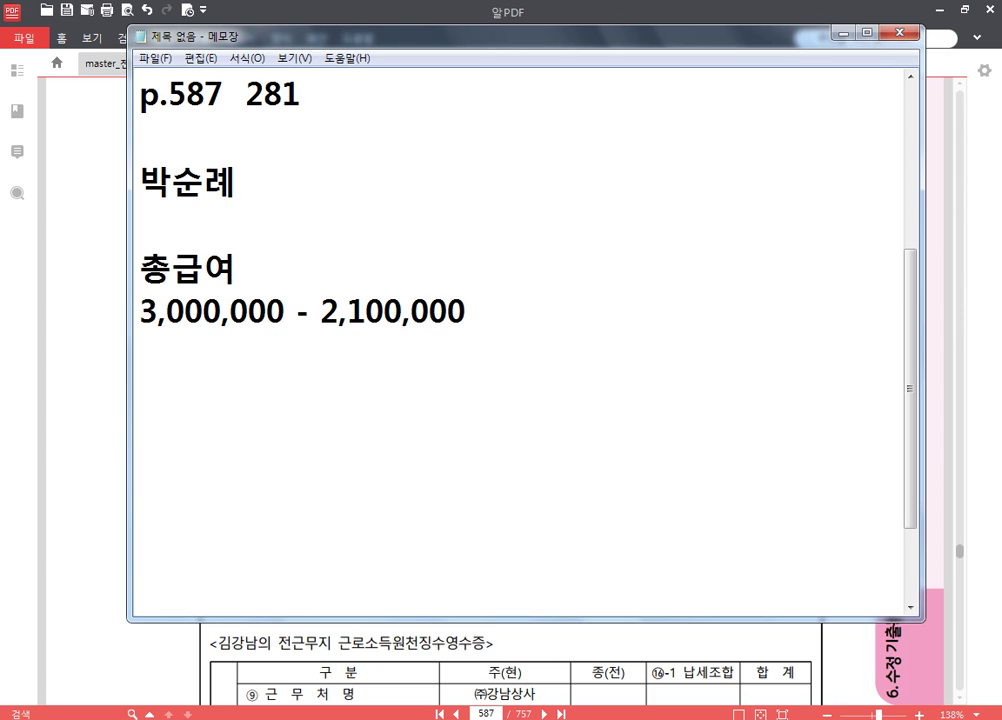
pyautogui.write(' = 900,000')
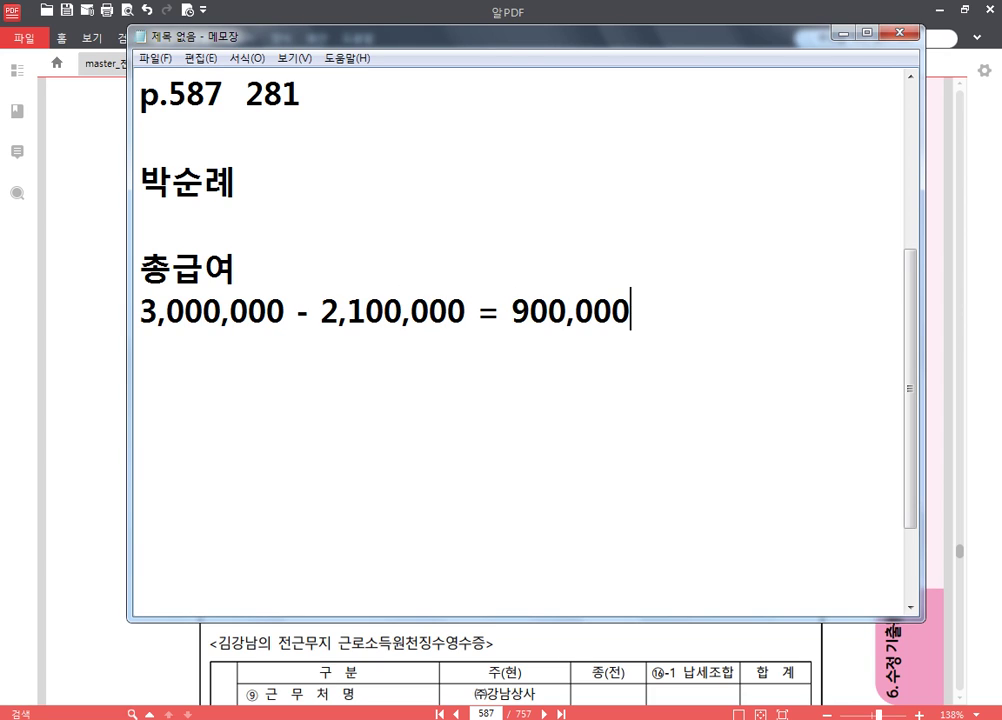
pyautogui.press('Return')
# - Add 근로소득금액 900,000 and annotate 총급여 with (근로소득 500만원이하 근로소득공제 70%)
pyautogui.write('근로소득금액 ')
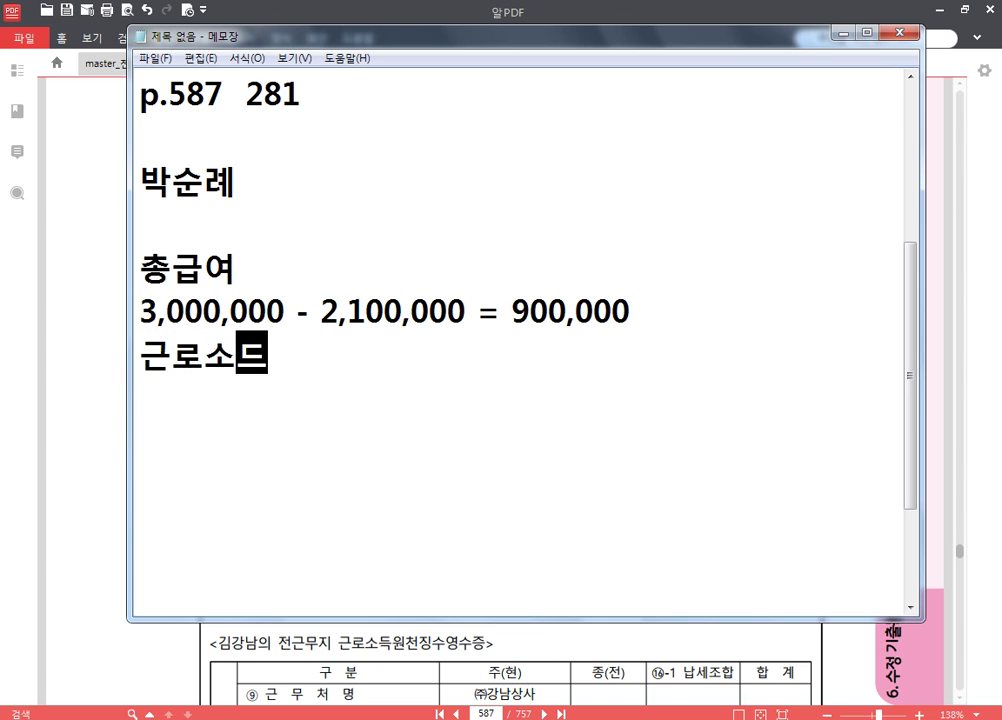
pyautogui.write('900,000,0')
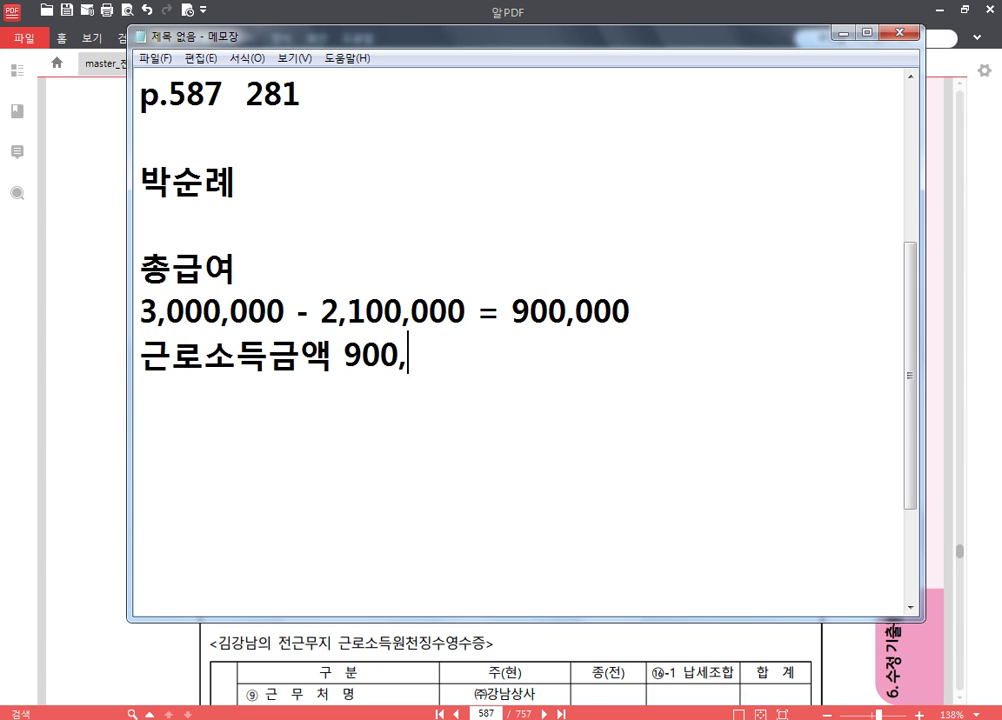
pyautogui.press('BackSpace')
pyautogui.press('BackSpace')
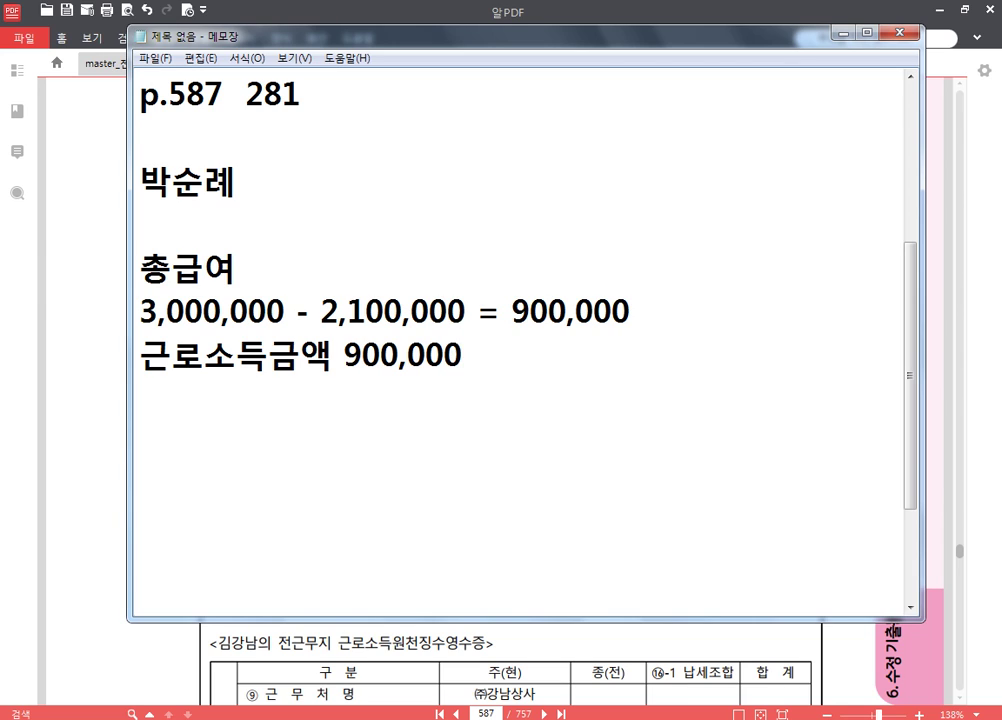
pyautogui.press('Up')
pyautogui.write('(근로소득')
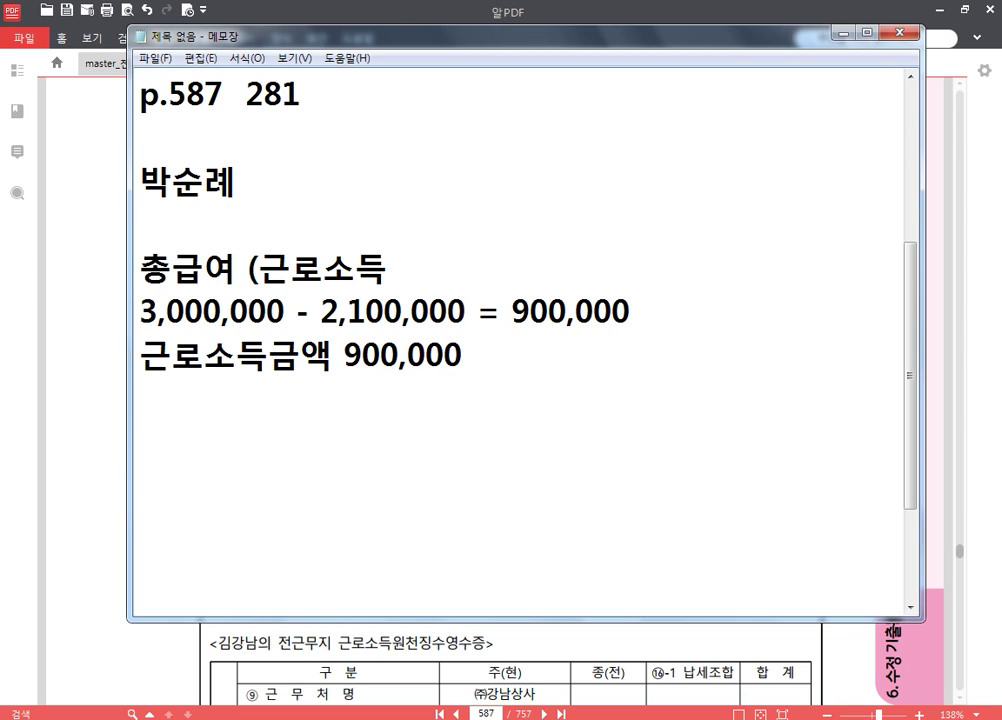
pyautogui.write(' 500')
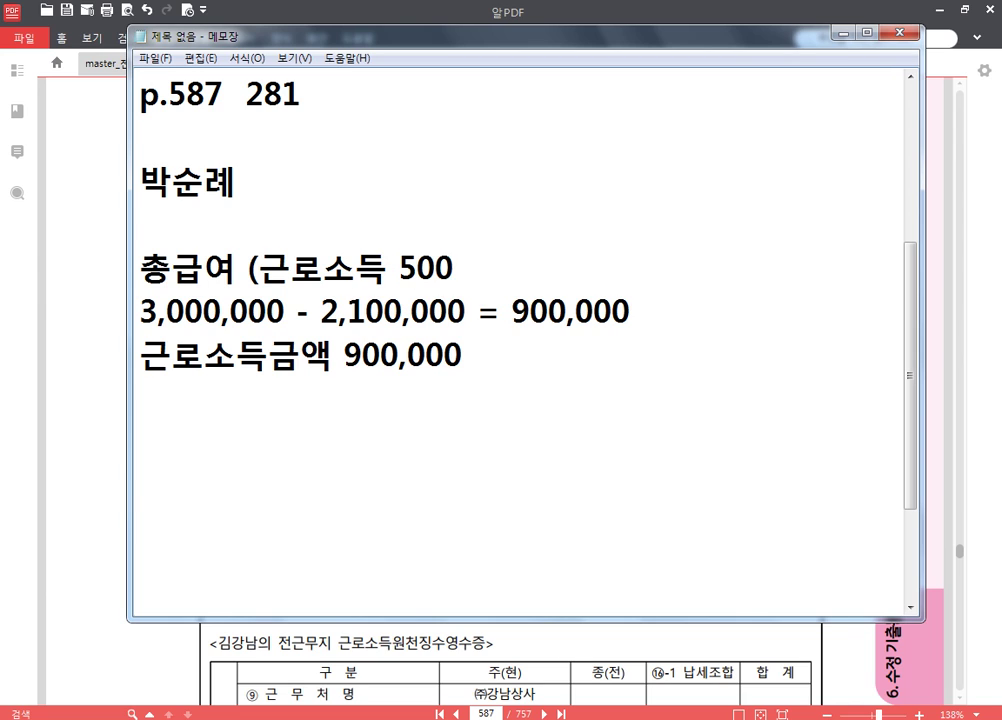
pyautogui.write('만우원이하 ')
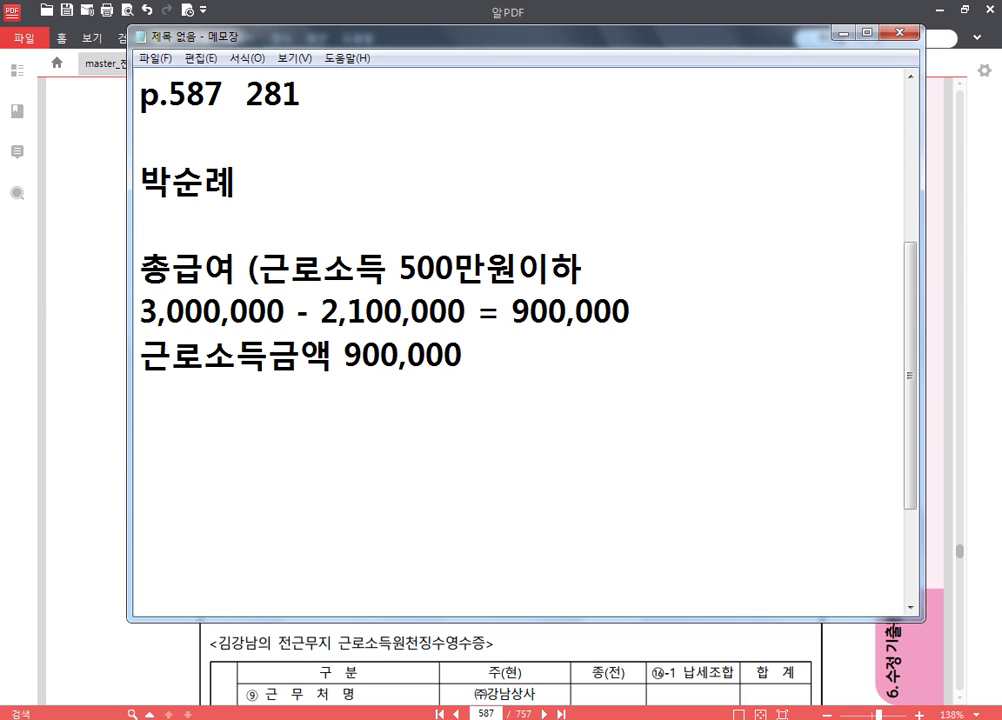
pyautogui.write('근소소드')
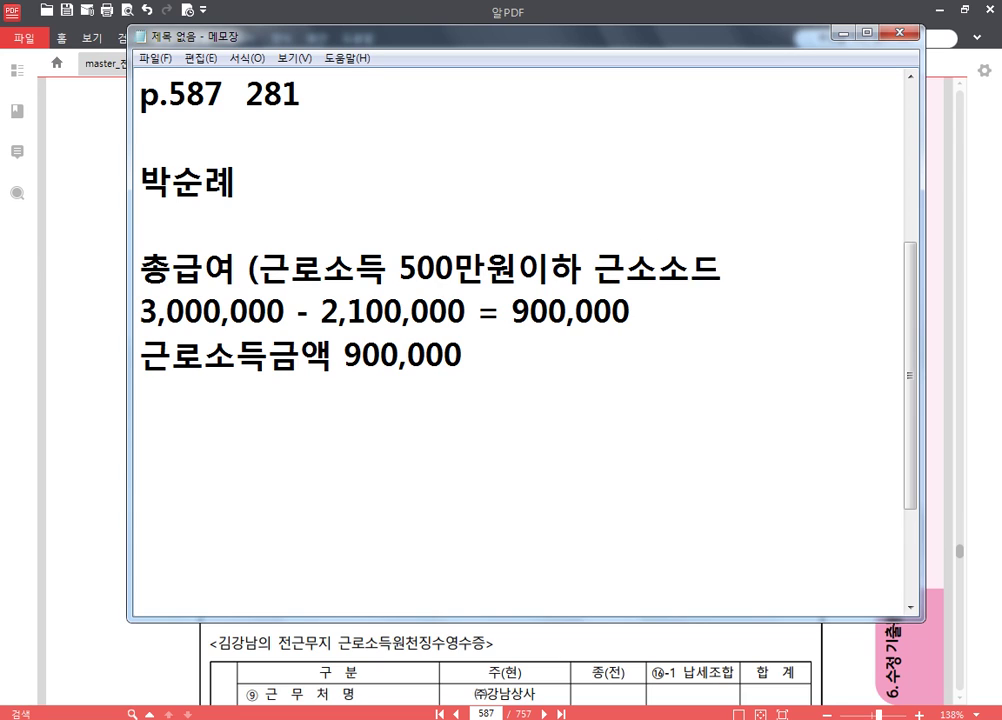
pyautogui.press('BackSpace')
pyautogui.press('BackSpace')
pyautogui.press('BackSpace')
pyautogui.write('로소득공')
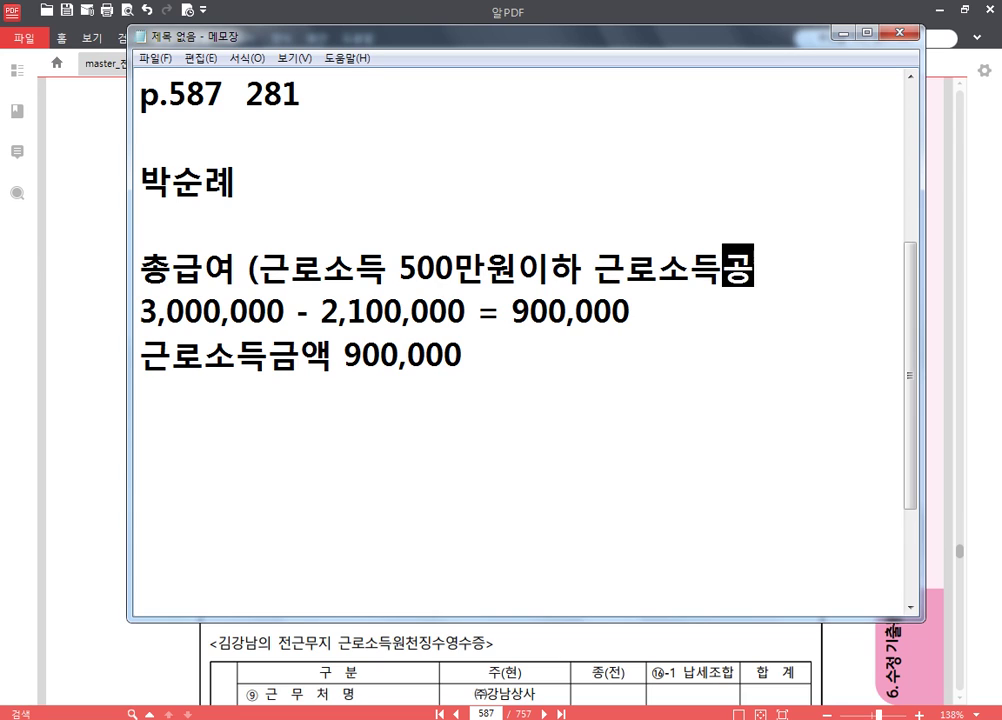
pyautogui.write('제 70%)')
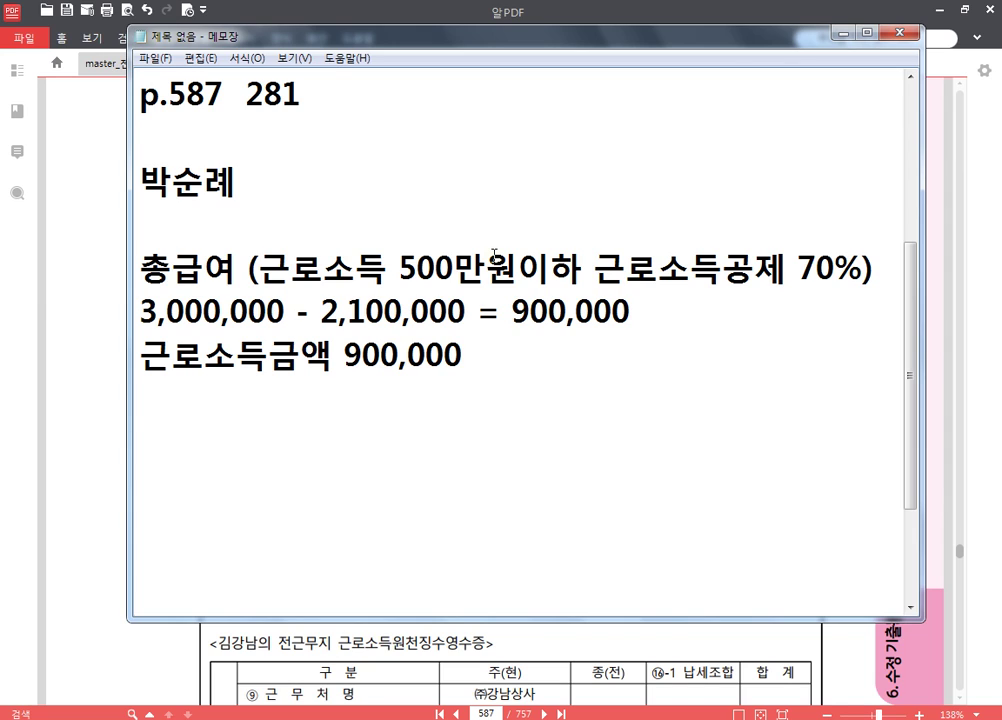
# - Add lines for 양도소득금액 200,000 and 어머니 소득금액 : 1,100,000
pyautogui.press('Return')
pyautogui.write('양도소득금액 ')
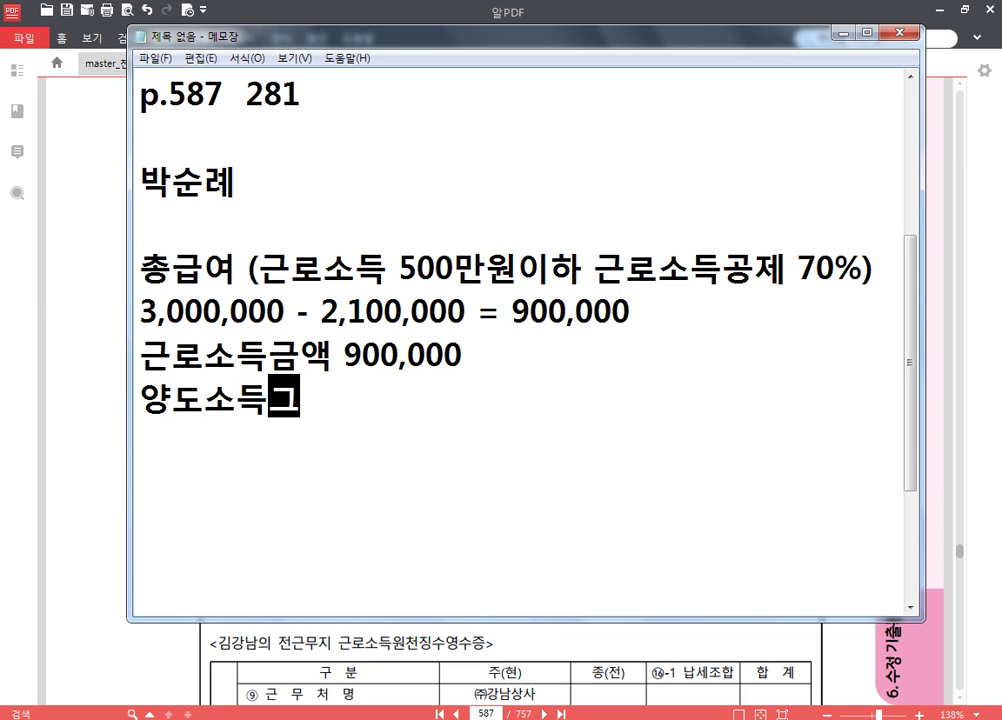
pyautogui.write('200,000')
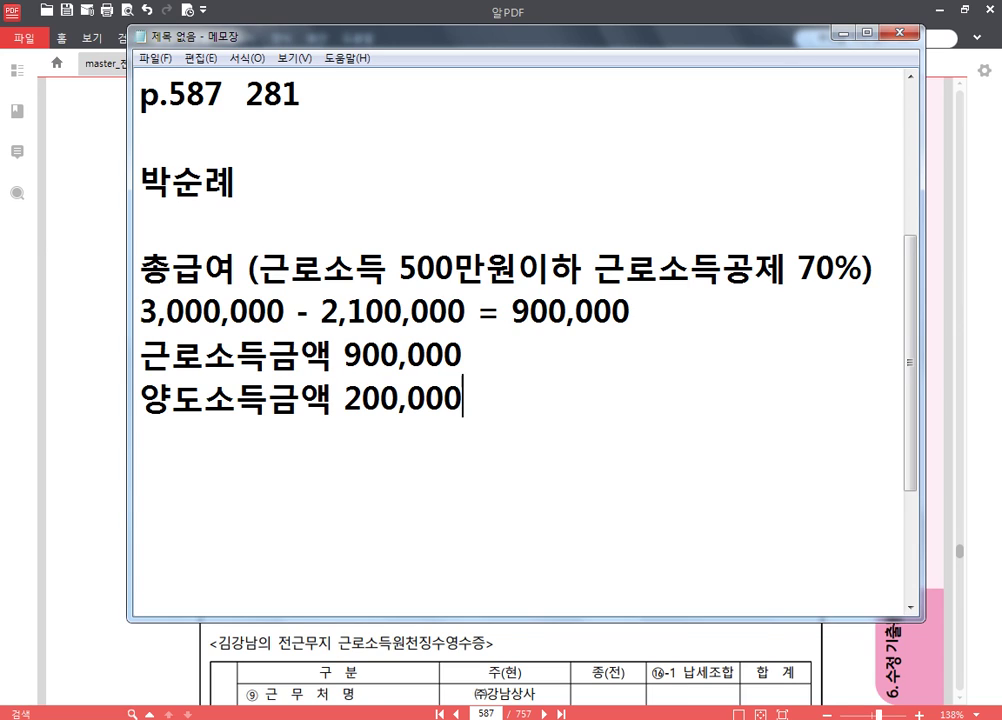
pyautogui.press('Return')
pyautogui.write('어머')
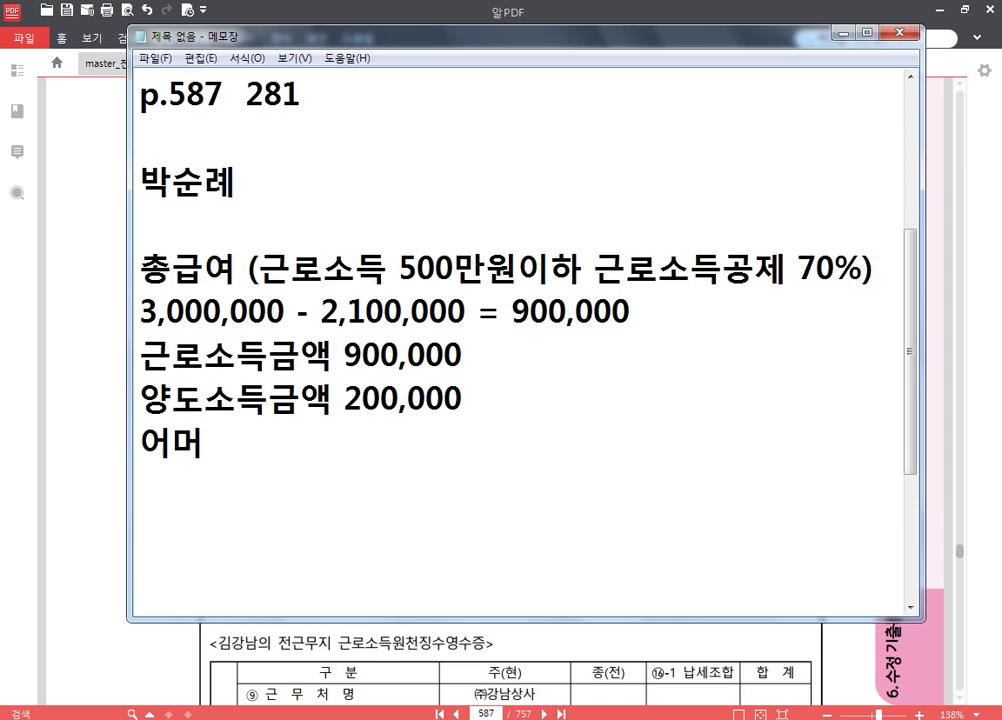
pyautogui.write('니 소득금액')
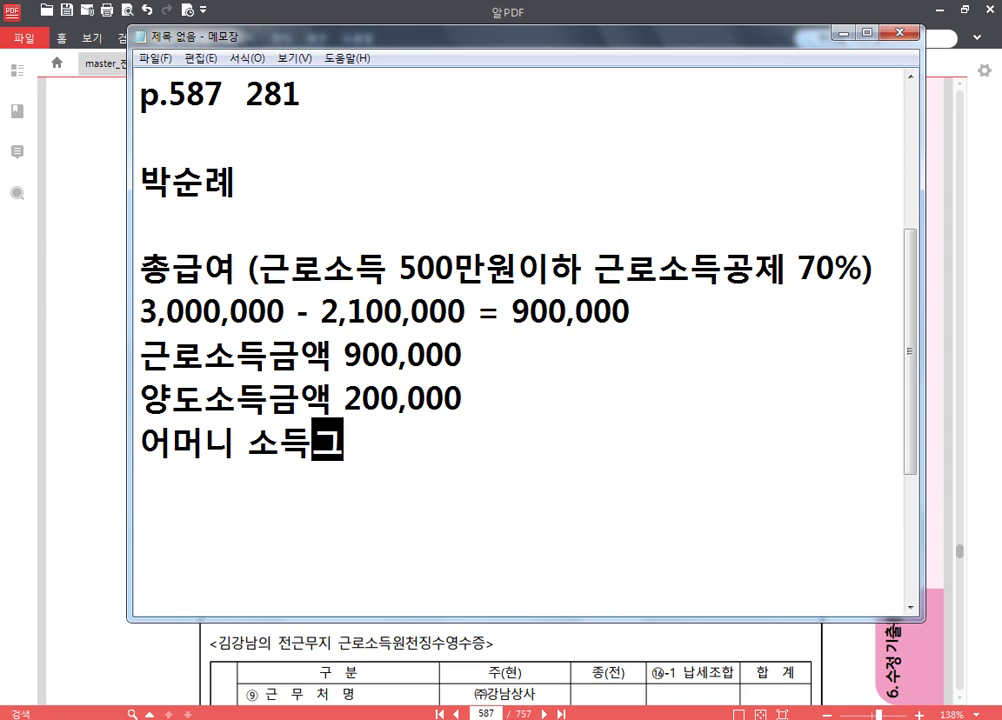
pyautogui.write(' :')
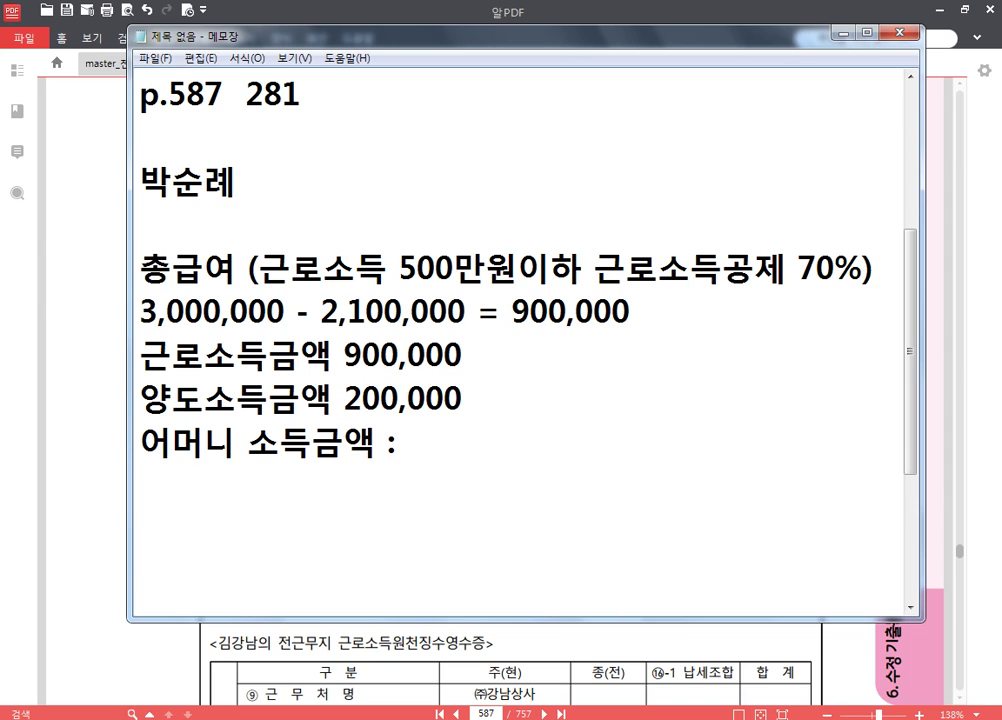
pyautogui.write(' 1,100,000')
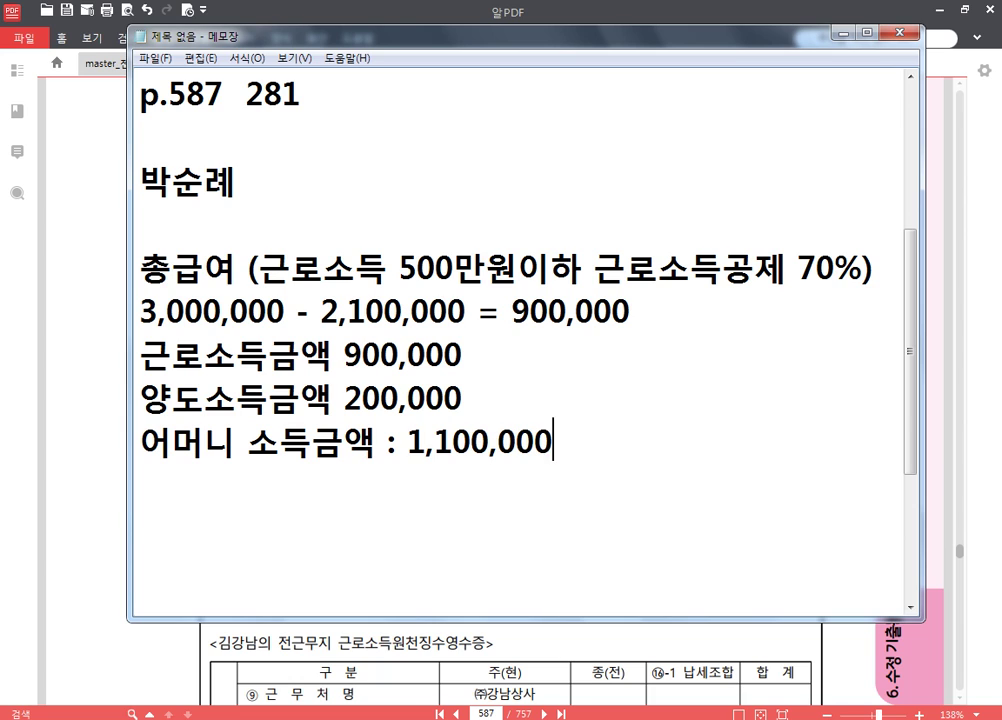
pyautogui.scroll(-1, 626, 295)
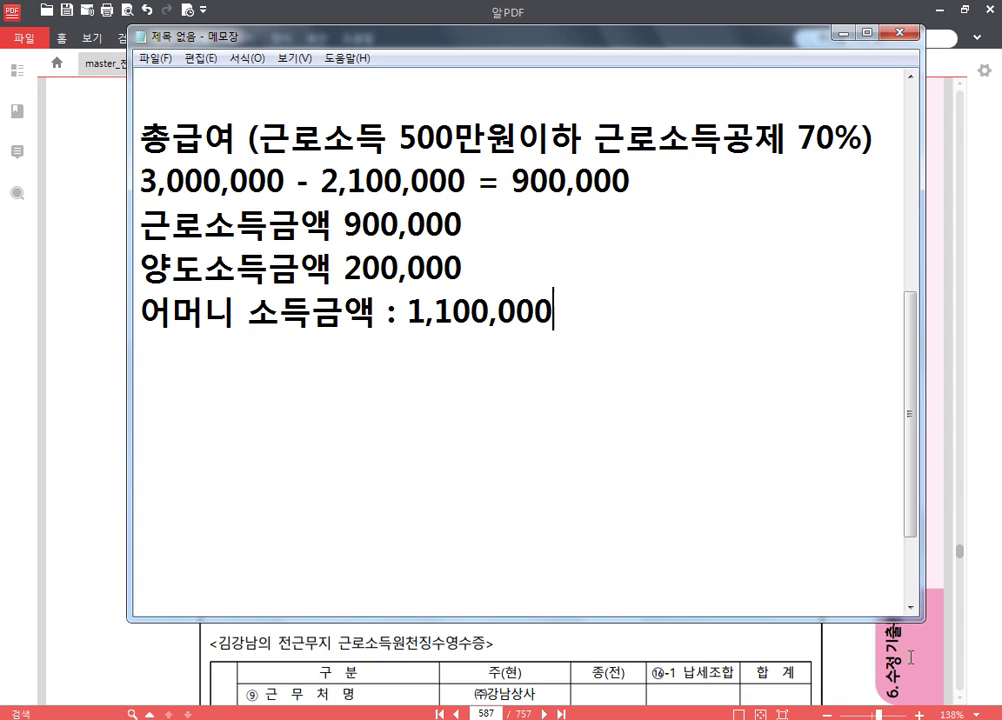
# - On page 587, highlight the mother's income note and strike through her relation and name
pyautogui.click(835, 673)
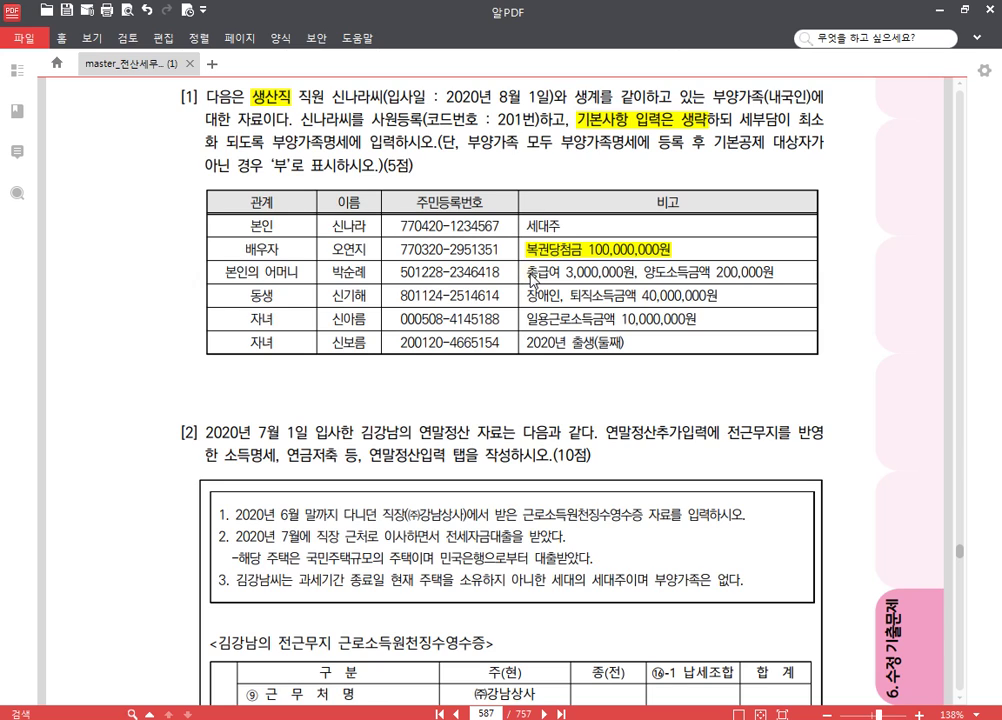
pyautogui.moveTo(522, 277); pyautogui.dragTo(779, 287)
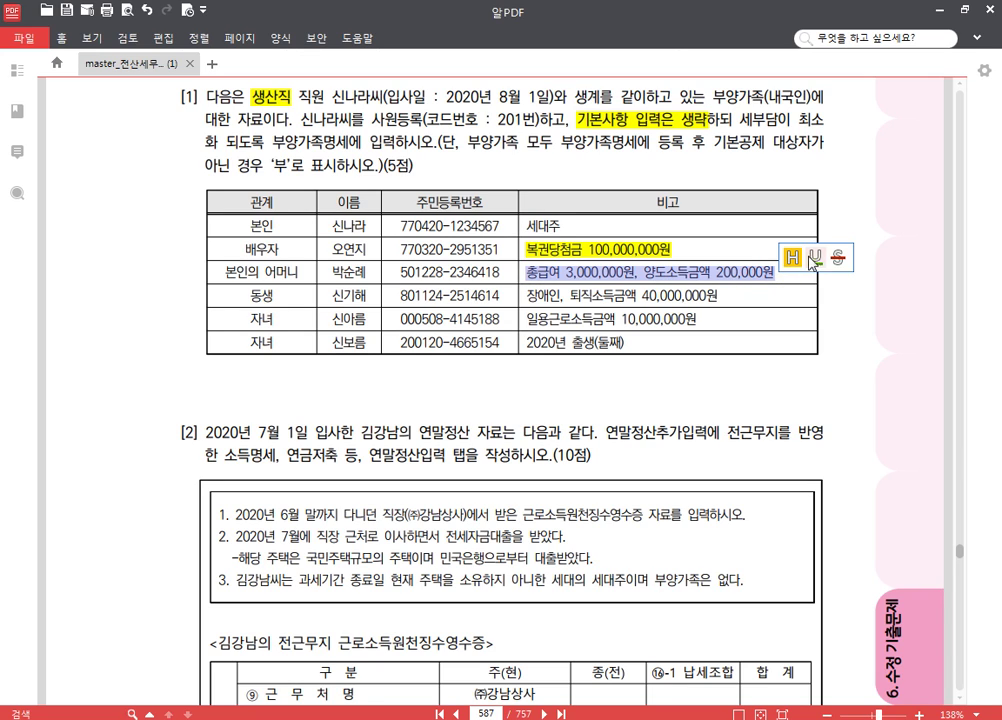
pyautogui.click(796, 271)
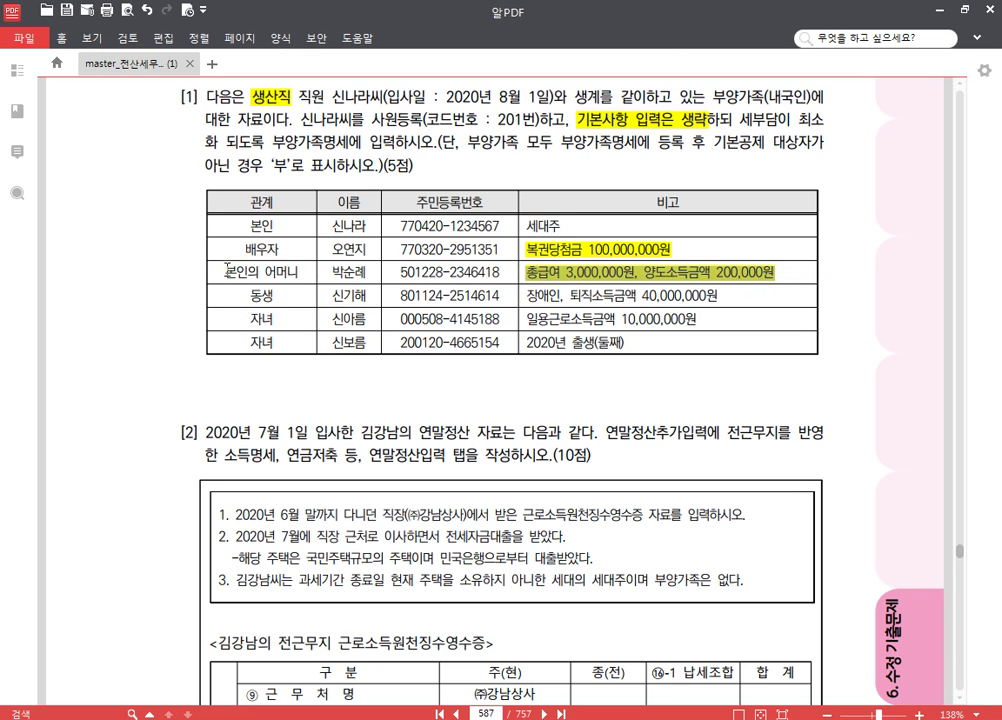
pyautogui.moveTo(224, 275); pyautogui.dragTo(367, 271)
pyautogui.click(422, 246)
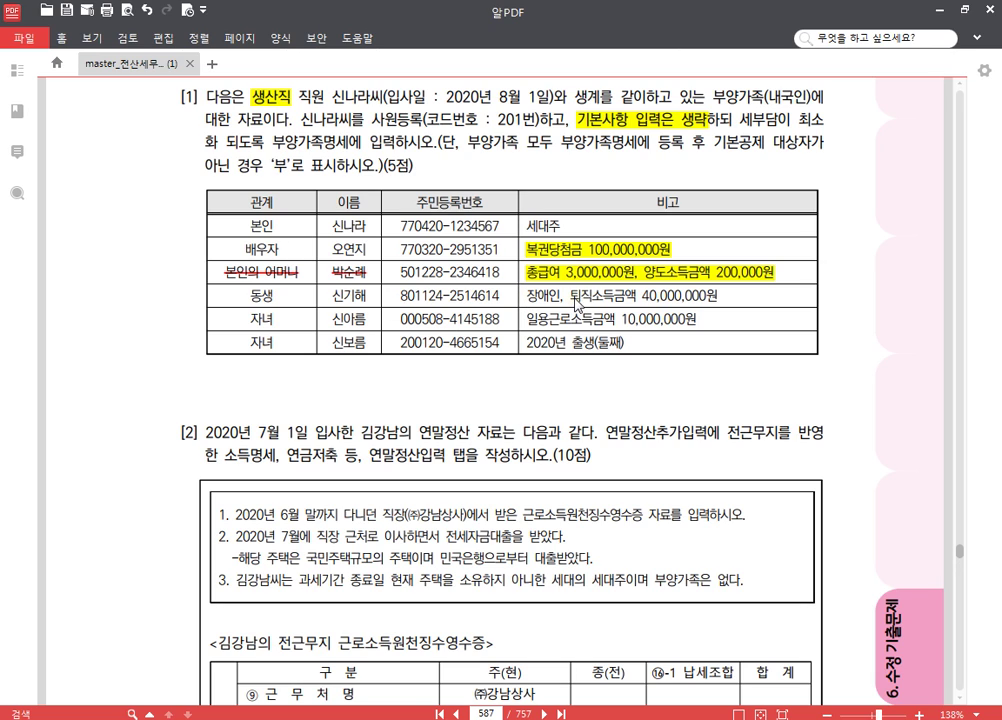
# - Highlight the sibling's 퇴직소득금액 40,000,000원 note and strike out the 동생 relation and name
pyautogui.moveTo(573, 300); pyautogui.dragTo(713, 302)
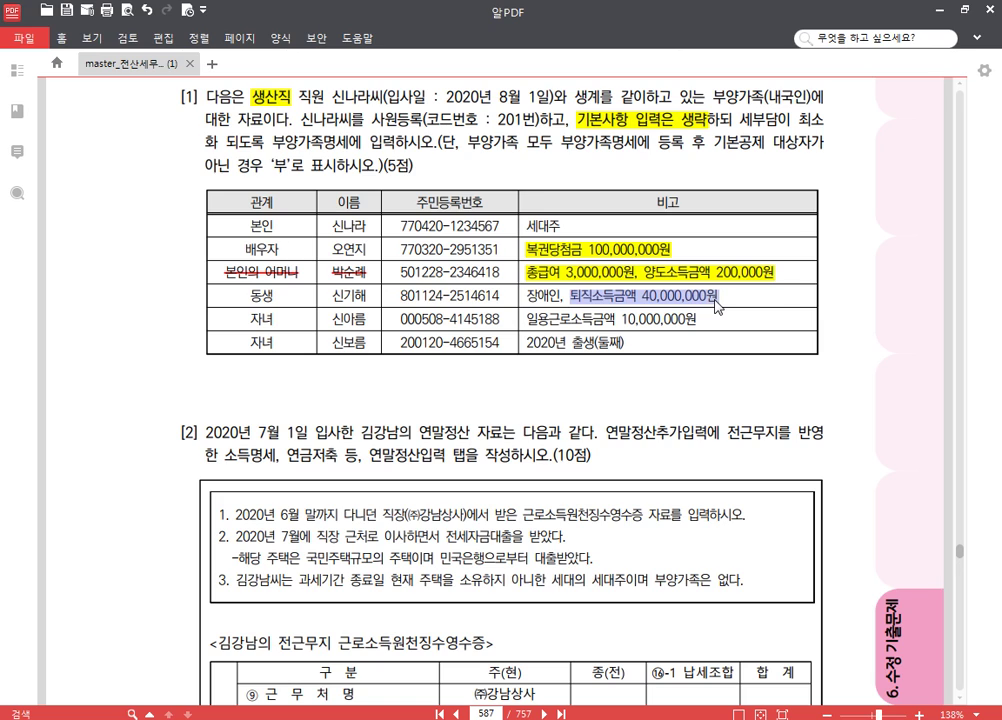
pyautogui.click(690, 270)
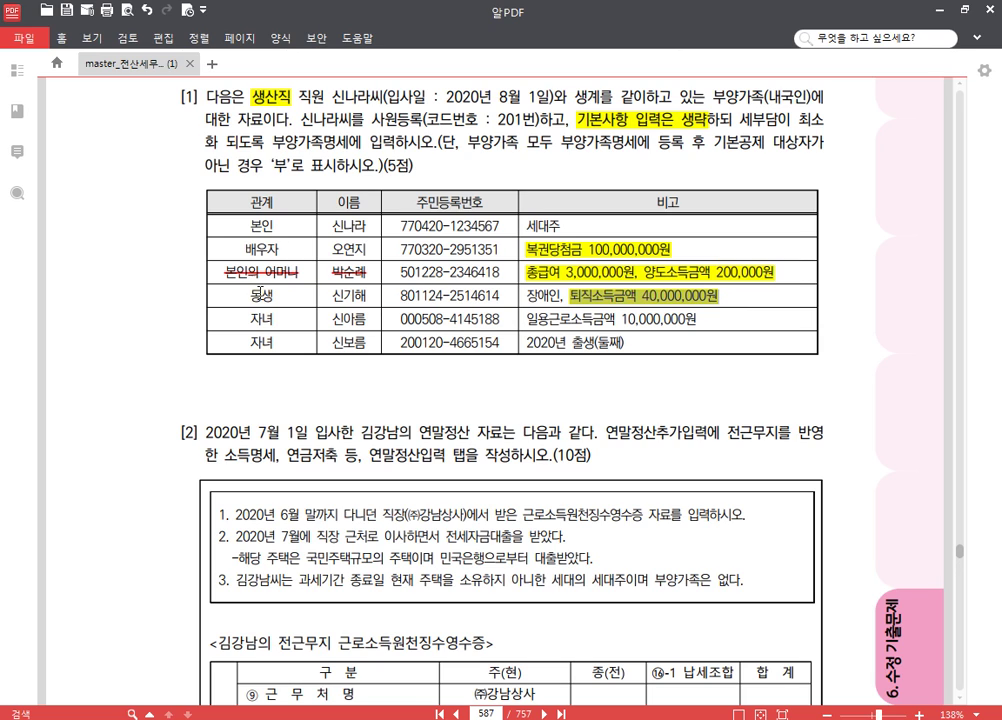
pyautogui.moveTo(246, 293); pyautogui.dragTo(387, 297)
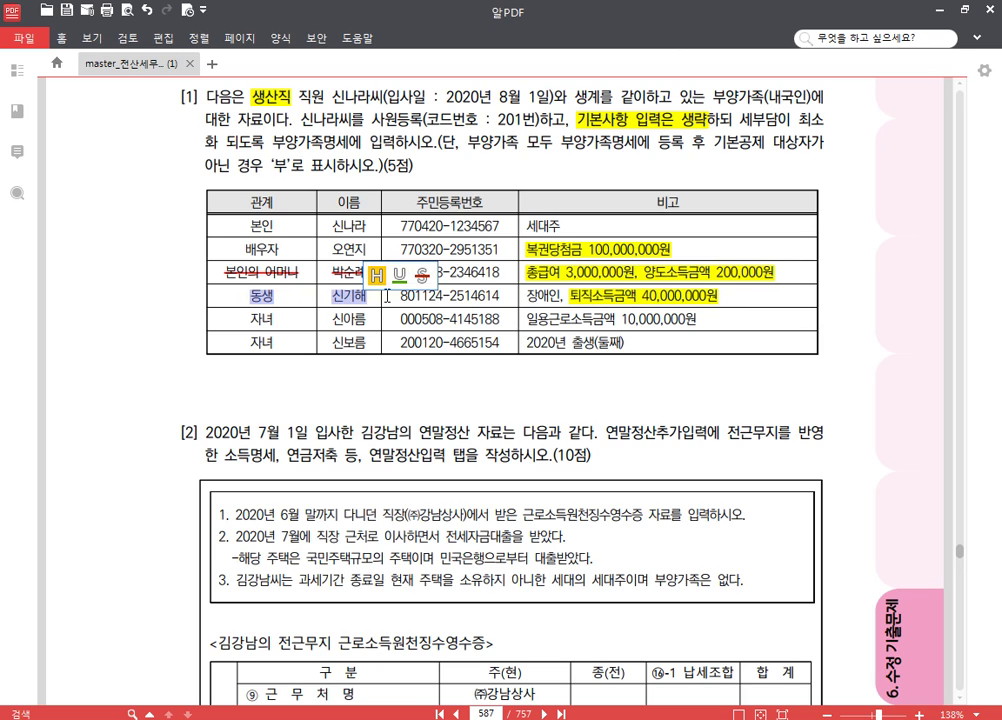
pyautogui.click(423, 273)
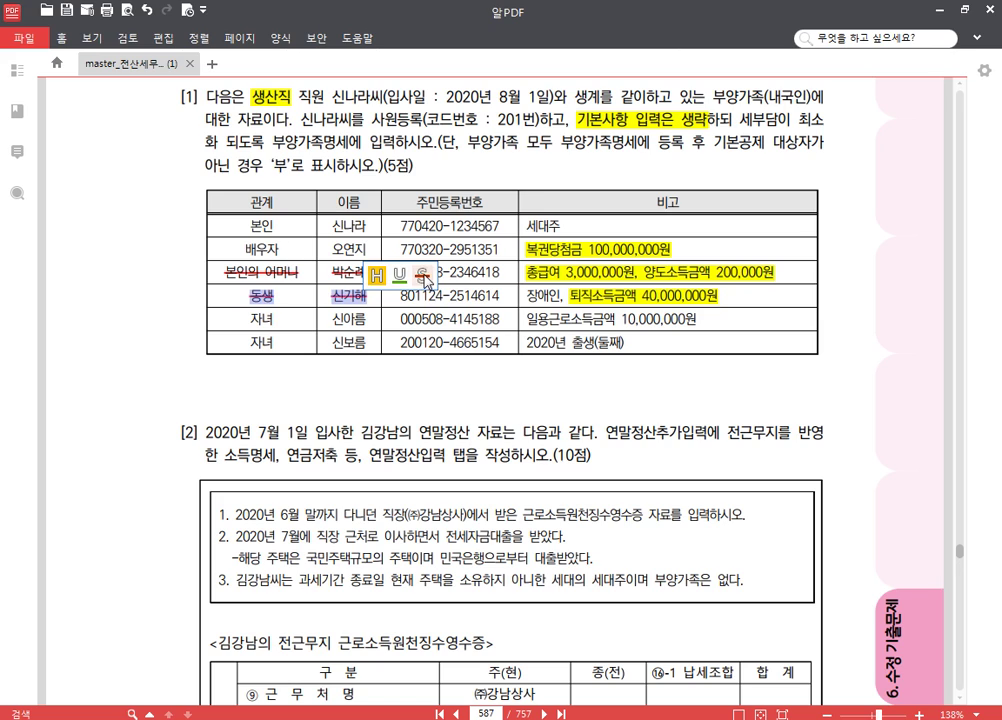
pyautogui.click(479, 325)
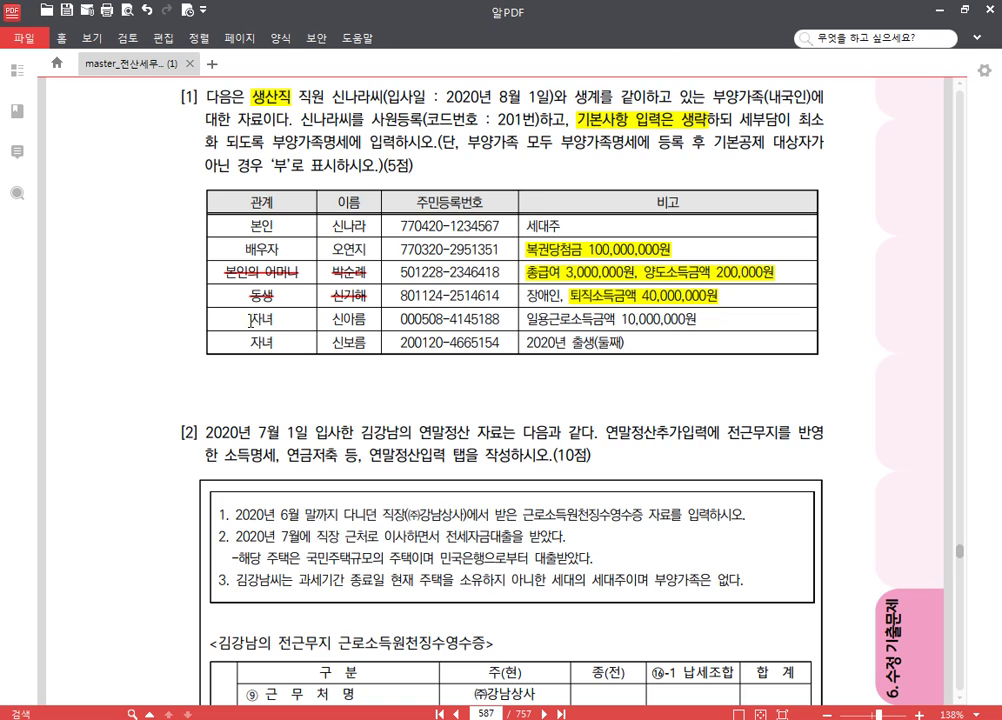
# - Highlight the first child's 일용근로소득금액 10,000,000원 note and clear the leftover selection
pyautogui.moveTo(527, 320); pyautogui.dragTo(697, 320)
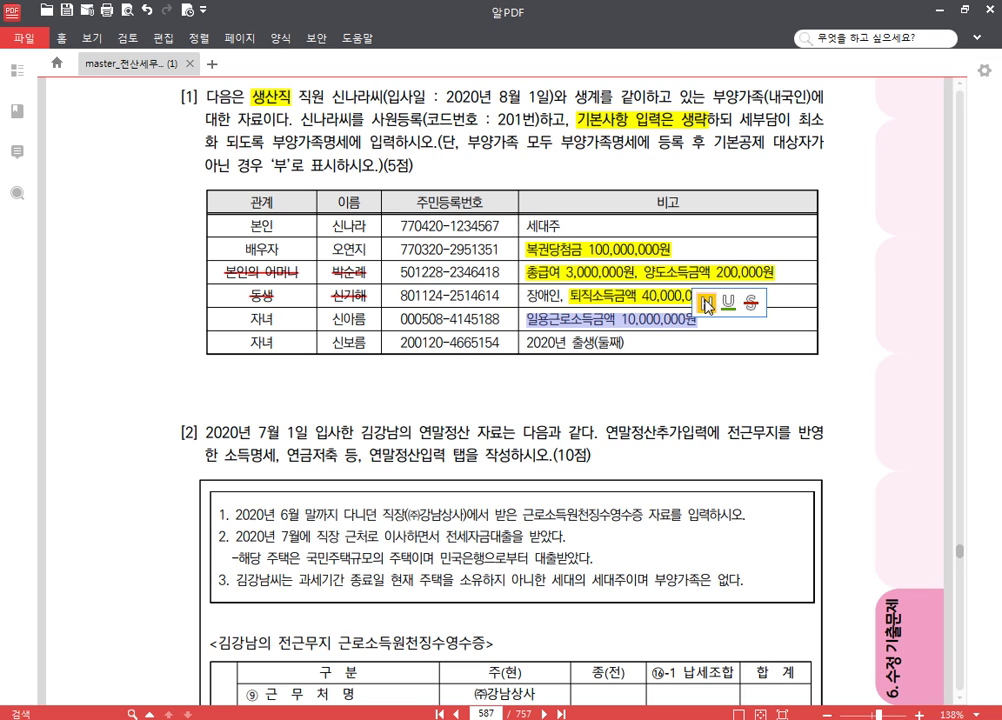
pyautogui.click(707, 306)
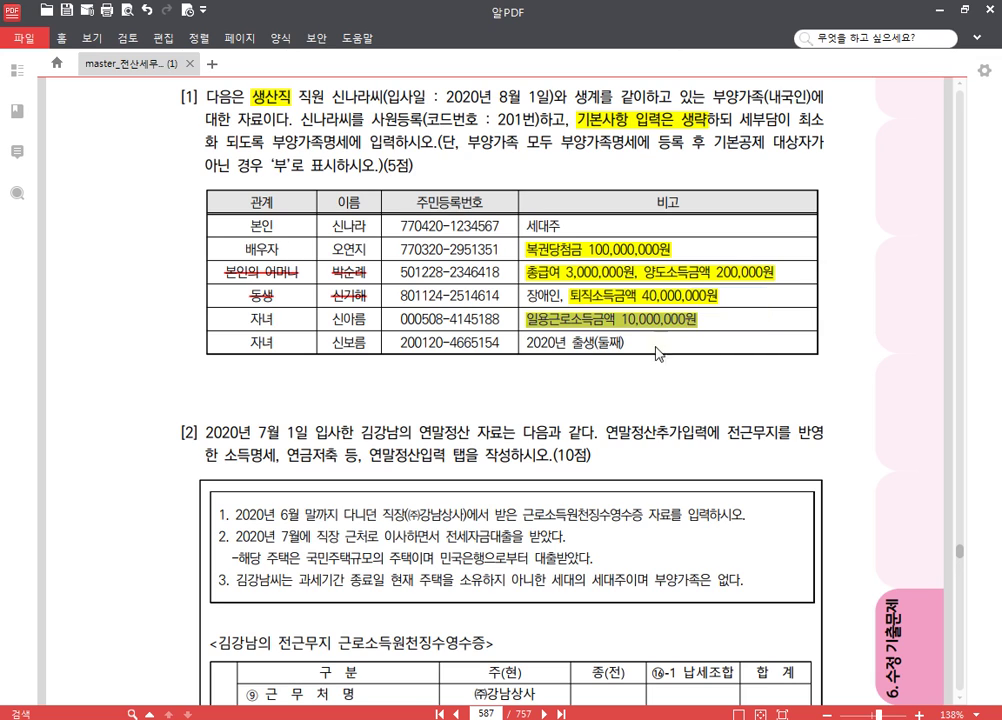
pyautogui.moveTo(493, 320); pyautogui.dragTo(501, 320)
pyautogui.click(591, 333)
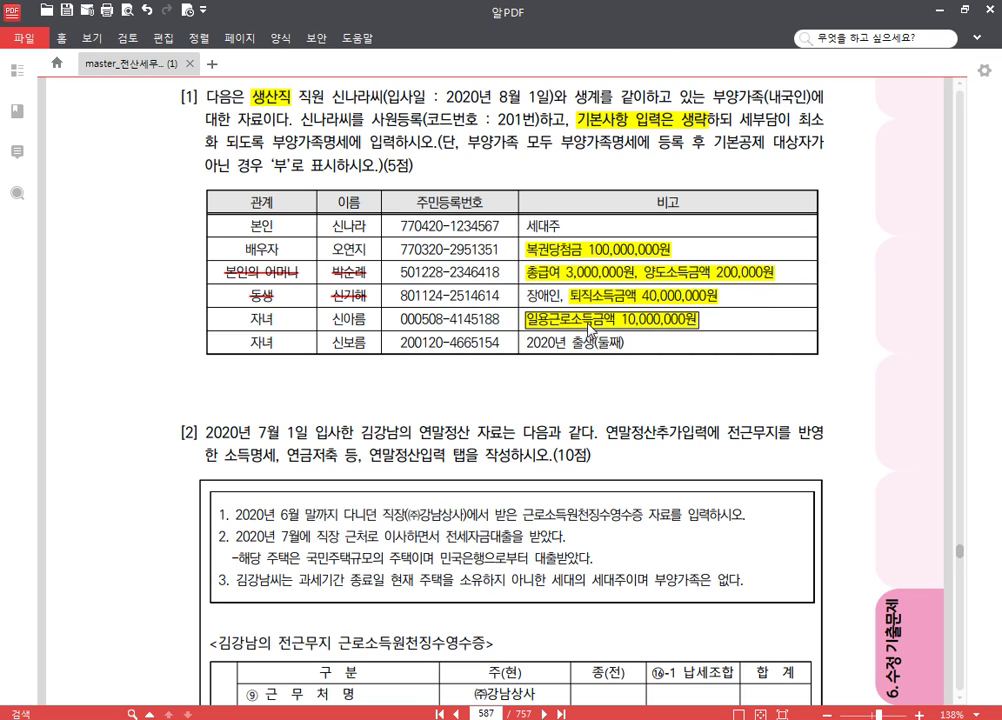
pyautogui.click(415, 327)
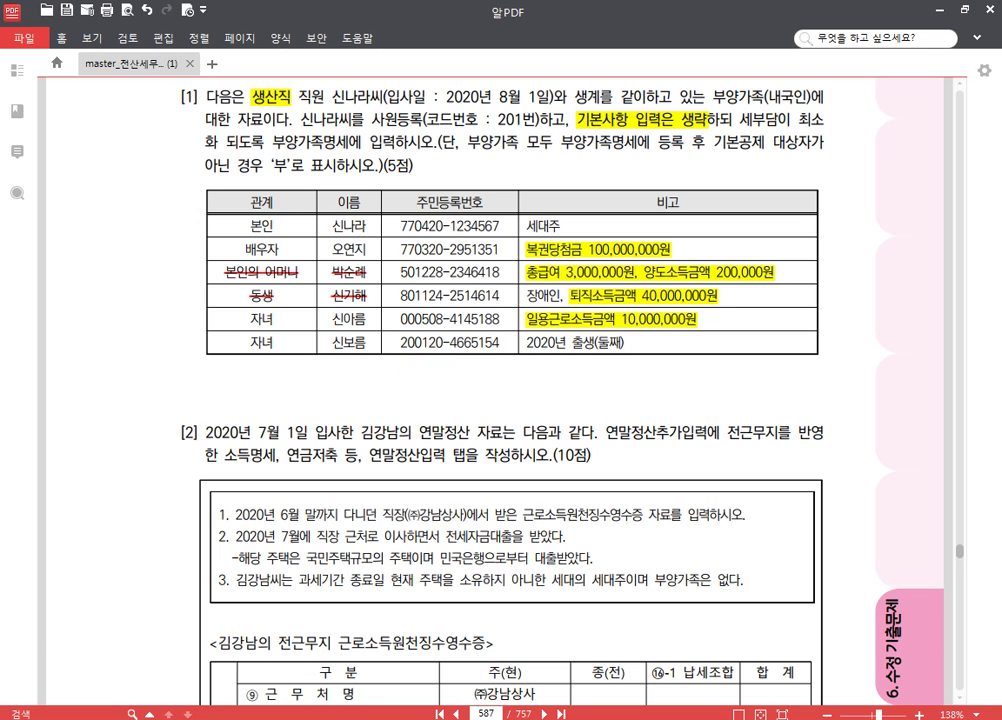
# - In KcLep employee registration, add a new employee with code 201 and the employee's name
pyautogui.moveTo(323, 718)
pyautogui.click(370, 645)
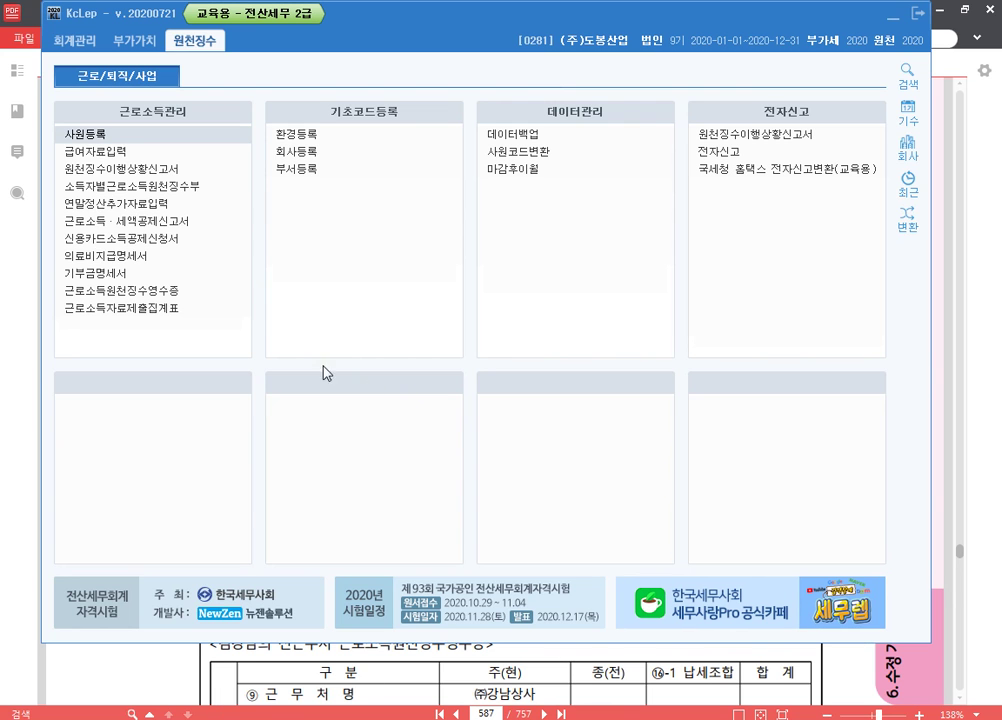
pyautogui.click(128, 143)
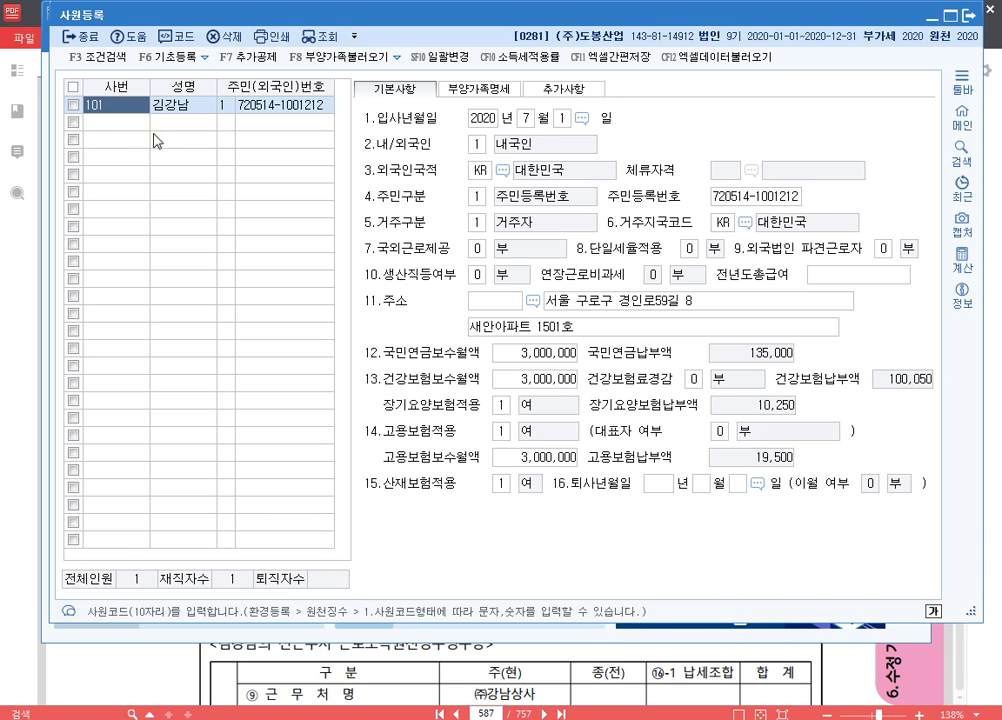
pyautogui.click(155, 140)
pyautogui.write('201')
pyautogui.press('Return')
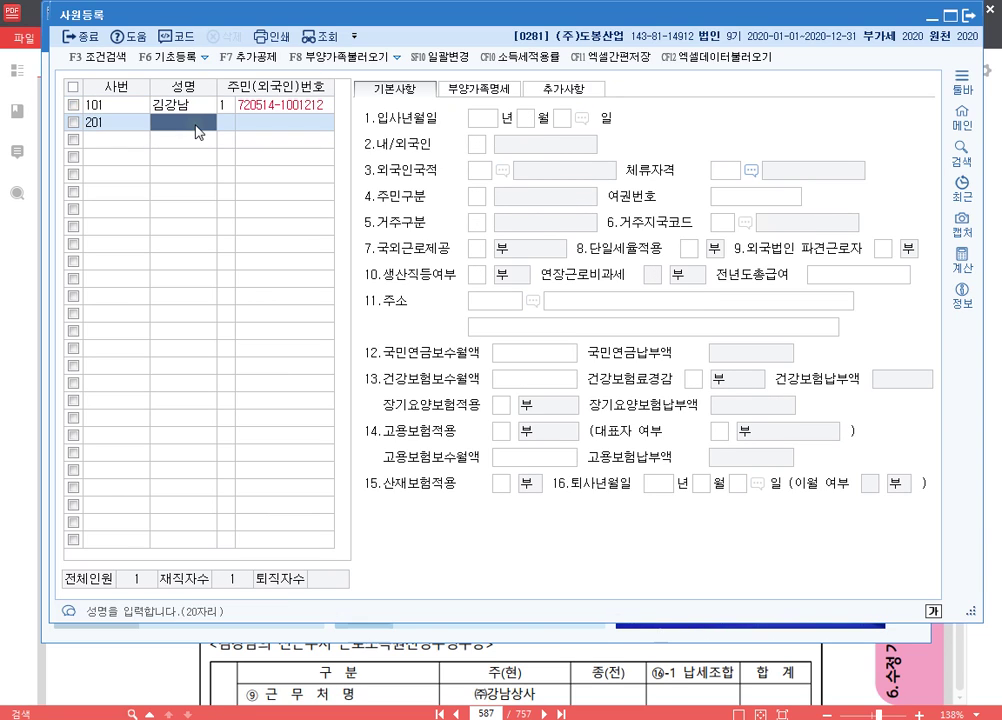
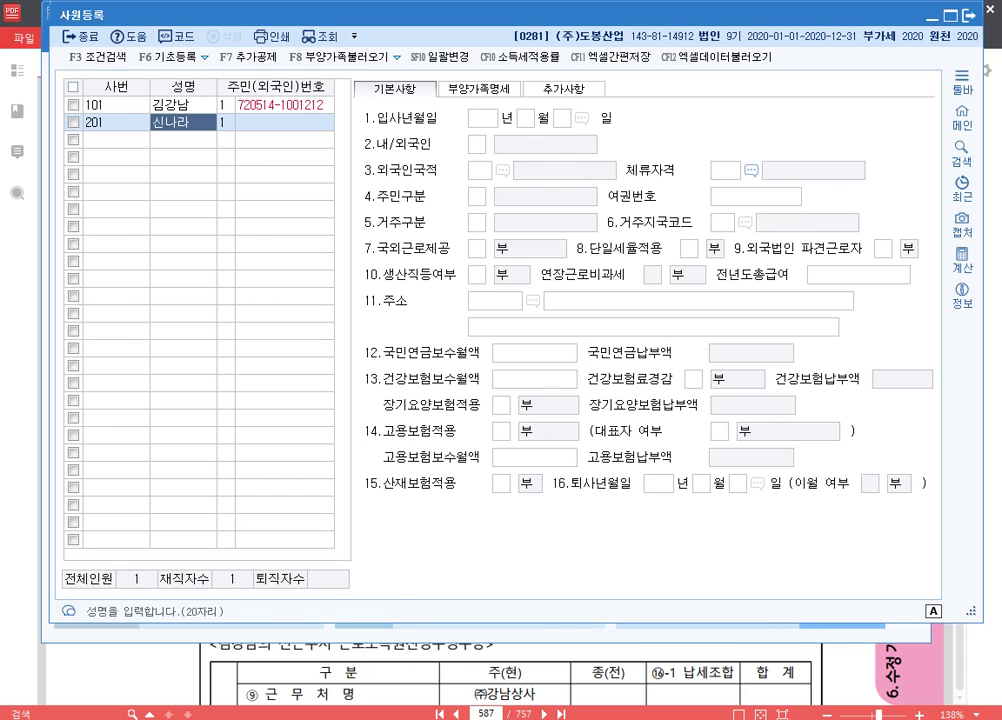
pyautogui.press('Return')
pyautogui.press('Return')
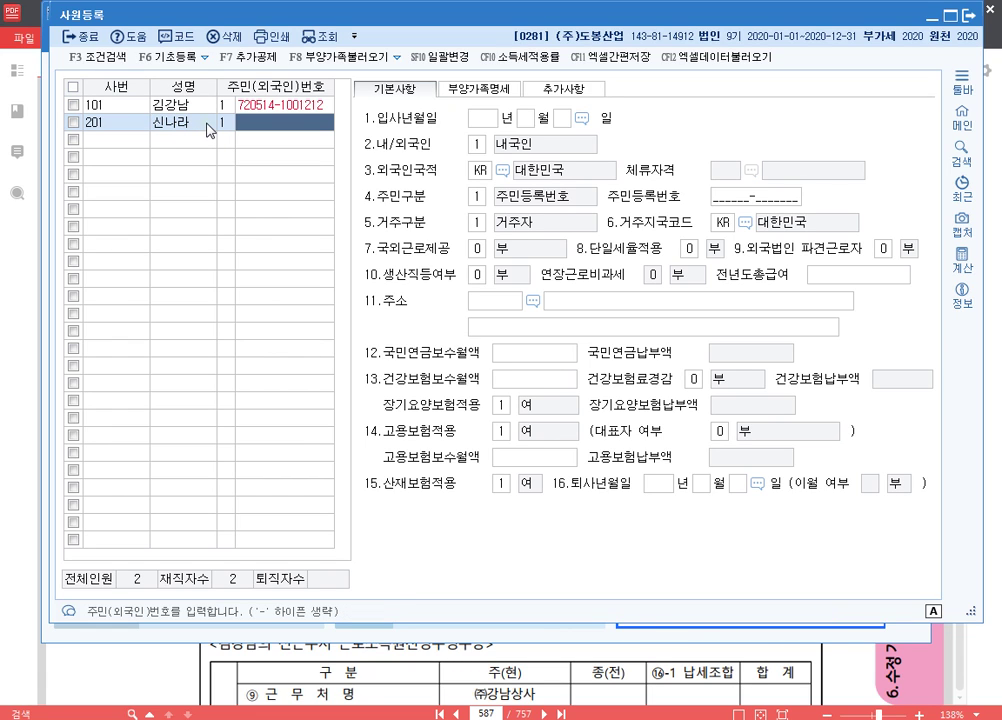
# - Enter the employee's resident registration number and the hire date 2020 / 8 / 1
pyautogui.write('770420-12345')
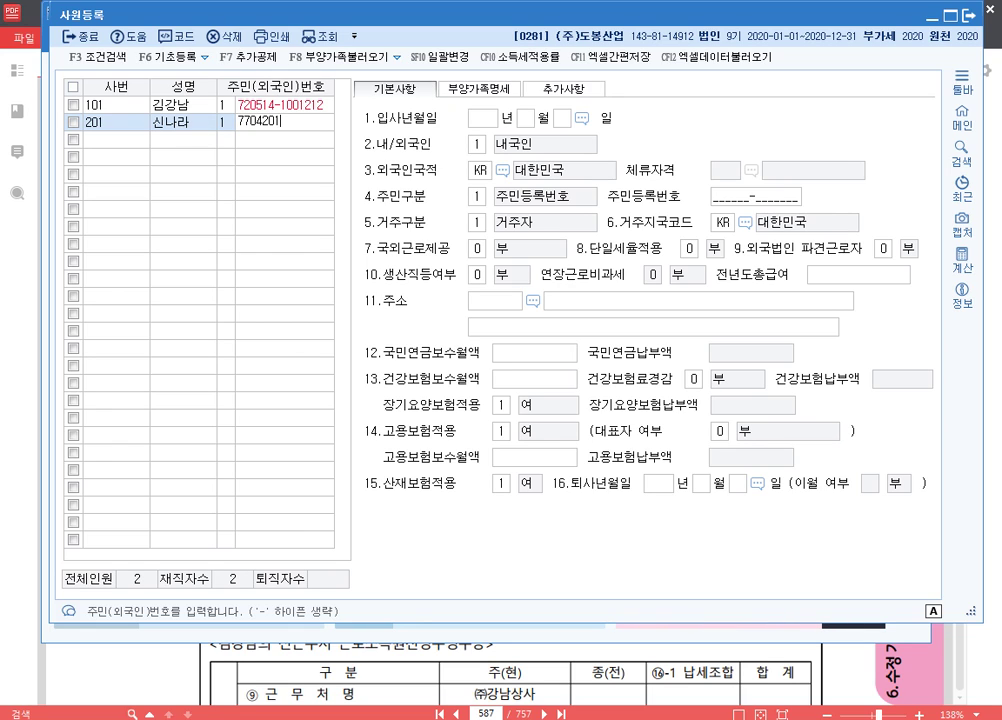
pyautogui.write('67')
pyautogui.press('Return')
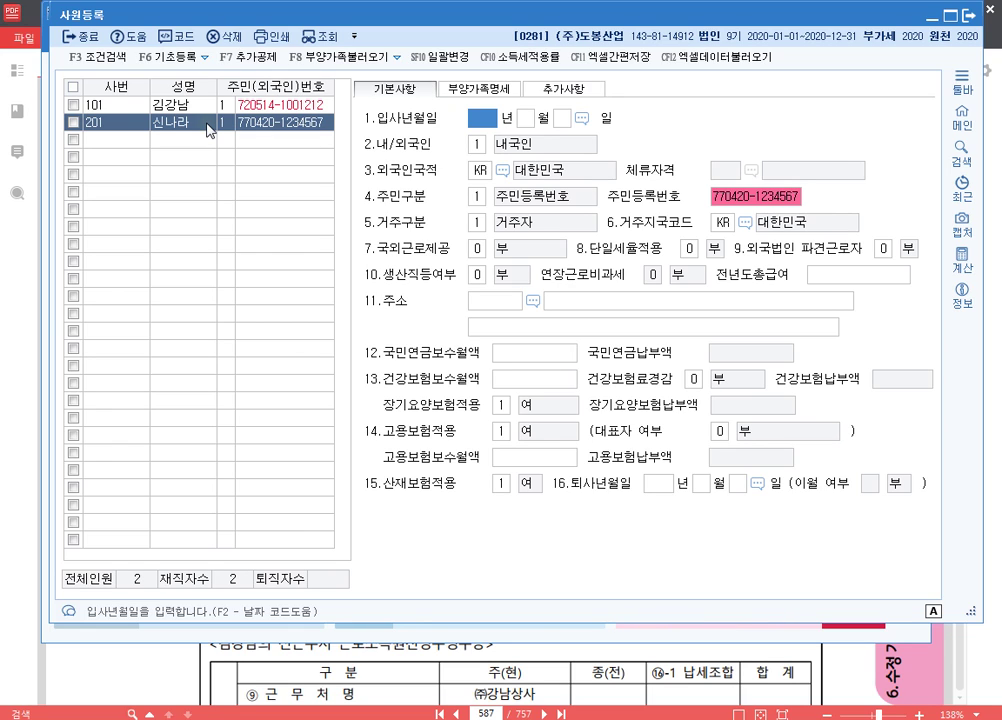
pyautogui.write('2020 년 ')
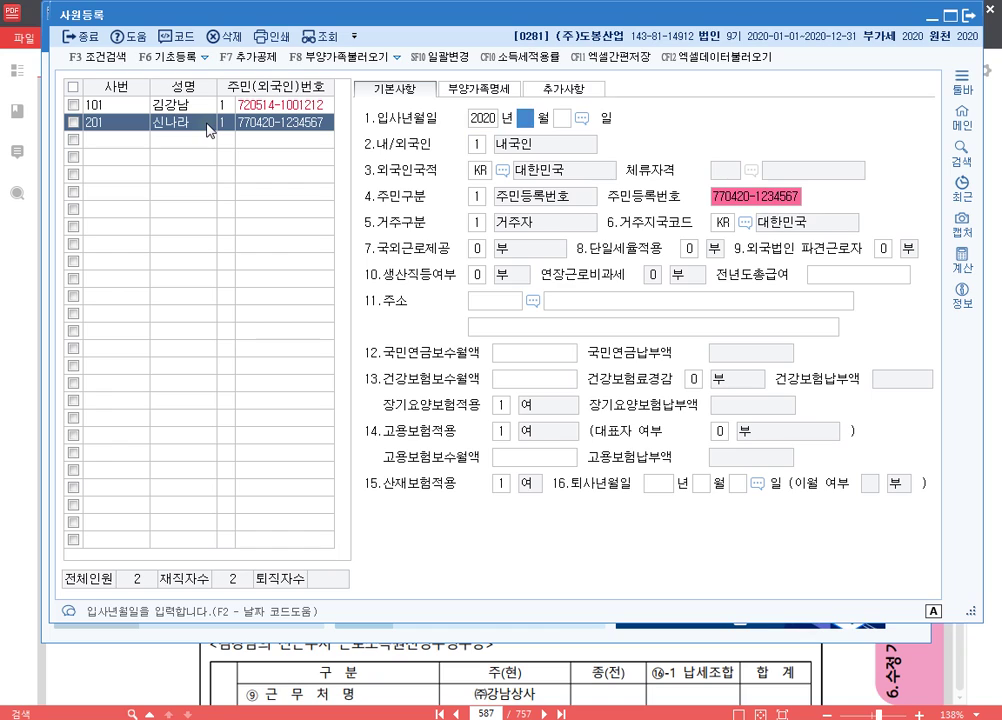
pyautogui.write('8')
pyautogui.press('Return')
pyautogui.write('1')
pyautogui.press('Return')
pyautogui.press('Left')
pyautogui.press('Left')
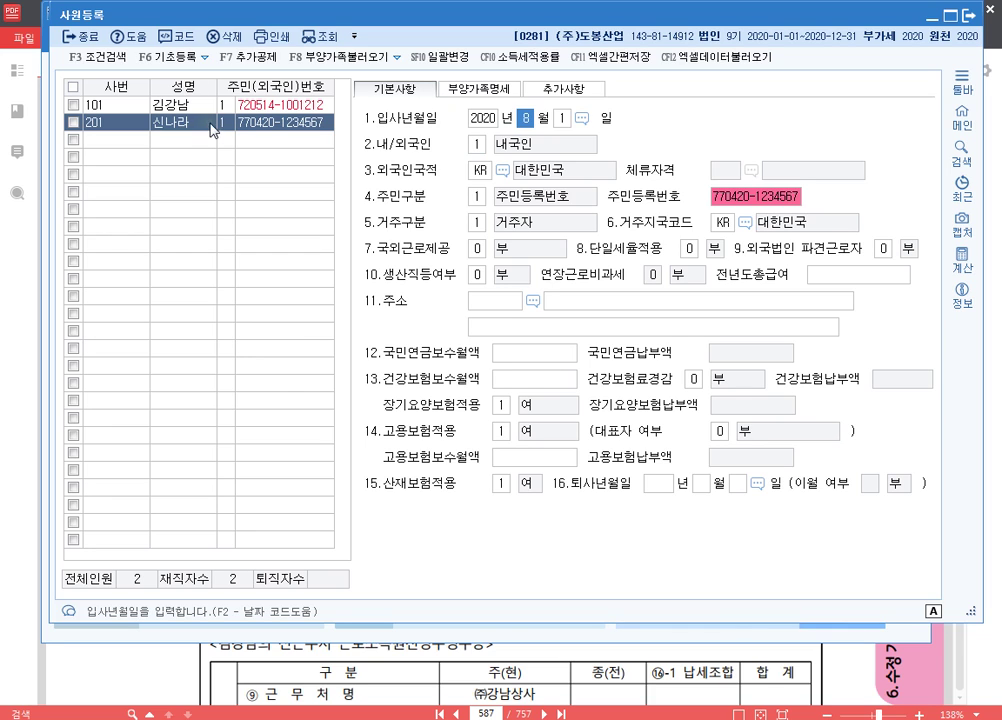
# - In 부양가족명세, add the spouse with relation code 3, name, resident number and 배우자 deduction
pyautogui.click(501, 91)
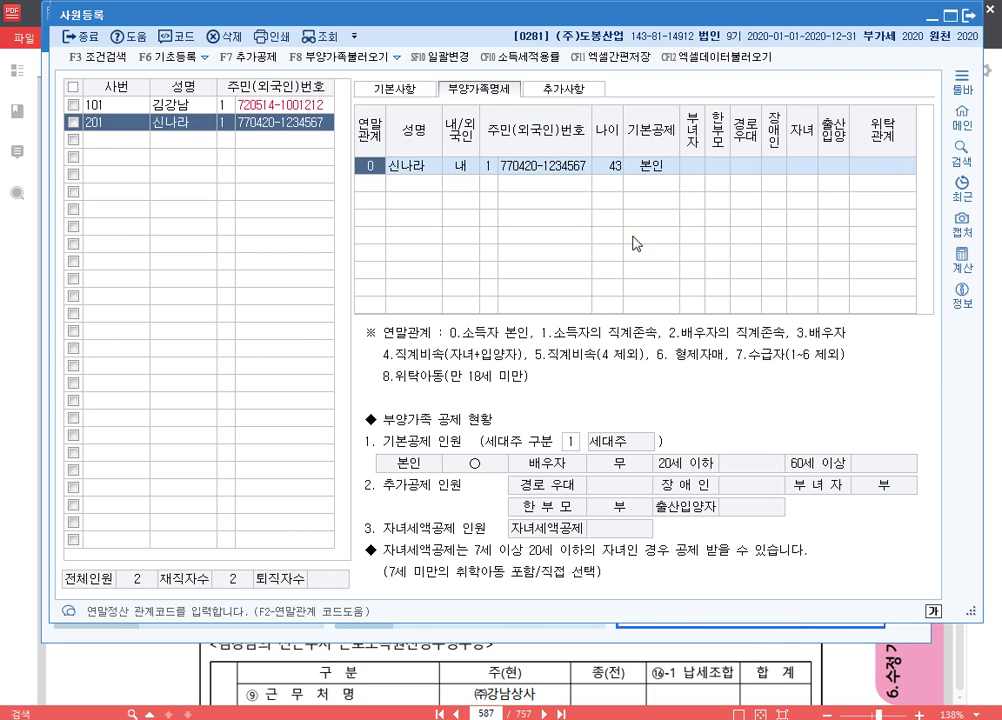
pyautogui.click(369, 185)
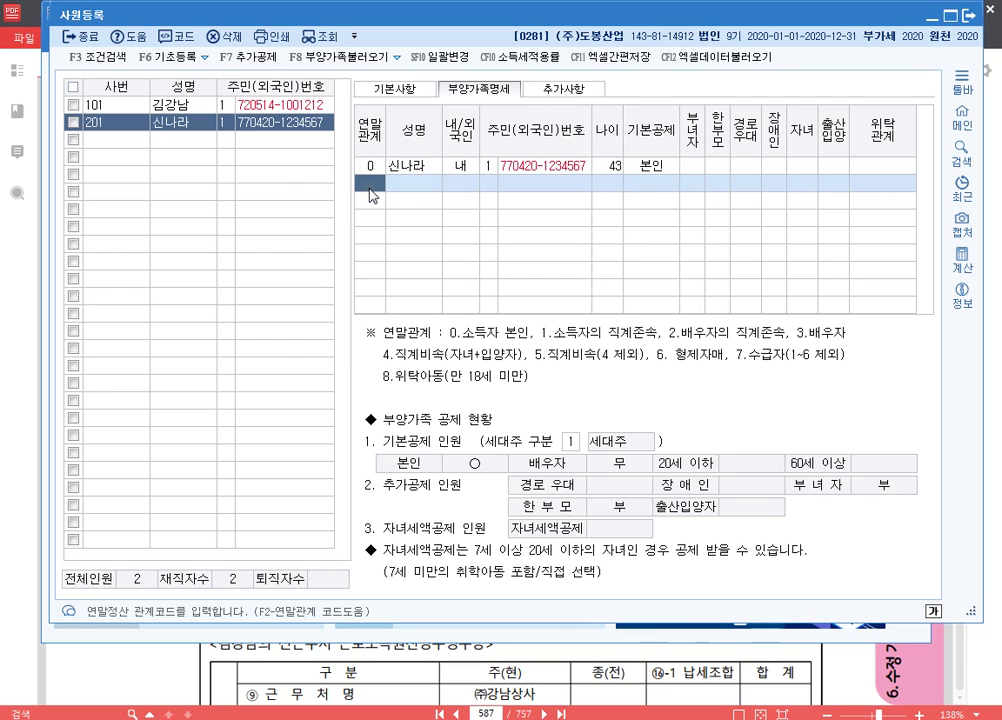
pyautogui.write('3')
pyautogui.press('Return')
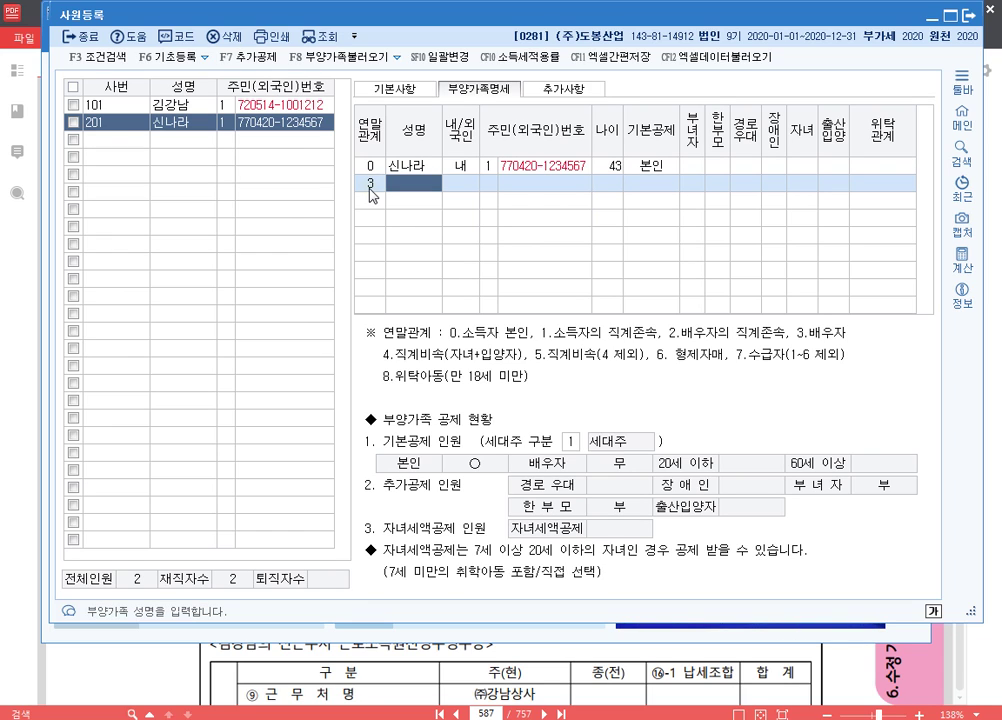
pyautogui.press('Return')
pyautogui.press('Return')
pyautogui.press('Return')
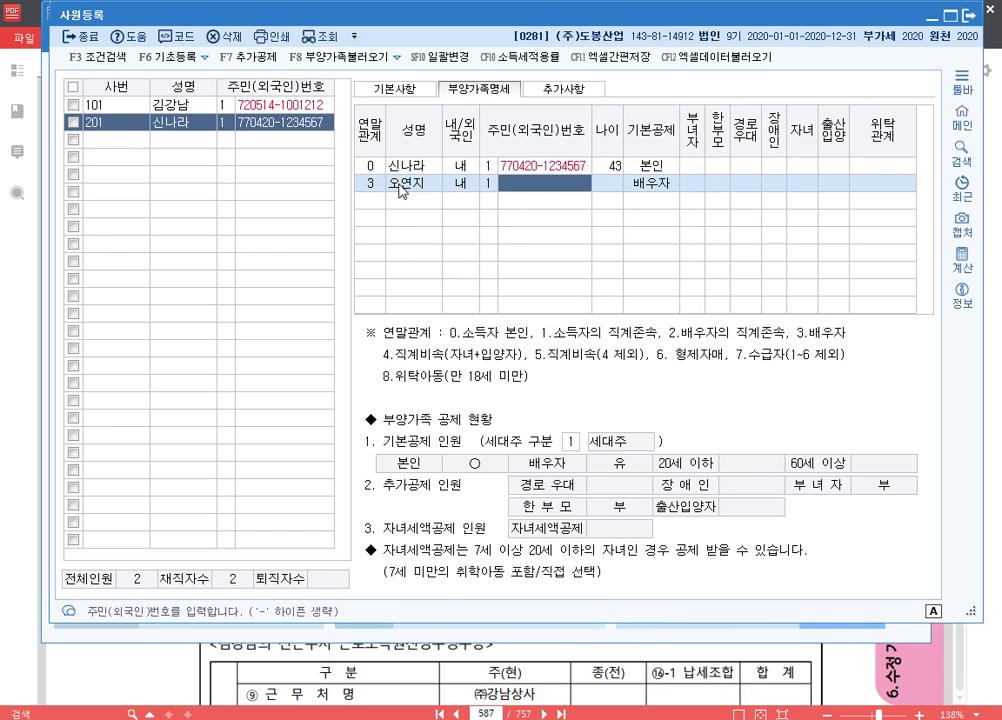
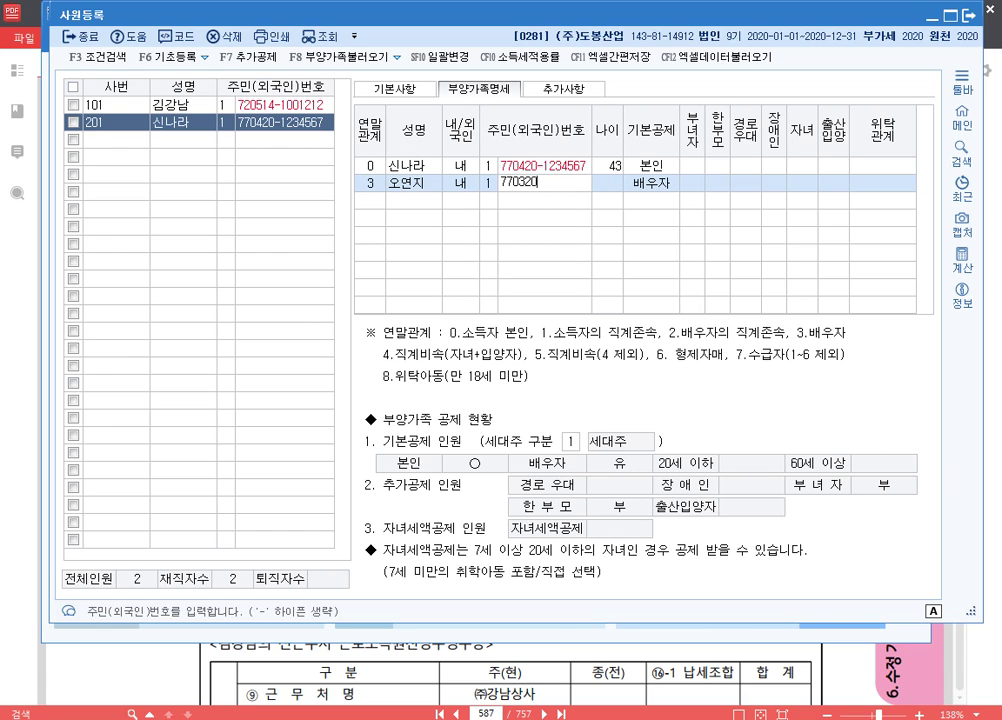
pyautogui.press('Return')
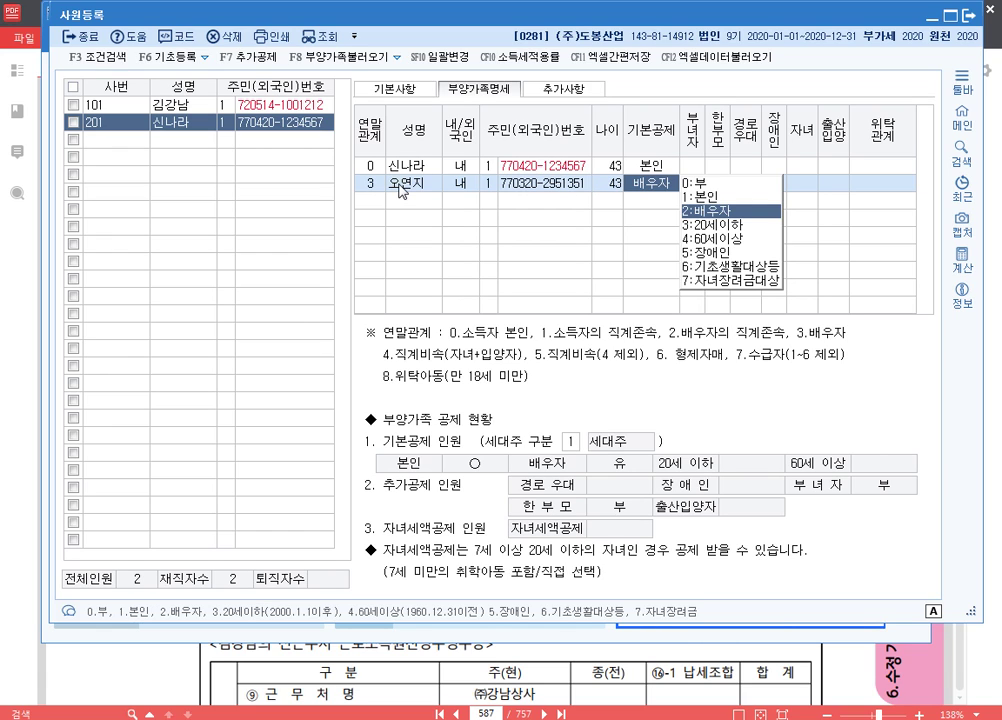
pyautogui.press('Return')
pyautogui.press('Return')
pyautogui.press('Return')
pyautogui.press('Return')
pyautogui.press('Return')
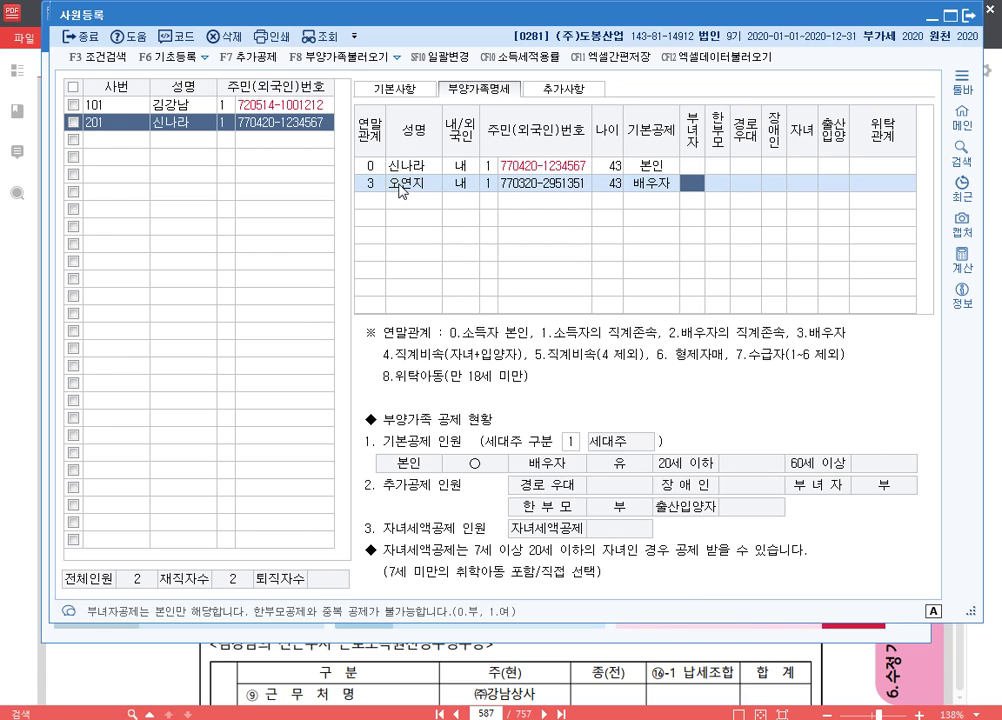
pyautogui.press('Return')
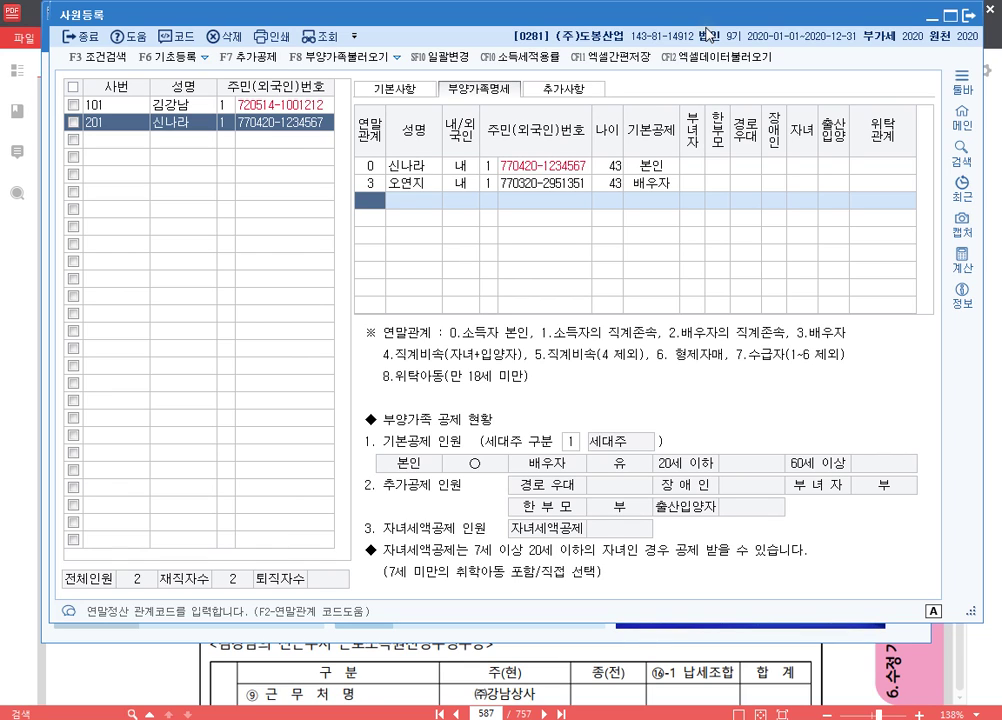
# - Add the parent with relation code 1, name and ID number, setting 기본공제 to 0:부
pyautogui.write('1')
pyautogui.press('Return')
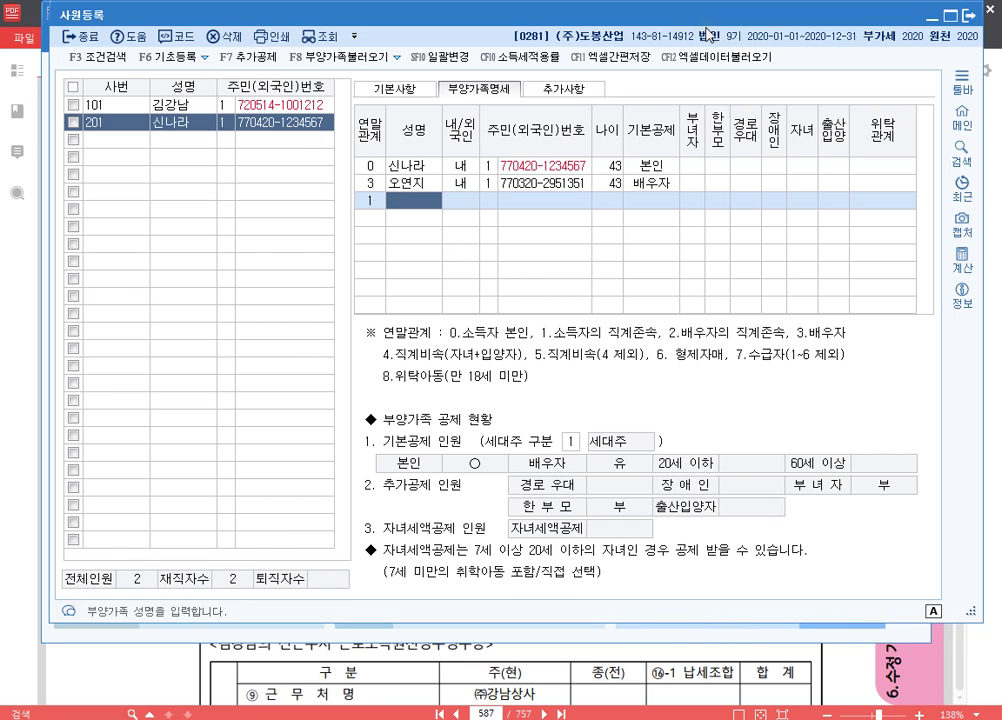
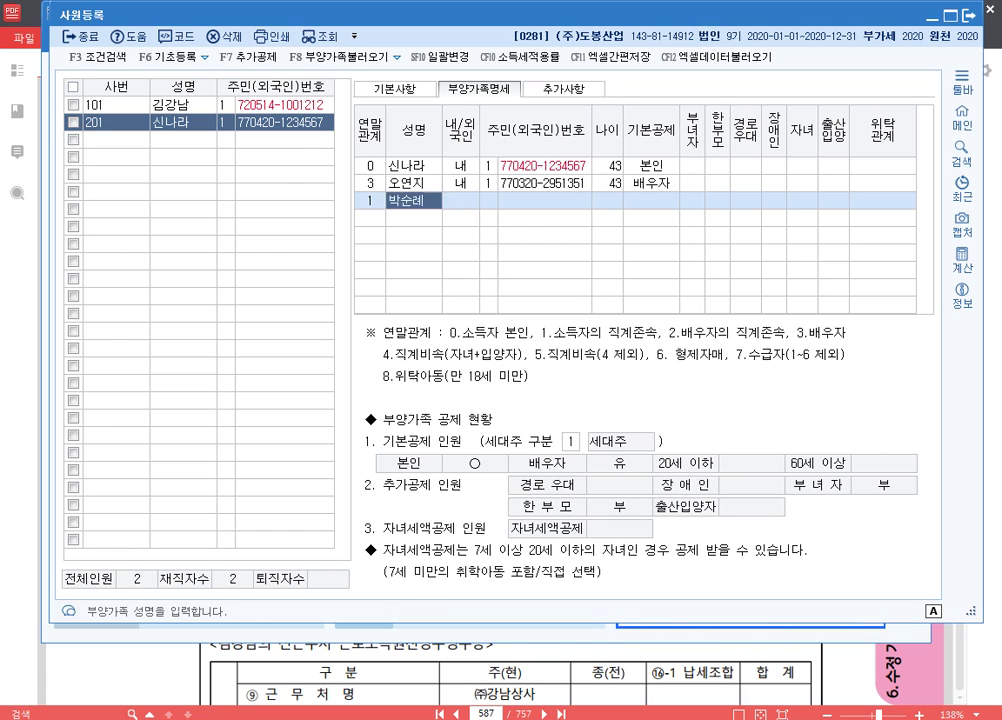
pyautogui.press('Return')
pyautogui.write('1')
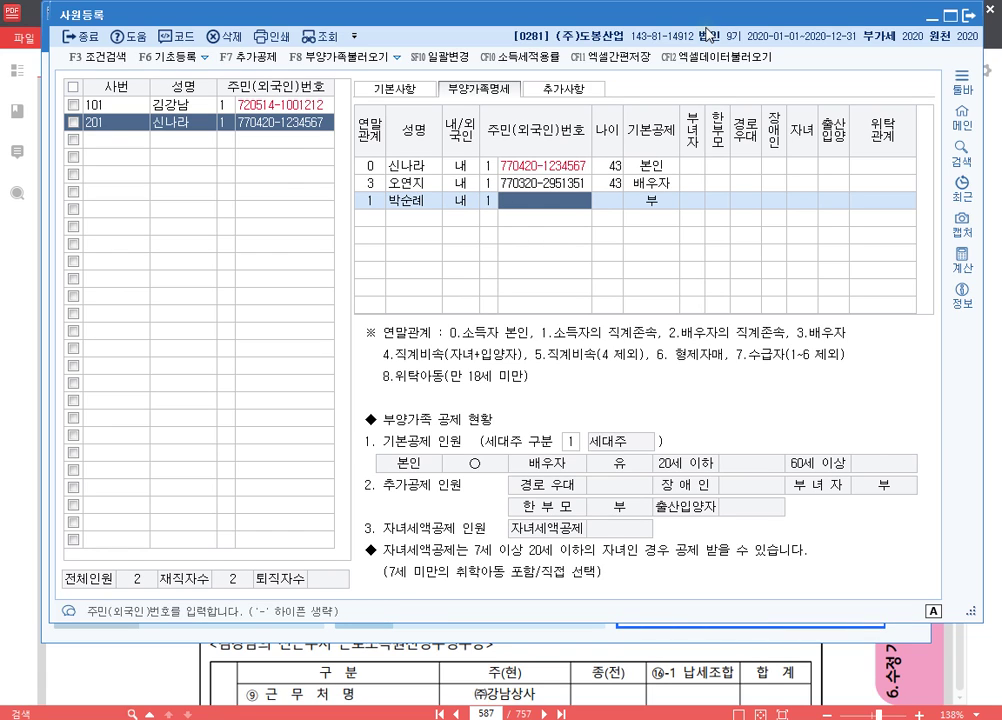
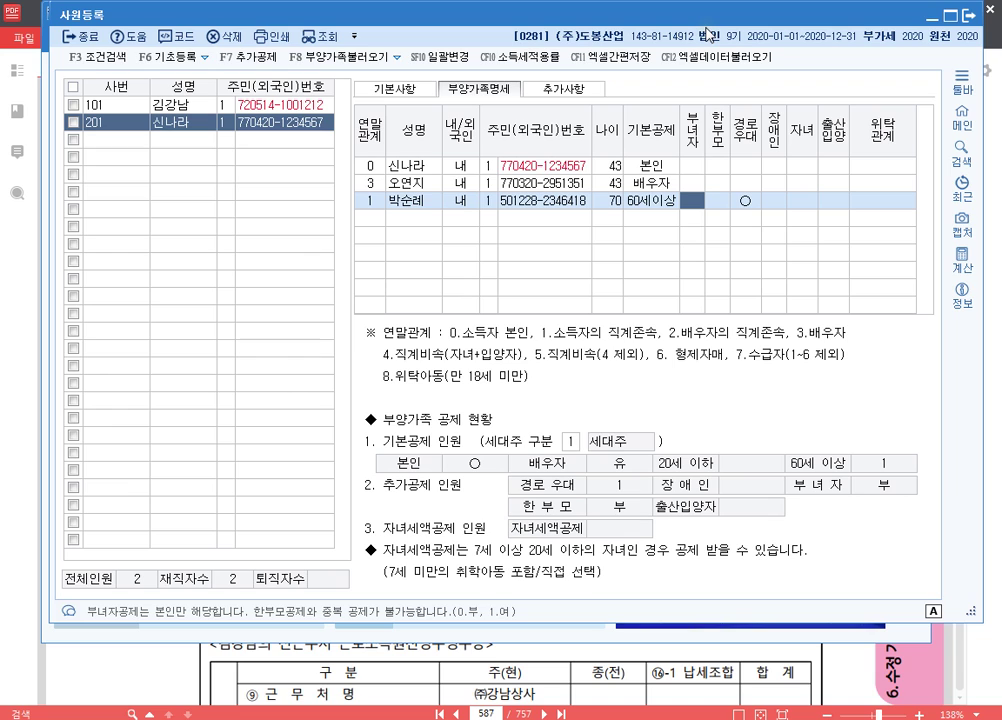
pyautogui.press('Left')
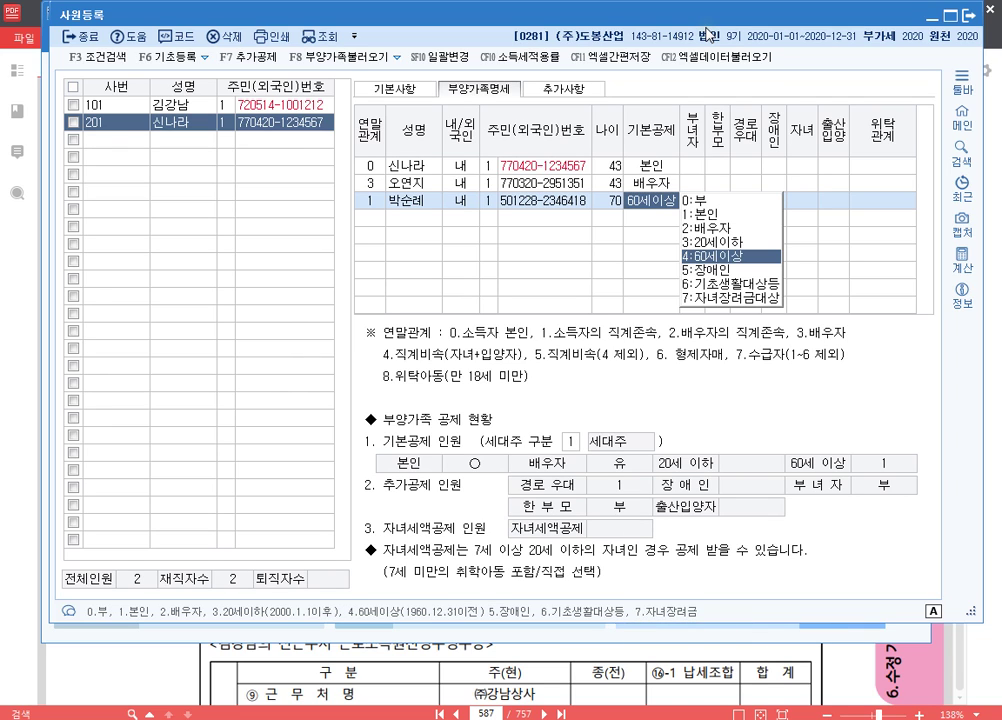
pyautogui.write('0')
pyautogui.press('Return')
pyautogui.press('Return')
pyautogui.press('Return')
pyautogui.press('Return')
pyautogui.press('Return')
pyautogui.press('Return')
pyautogui.press('Return')
pyautogui.press('Return')
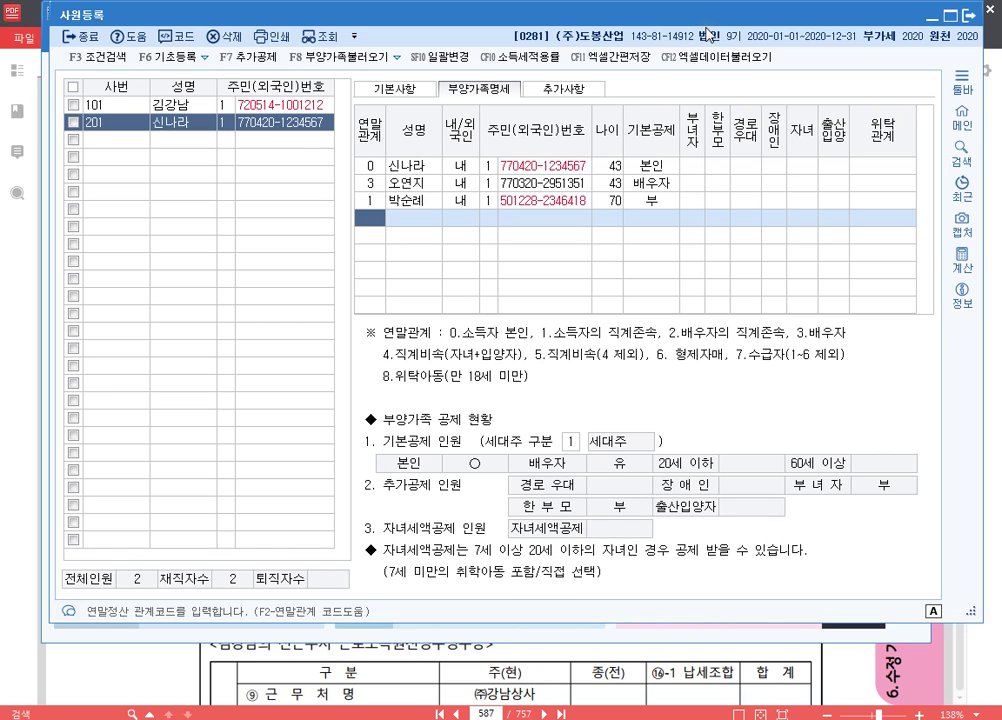
# - Add the sibling as relation code 6 with name and resident number, keeping 기본공제 0:부
pyautogui.write('4')
pyautogui.press('Return')
pyautogui.press('Left')
pyautogui.write('6')
pyautogui.press('Return')
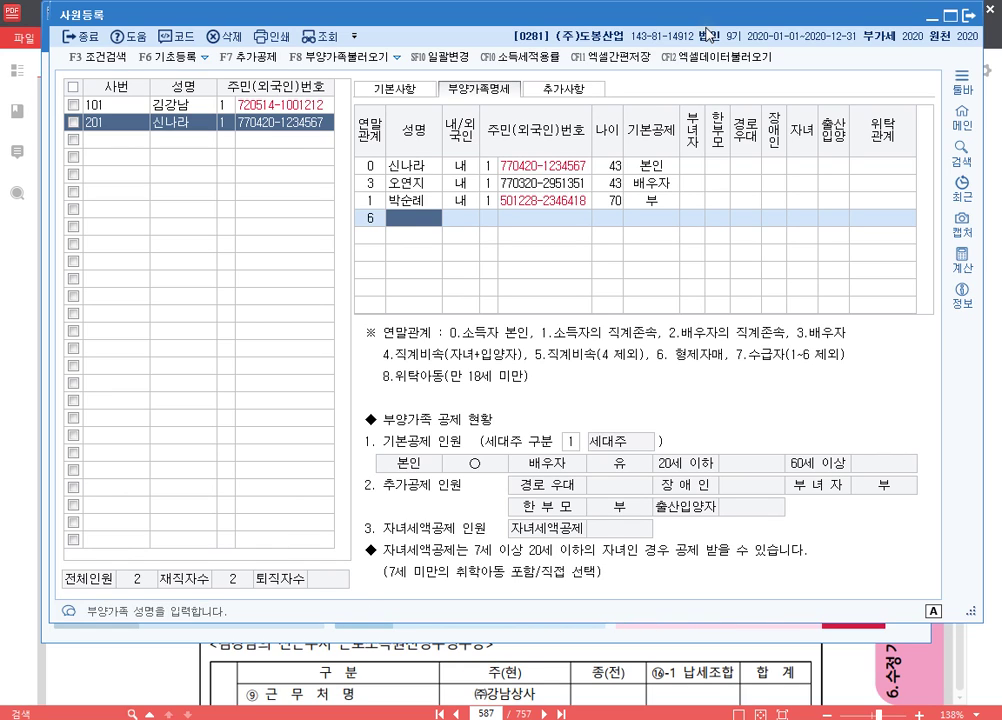
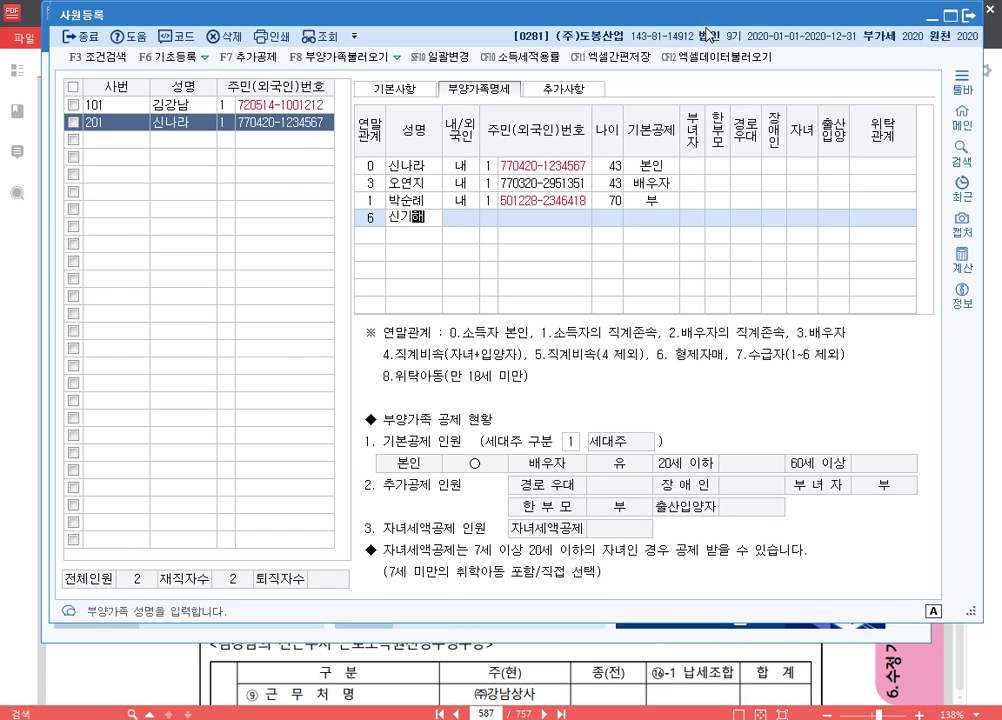
pyautogui.press('Return')
pyautogui.press('Return')
pyautogui.press('Return')
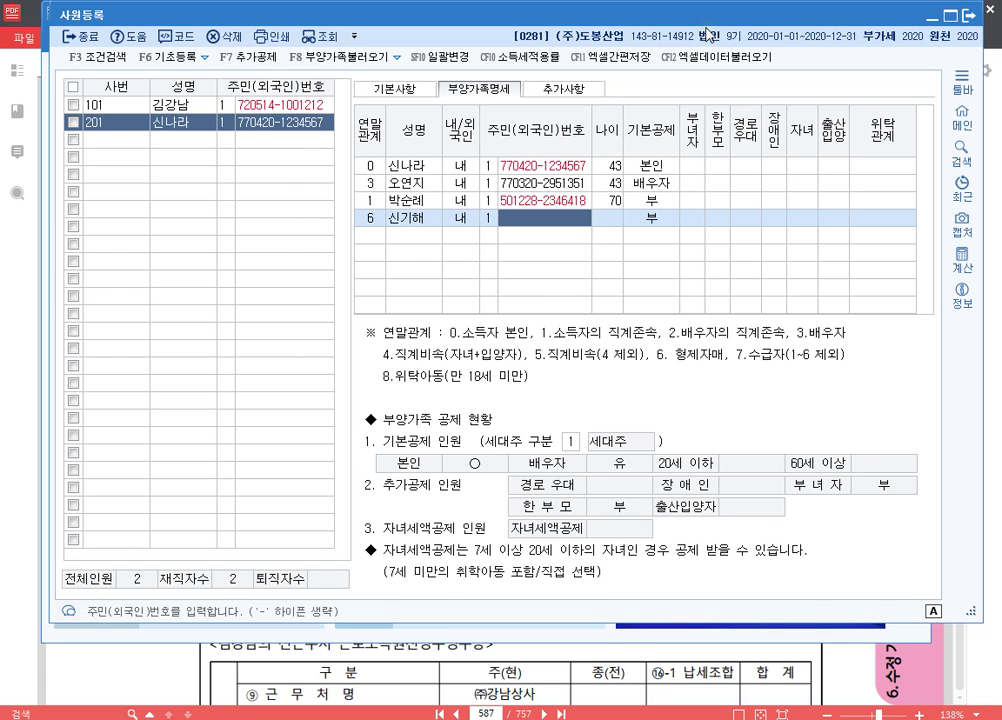
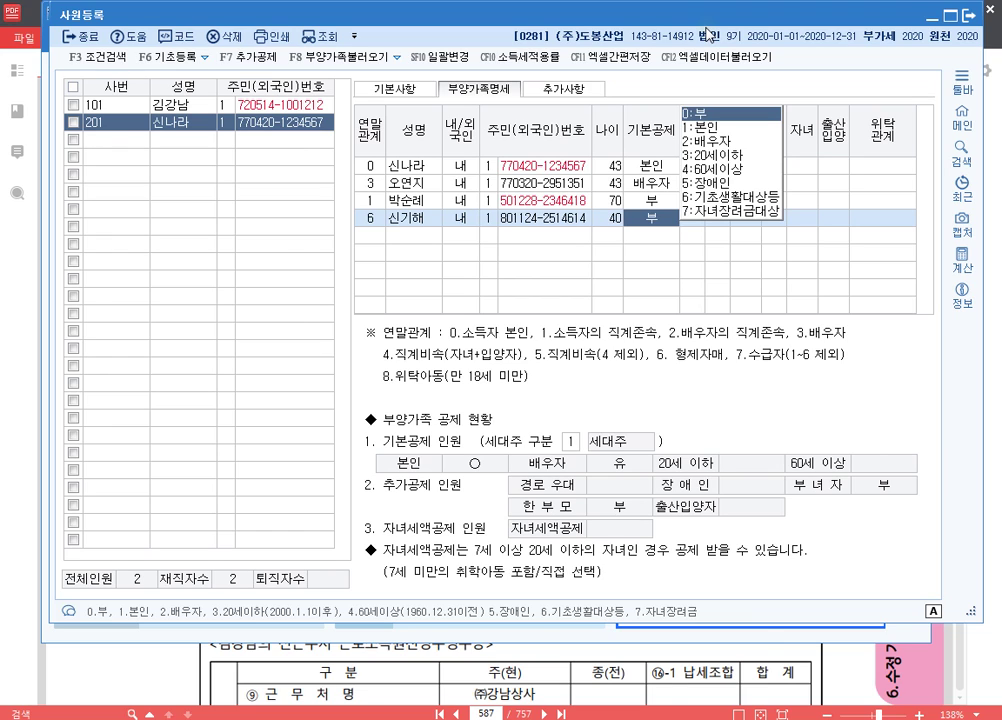
pyautogui.press('Return')
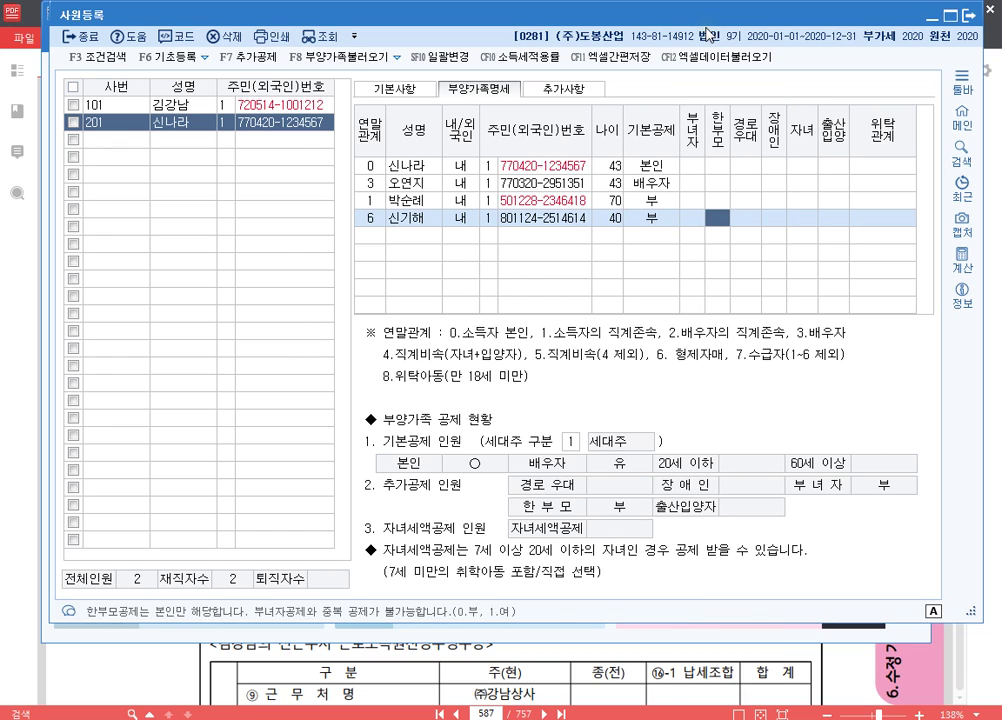
pyautogui.press('Return')
pyautogui.press('Return')
pyautogui.press('Return')
pyautogui.press('Return')
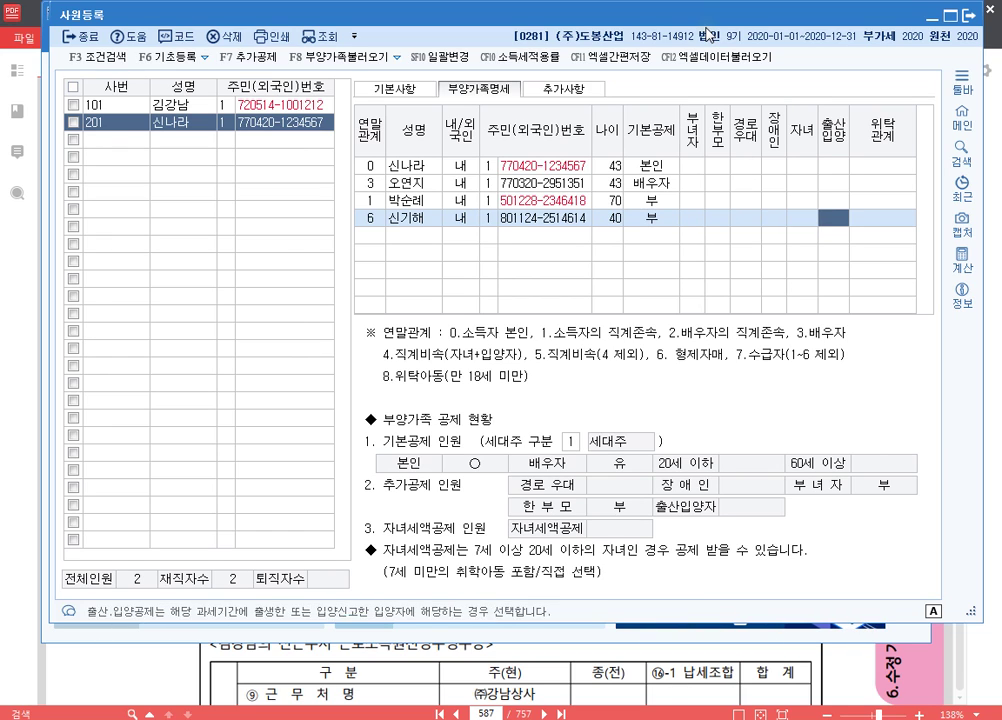
pyautogui.press('Return')
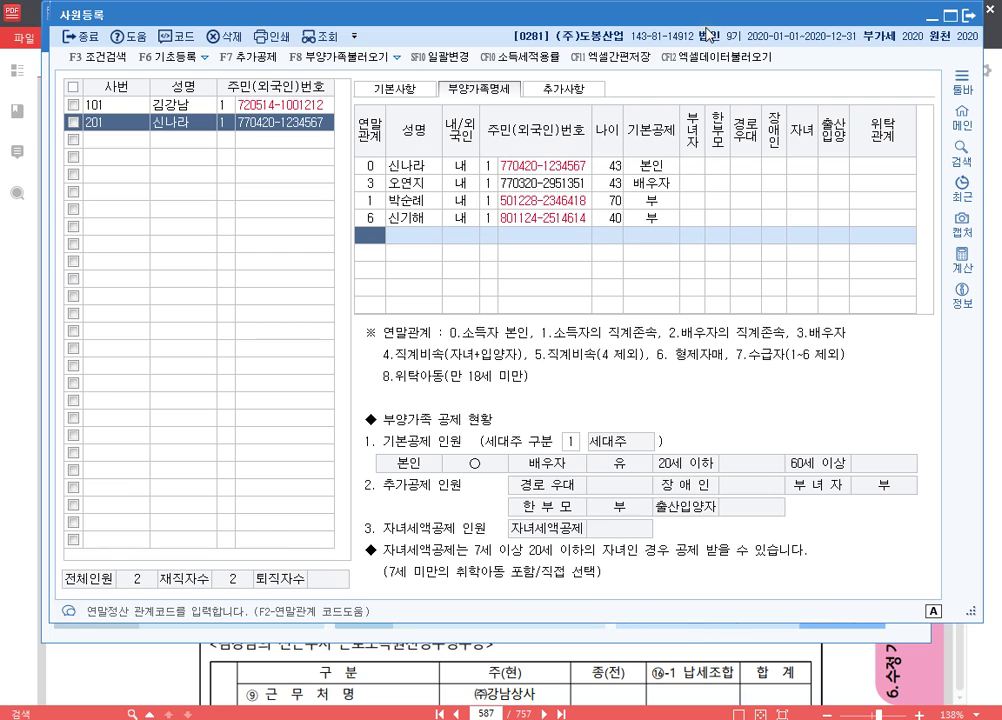
# - Add the elder child as relation code 4 with name and resident number under 20세이하
pyautogui.write('4')
pyautogui.press('Return')
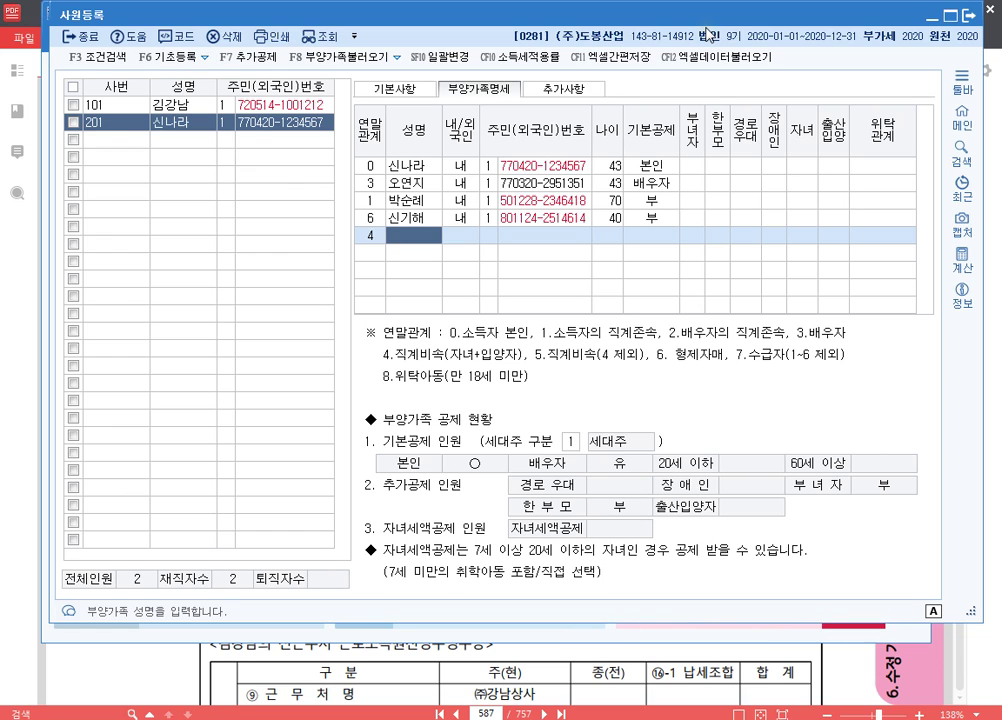
pyautogui.press('Return')
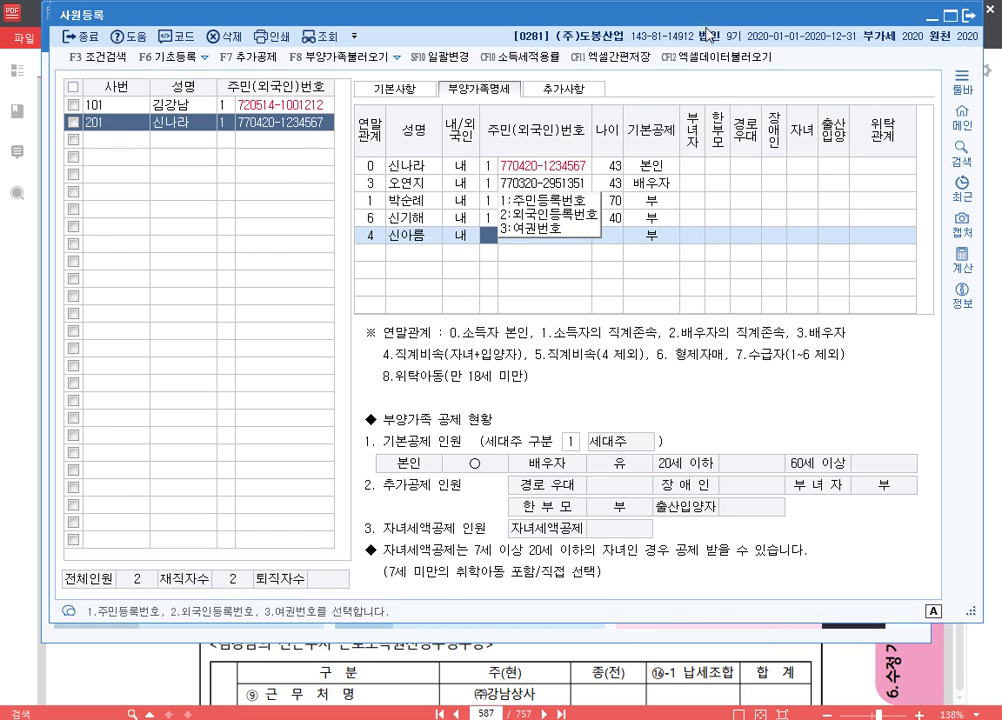
pyautogui.press('Return')
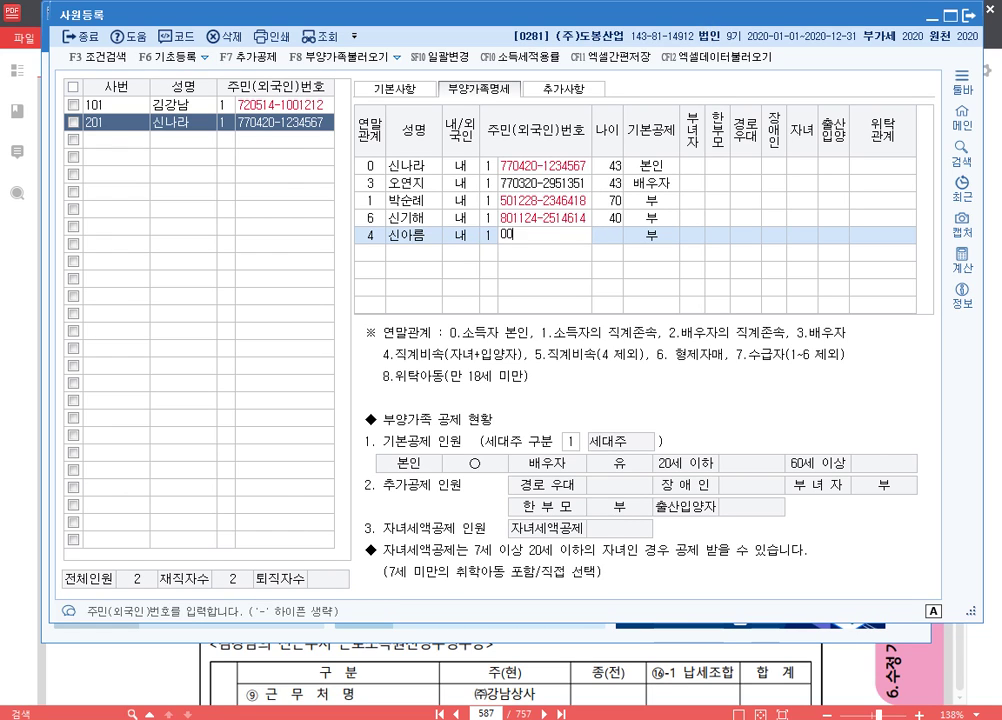
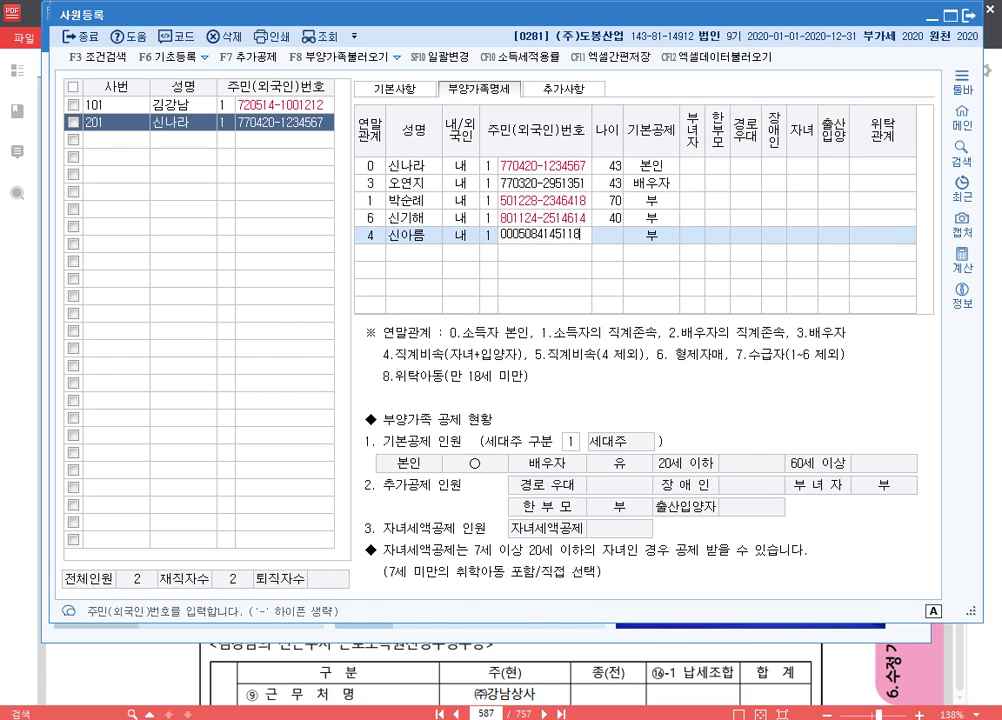
pyautogui.press('Return')
pyautogui.press('Return')
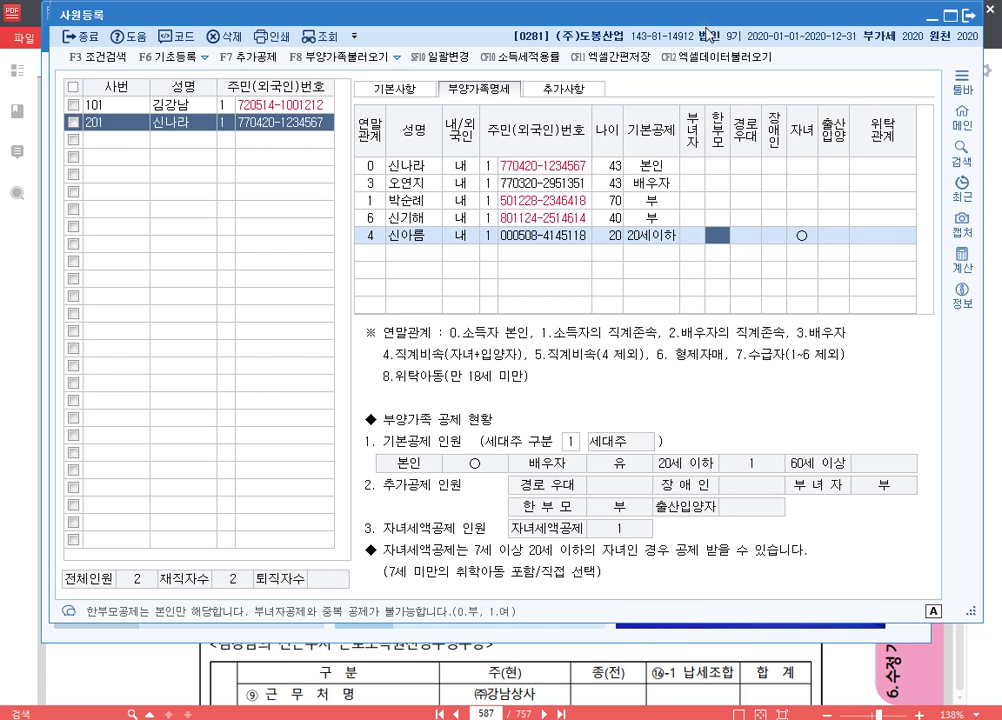
pyautogui.press('Return')
pyautogui.press('Return')
pyautogui.press('Return')
pyautogui.press('Return')
pyautogui.press('Return')
pyautogui.press('Return')
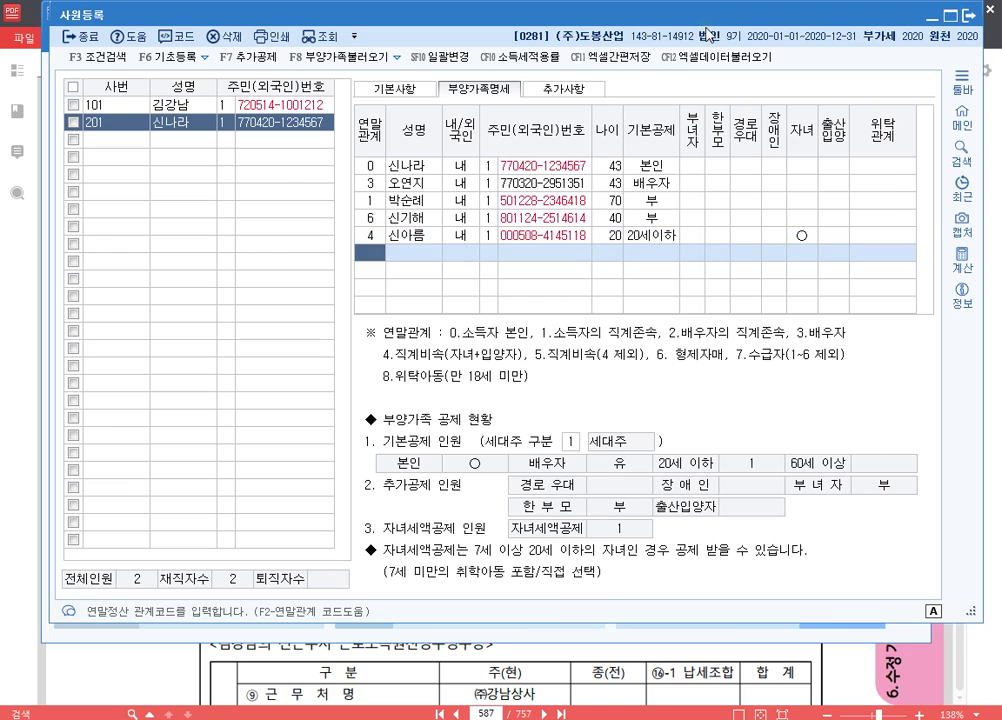
# - Add the second child as relation code 4, ID type 1, 20세이하, with 출산입양 set to 2:둘째
pyautogui.write('4')
pyautogui.press('Return')
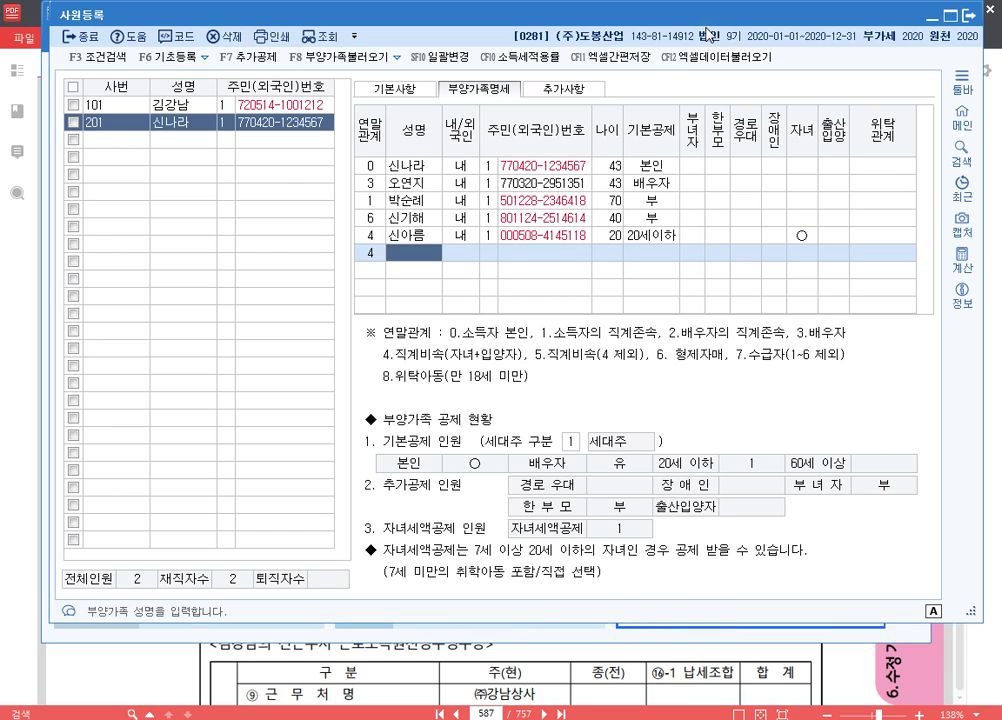
pyautogui.press('Return')
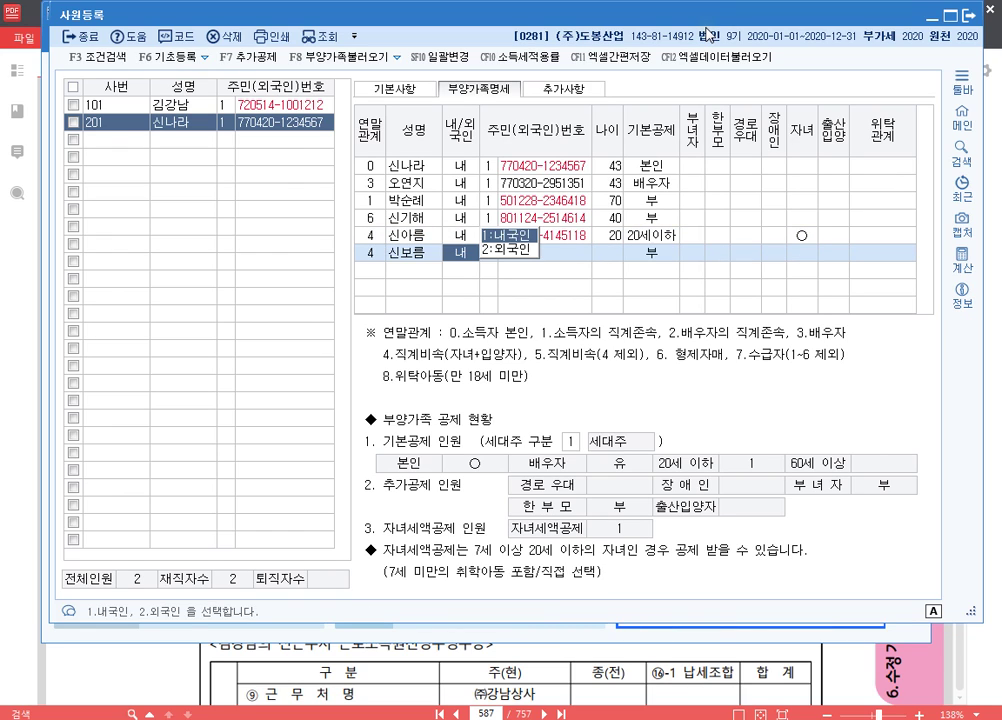
pyautogui.press('Return')
pyautogui.write('1')
pyautogui.press('Return')
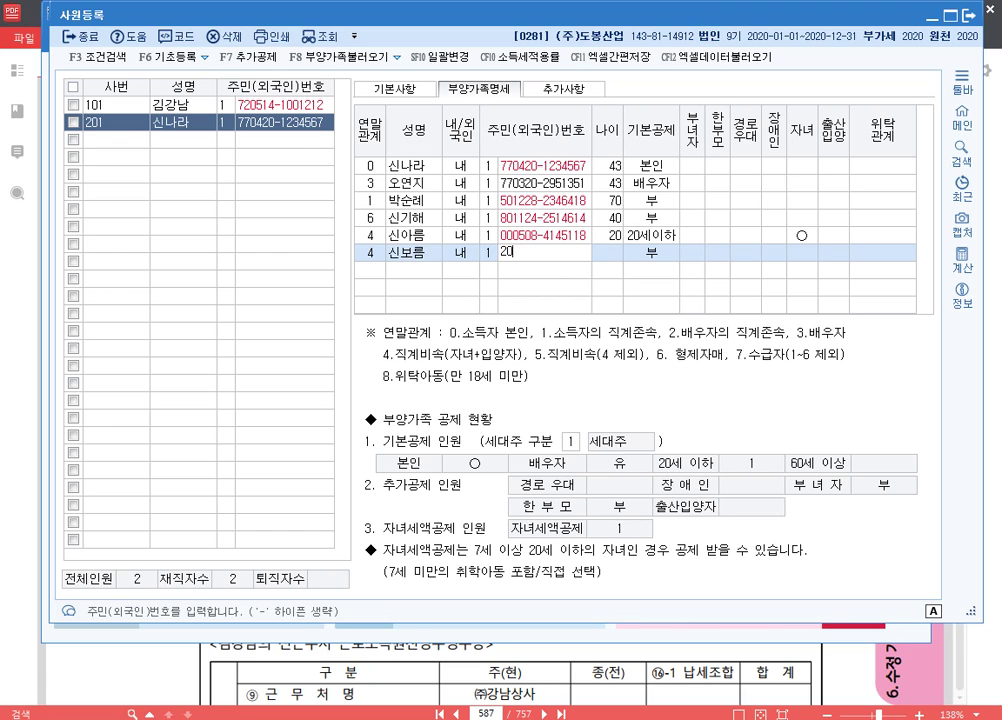
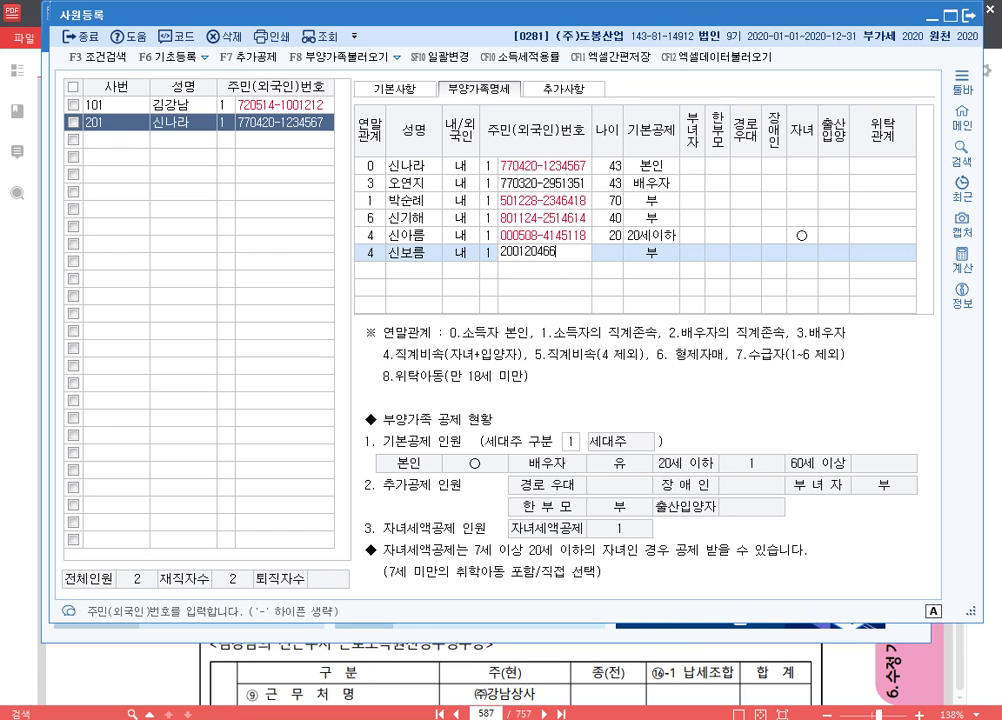
pyautogui.press('Return')
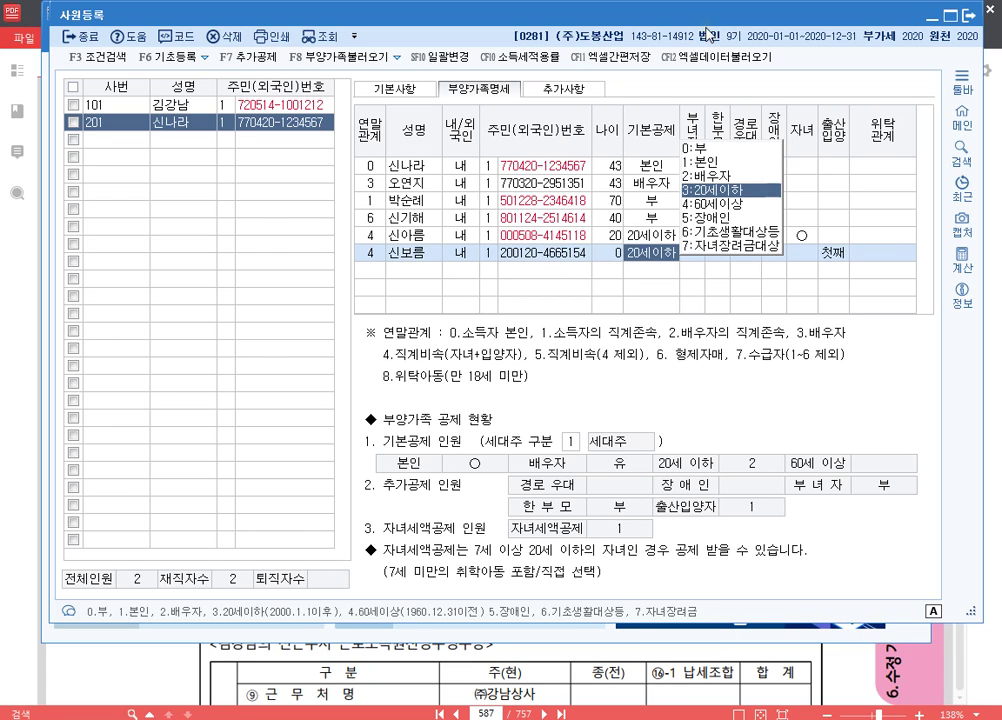
pyautogui.press('Return')
pyautogui.press('Return')
pyautogui.press('Return')
pyautogui.press('Return')
pyautogui.press('Return')
pyautogui.press('Return')
pyautogui.press('Return')
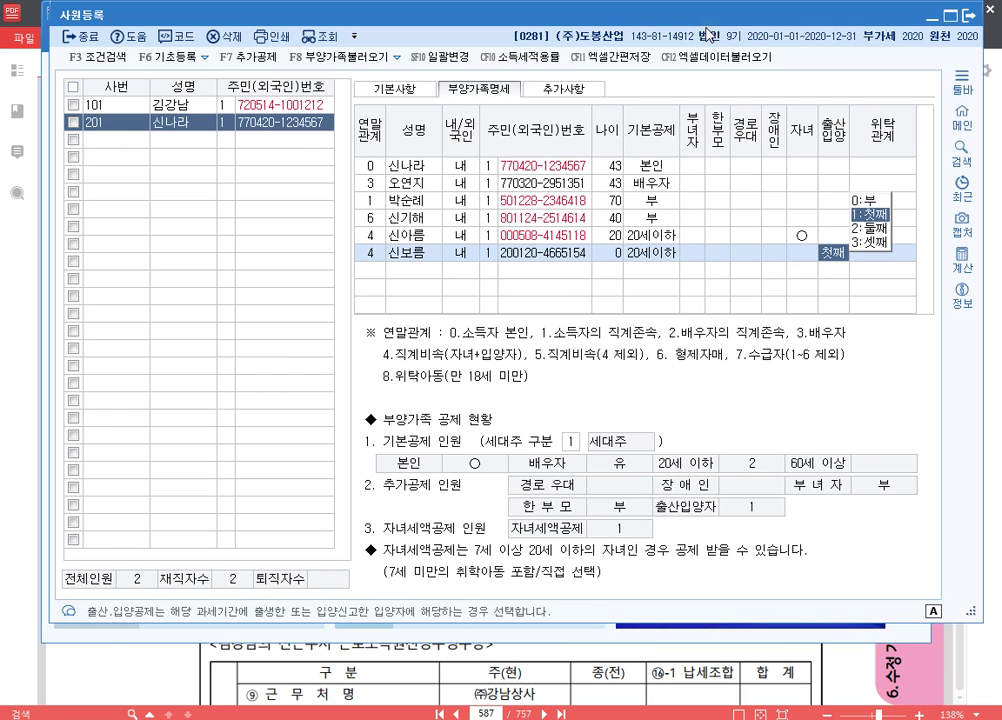
pyautogui.press('2')
pyautogui.press('Return')
pyautogui.press('Up')
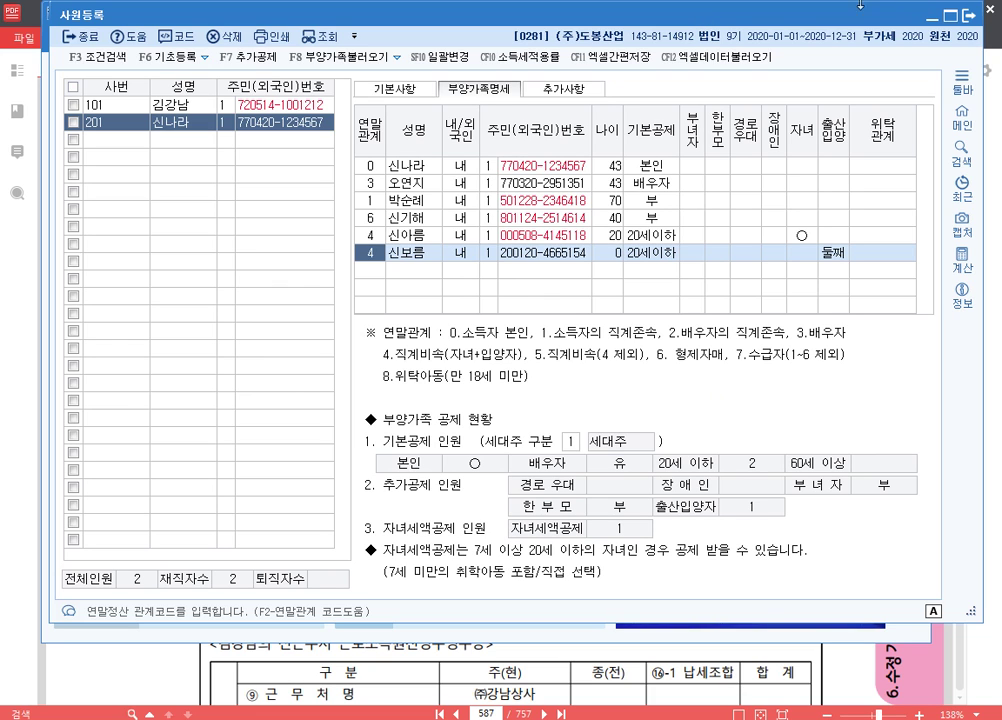
# - In the Notepad notes, add the line 'p.614 284' beneath the p.587 281 entry
pyautogui.hotkey('alt', 'Tab')
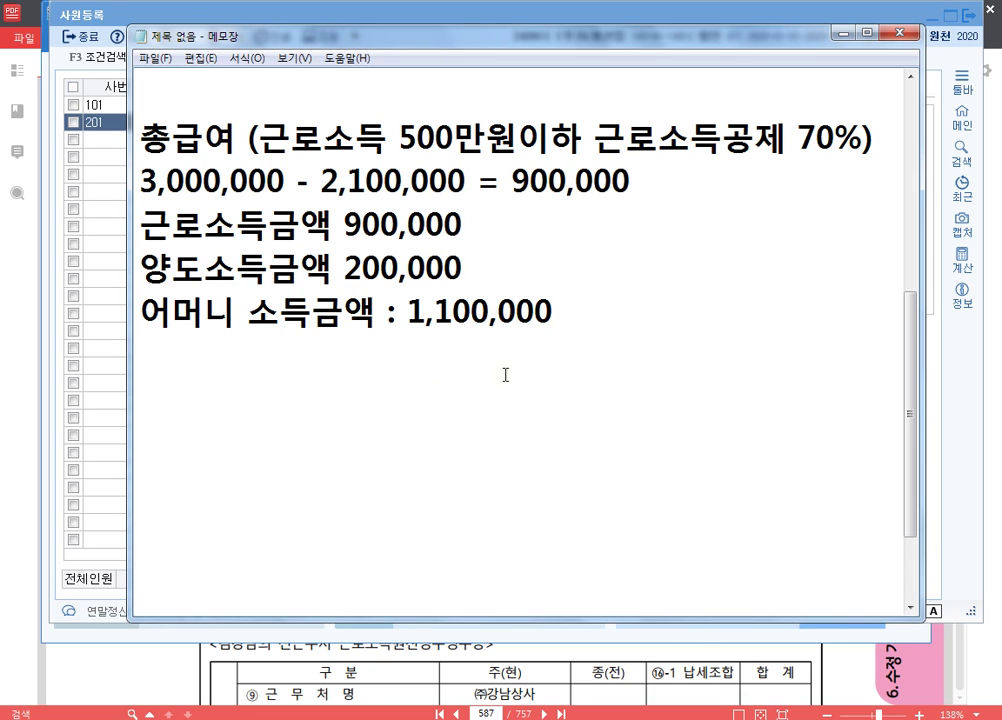
pyautogui.scroll(2, 518, 315)
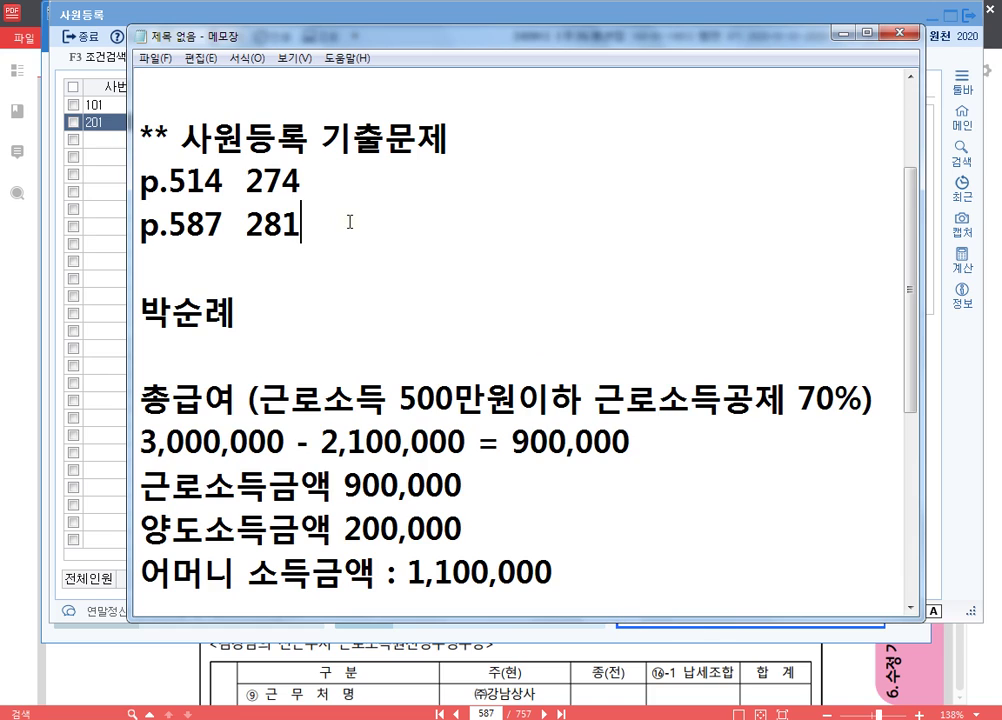
pyautogui.press('Return')
pyautogui.press('Return')
pyautogui.press('Return')
pyautogui.press('Return')
pyautogui.press('Return')
pyautogui.press('Return')
pyautogui.press('Up')
pyautogui.press('Up')
pyautogui.press('Up')
pyautogui.press('Up')
pyautogui.press('Up')
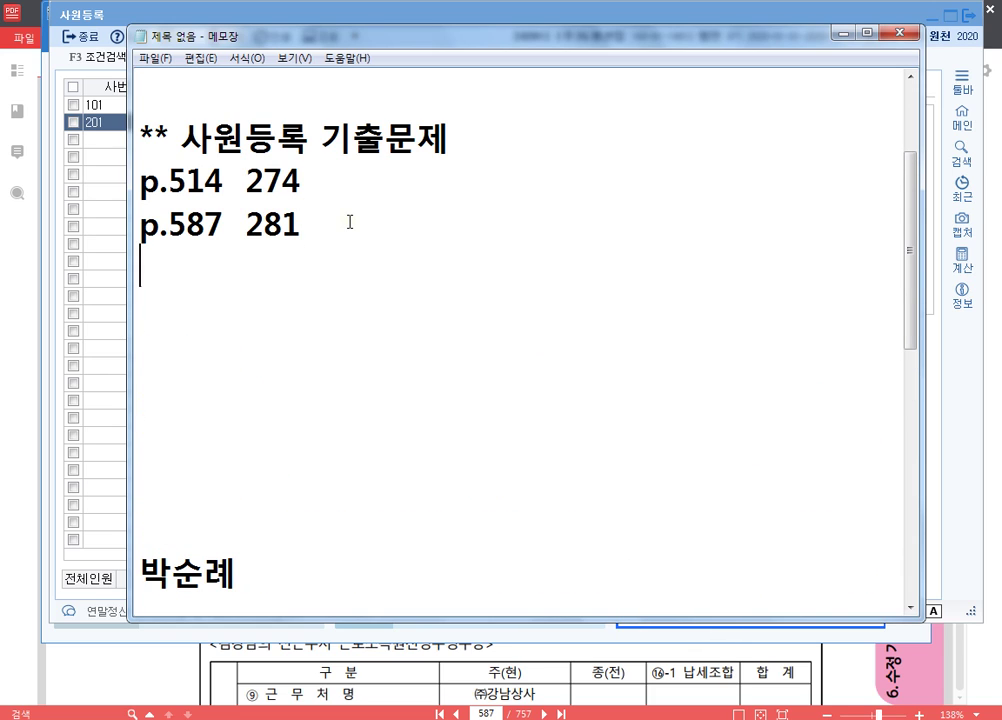
pyautogui.write('ㅔ')
pyautogui.press('BackSpace')
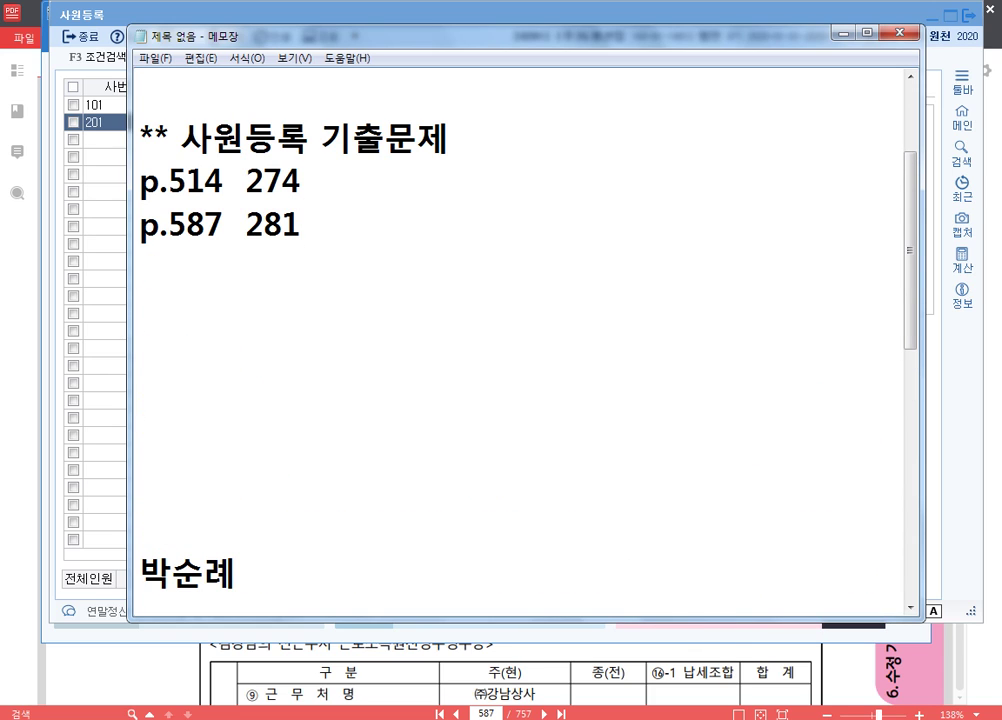
pyautogui.write('p.')
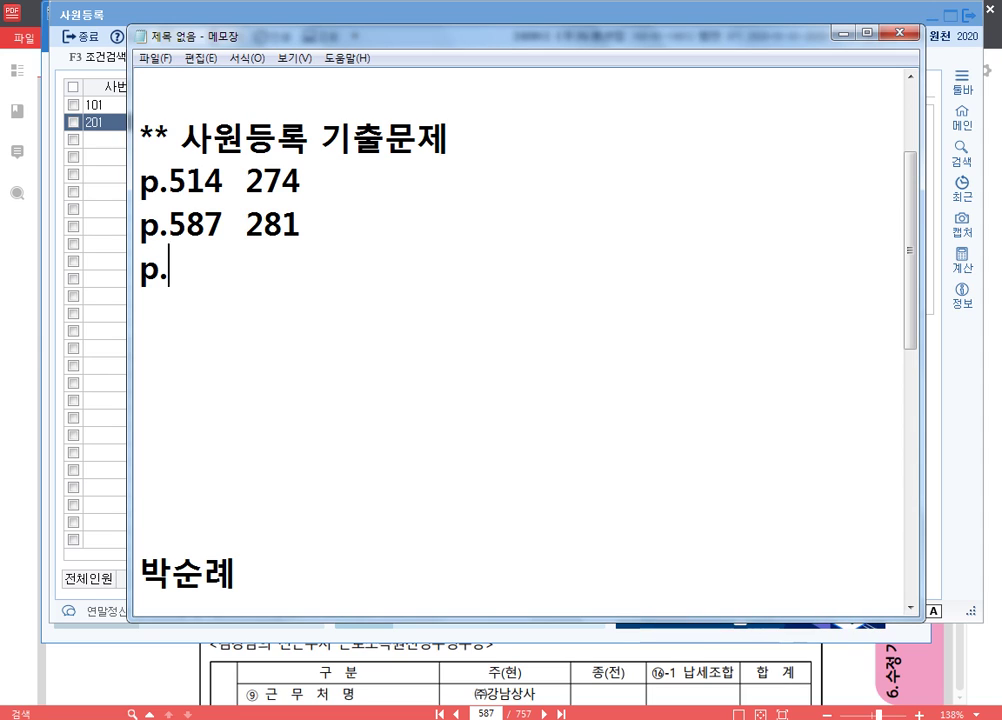
pyautogui.write('614')
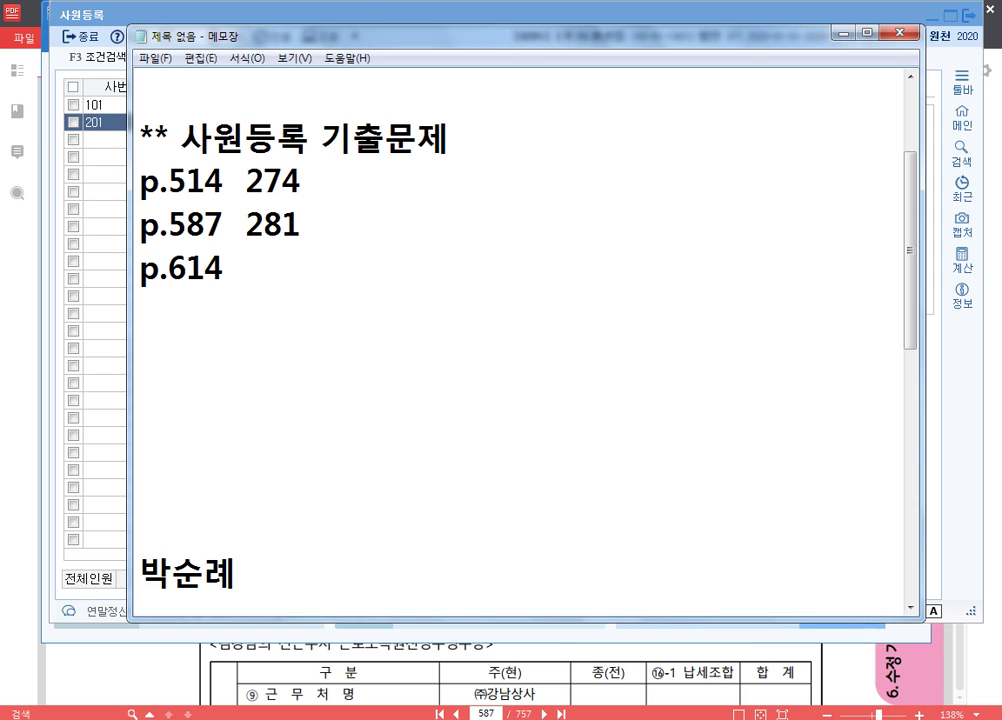
pyautogui.write('  284')
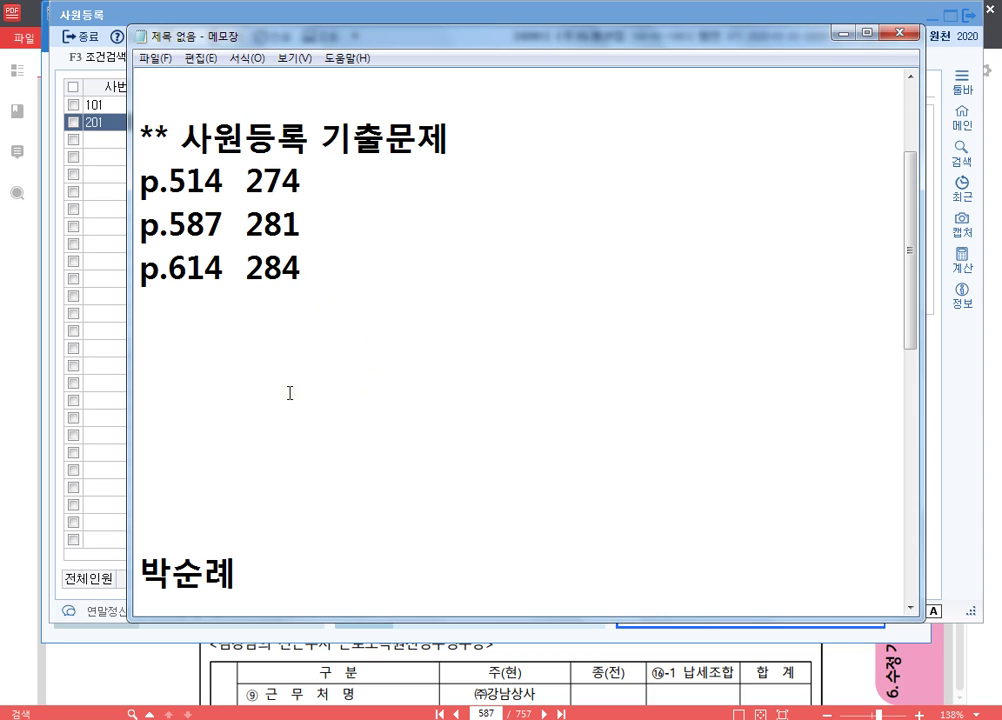
# - Close 사원등록 and switch KcLep to company 0284 (주)문경전자
pyautogui.doubleClick(48, 12)
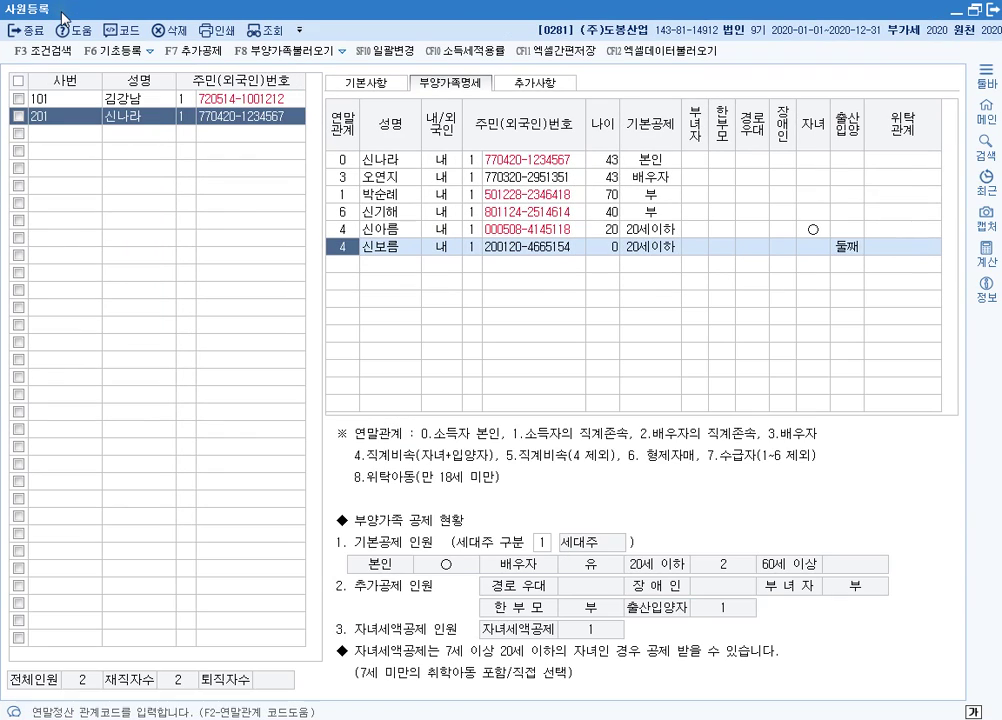
pyautogui.click(991, 10)
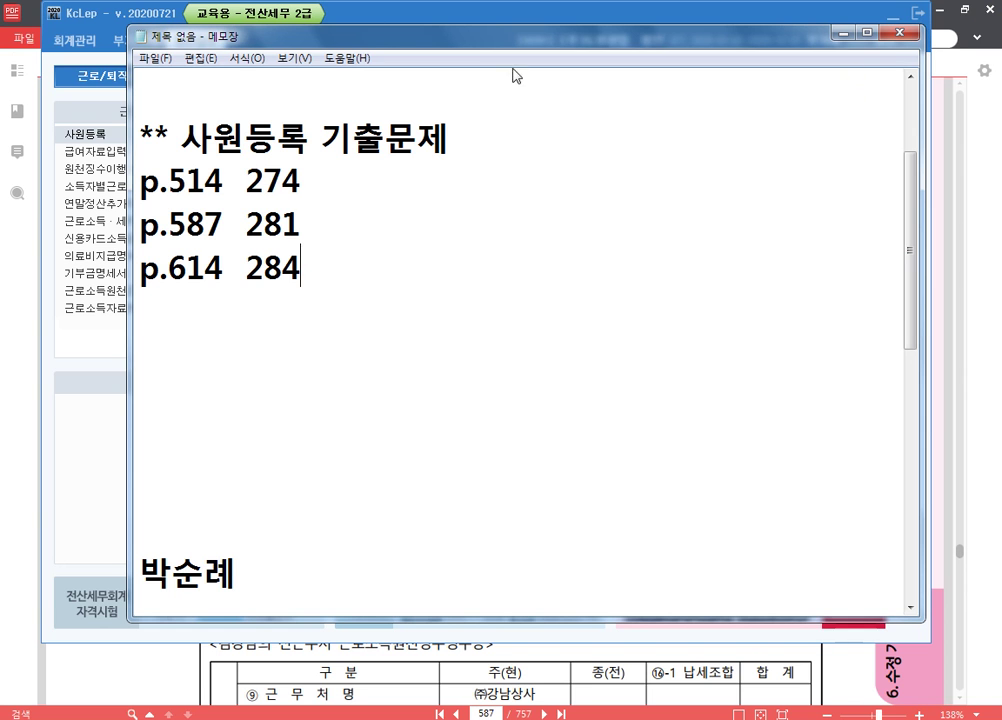
pyautogui.click(80, 18)
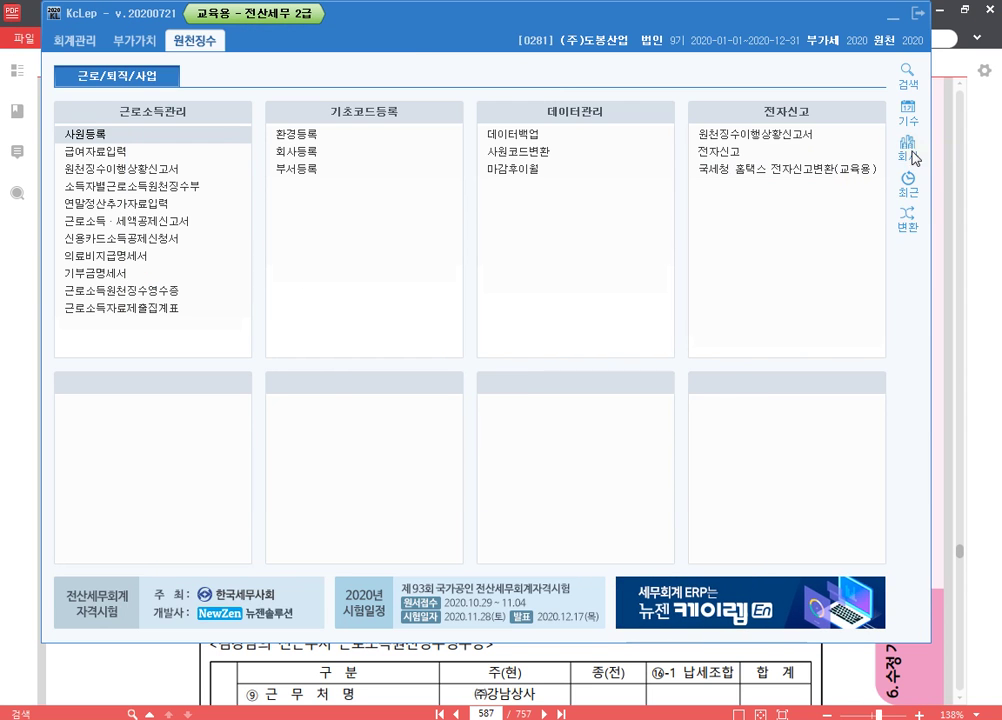
pyautogui.click(909, 213)
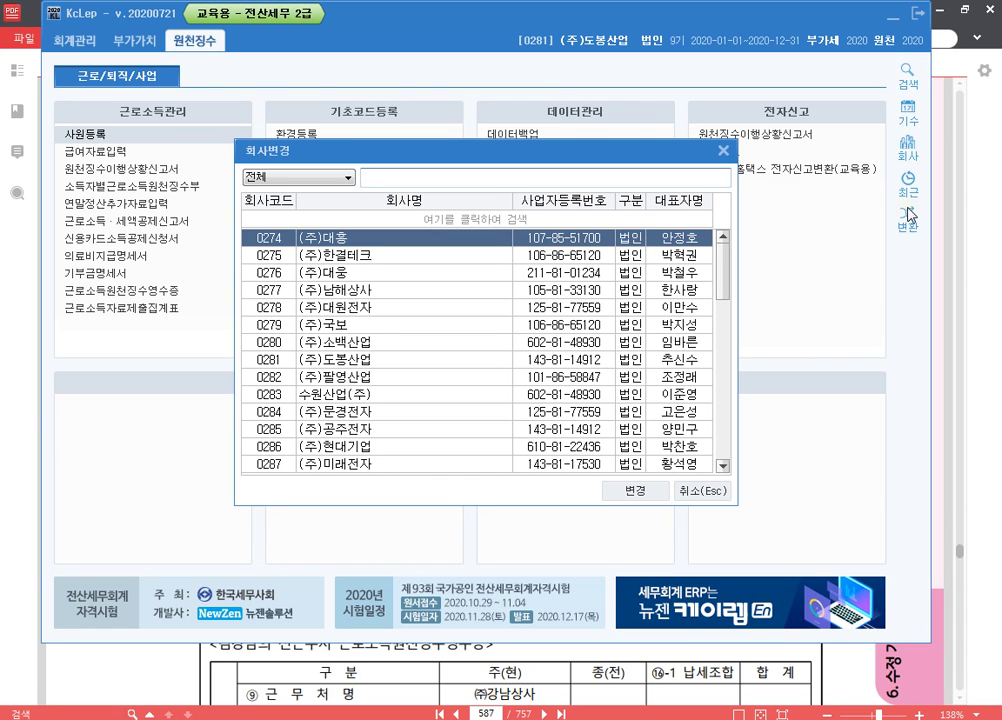
pyautogui.hotkey('alt', 'Tab')
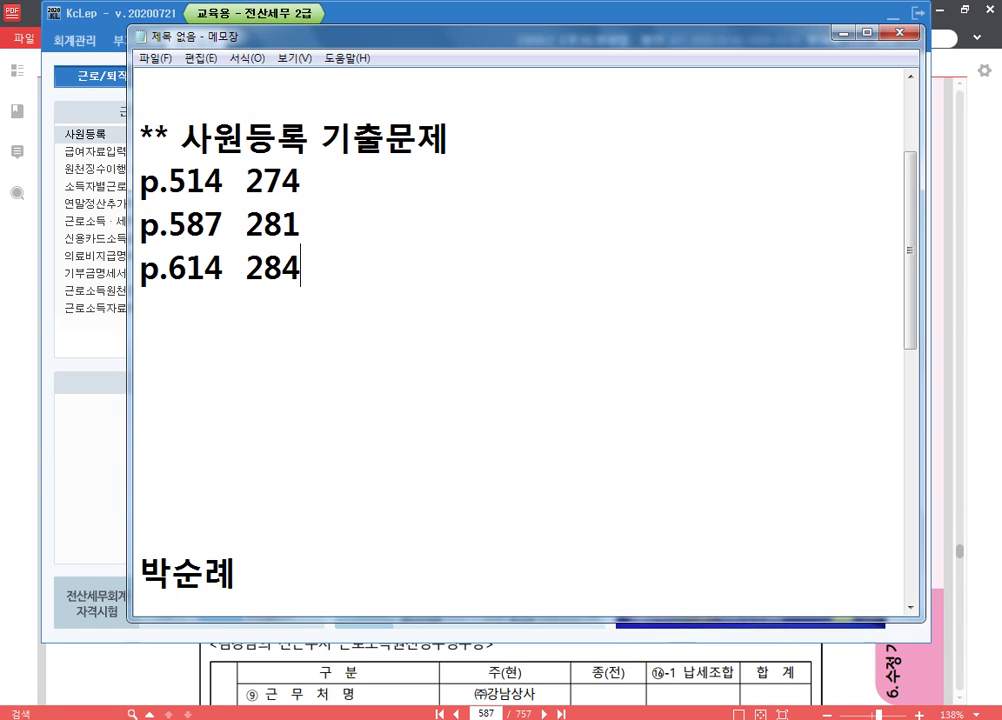
pyautogui.hotkey('alt', 'Tab')
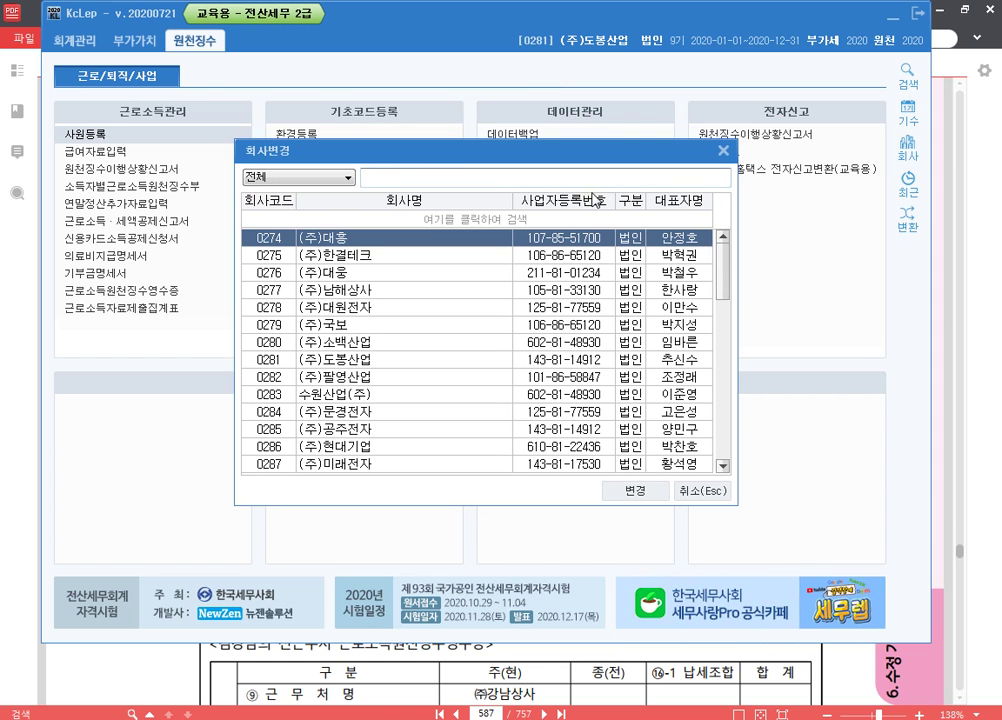
pyautogui.write('284')
pyautogui.press('Return')
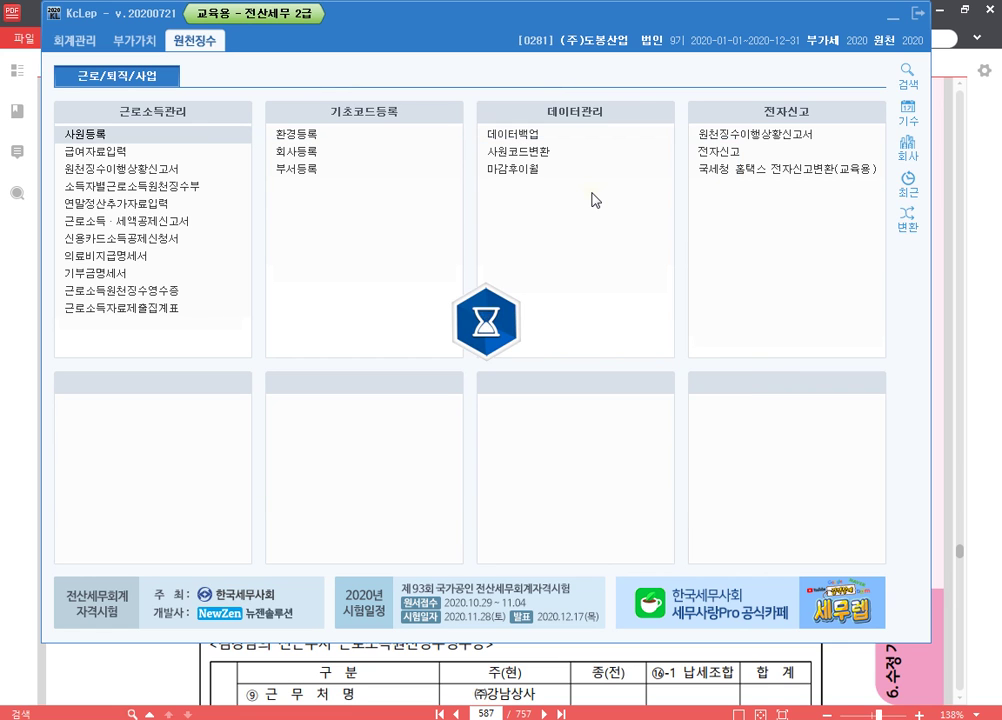
# - In 알PDF, go to page 614 and scroll to its 문제5
pyautogui.hotkey('alt', 'Tab')
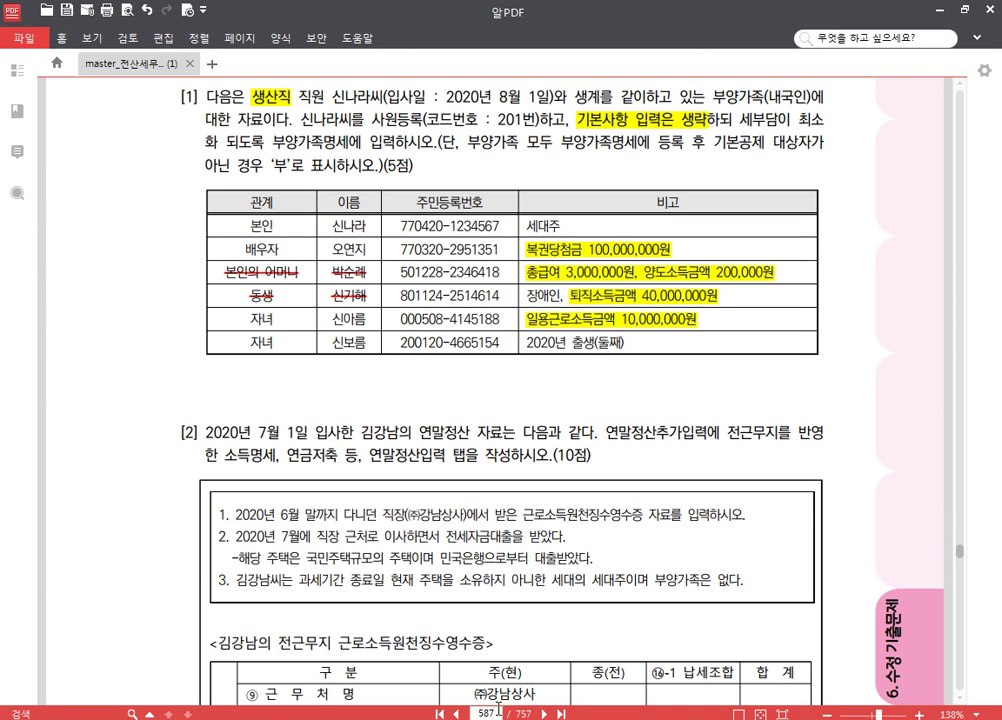
pyautogui.click(498, 712)
pyautogui.write('614')
pyautogui.press('Return')
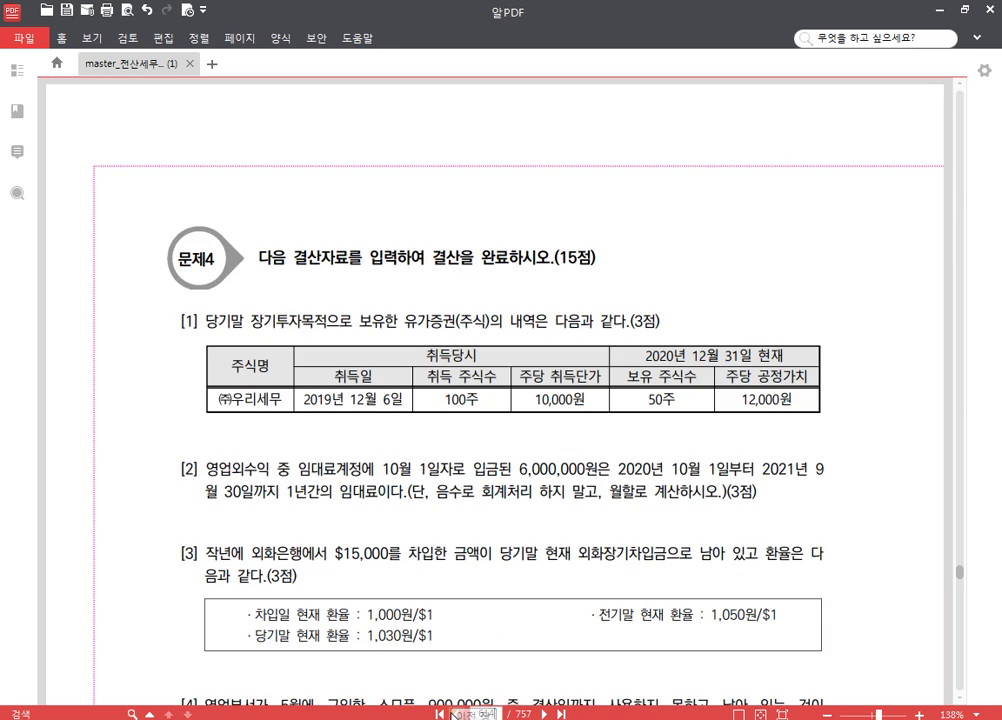
pyautogui.scroll(-5, 463, 413)
pyautogui.scroll(-6, 463, 413)
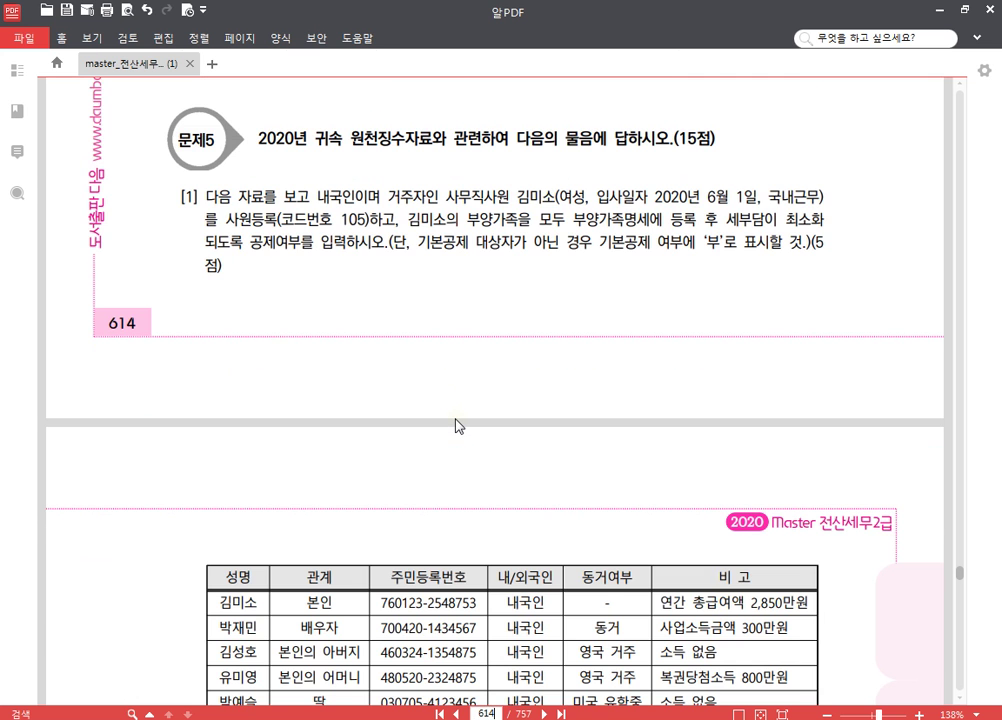
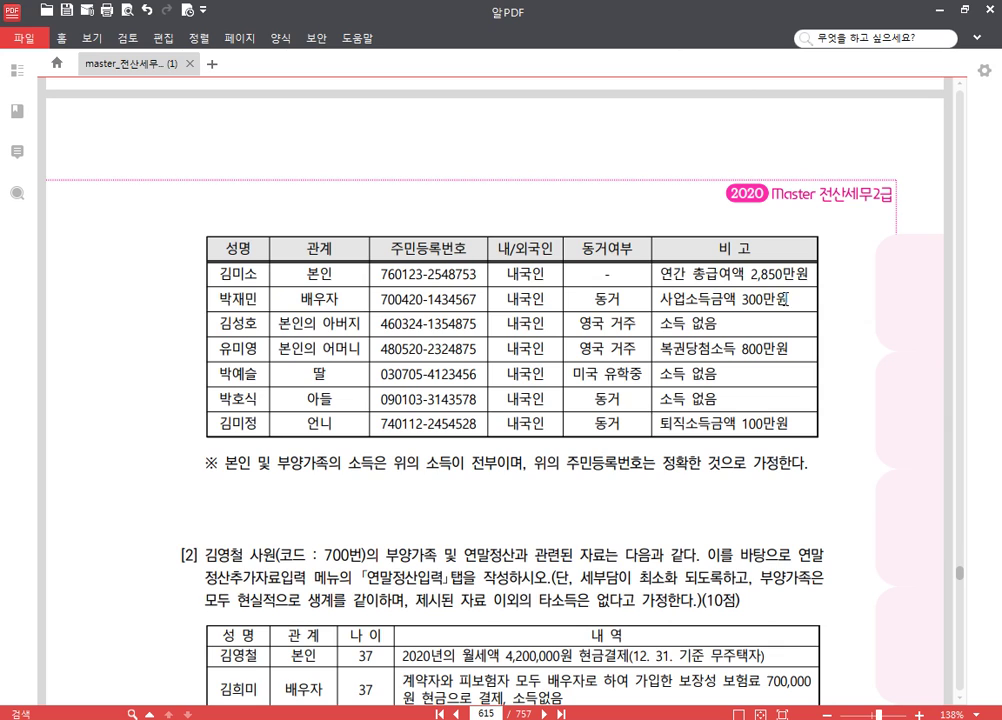
# - Highlight the spouse's 300만원 business income note and strike out the spouse's name and relationship
pyautogui.moveTo(786, 298); pyautogui.dragTo(660, 298)
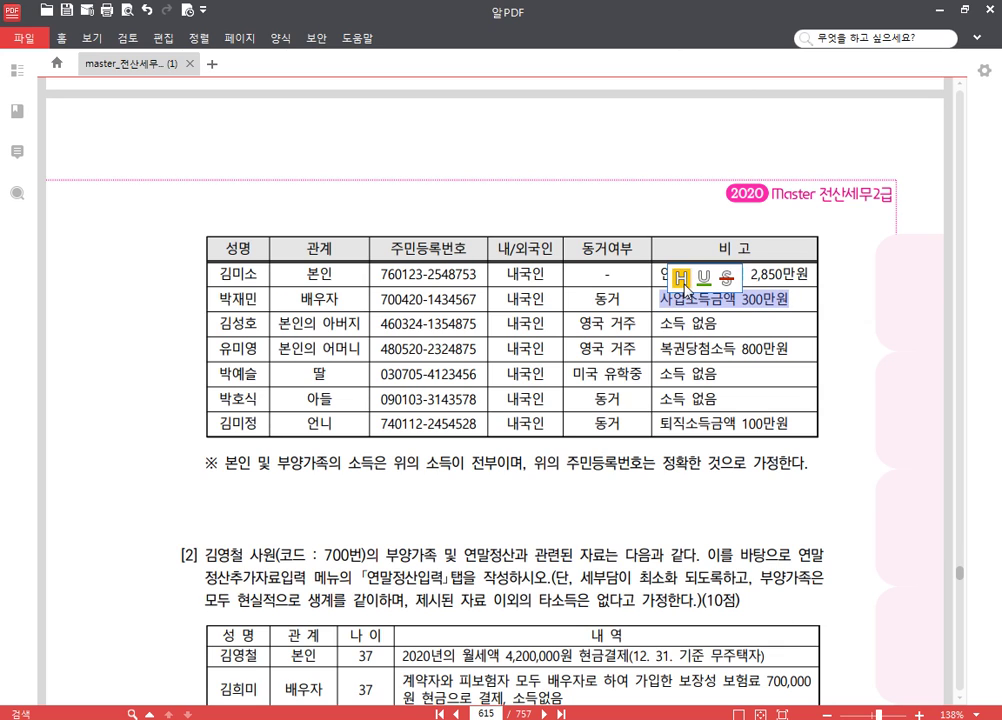
pyautogui.click(681, 277)
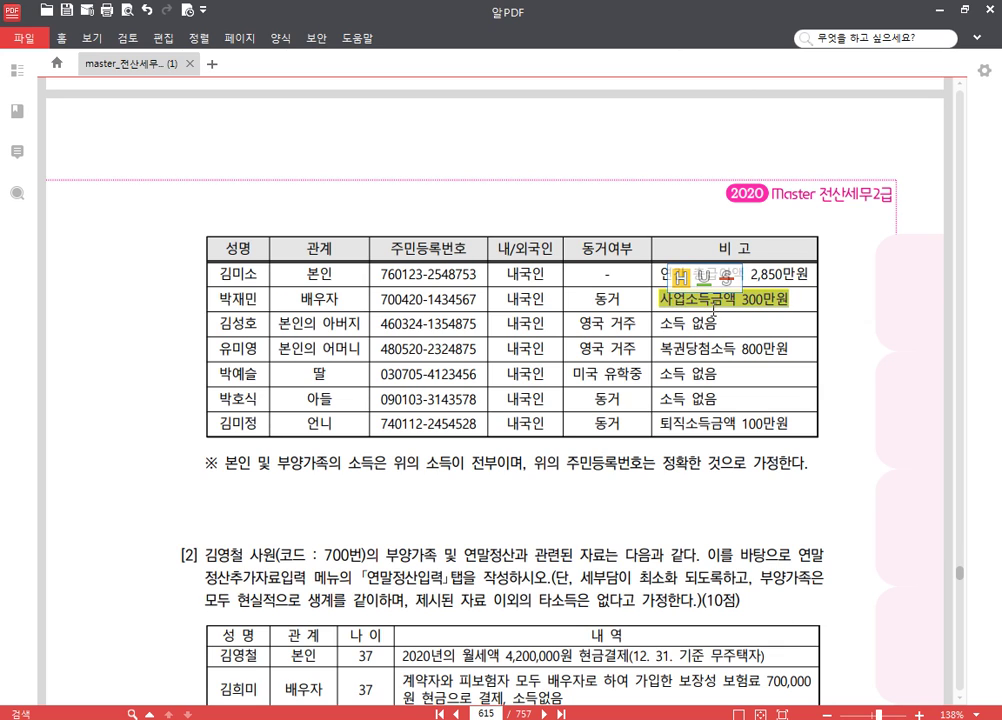
pyautogui.click(740, 303)
pyautogui.click(606, 299)
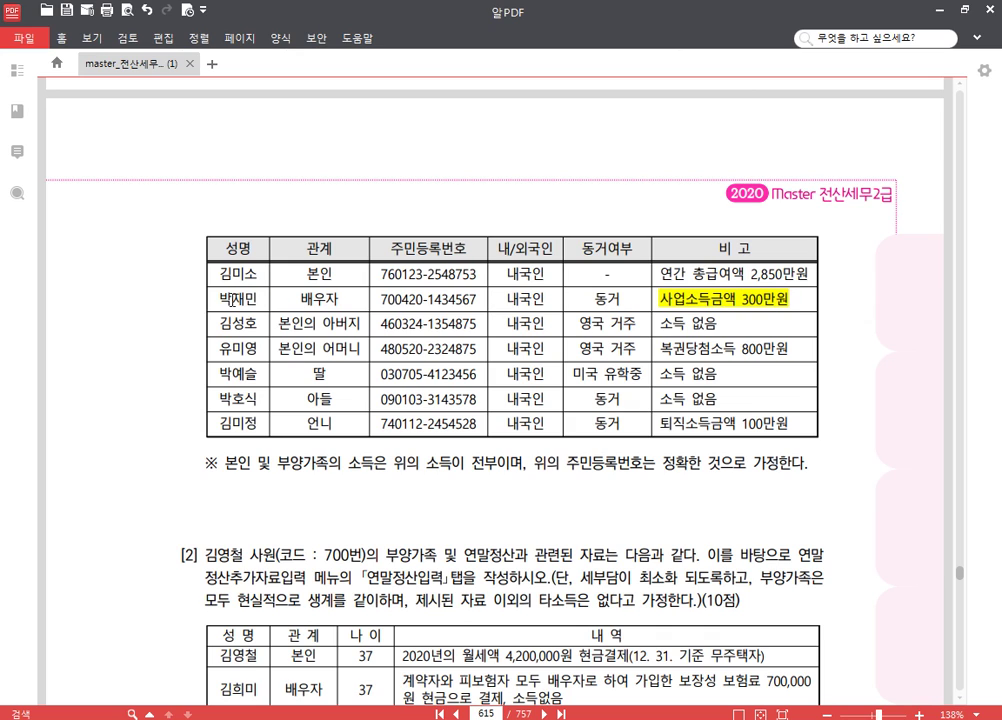
pyautogui.moveTo(221, 298); pyautogui.dragTo(340, 299)
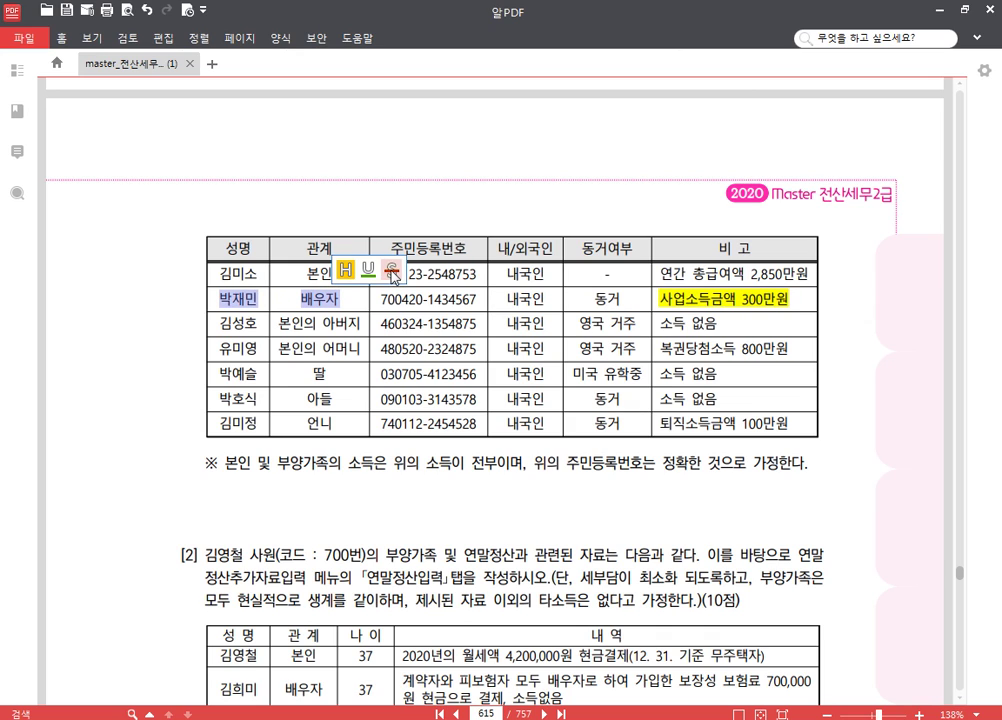
pyautogui.click(376, 215)
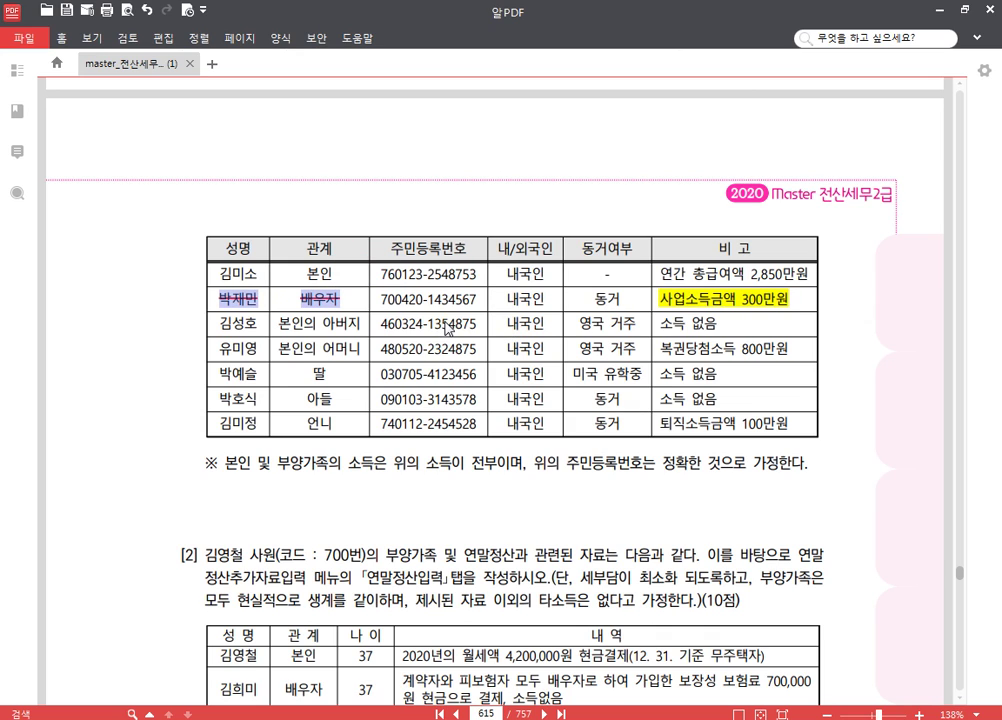
pyautogui.click(399, 327)
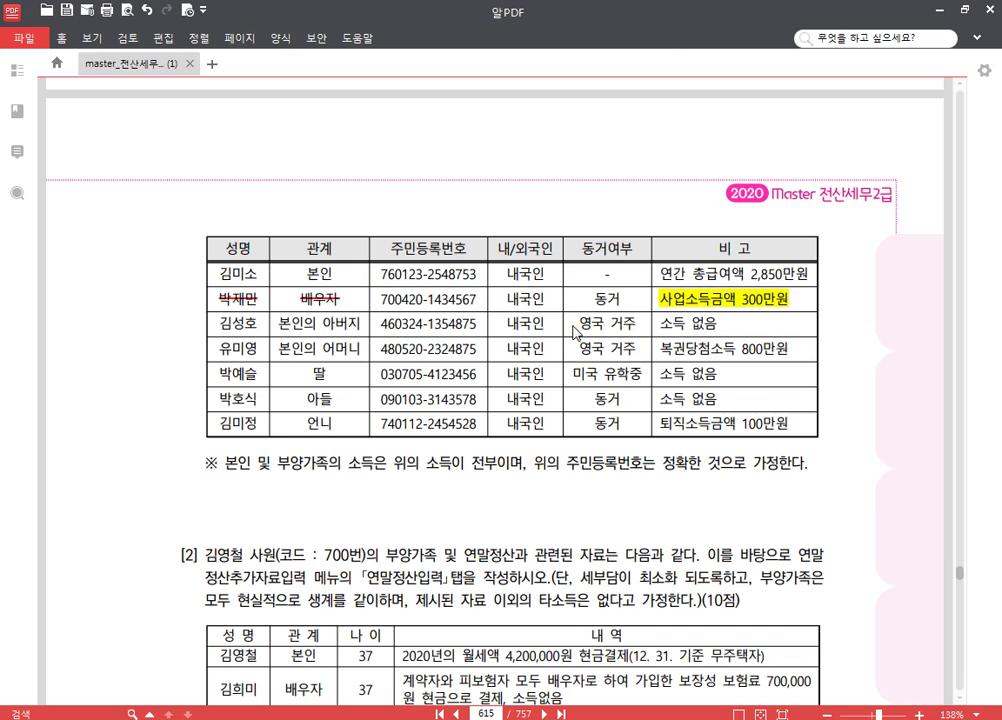
# - Highlight both parents' 영국 거주 entries and strike out their names and relationships
pyautogui.moveTo(580, 323); pyautogui.dragTo(637, 324)
pyautogui.click(640, 298)
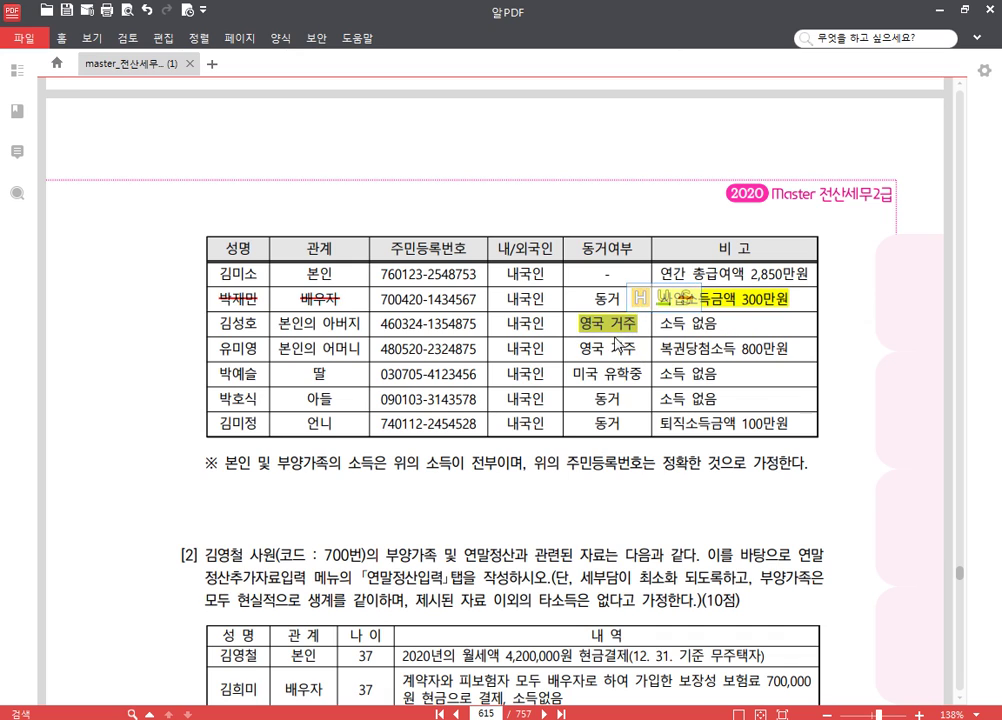
pyautogui.moveTo(580, 349); pyautogui.dragTo(637, 349)
pyautogui.click(642, 325)
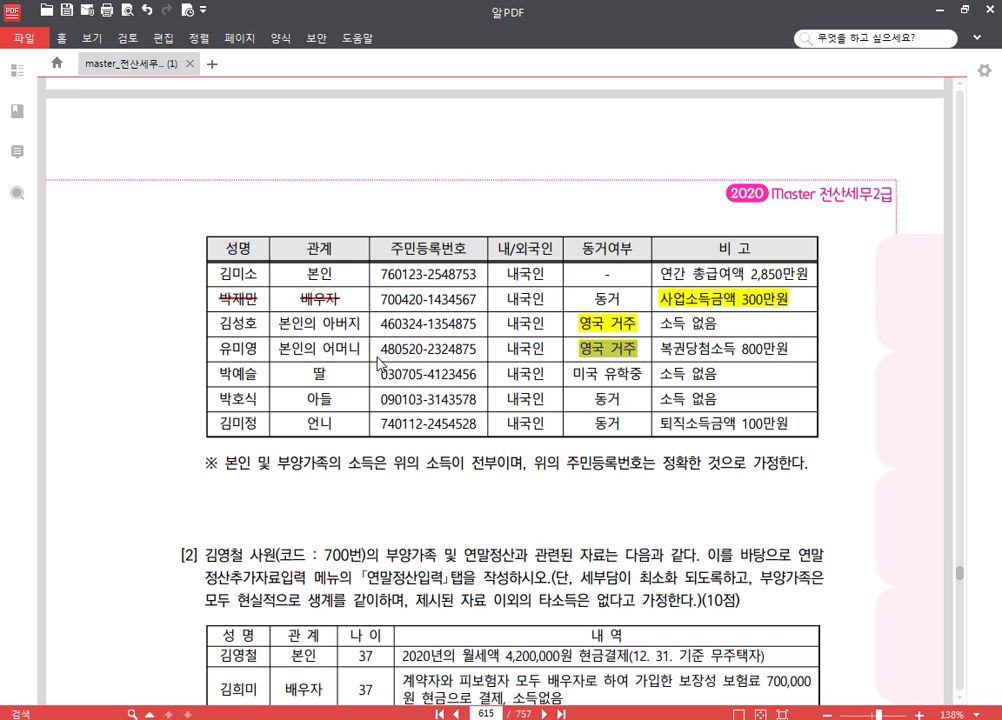
pyautogui.moveTo(218, 328); pyautogui.dragTo(358, 325)
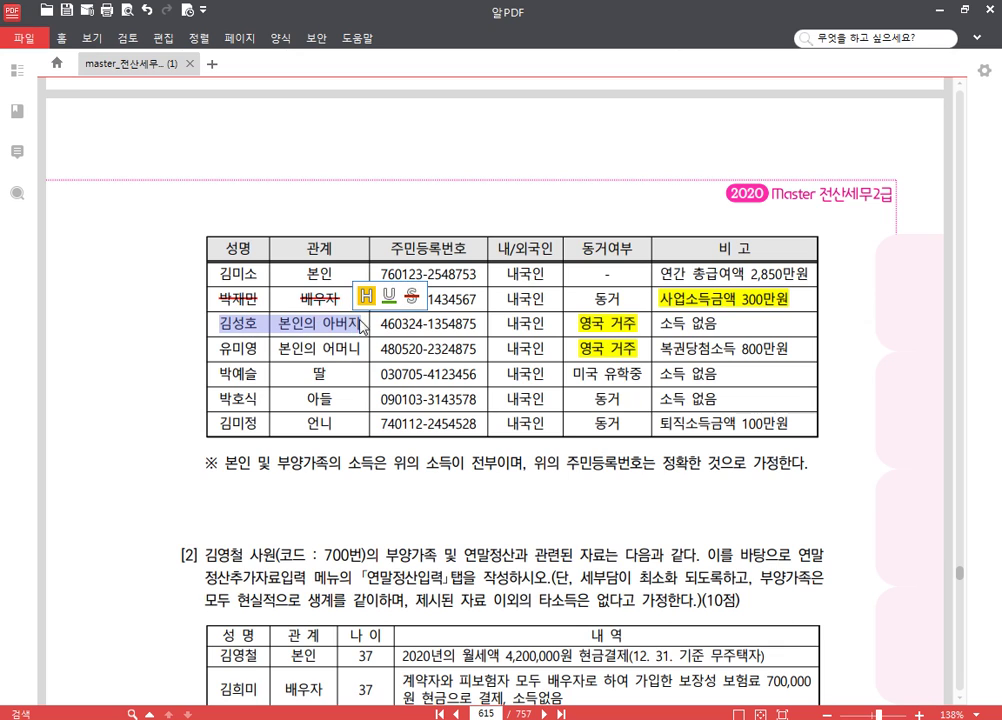
pyautogui.click(412, 297)
pyautogui.moveTo(218, 354); pyautogui.dragTo(372, 351)
pyautogui.click(416, 327)
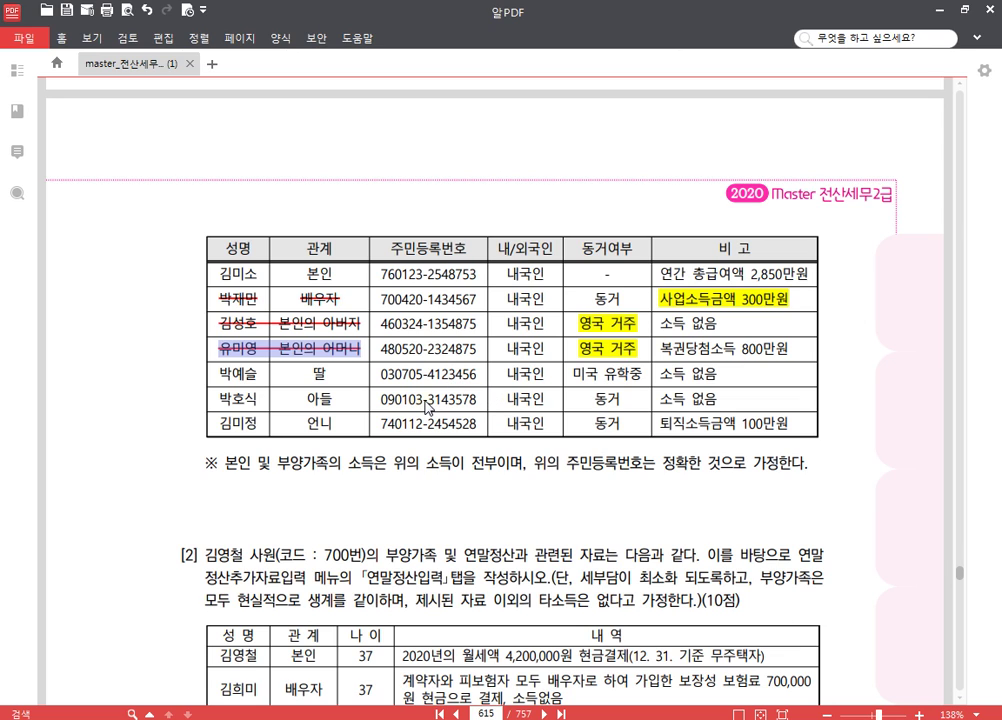
pyautogui.click(514, 431)
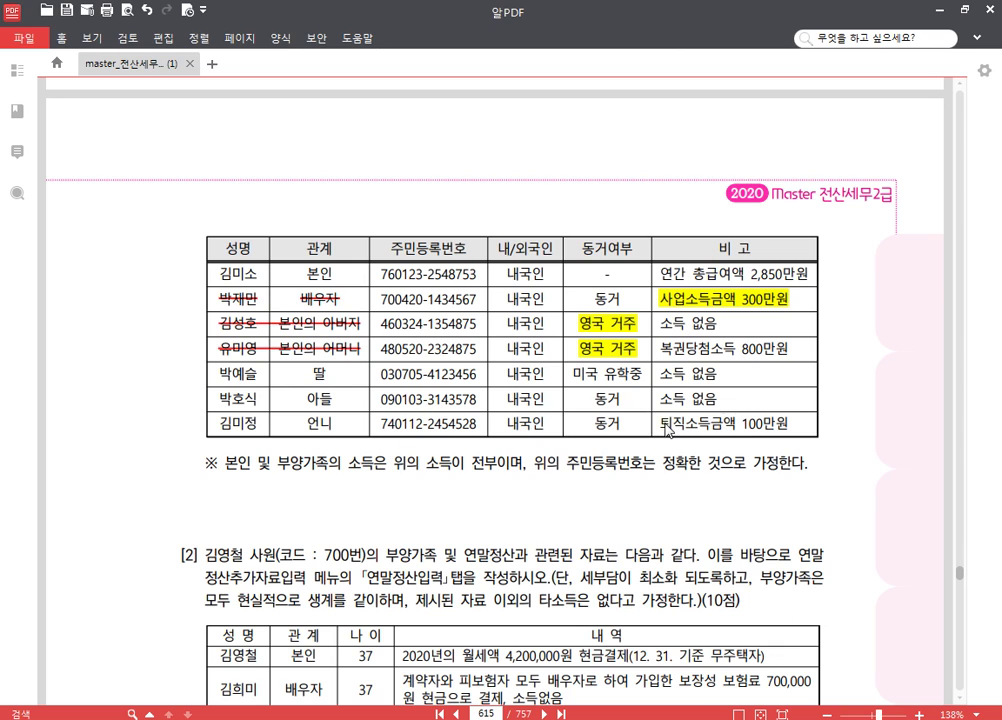
# - Highlight 74 in the sister's ID number and strike out her name and relationship
pyautogui.moveTo(381, 424); pyautogui.dragTo(391, 428)
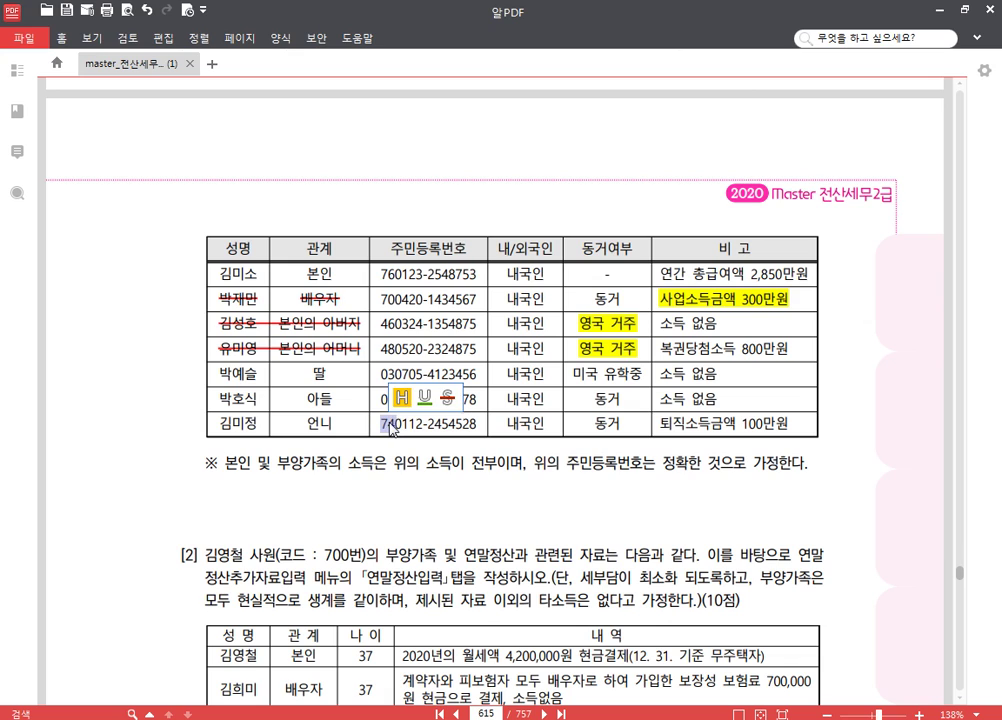
pyautogui.click(401, 397)
pyautogui.moveTo(222, 427); pyautogui.dragTo(332, 426)
pyautogui.click(385, 398)
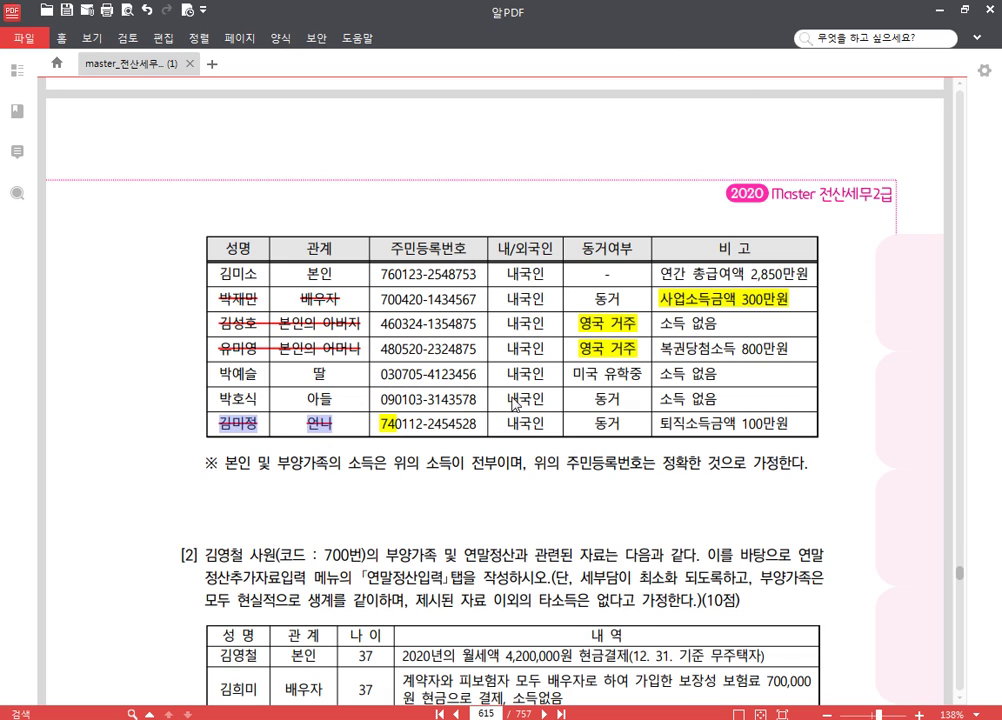
pyautogui.click(580, 430)
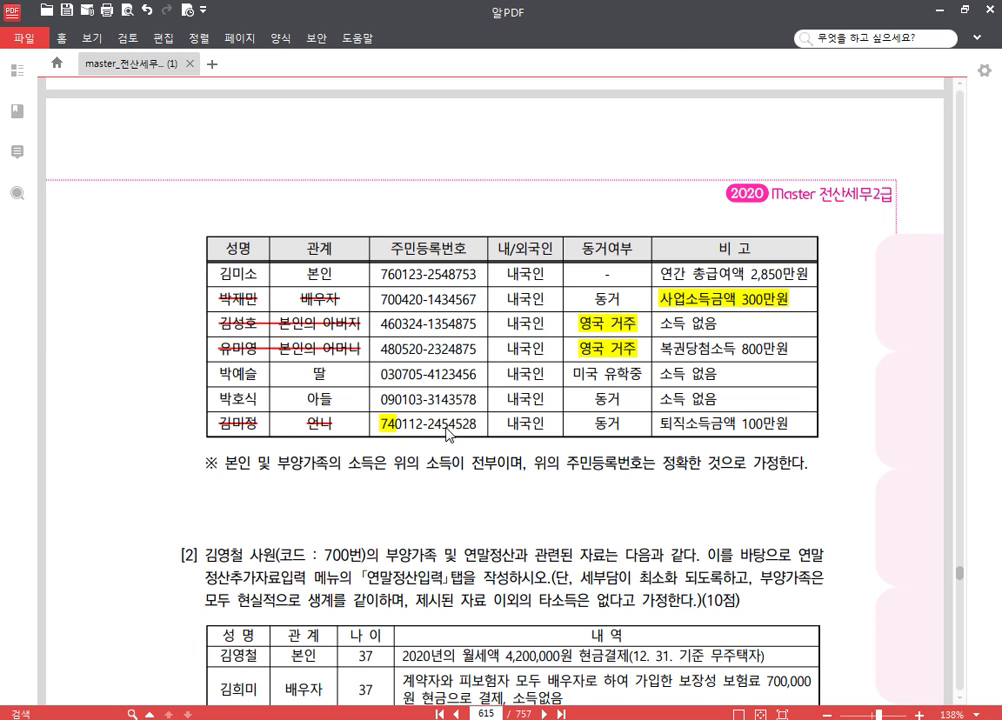
pyautogui.scroll(2, 541, 382)
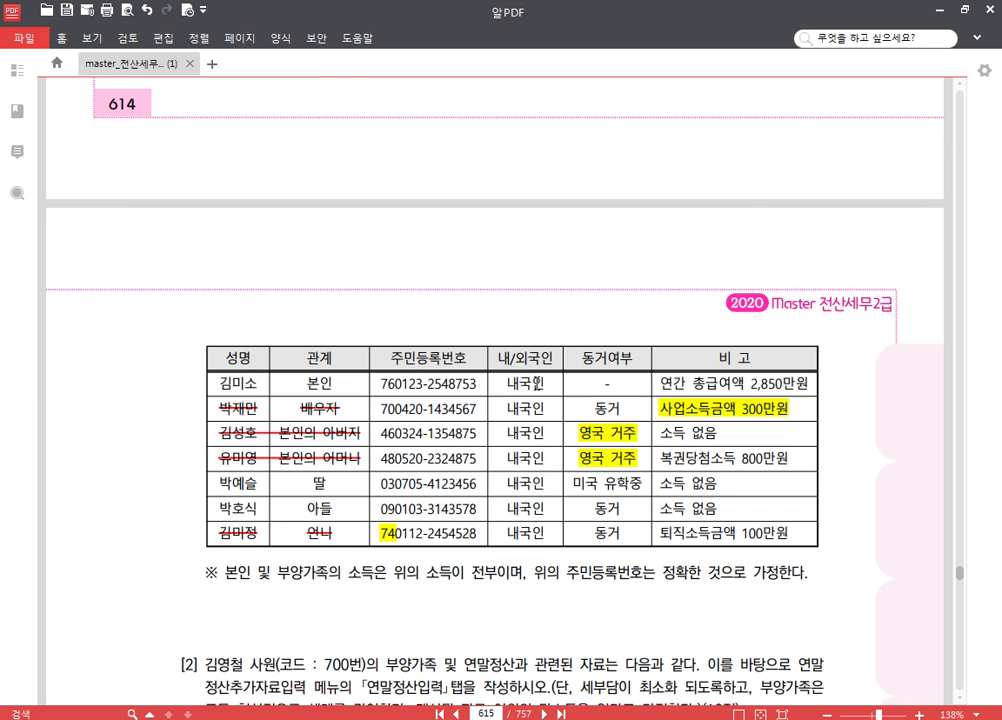
pyautogui.scroll(2, 518, 380)
pyautogui.scroll(-6, 537, 386)
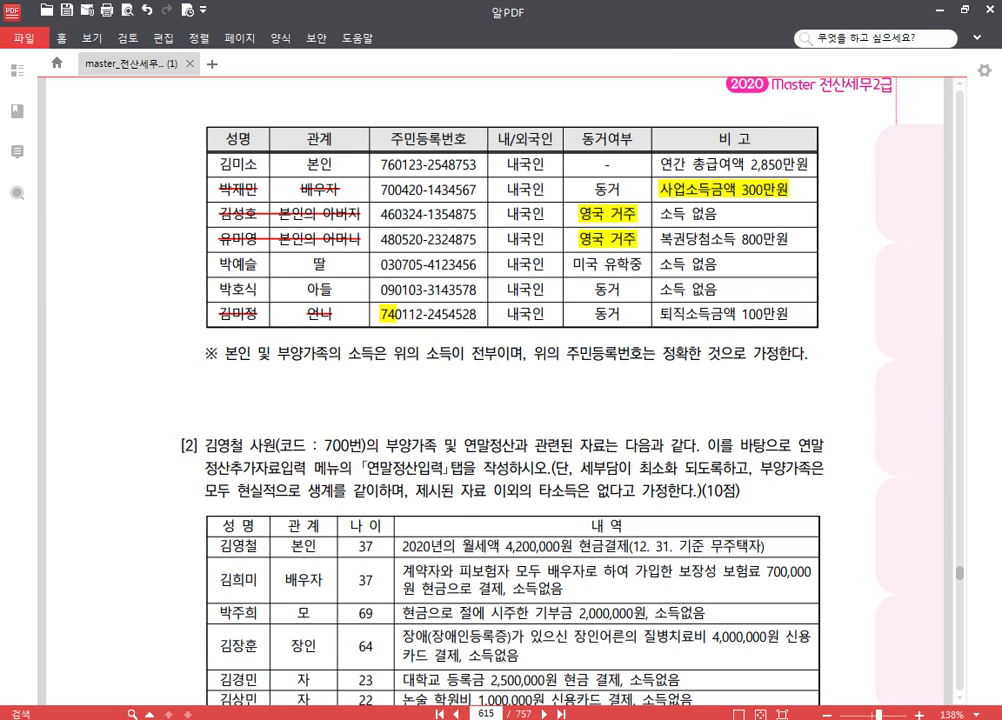
pyautogui.hotkey('alt', 'Tab')
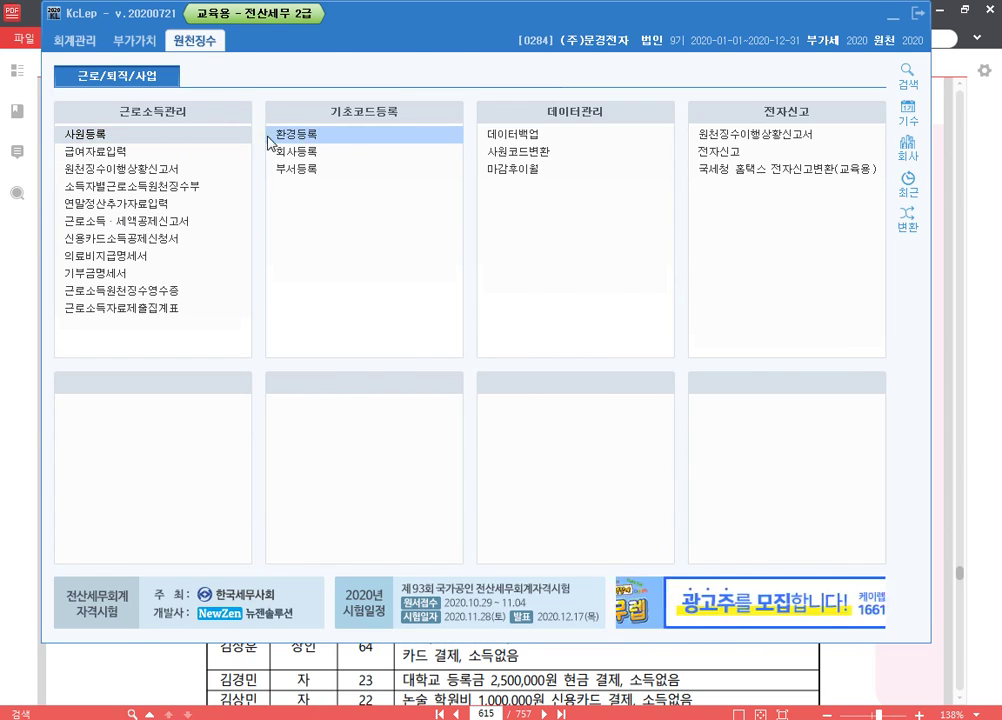
# - Register employee code 105 with her name and resident registration number
pyautogui.click(160, 134)
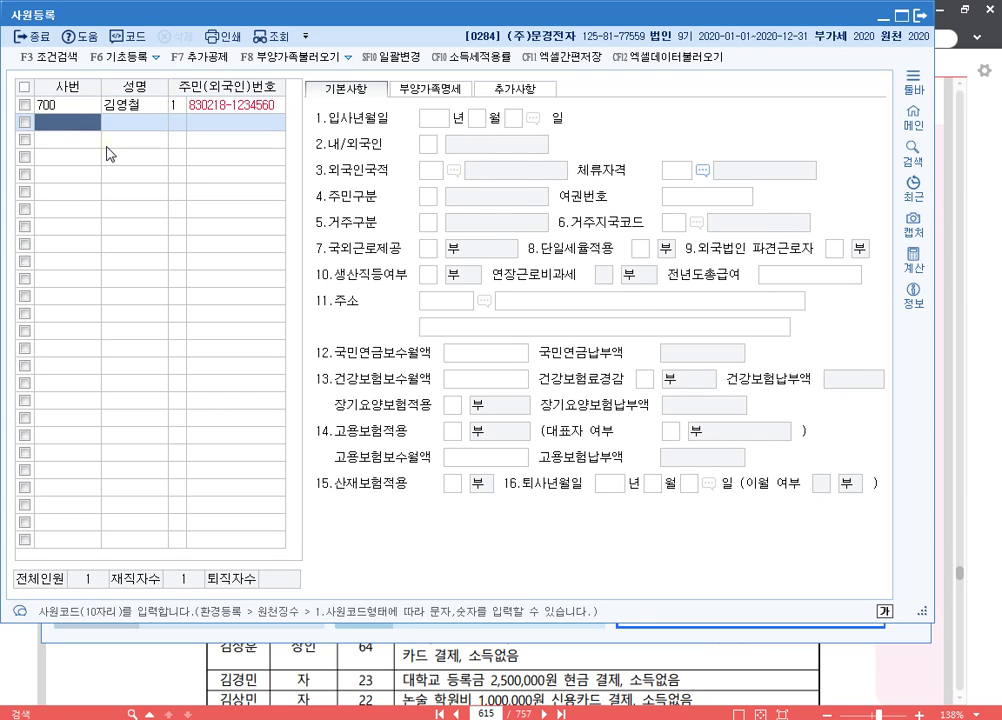
pyautogui.write('105')
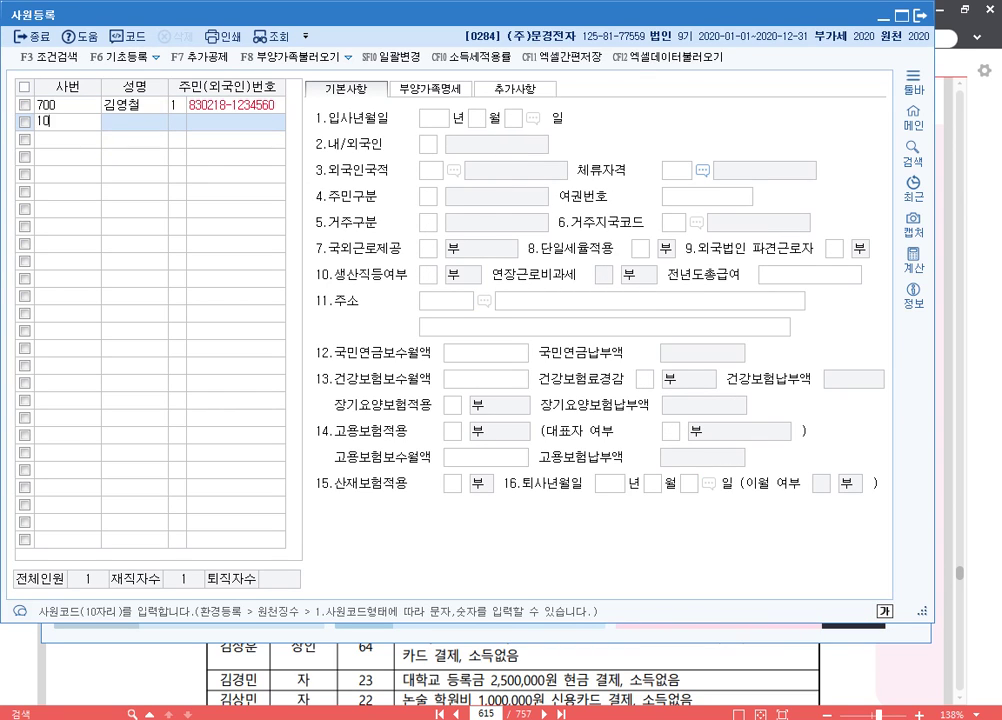
pyautogui.press('Return')
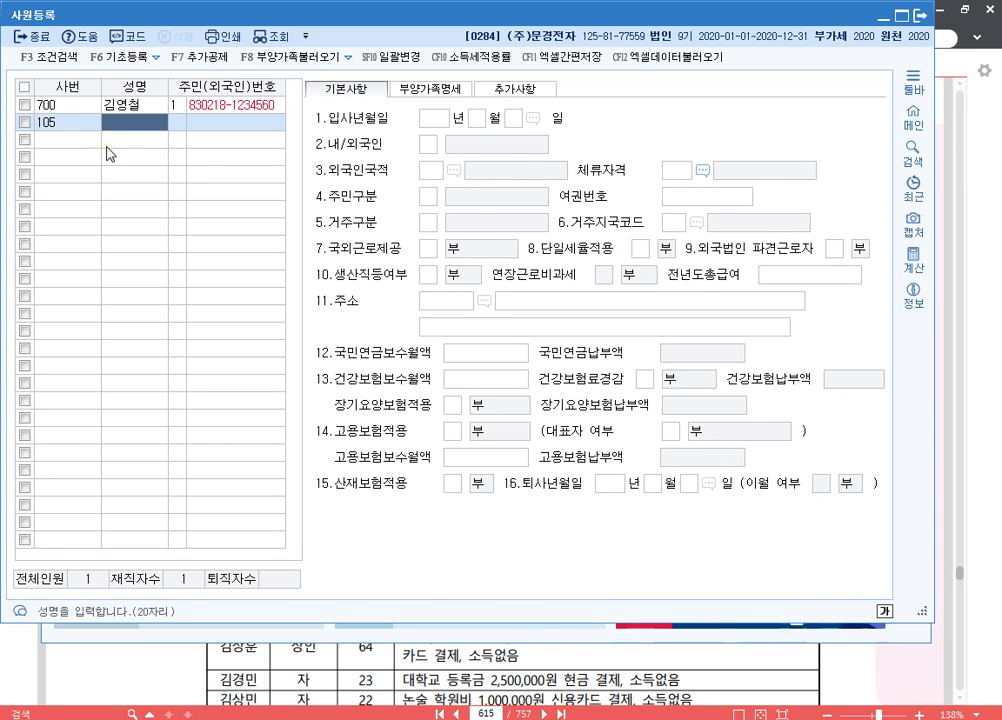
pyautogui.press('Return')
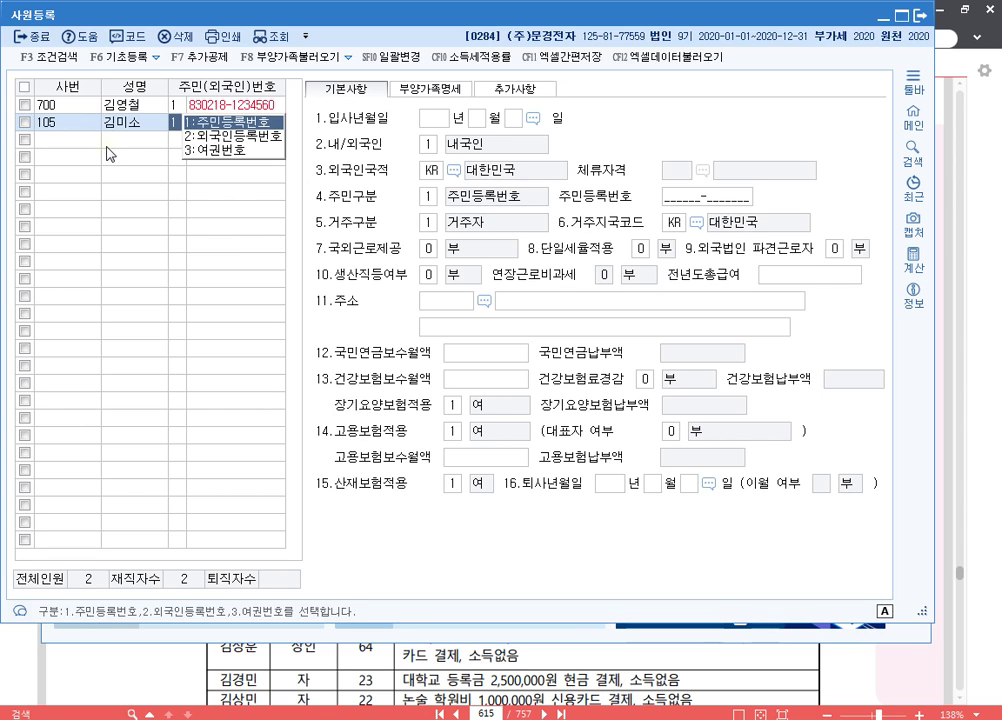
pyautogui.press('Return')
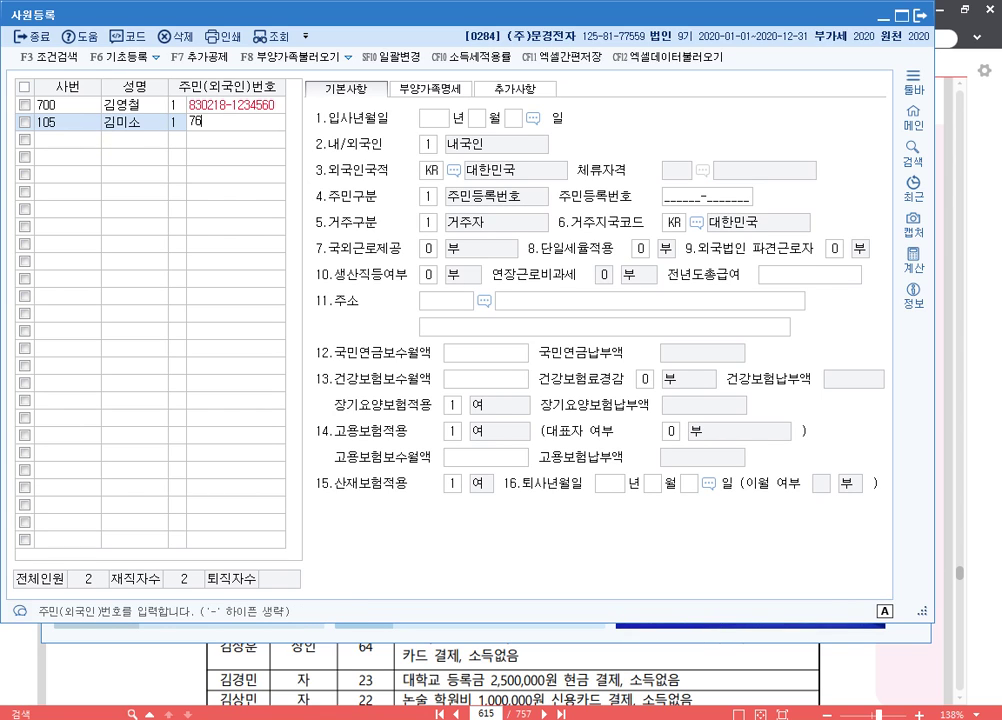
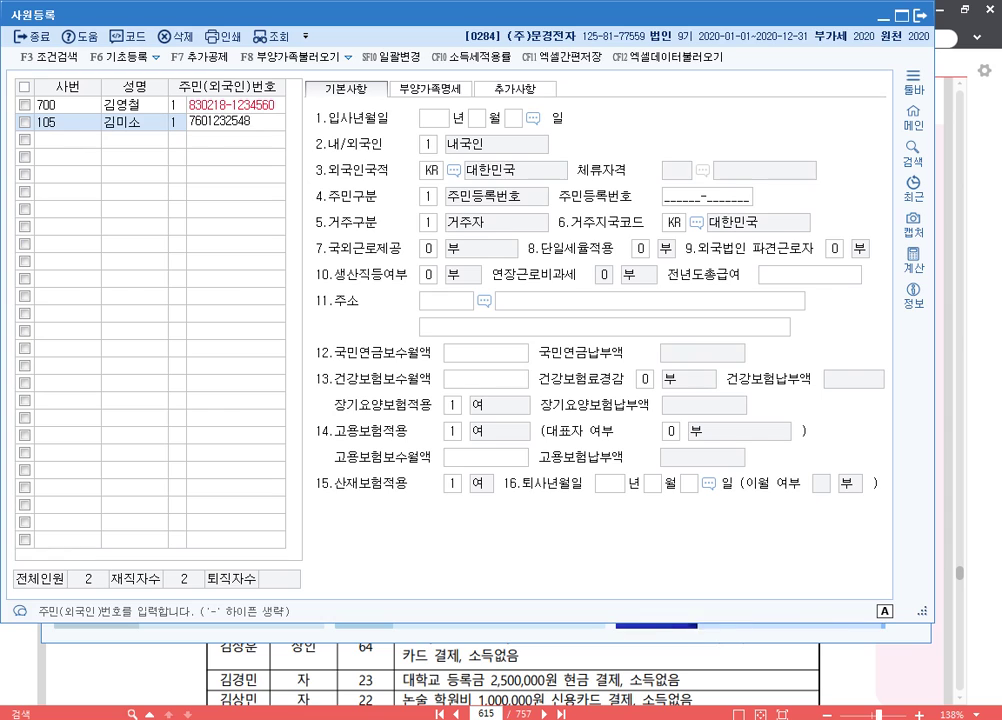
pyautogui.press('Return')
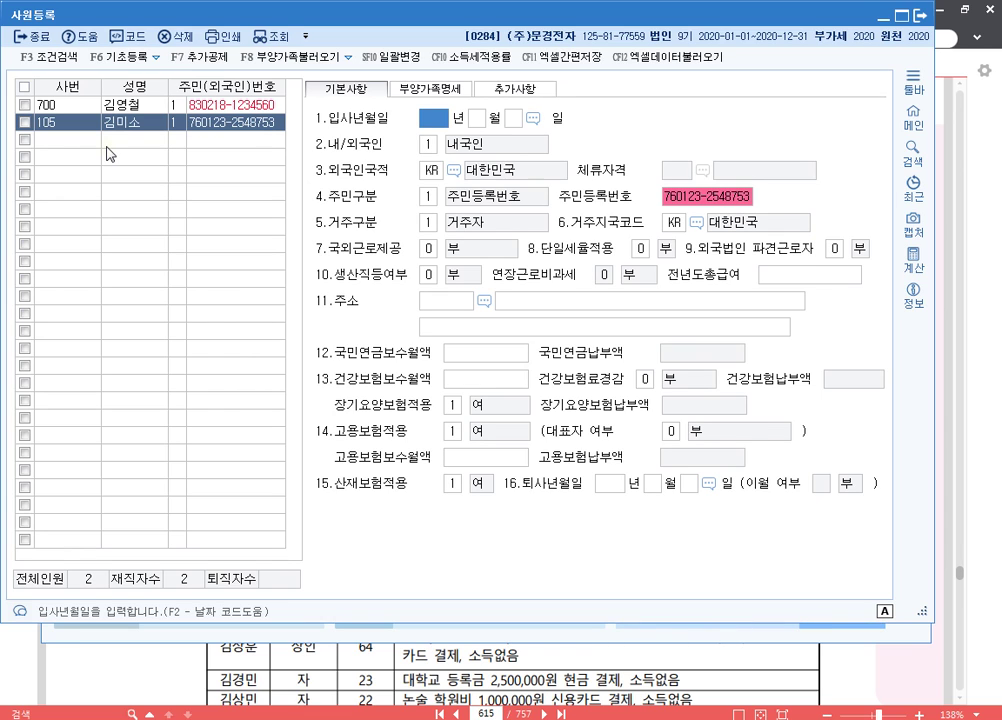
# - Set the hire date to 2020-06-01 and mark her as 1 내국인
pyautogui.write('2020 년 6')
pyautogui.press('Return')
pyautogui.write('1')
pyautogui.press('Return')
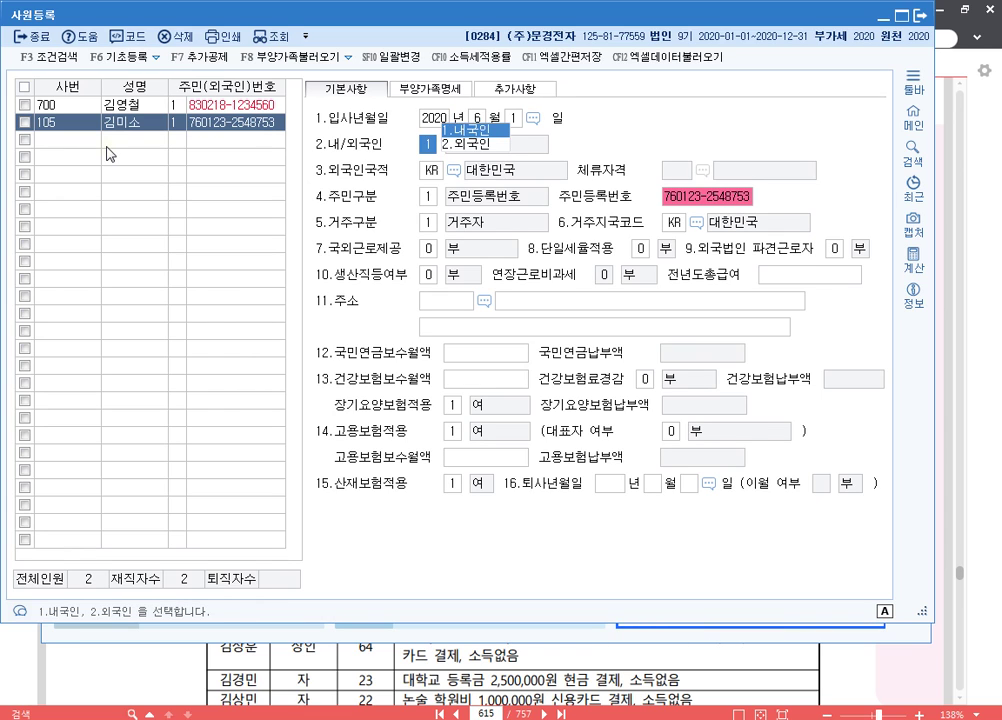
pyautogui.press('Return')
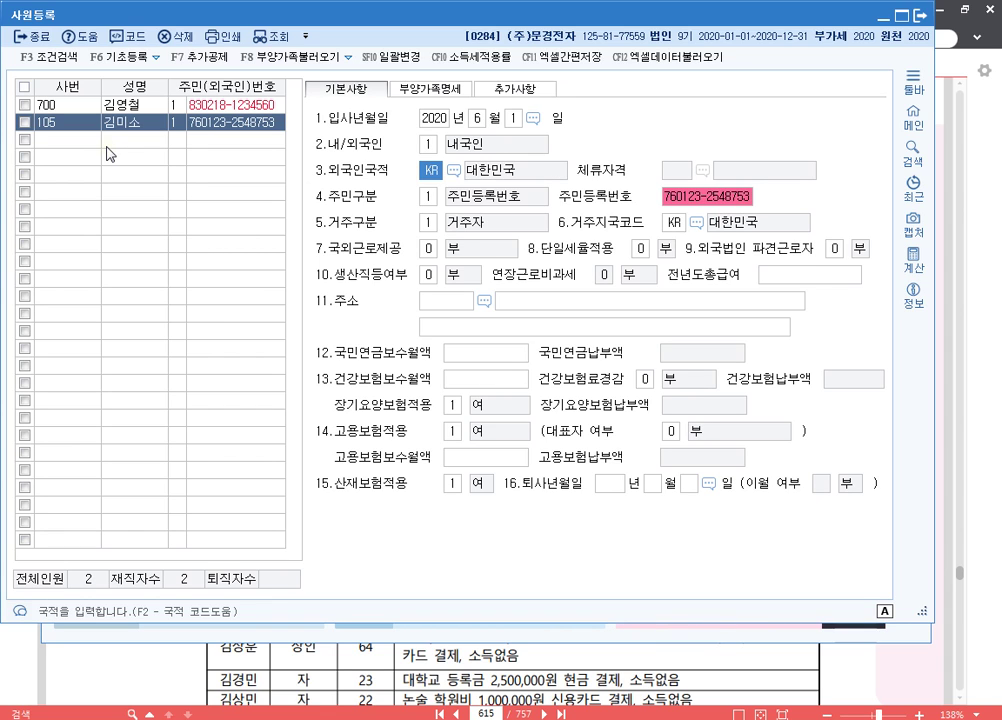
# - On the 부양가족명세 tab, apply the women's deduction to employee 105
pyautogui.click(428, 88)
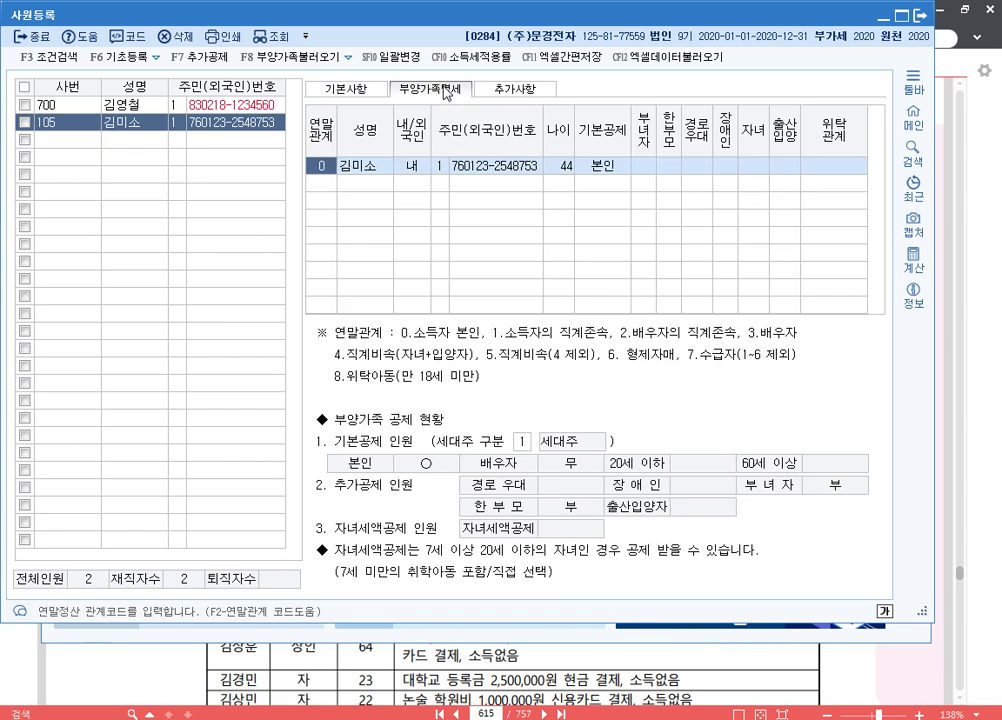
pyautogui.press('Return')
pyautogui.press('Return')
pyautogui.press('Return')
pyautogui.press('Return')
pyautogui.press('Return')
pyautogui.press('Return')
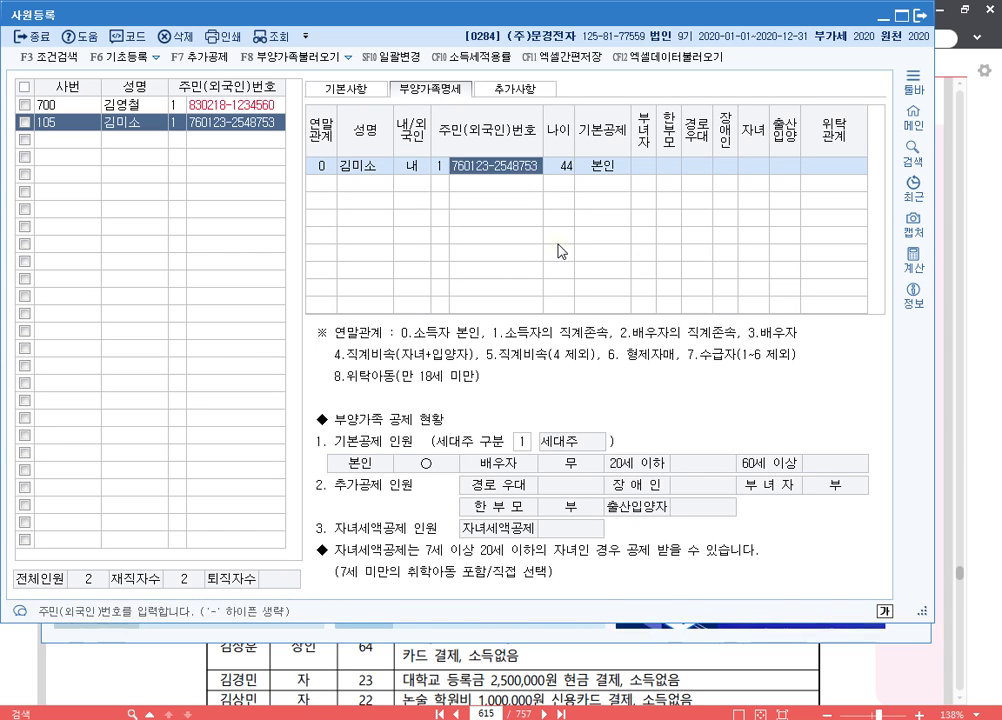
pyautogui.press('Return')
pyautogui.press('Return')
pyautogui.press('Return')
pyautogui.press('Return')
pyautogui.press('Return')
pyautogui.press('Return')
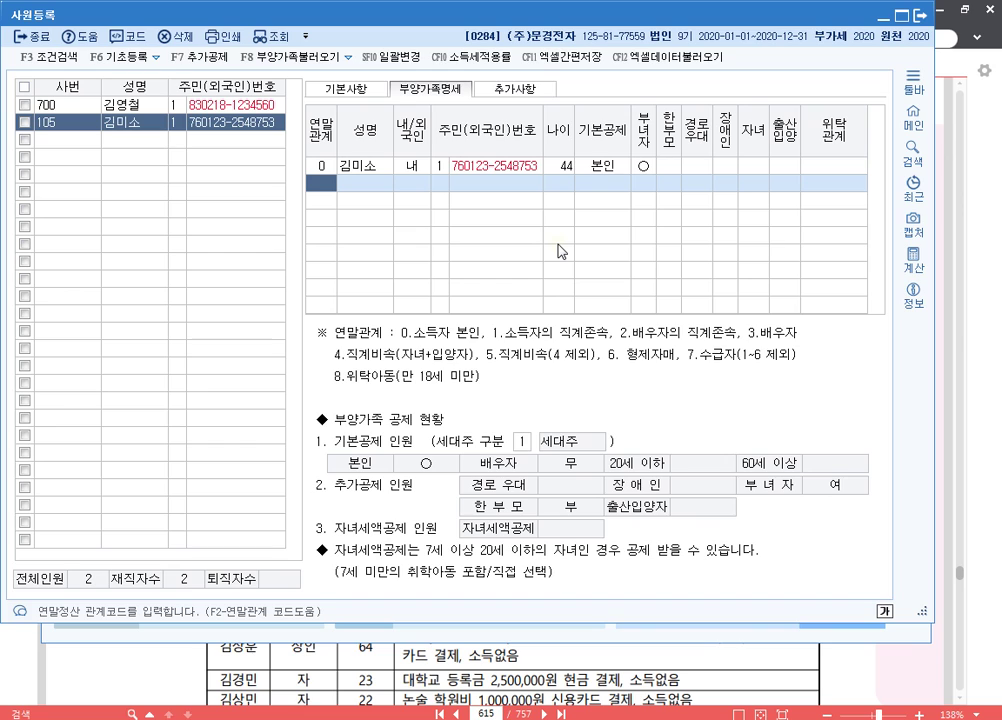
# - Add the spouse as relationship 3 with name, resident number and basic deduction 0:부
pyautogui.write('3')
pyautogui.press('Return')
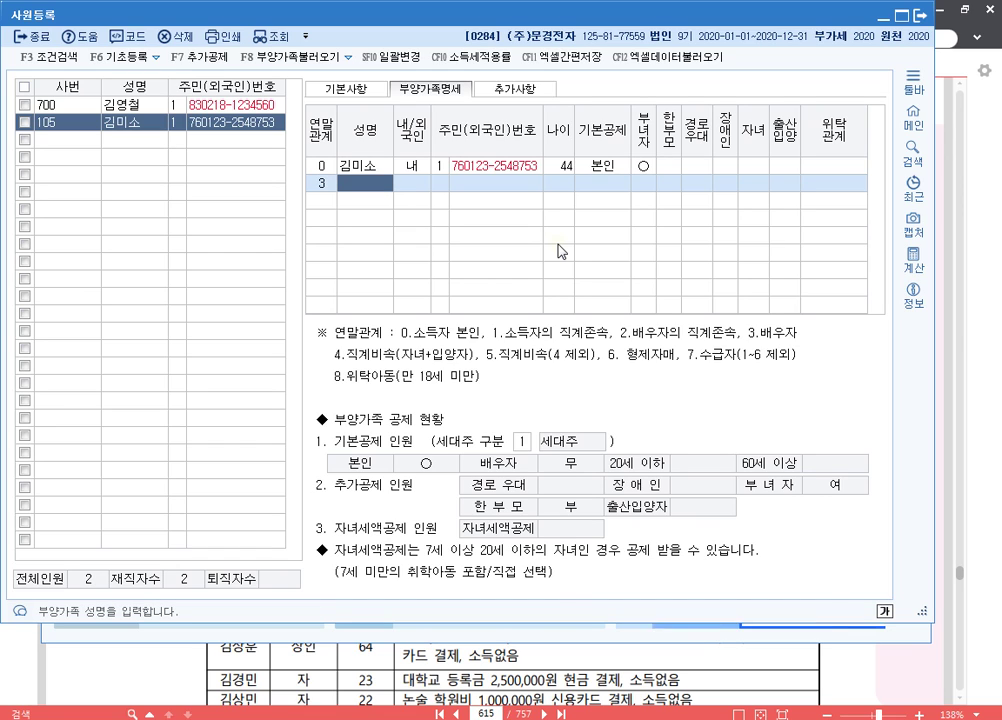
pyautogui.press('Return')
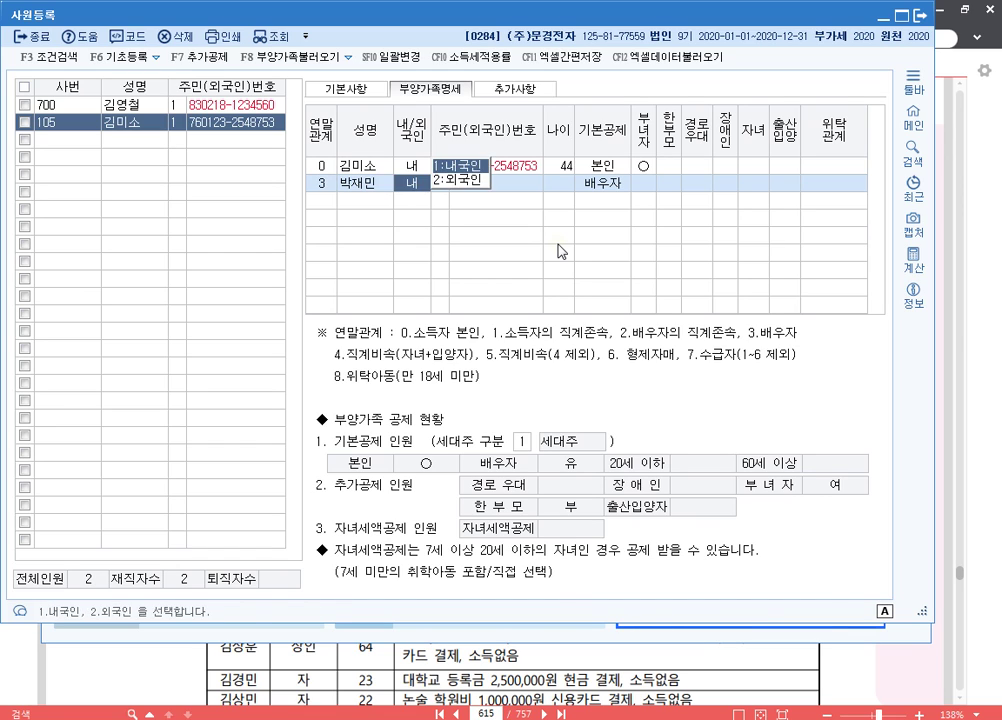
pyautogui.press('Return')
pyautogui.press('Return')
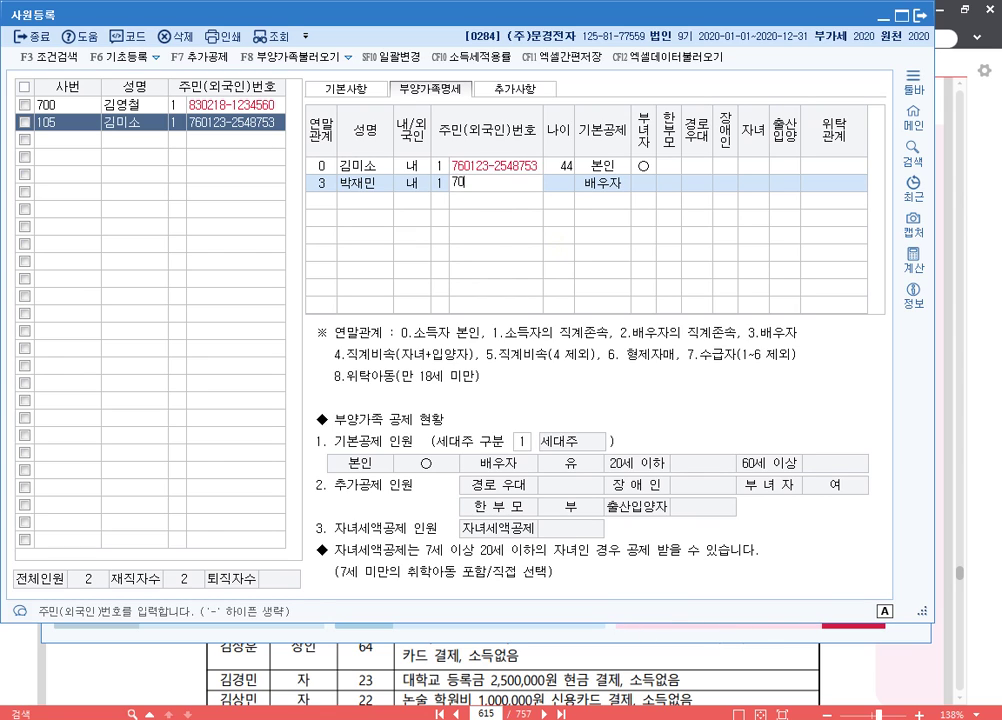
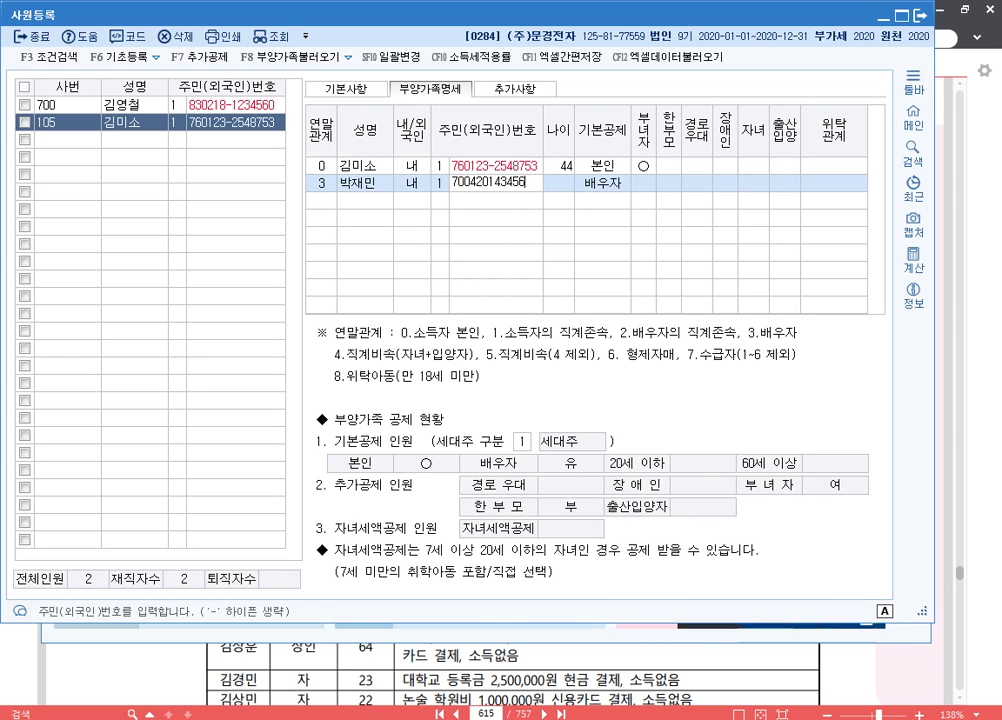
pyautogui.press('Return')
pyautogui.press('Return')
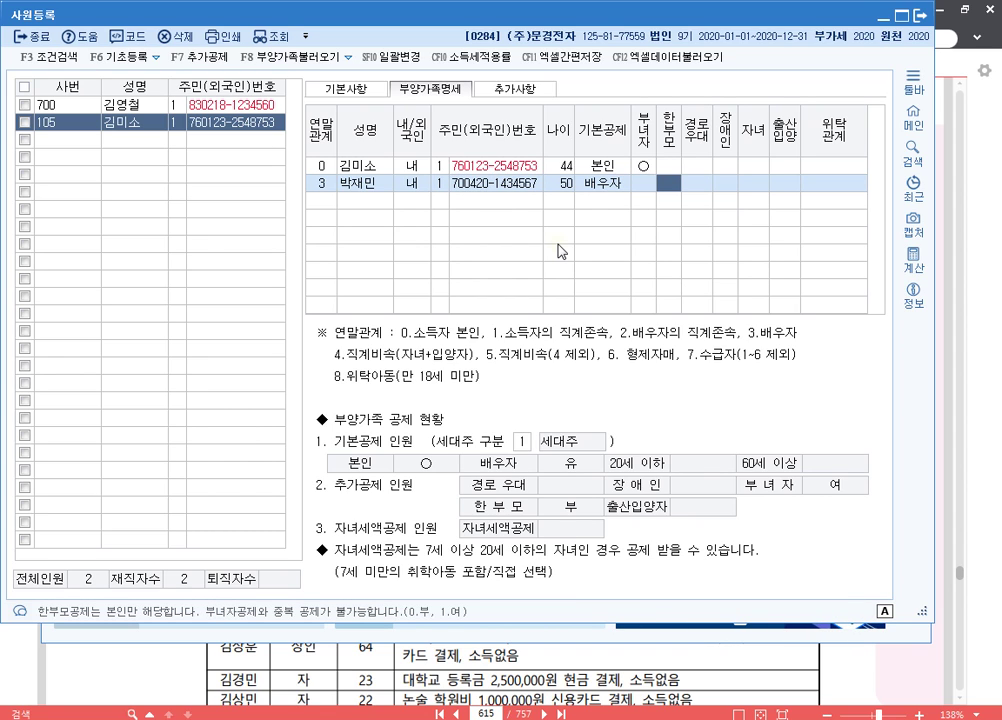
pyautogui.press('Left')
pyautogui.write('0')
pyautogui.press('Return')
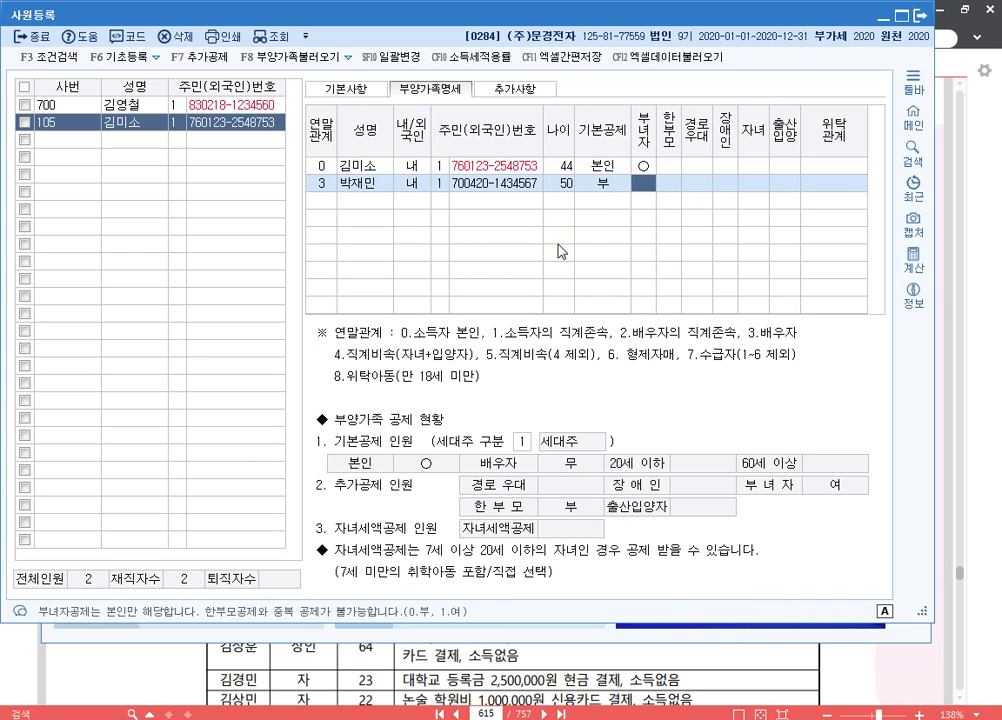
pyautogui.press('Return')
pyautogui.press('Return')
pyautogui.press('Return')
pyautogui.press('Return')
pyautogui.press('Return')
pyautogui.press('Return')
pyautogui.press('Return')
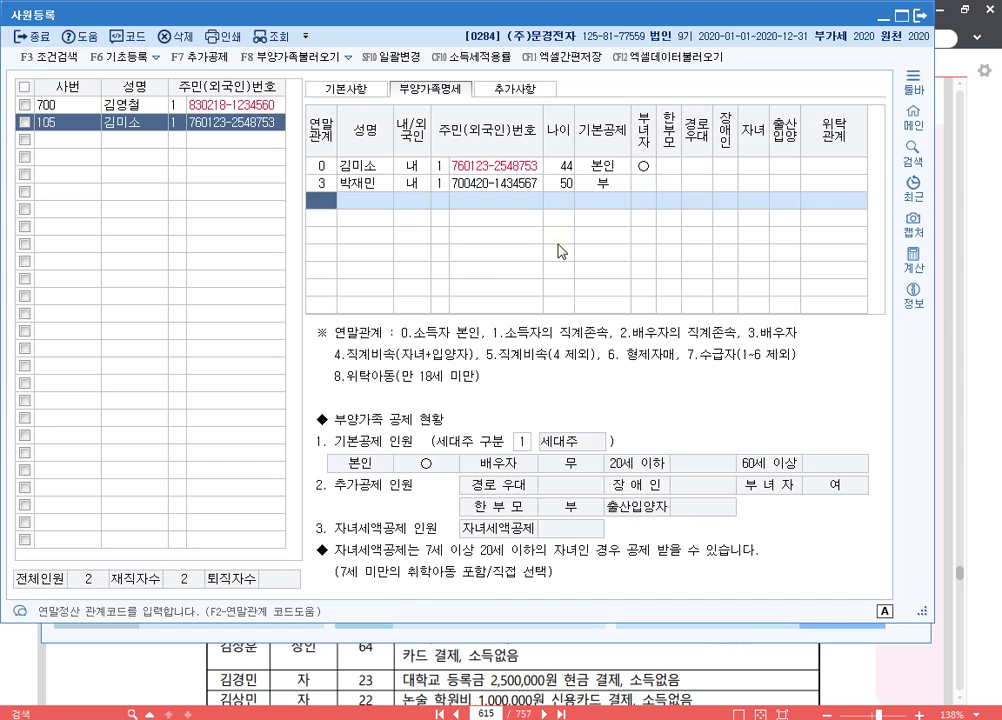
# - Add the father as a relationship-1 dependent, aged 74, with basic deduction 0:부
pyautogui.write('1')
pyautogui.press('Return')
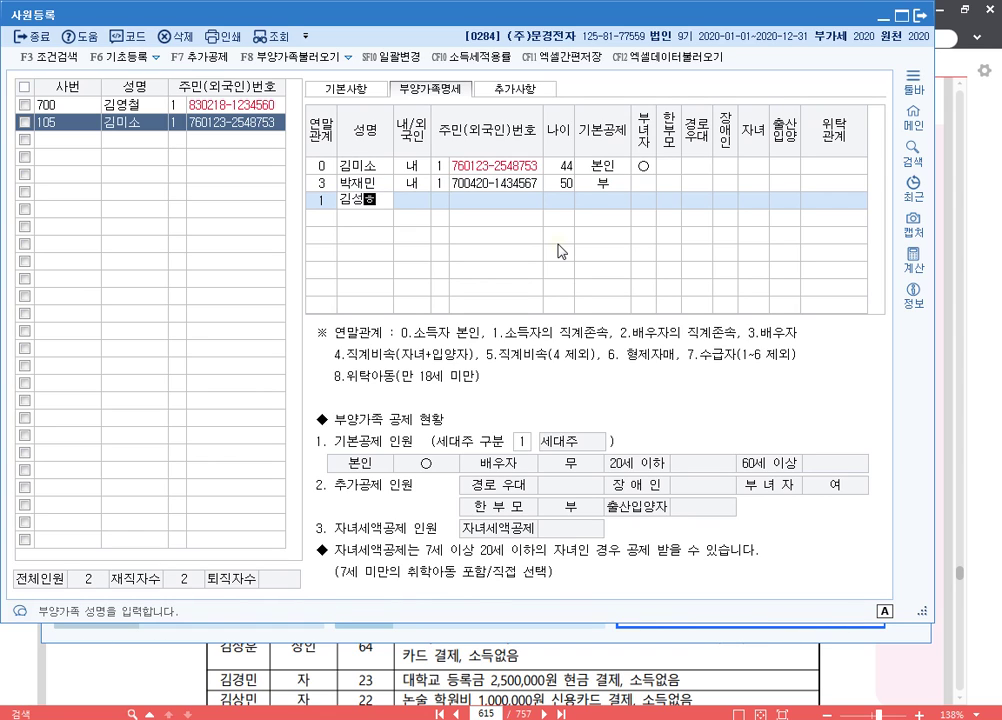
pyautogui.press('Return')
pyautogui.press('Return')
pyautogui.press('Return')
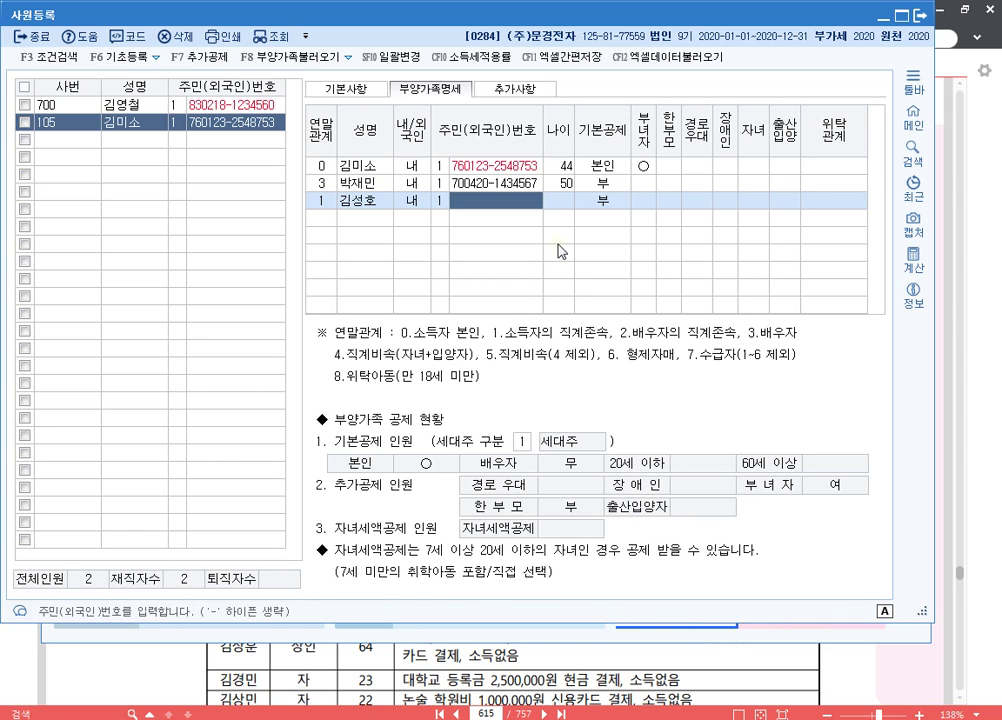
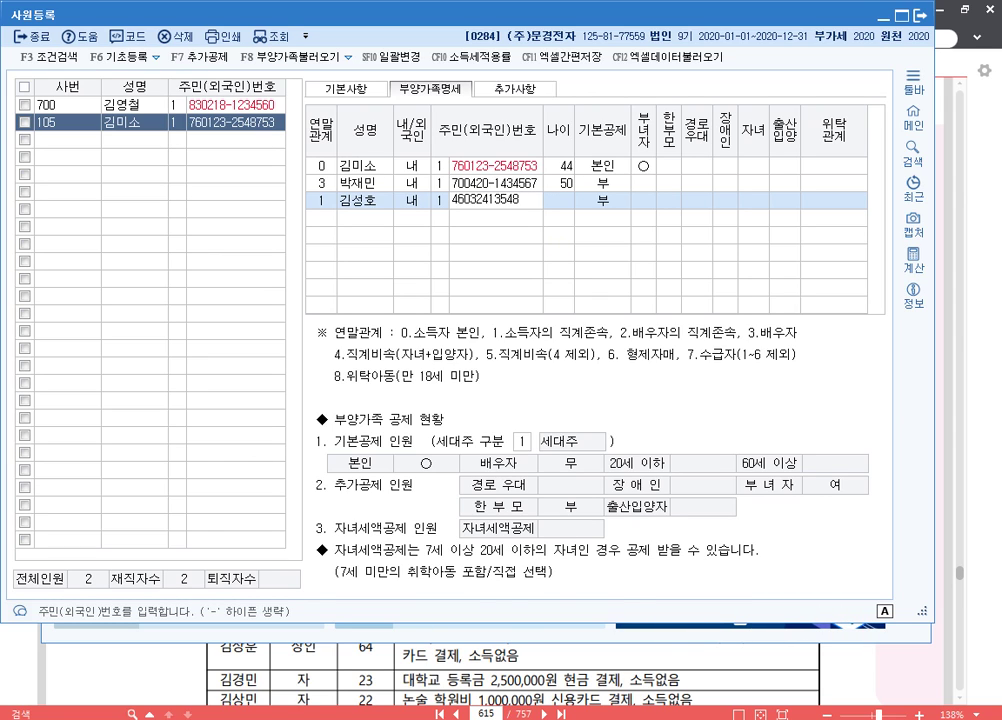
pyautogui.press('Return')
pyautogui.press('Return')
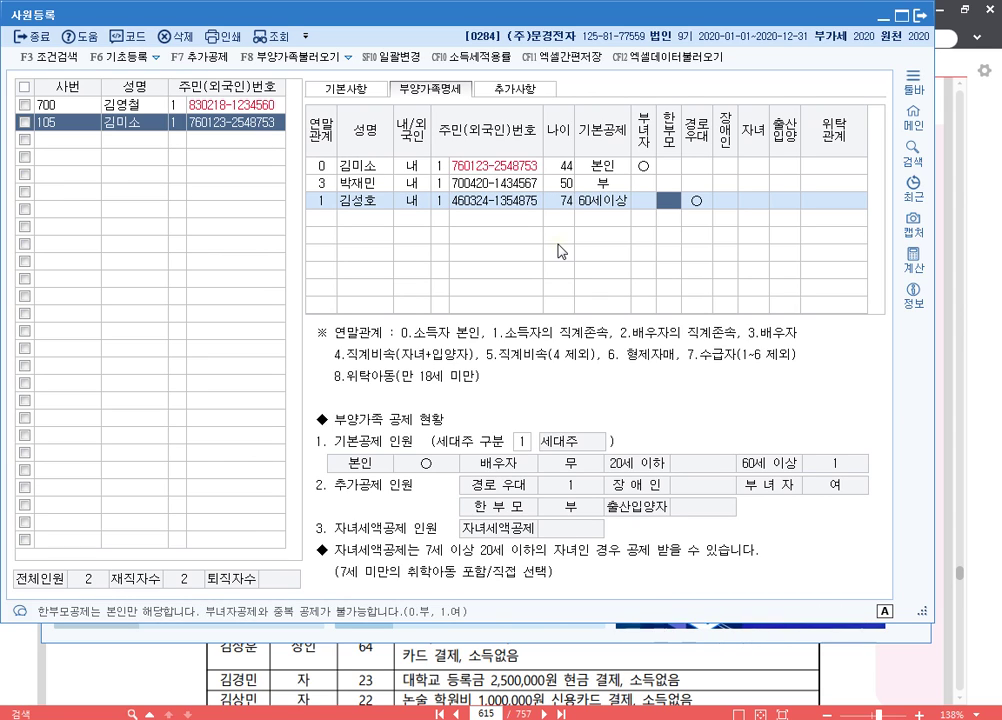
pyautogui.press('Left')
pyautogui.press('Left')
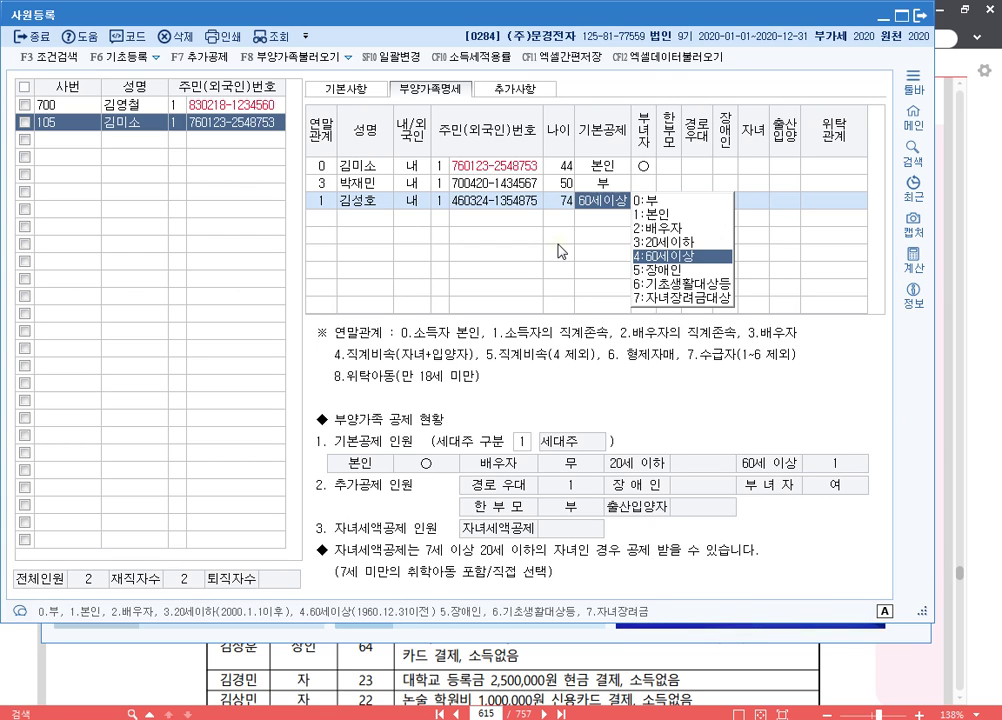
pyautogui.press('0')
pyautogui.press('Return')
# - Add the mother as a relationship-1 dependent, aged 72, keeping basic deduction 부
pyautogui.press('Return')
pyautogui.press('Return')
pyautogui.press('Return')
pyautogui.press('Return')
pyautogui.press('Return')
pyautogui.press('Return')
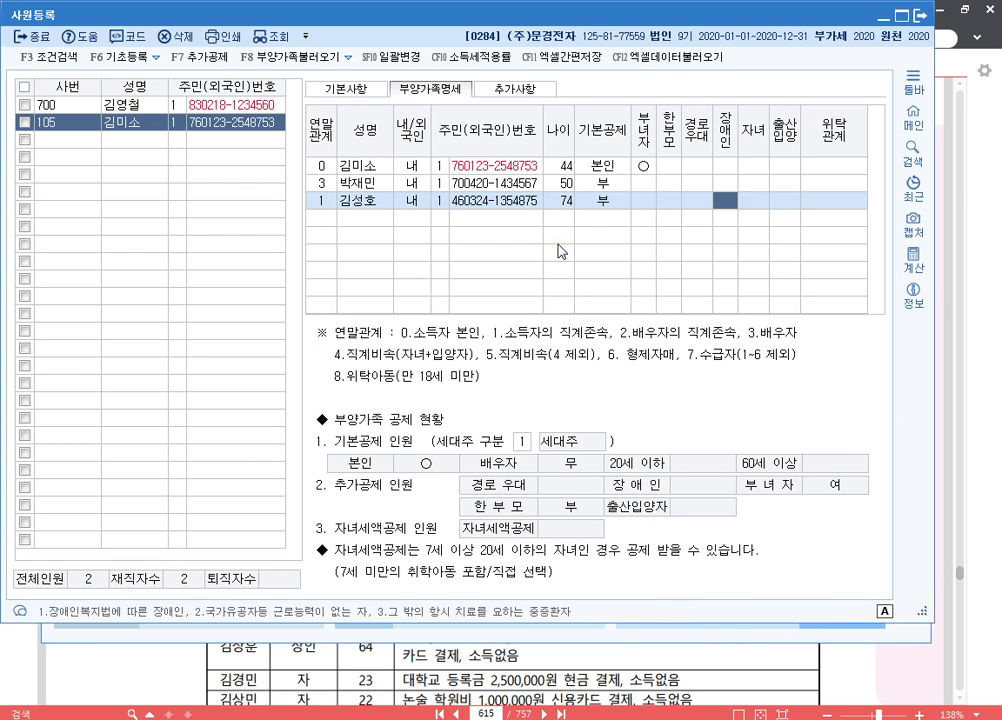
pyautogui.write('1')
pyautogui.press('Return')
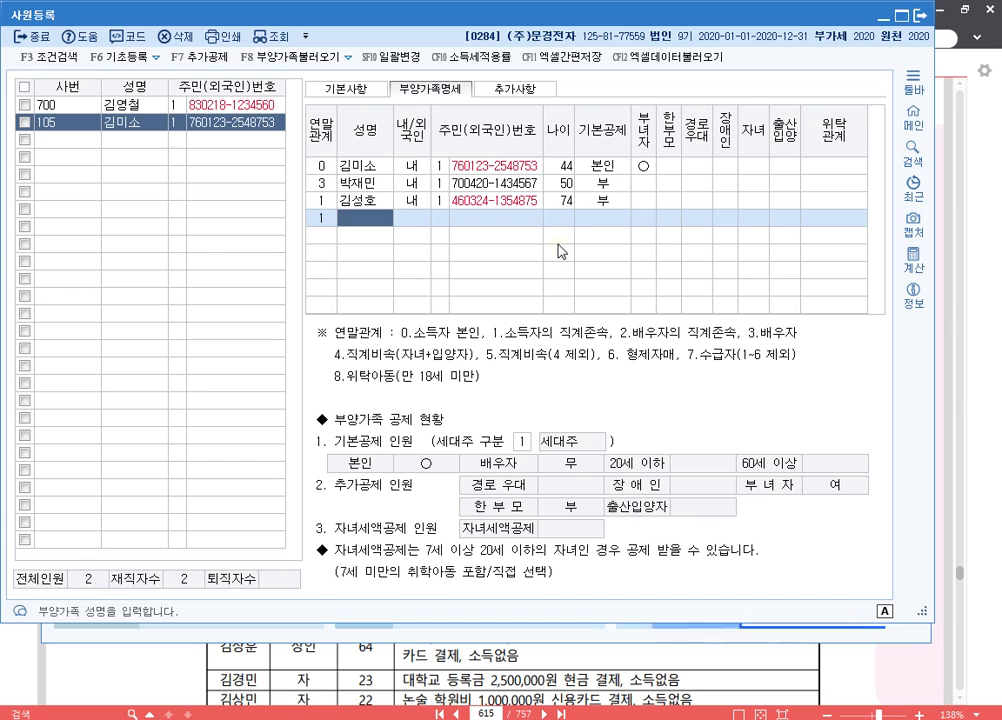
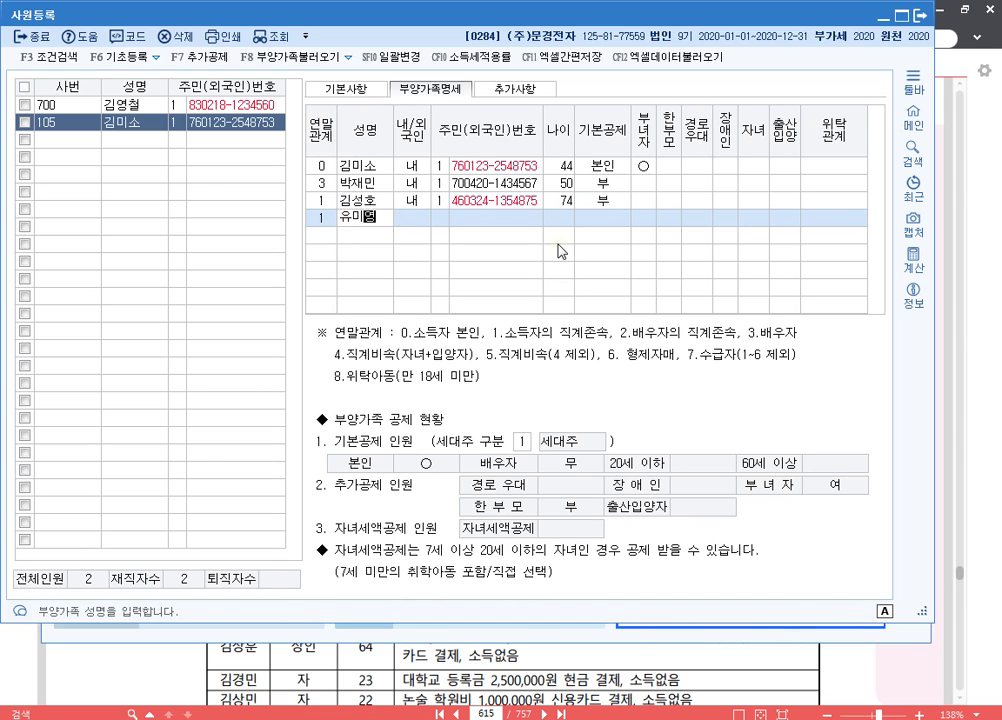
pyautogui.press('Return')
pyautogui.press('Return')
pyautogui.press('Return')
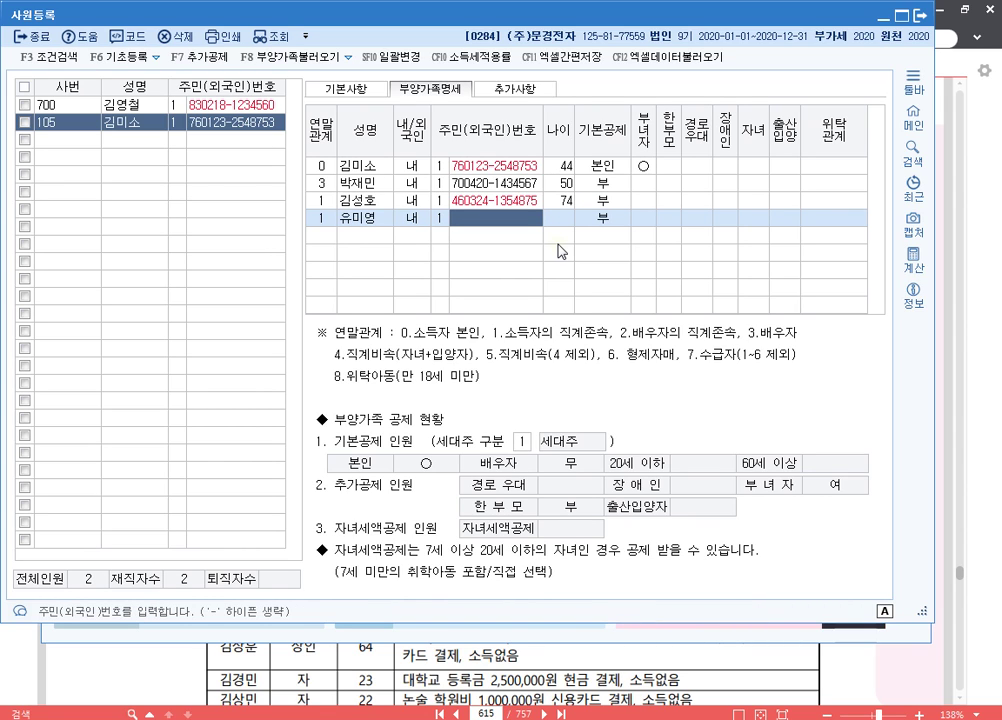
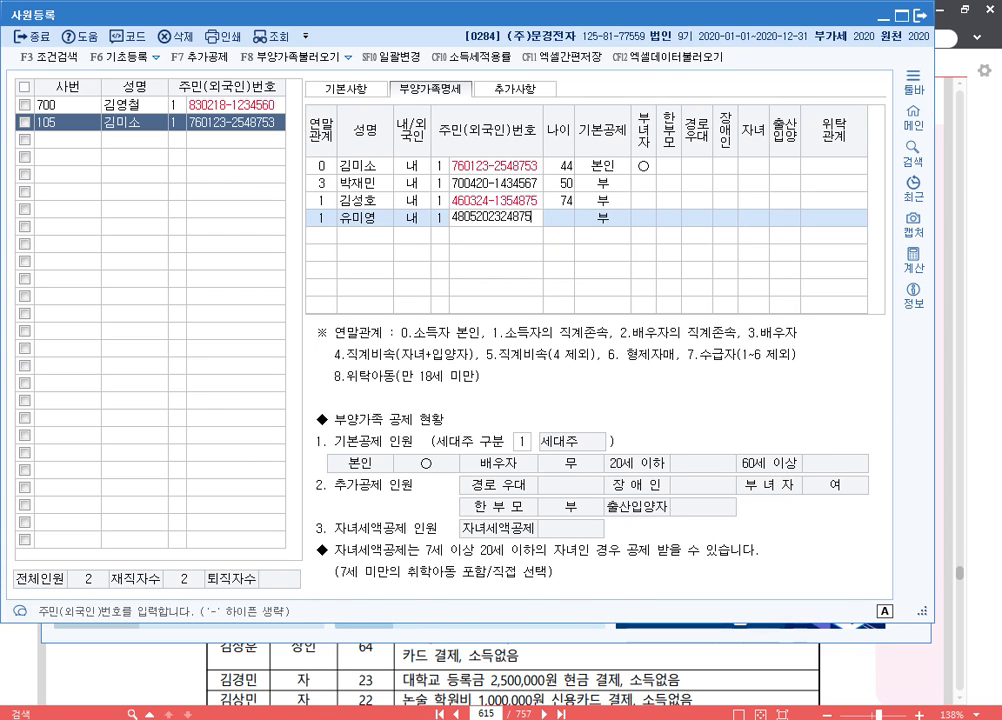
pyautogui.press('Return')
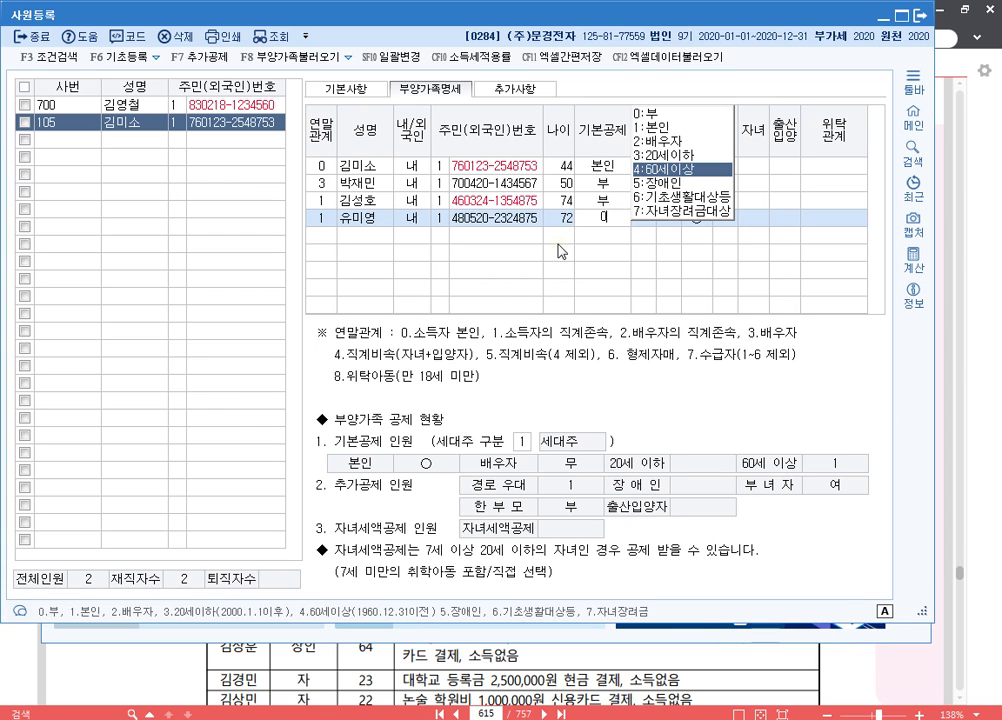
pyautogui.press('Return')
pyautogui.press('Return')
pyautogui.press('Return')
pyautogui.press('Return')
pyautogui.press('Return')
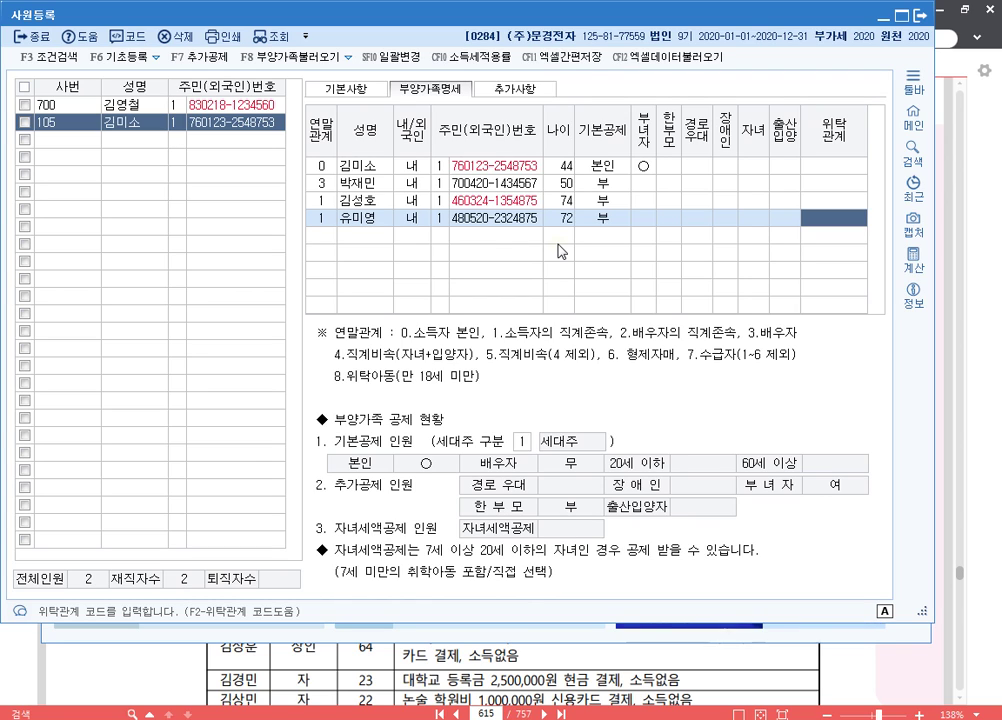
pyautogui.press('Return')
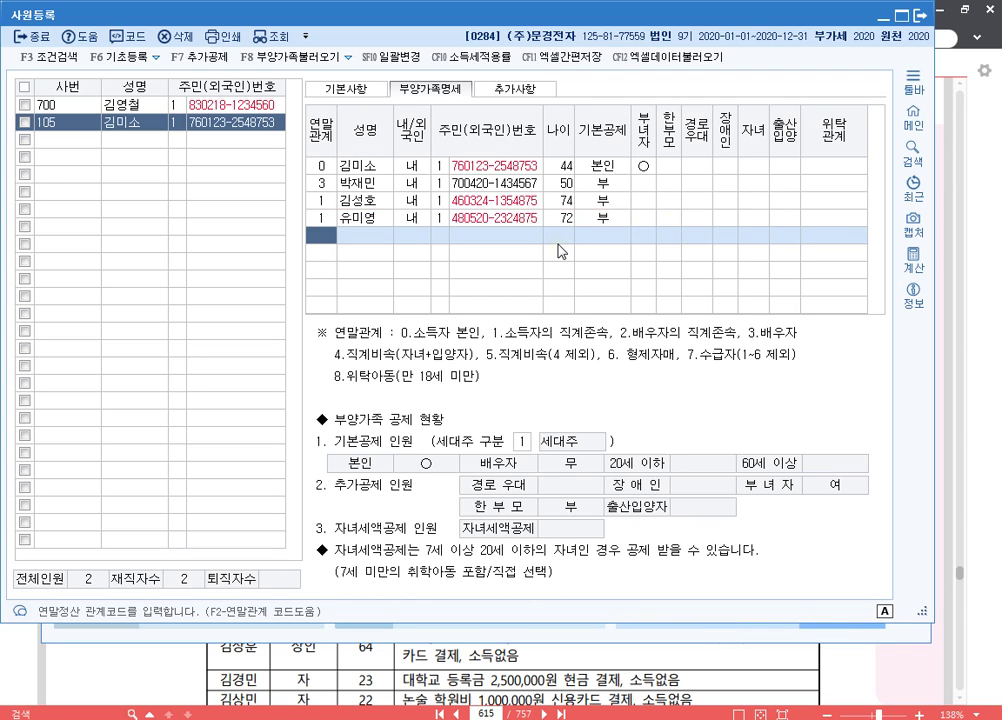
# - Add the first child as relationship 4, aged 17, with basic deduction 20세이하
pyautogui.write('4')
pyautogui.press('Return')
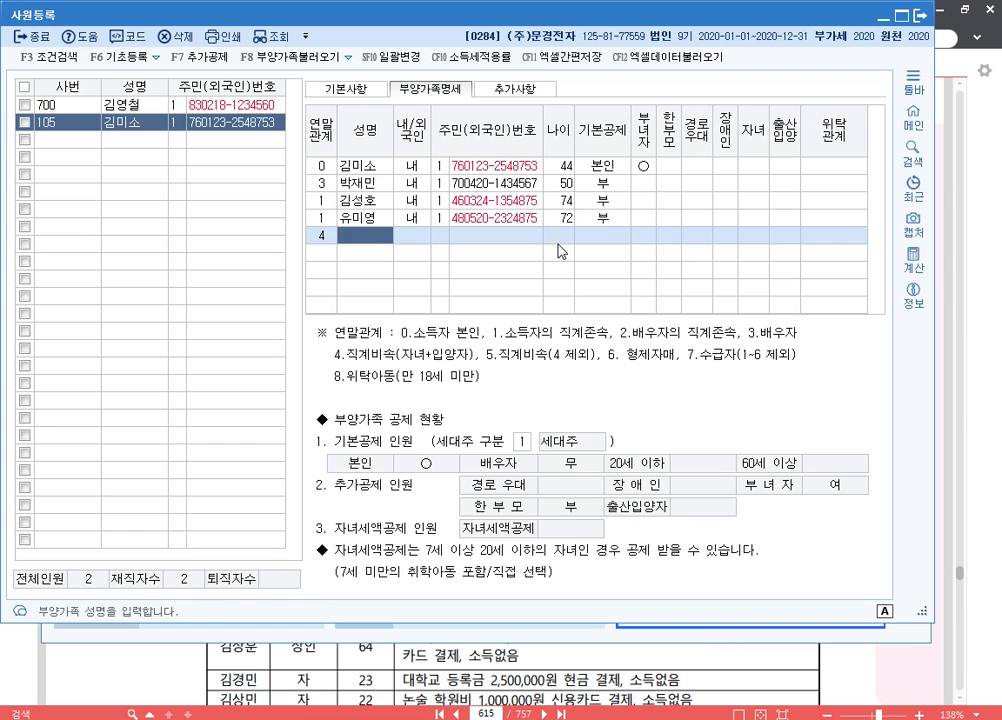
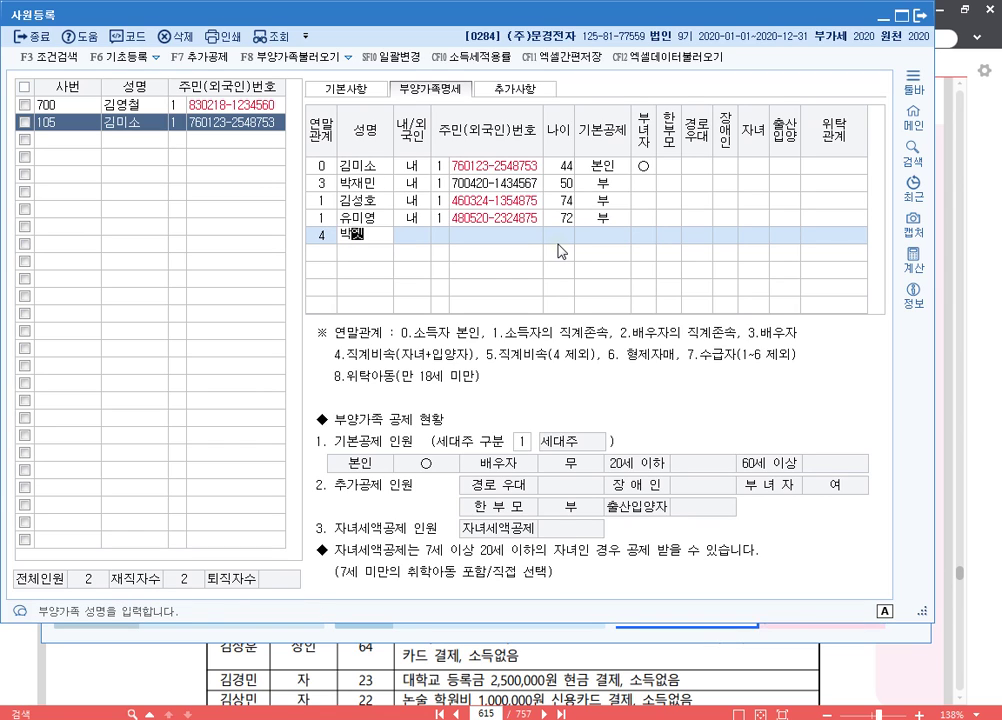
pyautogui.press('Return')
pyautogui.press('Return')
pyautogui.press('Return')
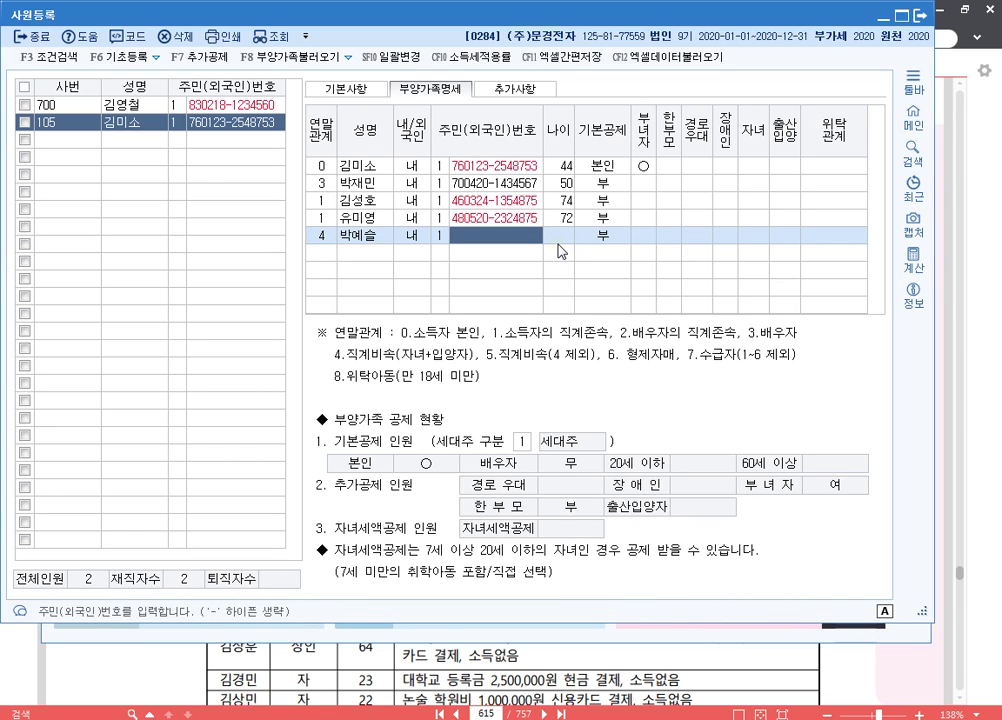
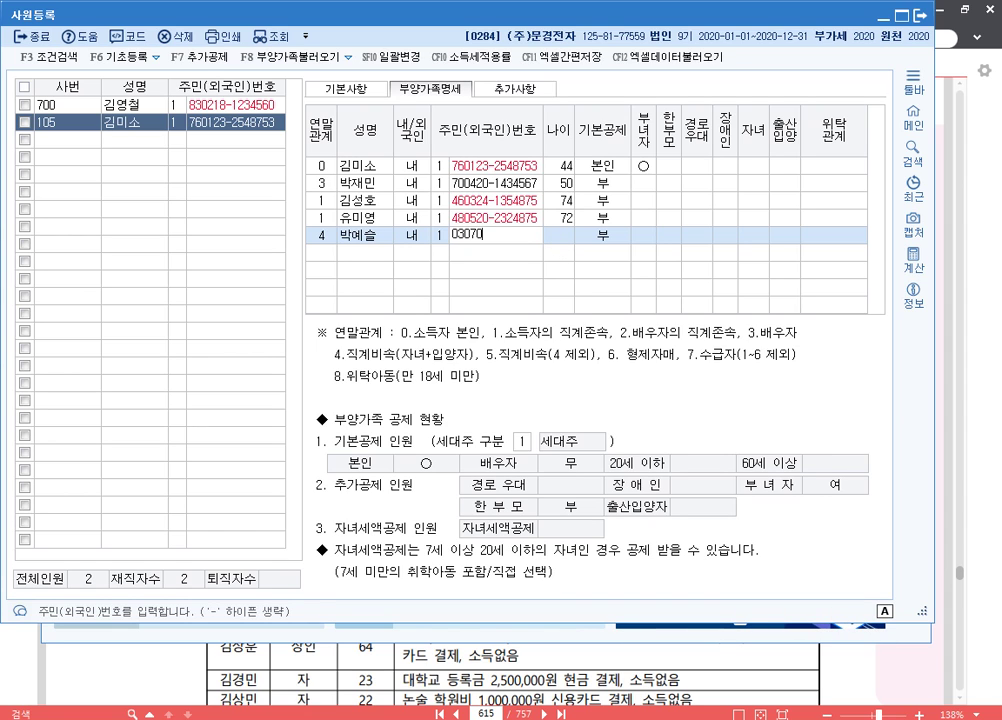
pyautogui.press('Return')
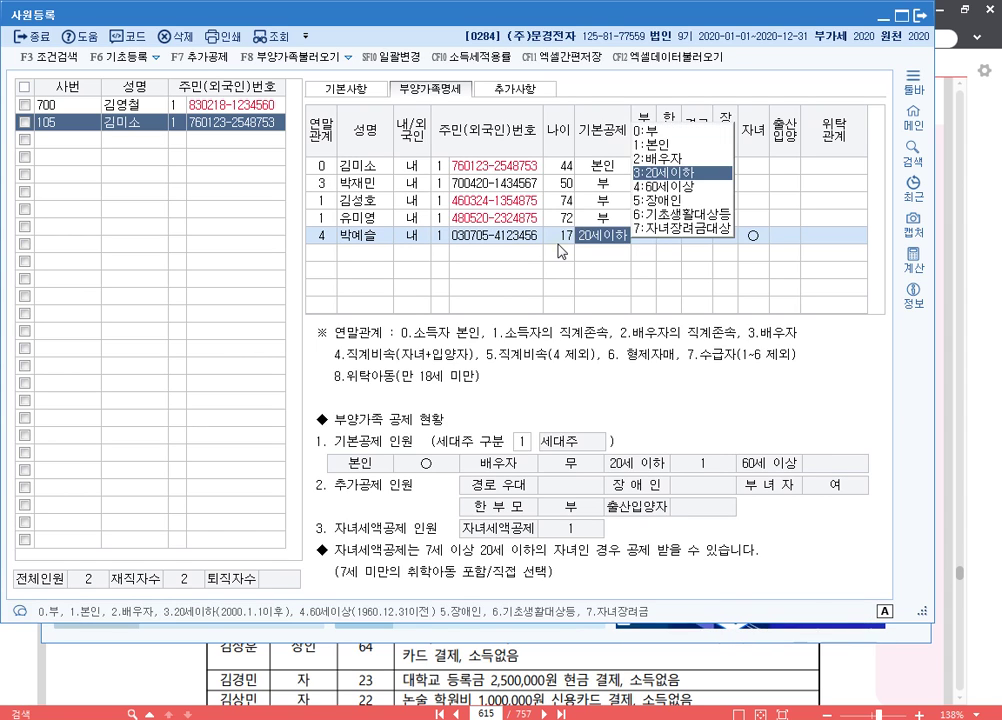
pyautogui.press('Return')
# - Add the second child as relationship 4, aged 11, with basic deduction 20세이하
pyautogui.press('Return')
pyautogui.press('Return')
pyautogui.press('Return')
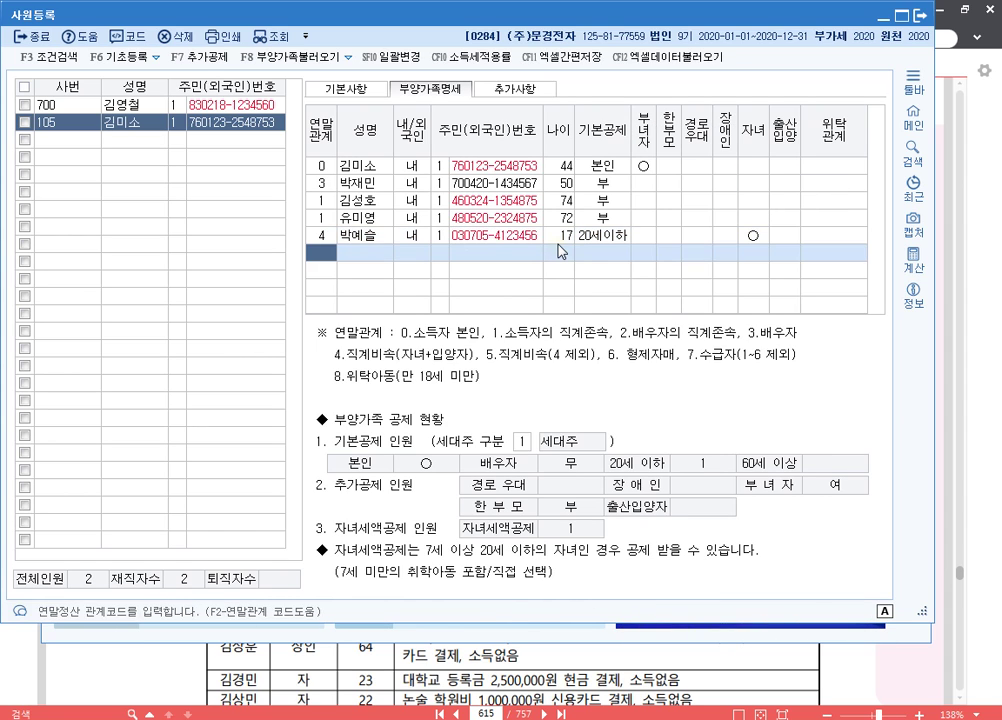
pyautogui.write('4')
pyautogui.press('Return')
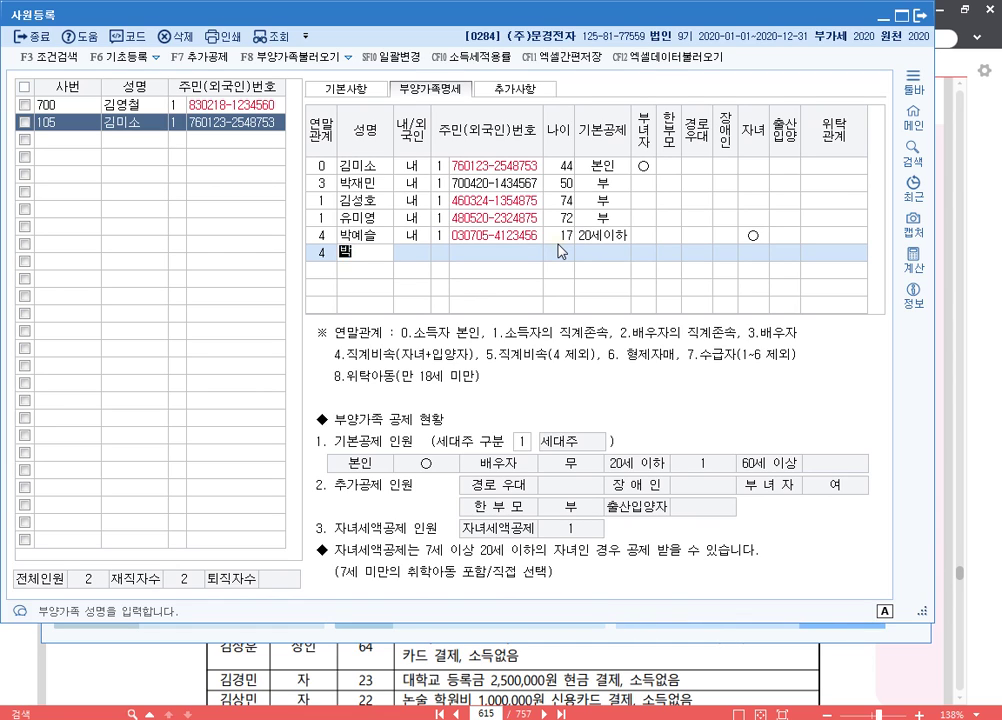
pyautogui.press('Return')
pyautogui.press('Return')
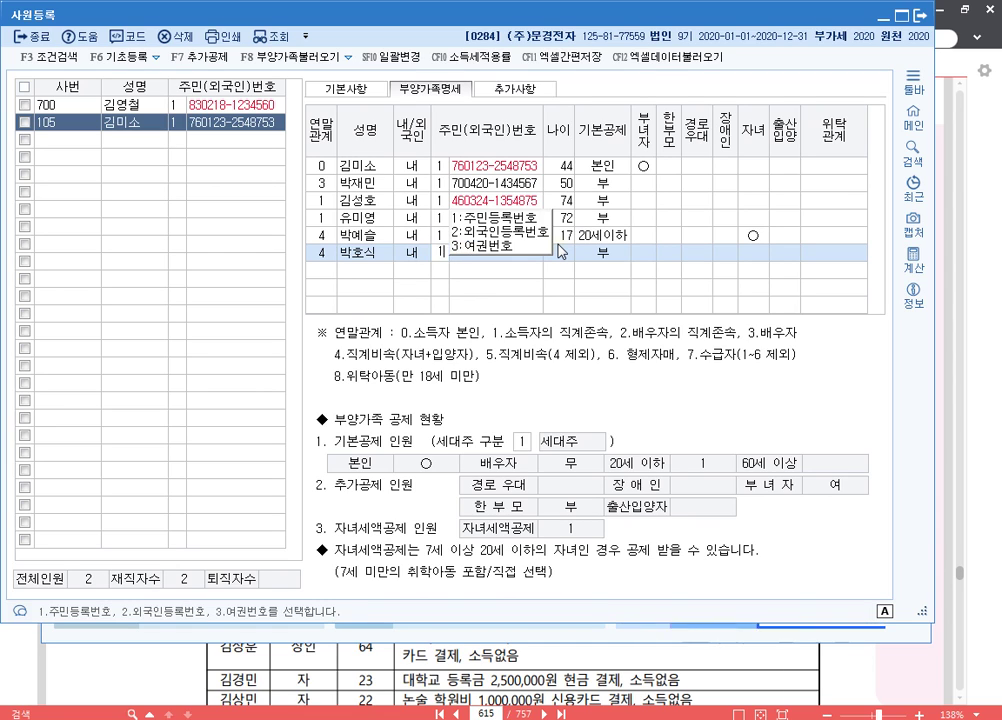
pyautogui.press('Return')
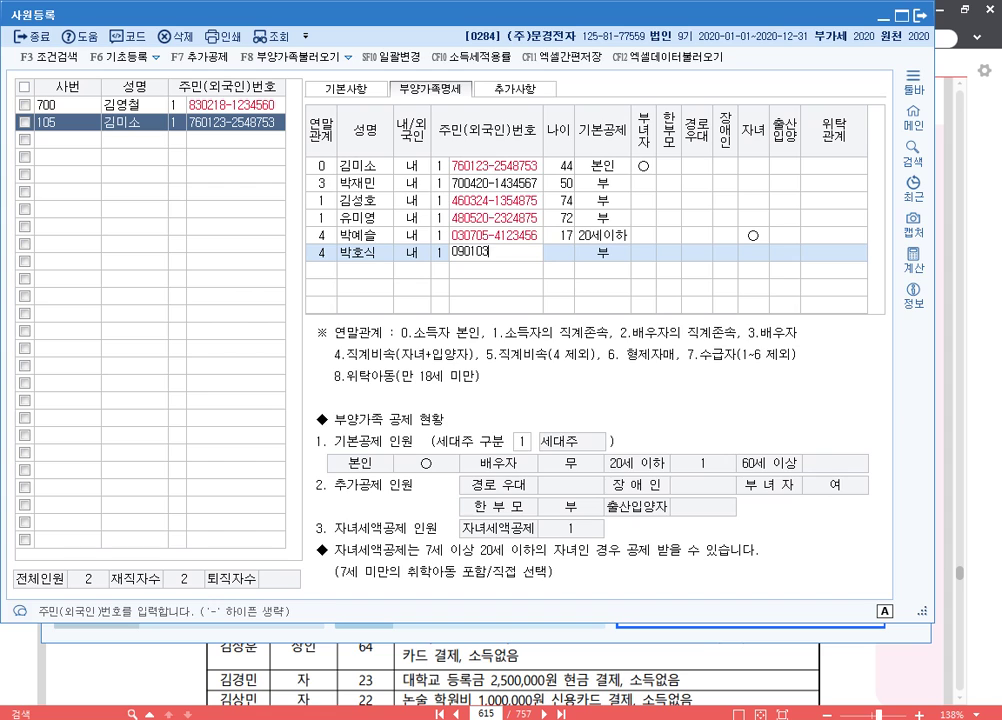
pyautogui.press('Return')
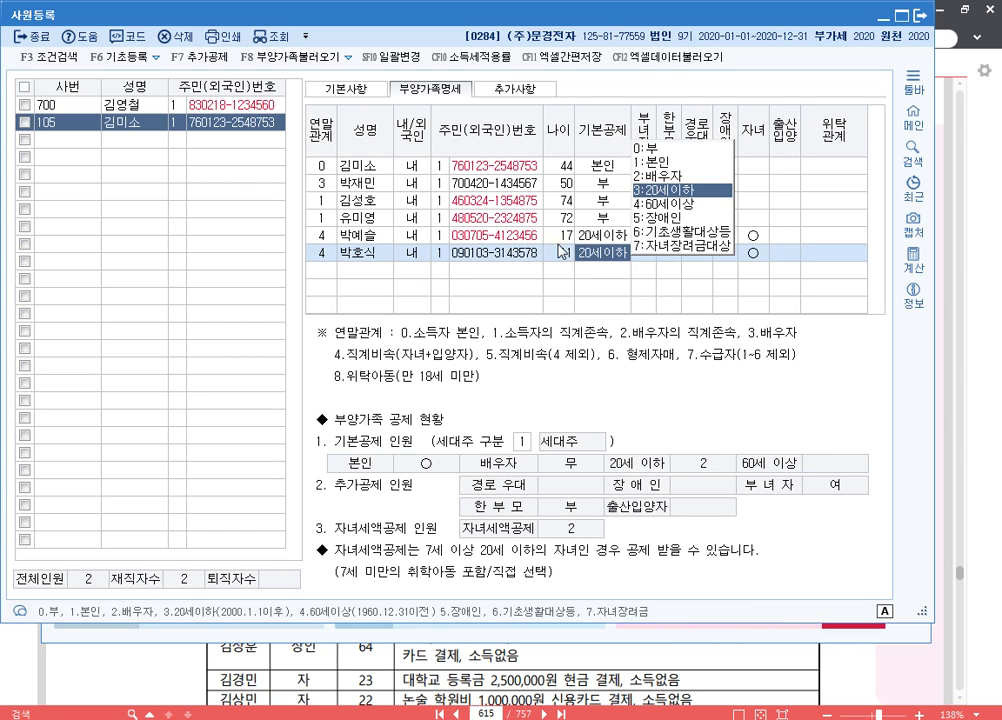
pyautogui.press('Return')
# - Add the sibling as relationship 6, aged 46, with basic deduction 0:부
pyautogui.press('Return')
pyautogui.press('Return')
pyautogui.press('Return')
pyautogui.press('Return')
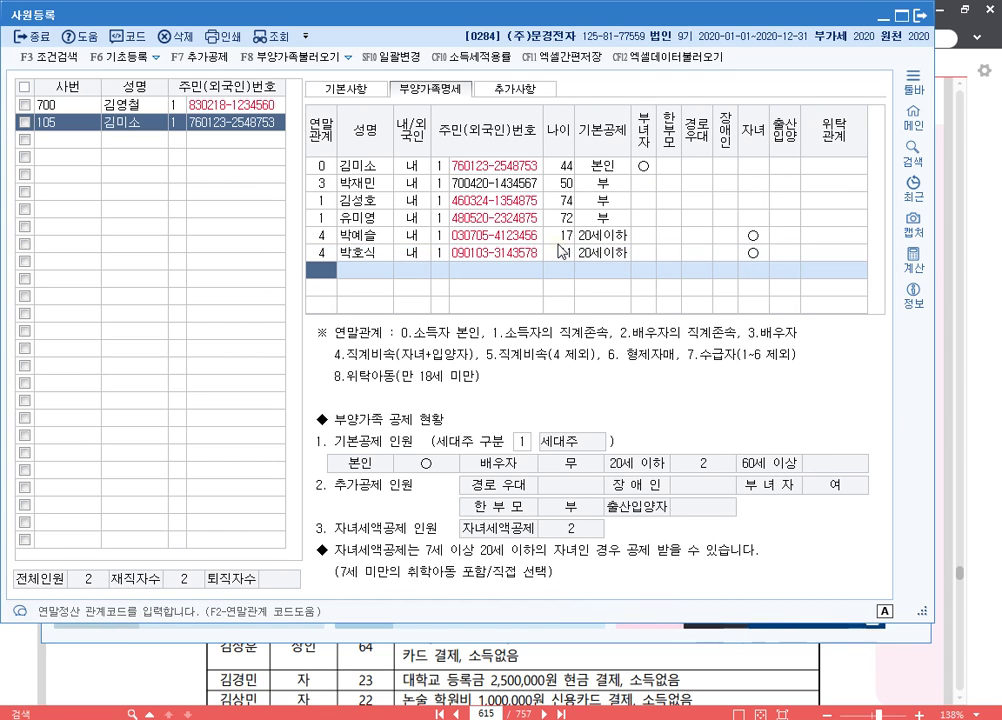
pyautogui.write('6')
pyautogui.press('Return')
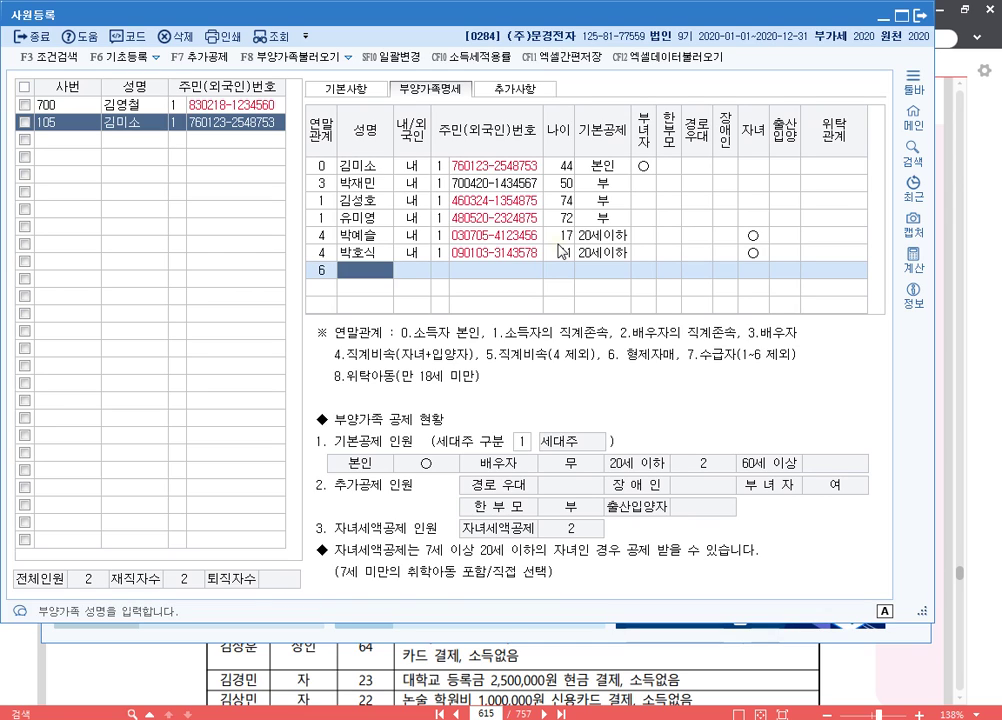
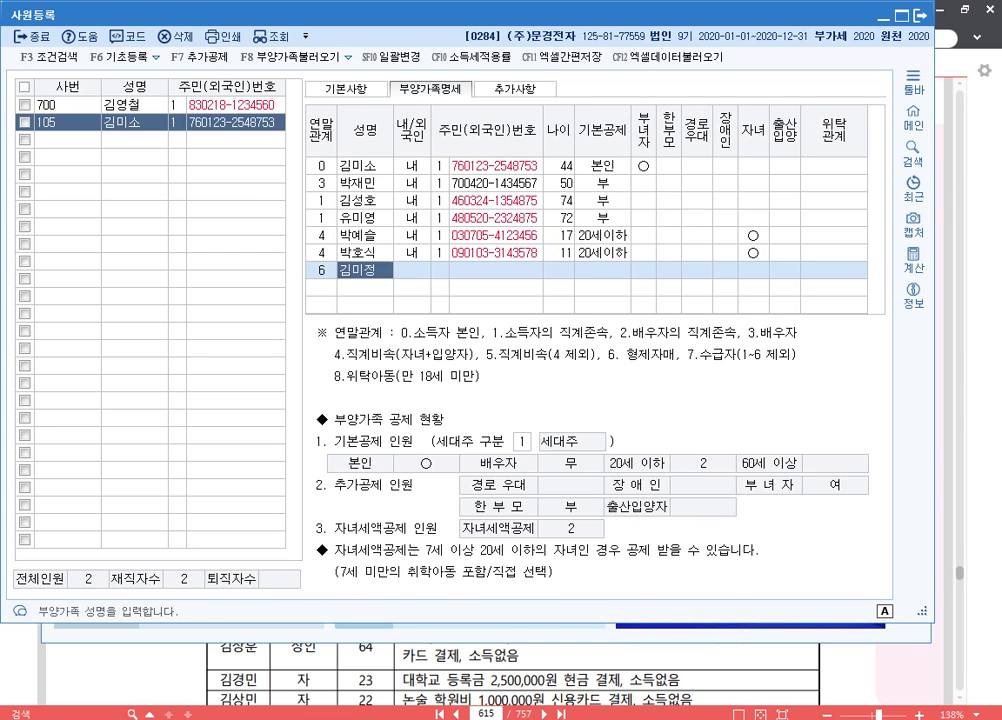
pyautogui.press('Return')
pyautogui.press('Return')
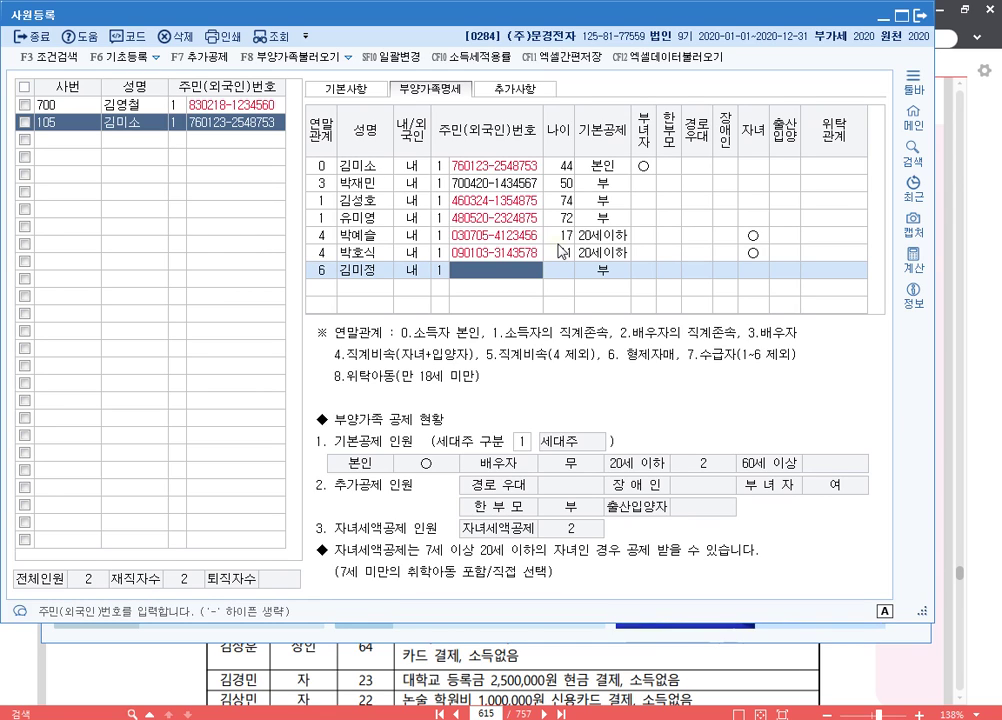
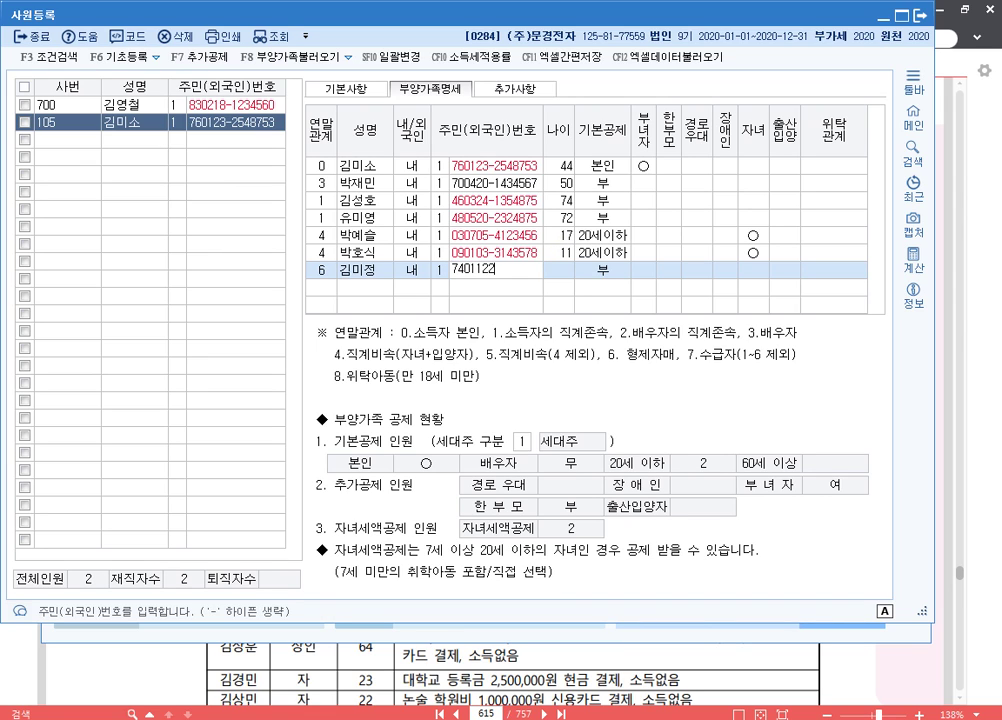
pyautogui.press('Return')
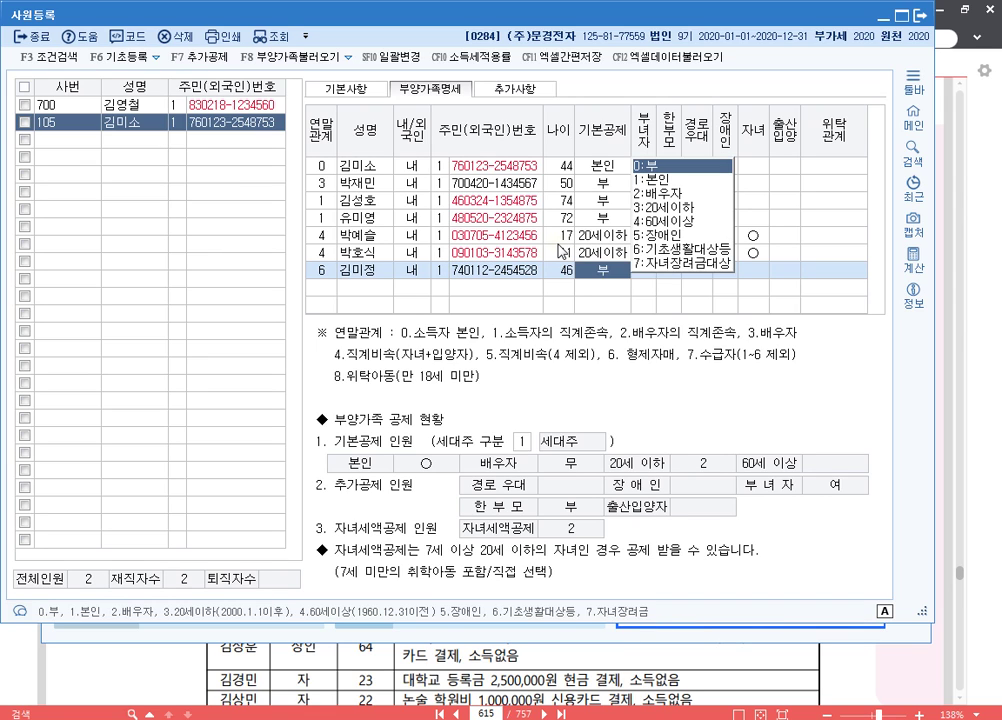
pyautogui.press('Return')
pyautogui.press('Return')
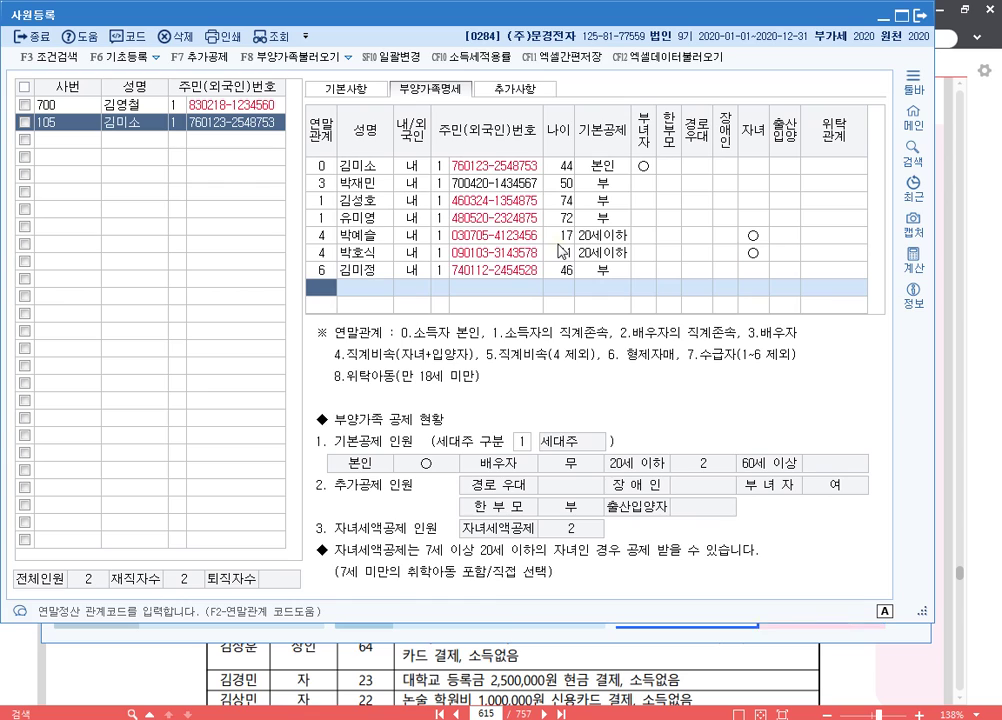